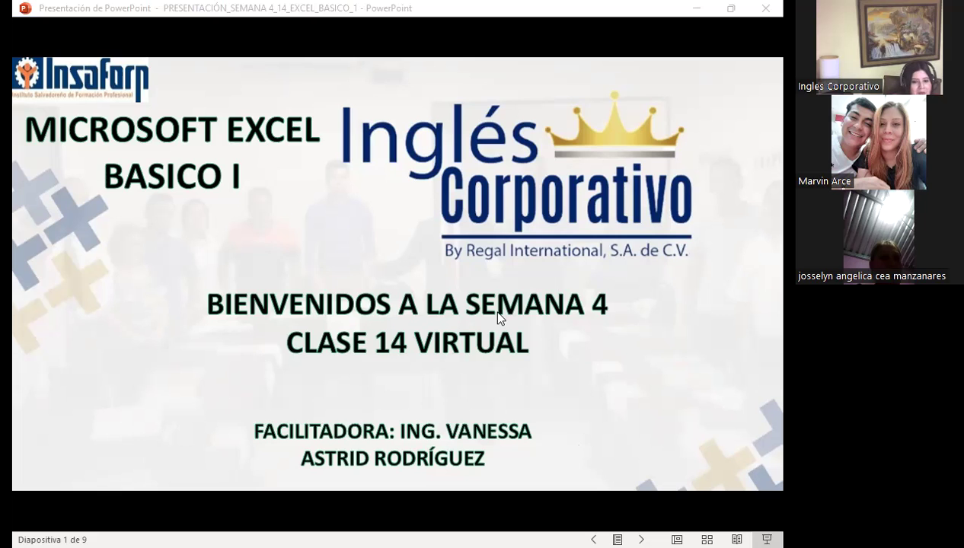
# - Advance the Excel básico slideshow to slide 2, the SESIÓN: 14 title slide
pyautogui.click(481, 346)
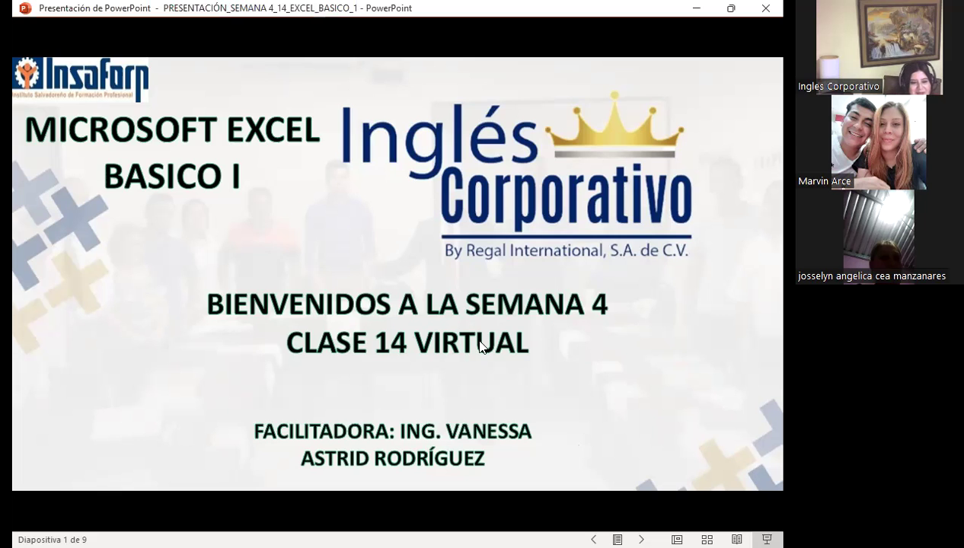
pyautogui.press('Right')
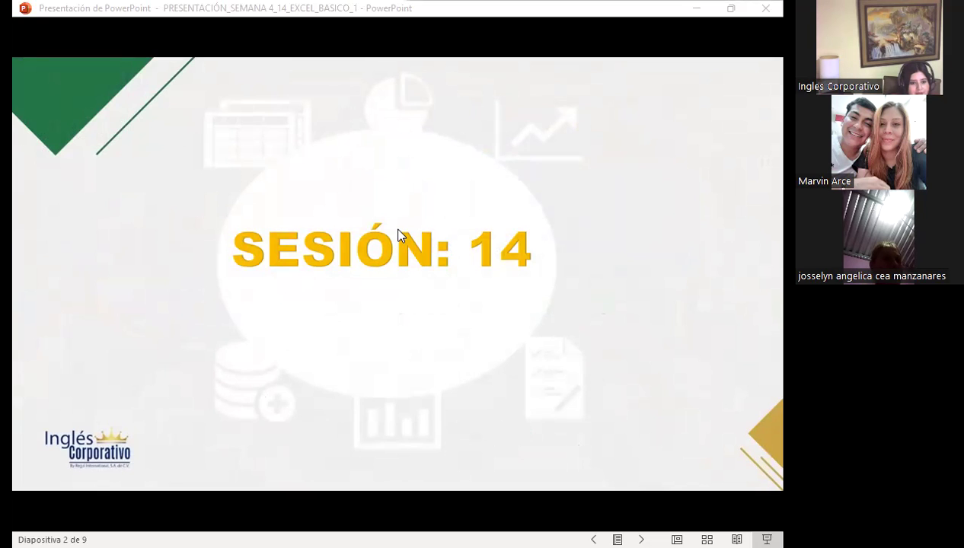
# - Leave the slideshow for the browser showing lesson 4.2, Herramientas buscar y reemplazar
pyautogui.click(385, 490)
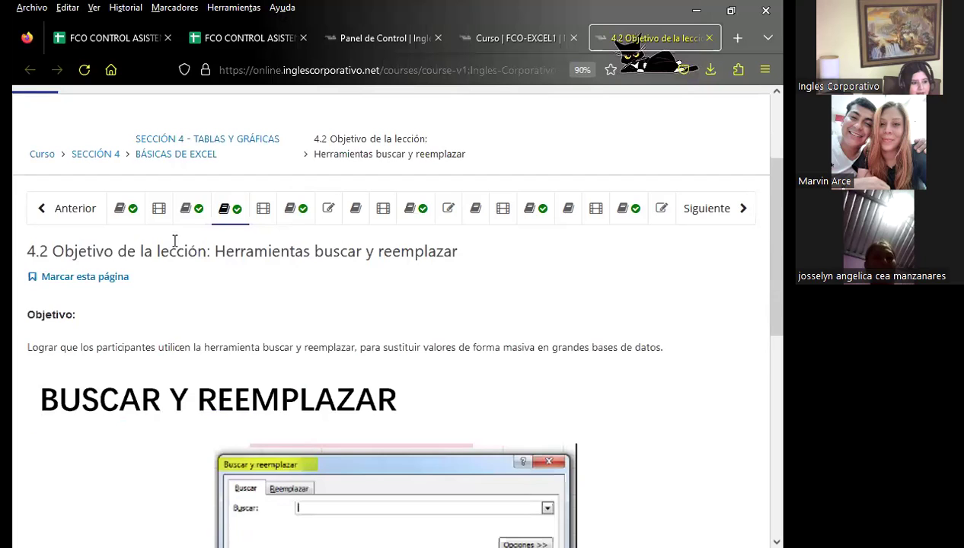
# - Glance at the class #16 forum, return to lesson 4.2, then switch to the course outline tab
pyautogui.click(185, 211)
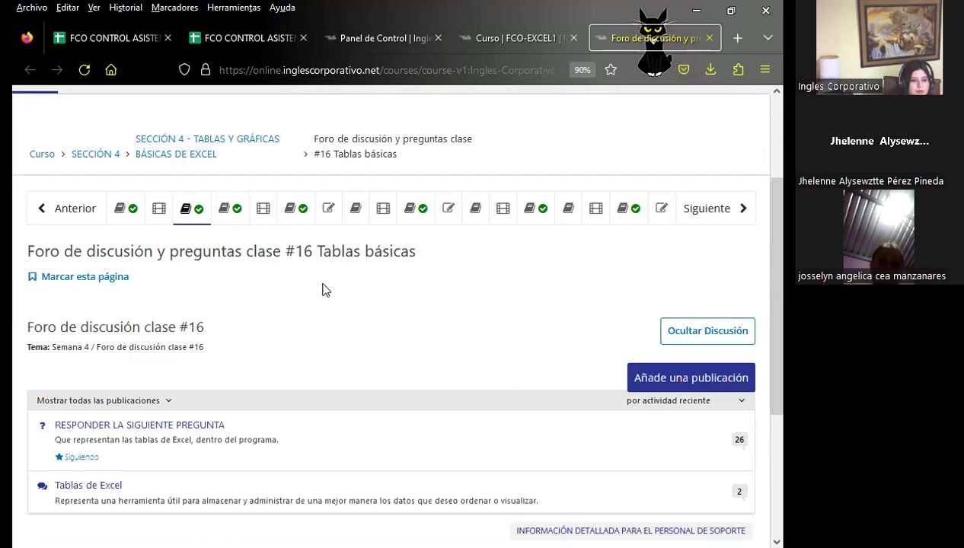
pyautogui.click(227, 210)
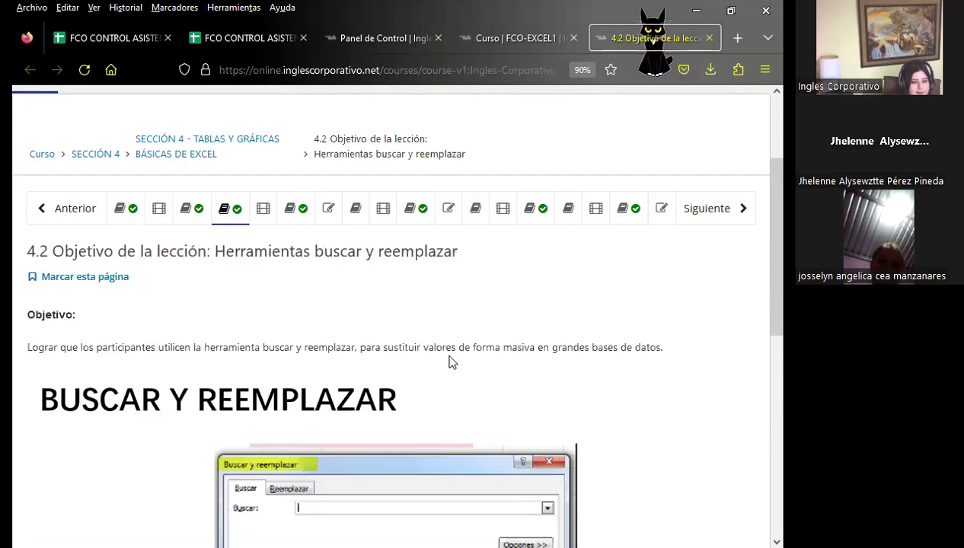
pyautogui.scroll(-4, 449, 363)
pyautogui.scroll(2, 449, 362)
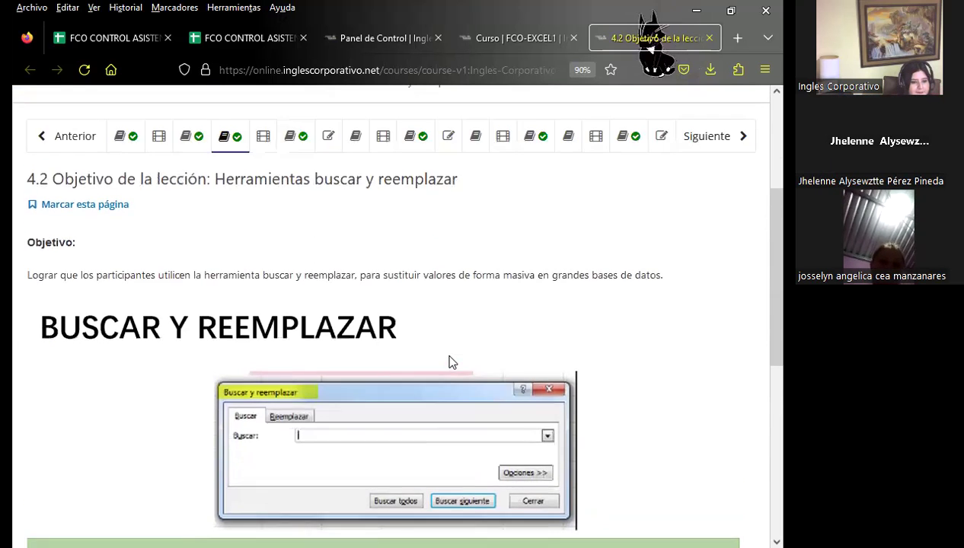
pyautogui.scroll(2, 449, 362)
pyautogui.click(507, 42)
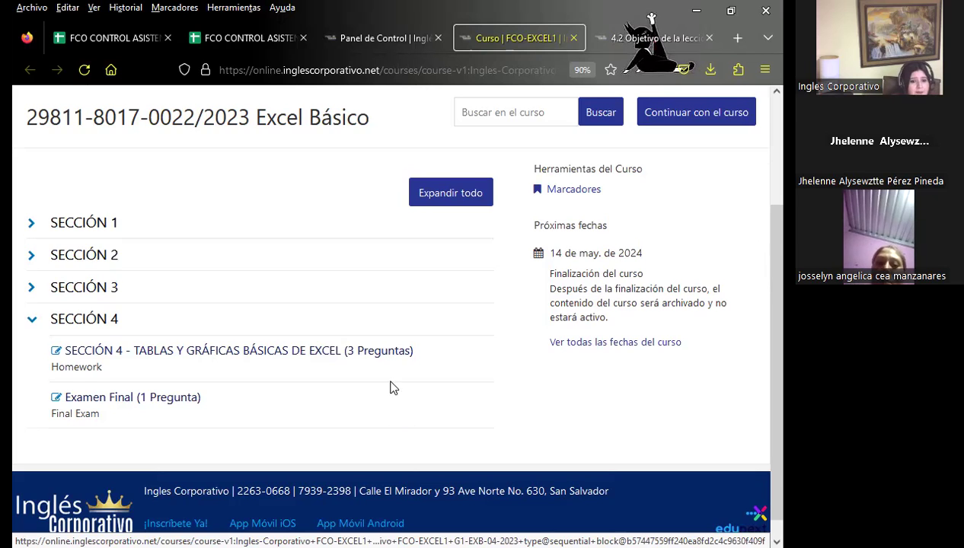
# - Go back to the lesson 4.2 page and scroll to its Buscar y reemplazar illustration
pyautogui.scroll(3, 394, 389)
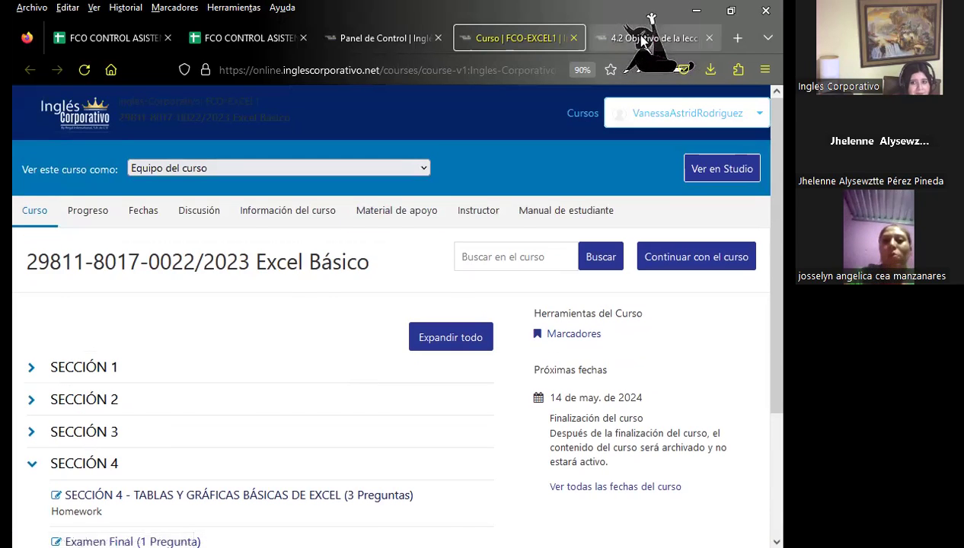
pyautogui.click(642, 38)
pyautogui.scroll(-1, 435, 394)
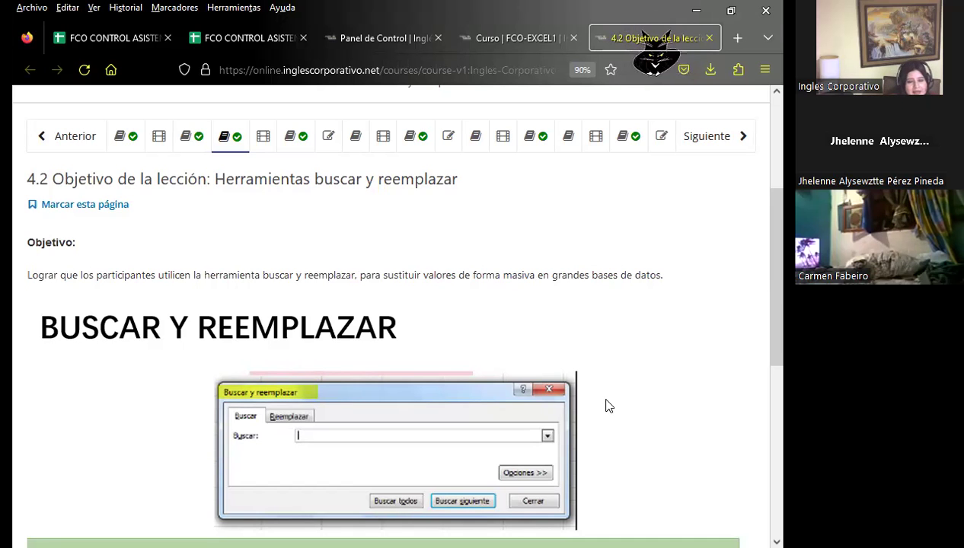
# - Scroll through lesson 4.2, then move on to the class #17 discussion forum unit
pyautogui.scroll(3, 425, 412)
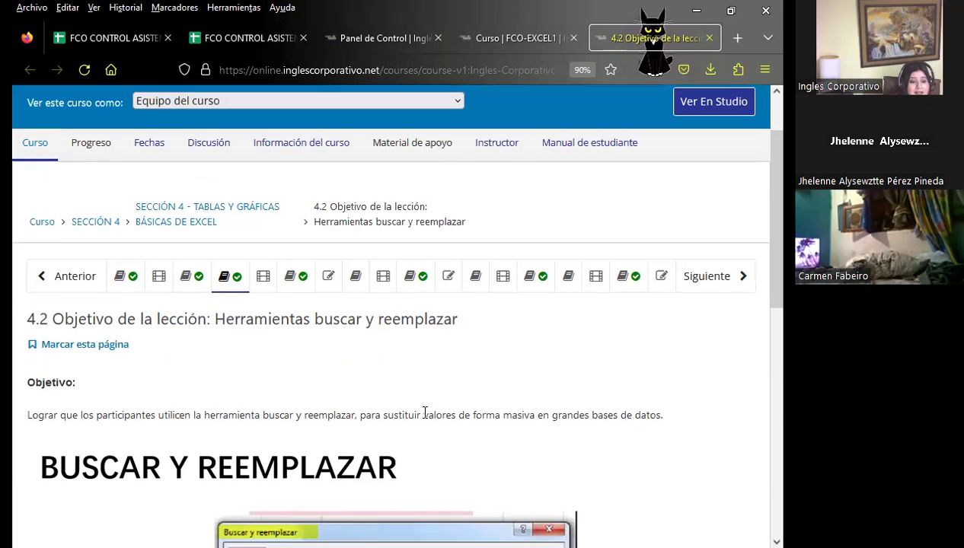
pyautogui.scroll(-9, 425, 412)
pyautogui.scroll(-2, 242, 418)
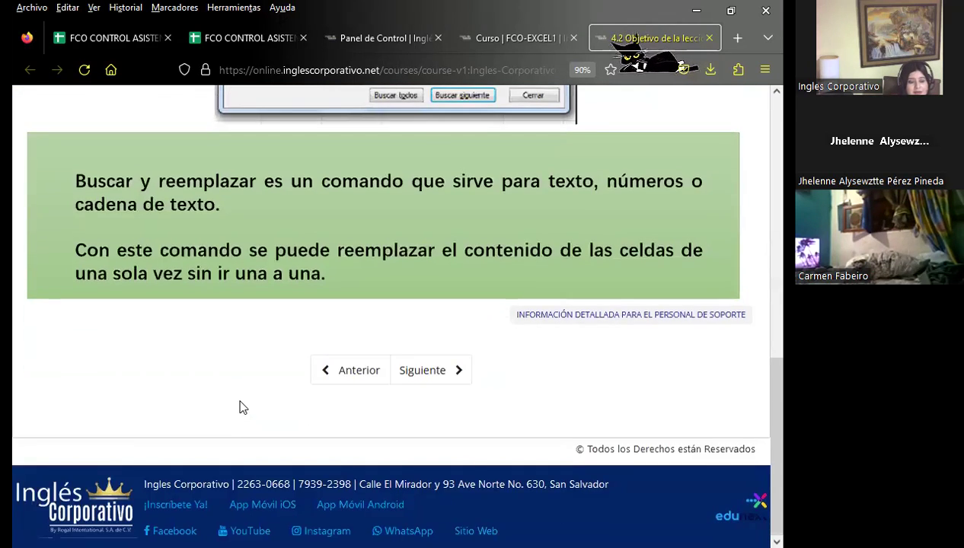
pyautogui.scroll(6, 242, 407)
pyautogui.scroll(2, 227, 372)
pyautogui.scroll(2, 416, 385)
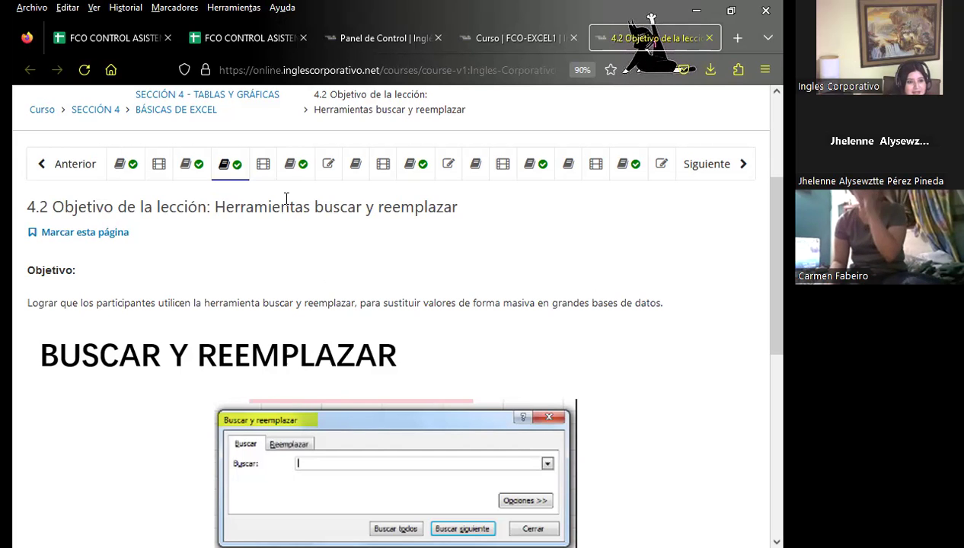
pyautogui.click(295, 166)
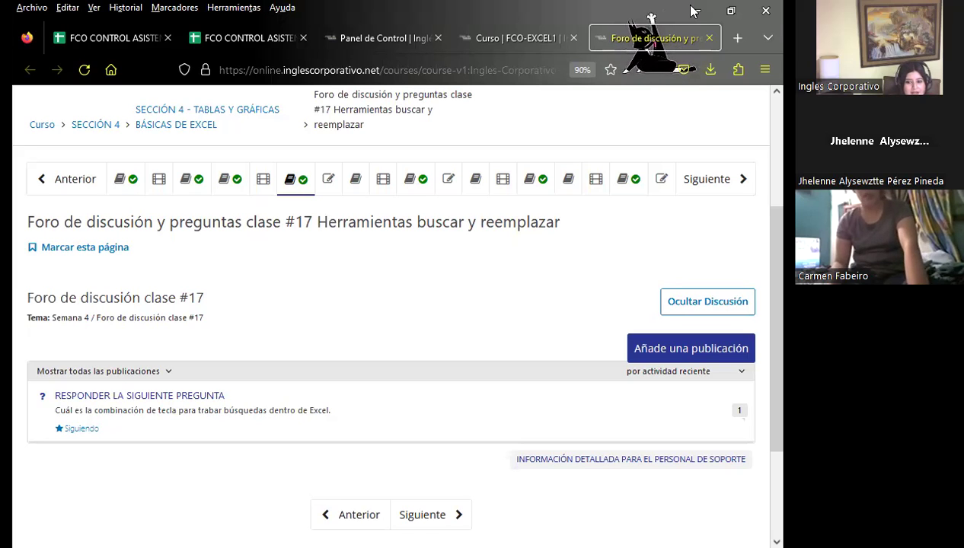
# - Open the RESPONDER LA SIGUIENTE PREGUNTA thread and bring up the post's edit options
pyautogui.click(661, 384)
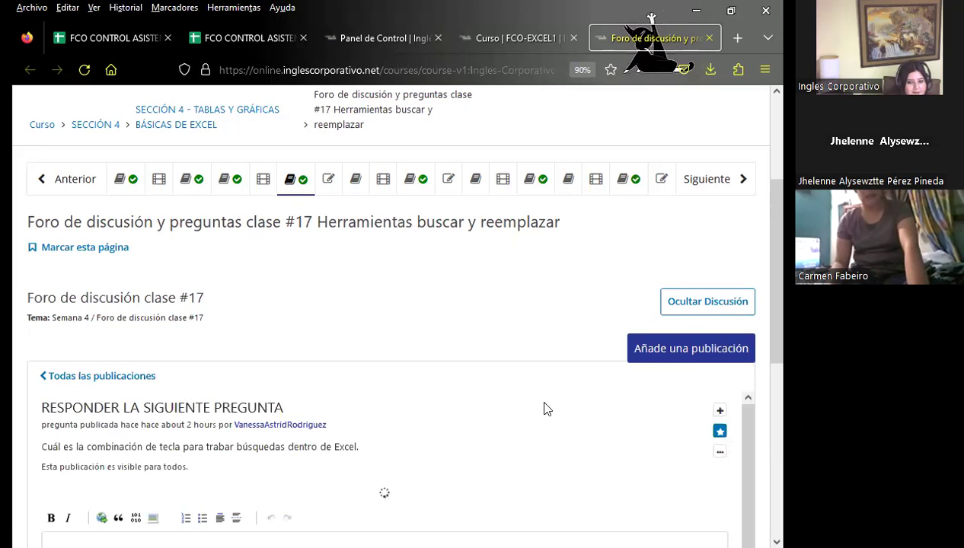
pyautogui.scroll(-2, 545, 407)
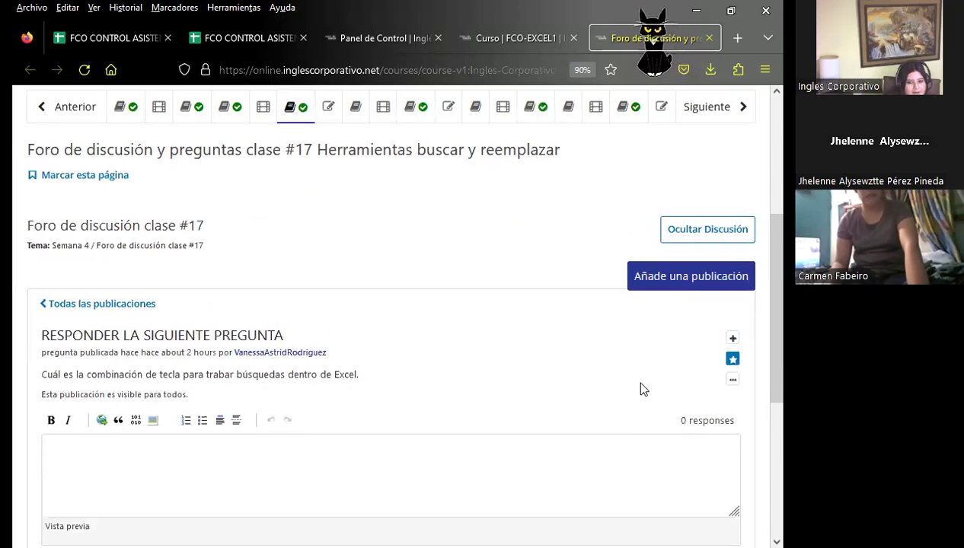
pyautogui.click(733, 380)
# - Edit the question post, correcting the word 'trabar' to 'trabajar' in its body
pyautogui.click(660, 408)
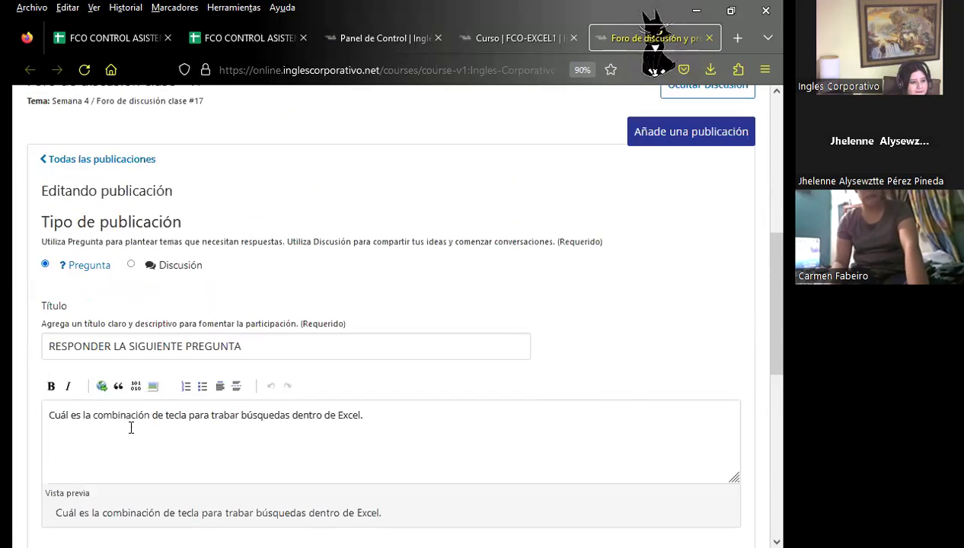
pyautogui.click(239, 415)
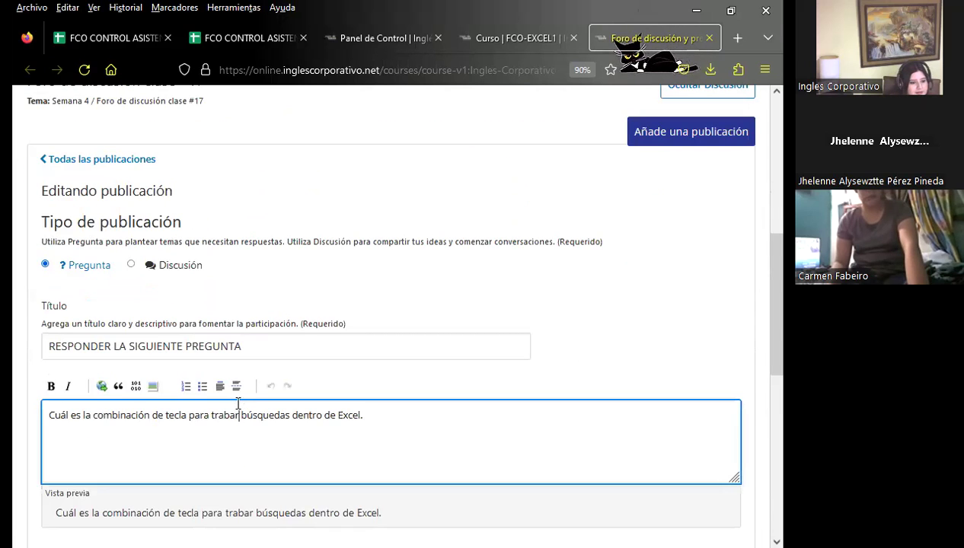
pyautogui.press('BackSpace')
pyautogui.write('JAR')
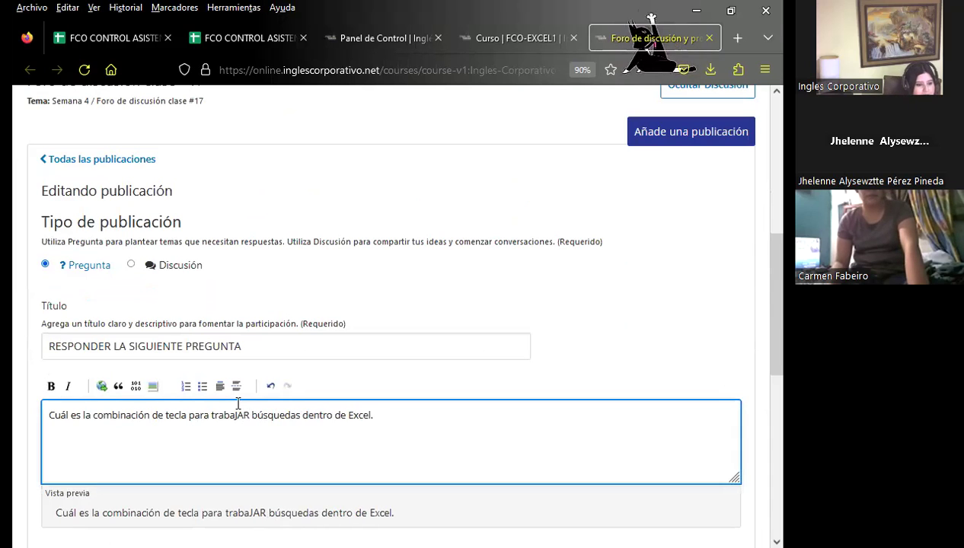
pyautogui.press('BackSpace')
pyautogui.press('BackSpace')
pyautogui.write('jar')
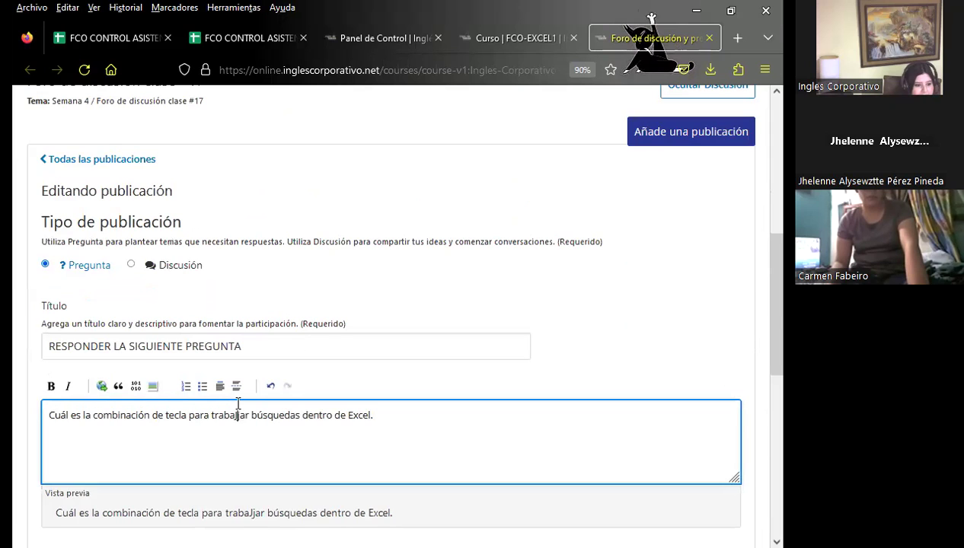
pyautogui.press('BackSpace')
pyautogui.click(407, 441)
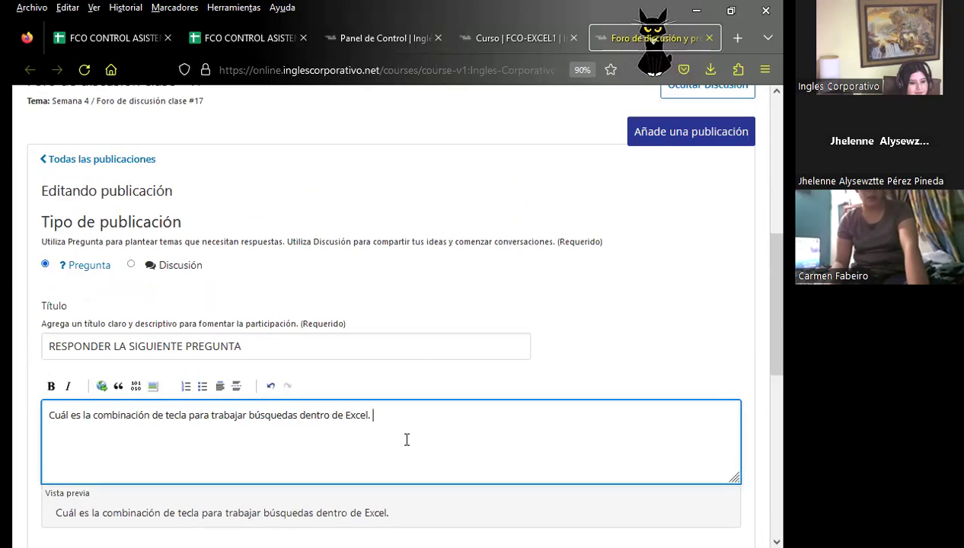
pyautogui.scroll(-4, 197, 421)
# - Save the corrected class #17 question post
pyautogui.click(102, 293)
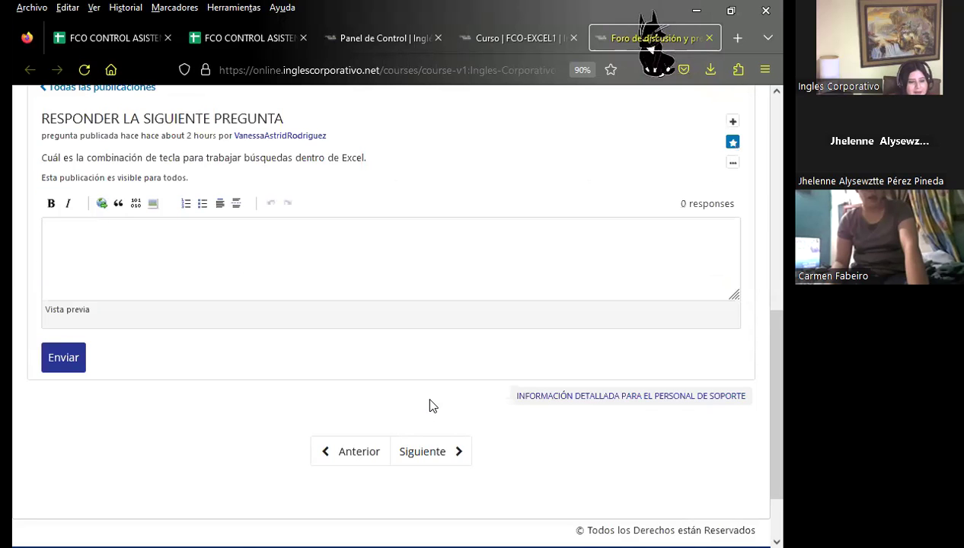
pyautogui.scroll(3, 431, 387)
pyautogui.scroll(4, 431, 387)
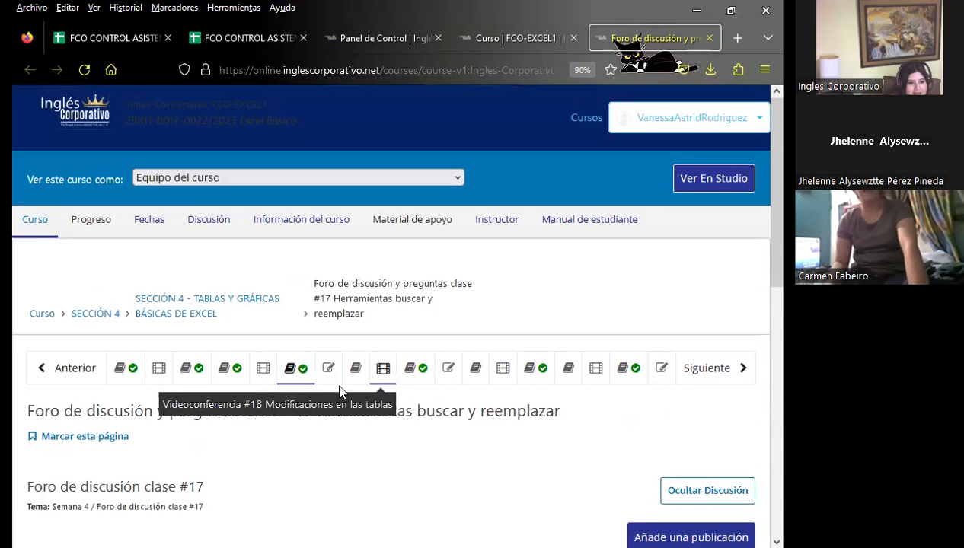
# - Browse 4.3 Laboratorio 10 and lesson 4.4, then open forum #18, Modificaciones en las tablas
pyautogui.click(328, 367)
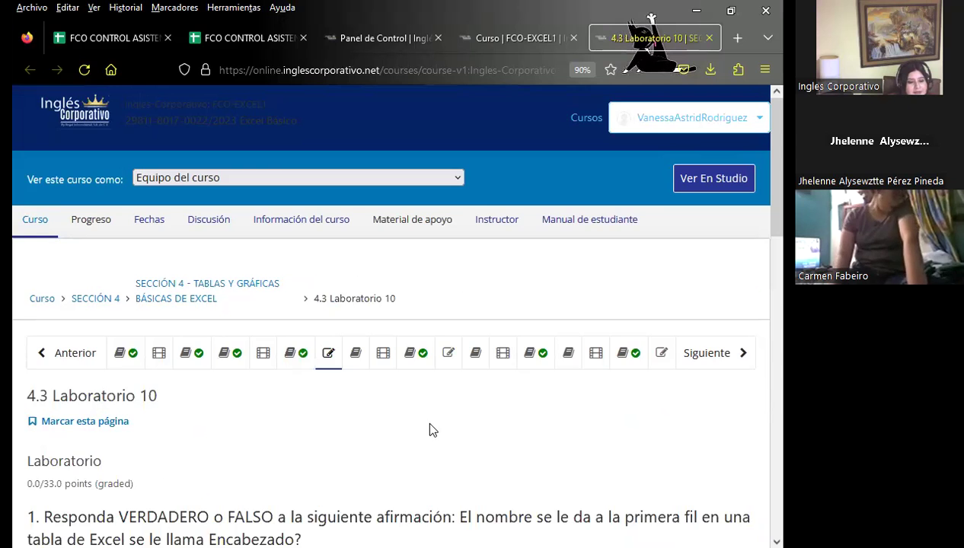
pyautogui.scroll(-3, 425, 419)
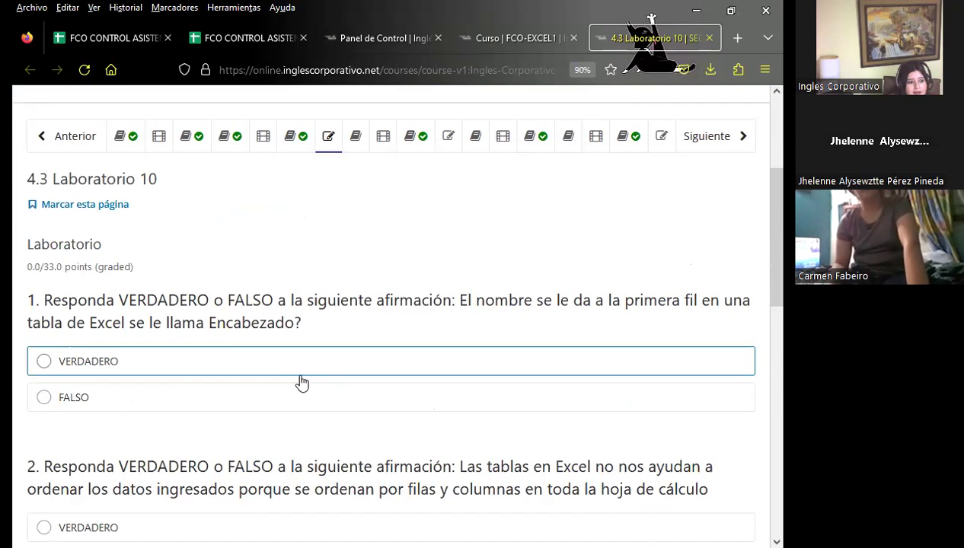
pyautogui.scroll(1, 302, 383)
pyautogui.scroll(-5, 204, 371)
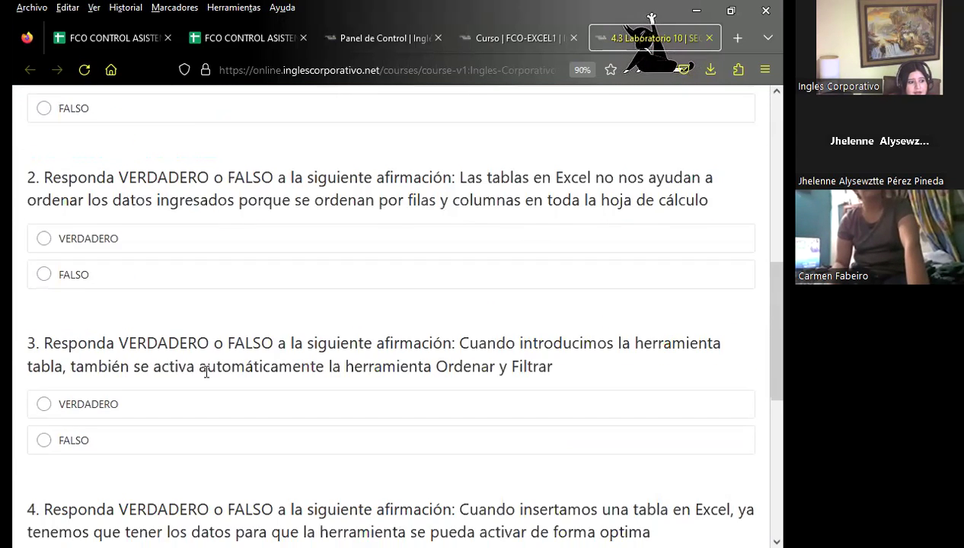
pyautogui.scroll(-3, 211, 379)
pyautogui.scroll(-2, 319, 389)
pyautogui.scroll(10, 319, 389)
pyautogui.scroll(2, 350, 392)
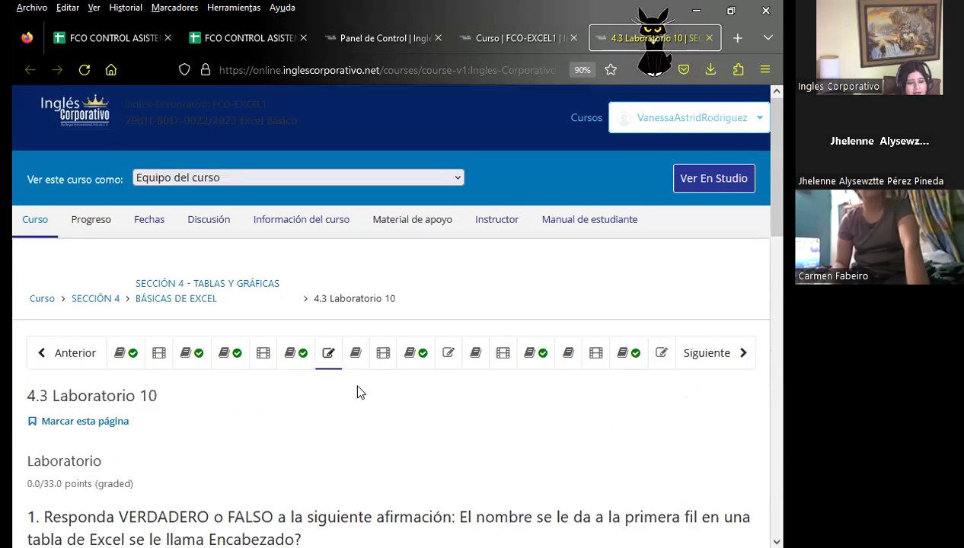
pyautogui.click(356, 354)
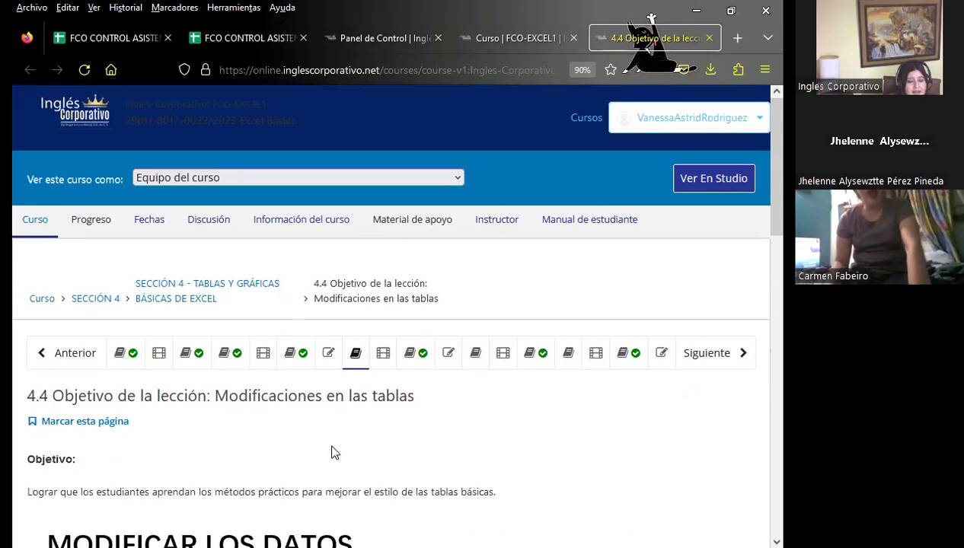
pyautogui.click(419, 354)
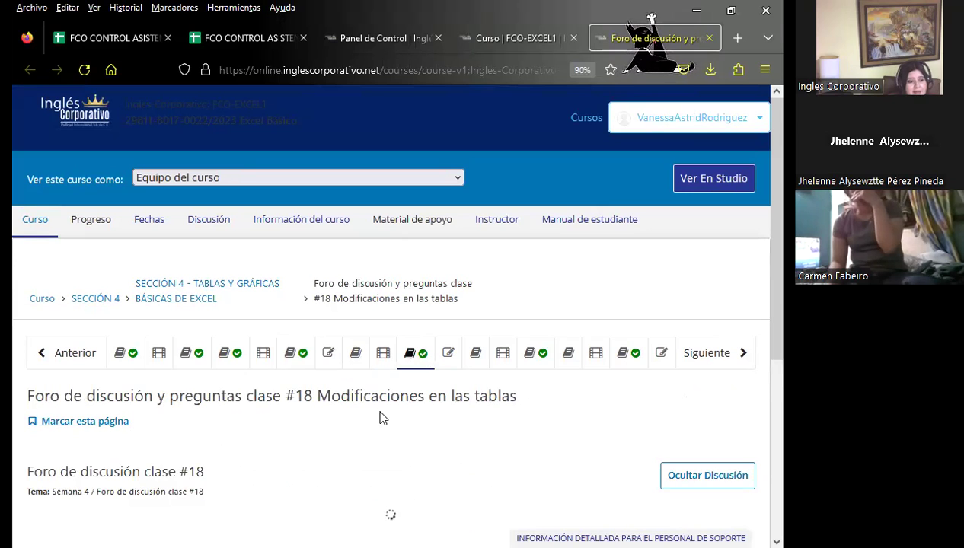
# - Open lesson 4.6, Graficas básicas parte 1, and scroll through its Personalizar gráficos slide
pyautogui.click(474, 356)
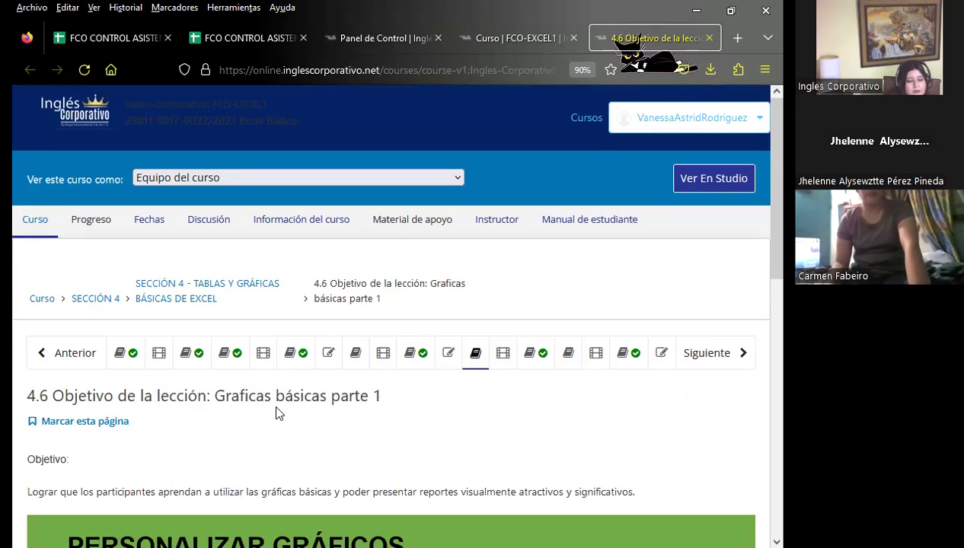
pyautogui.scroll(-2, 278, 412)
pyautogui.scroll(-1, 278, 397)
pyautogui.scroll(-3, 279, 398)
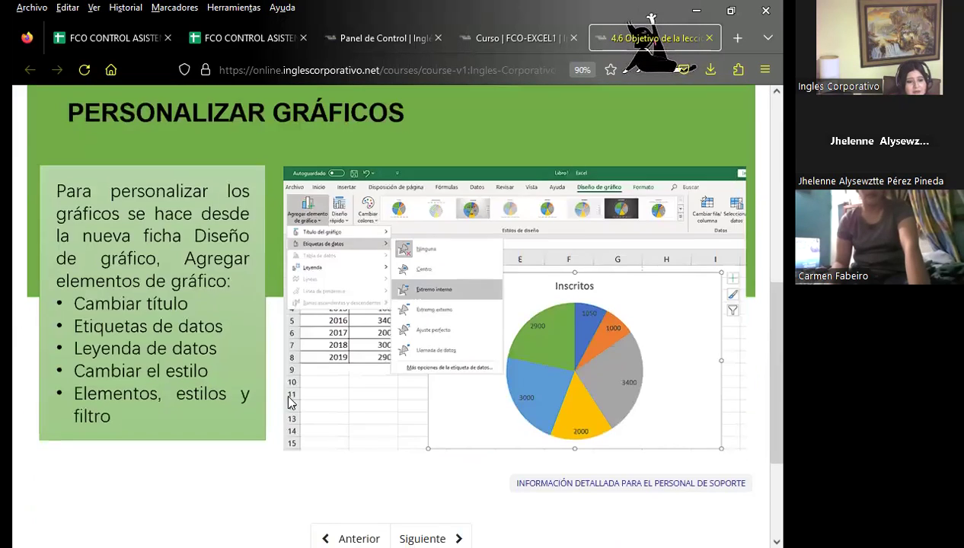
pyautogui.scroll(5, 290, 399)
pyautogui.scroll(2, 290, 399)
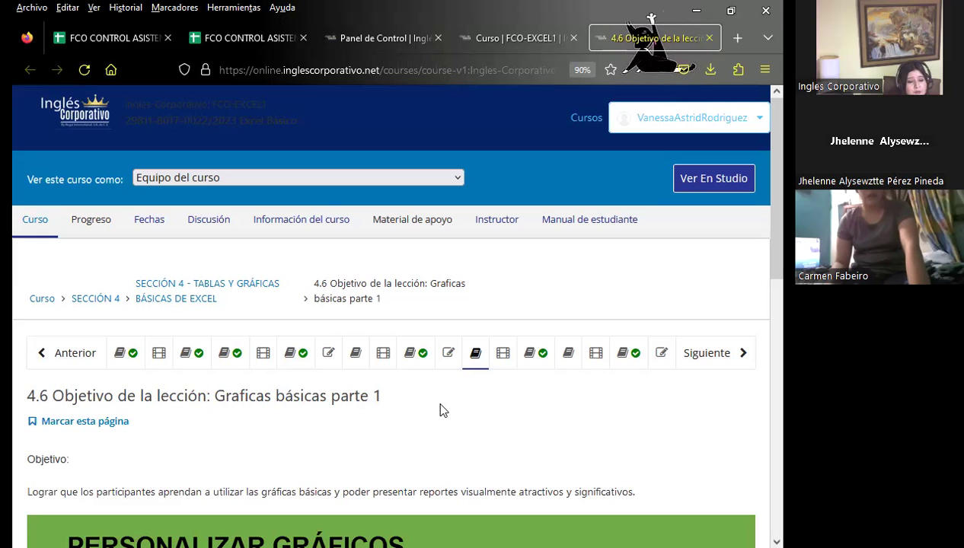
pyautogui.scroll(-2, 440, 407)
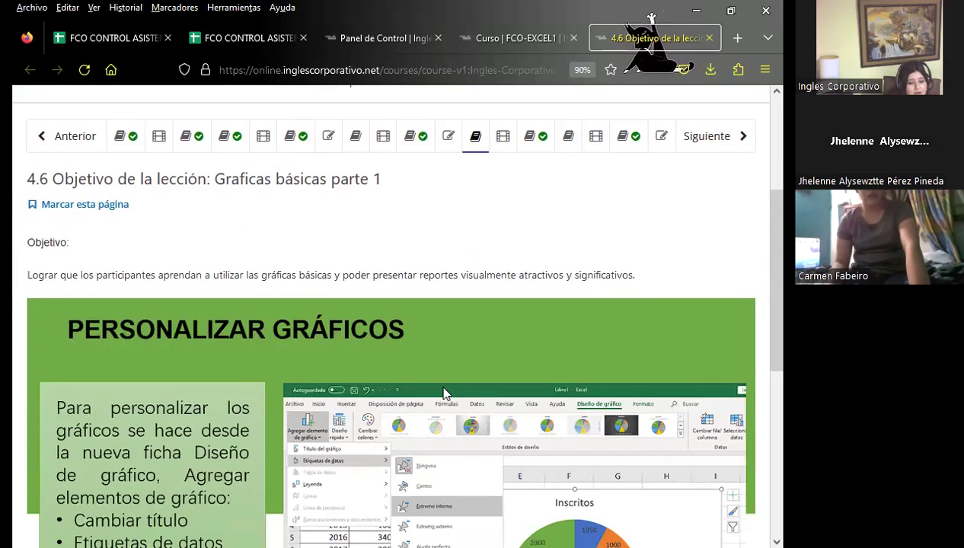
pyautogui.scroll(-1, 442, 400)
pyautogui.scroll(2, 446, 393)
pyautogui.scroll(1, 443, 388)
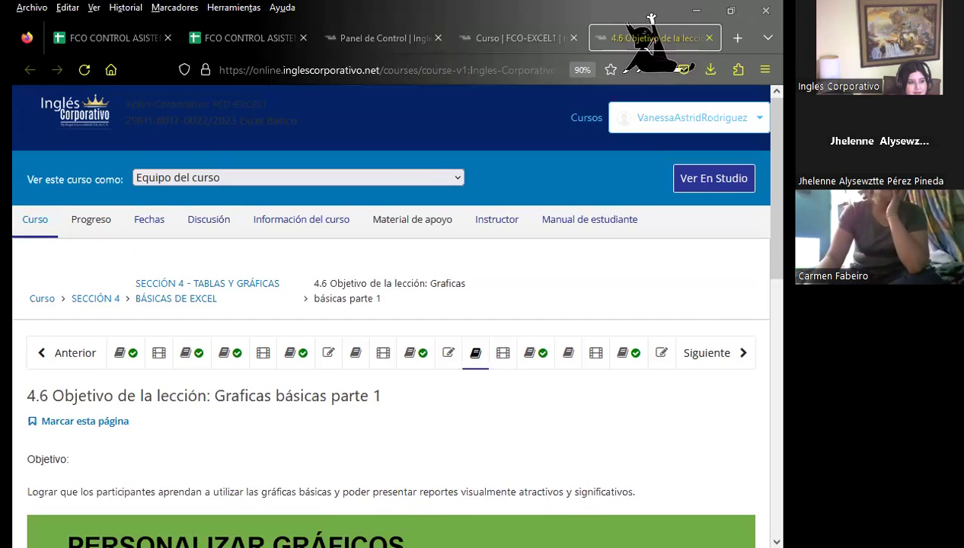
# - Return to the PowerPoint slideshow, now on the AGENDA slide, 3 of 9
pyautogui.hotkey('alt', 'Tab')
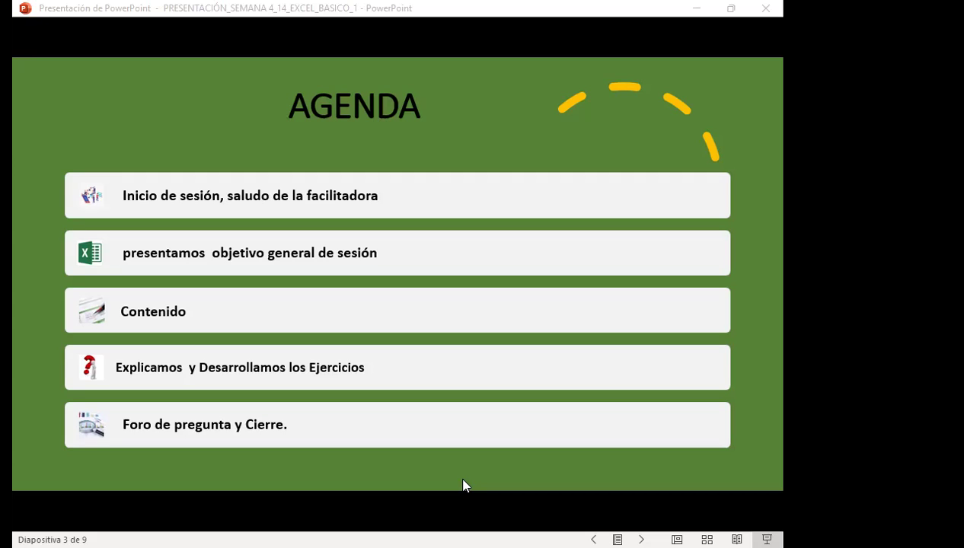
# - Advance the slideshow to slide 4, the session's general objective on Buscar y Reemplazar
pyautogui.click(411, 468)
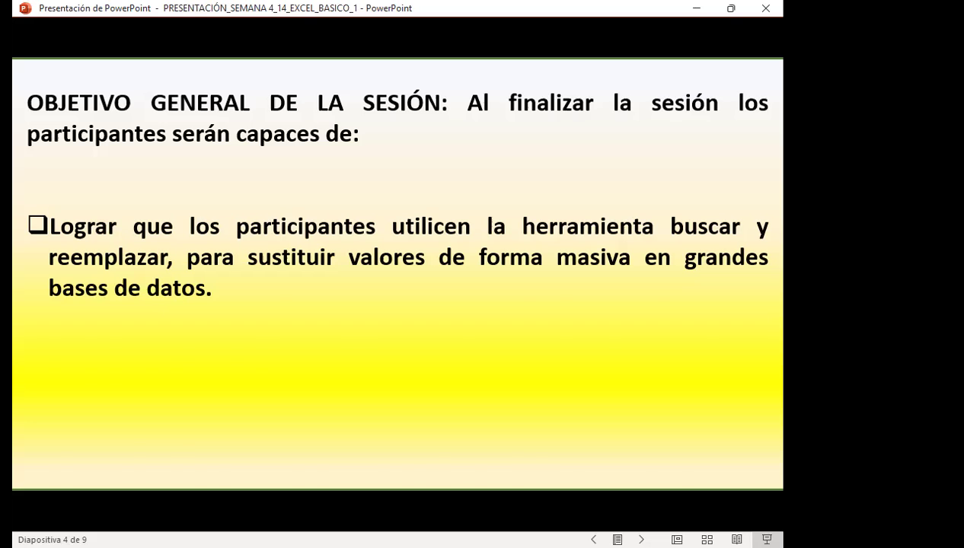
# - Move on to slide 5, BUSCAR Y REEMPLAZAR, which explains the Buscar and Reemplazar commands
pyautogui.press('Right')
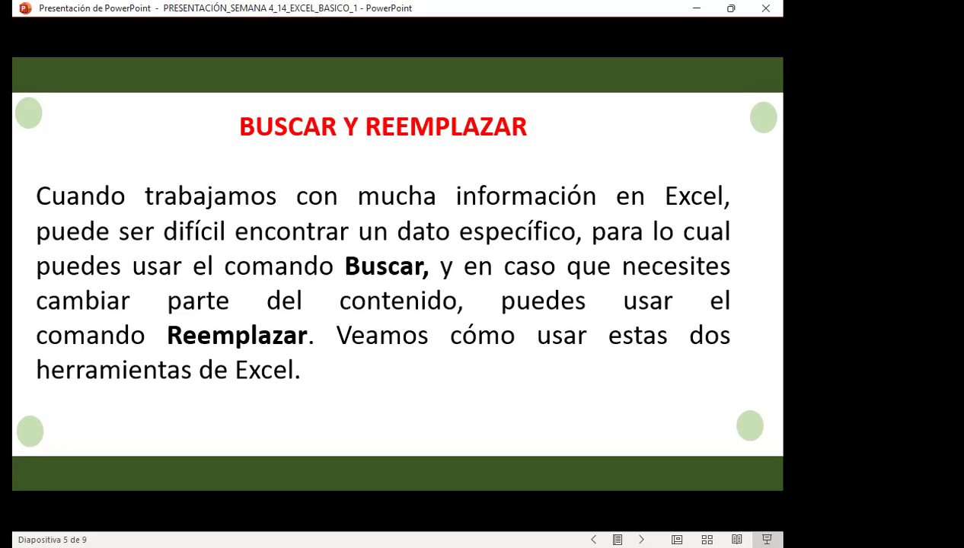
# - Switch from the slideshow to the Excel workbook EJERCICIOS BUSCAR Y REEMPLAZAR, BUSCAR sheet
pyautogui.hotkey('alt', 'Tab')
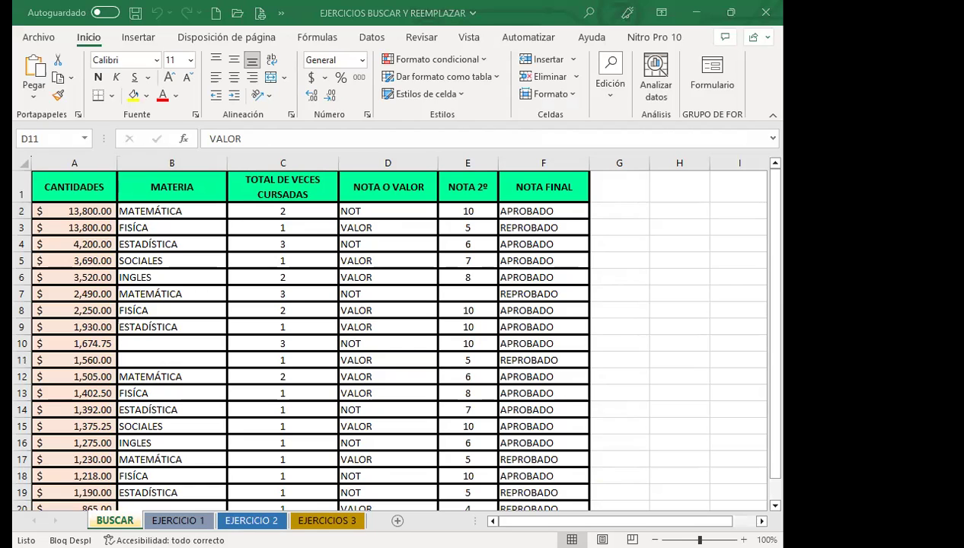
pyautogui.click(251, 332)
pyautogui.scroll(-2, 176, 427)
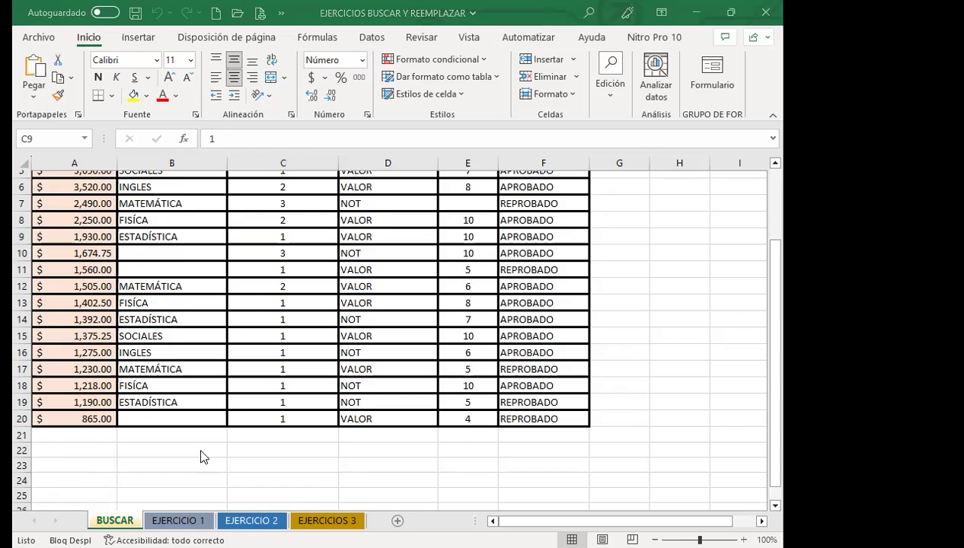
pyautogui.scroll(2, 130, 380)
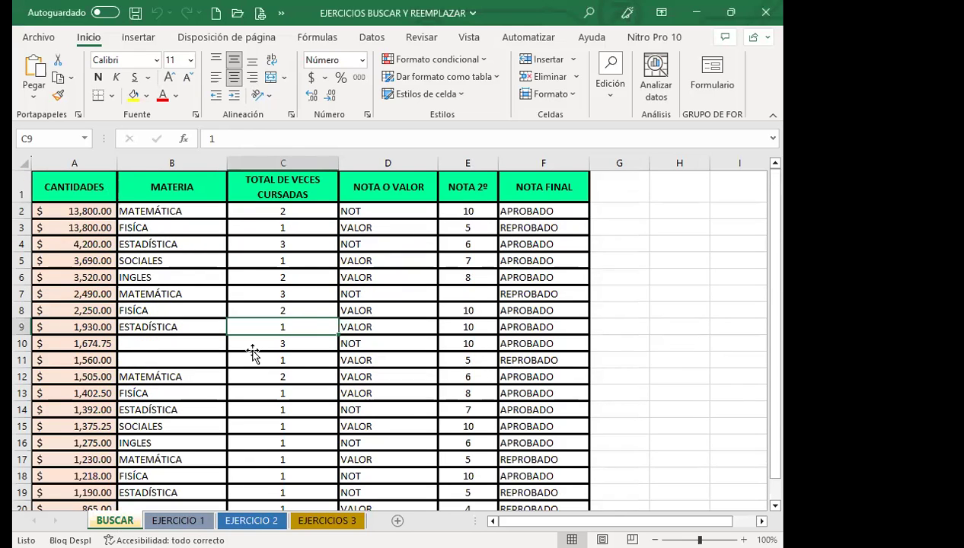
pyautogui.hotkey('ctrl', 'pagedown')
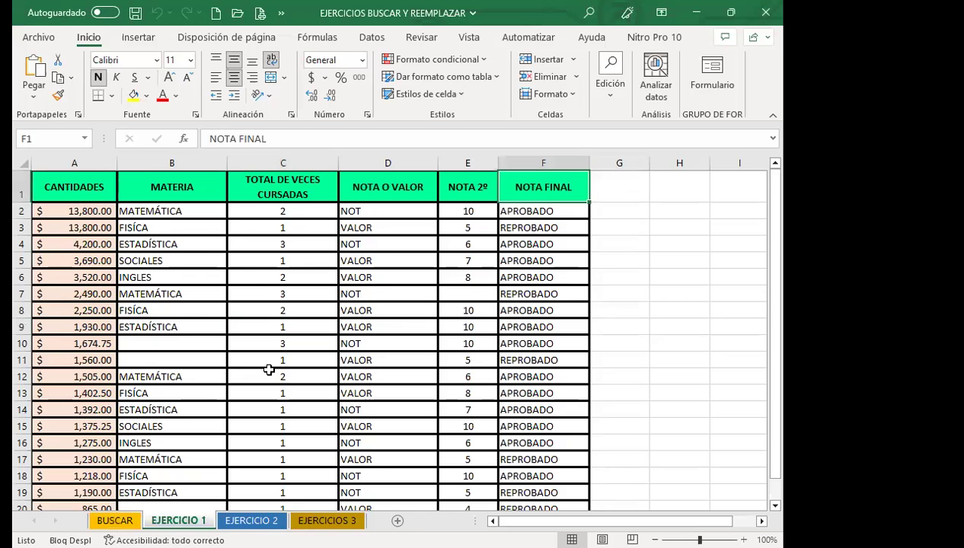
pyautogui.click(245, 519)
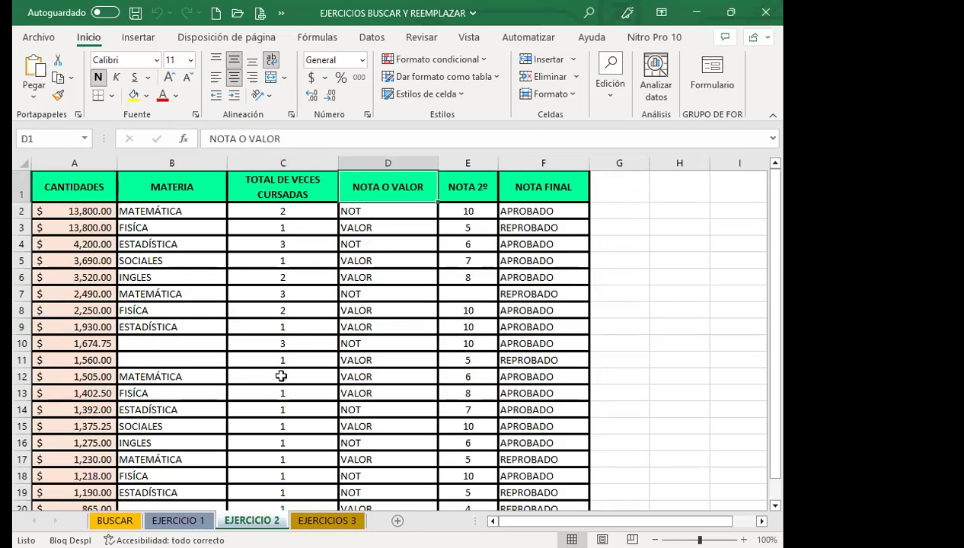
pyautogui.scroll(-3, 281, 375)
pyautogui.hotkey('ctrl', 'pagedown')
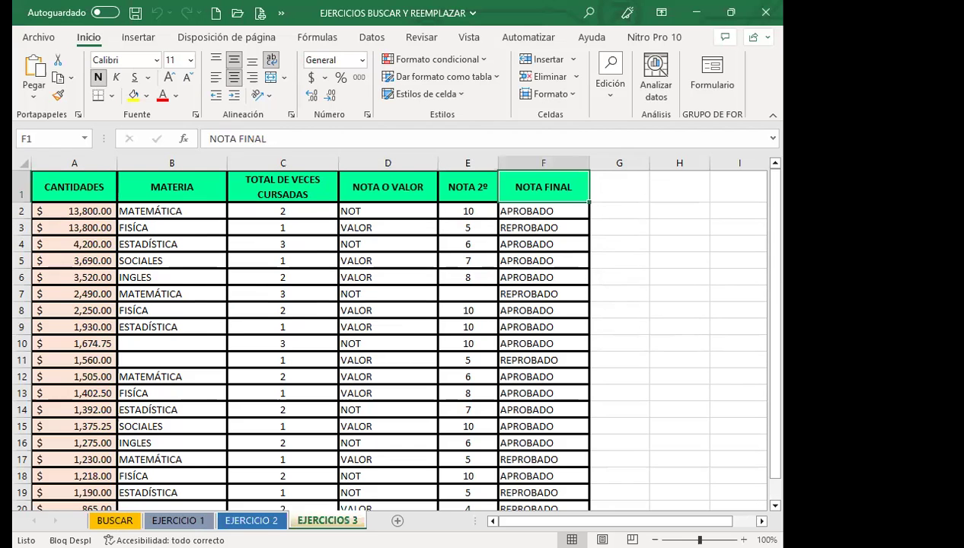
pyautogui.scroll(-1, 278, 370)
pyautogui.scroll(1, 260, 373)
pyautogui.click(114, 520)
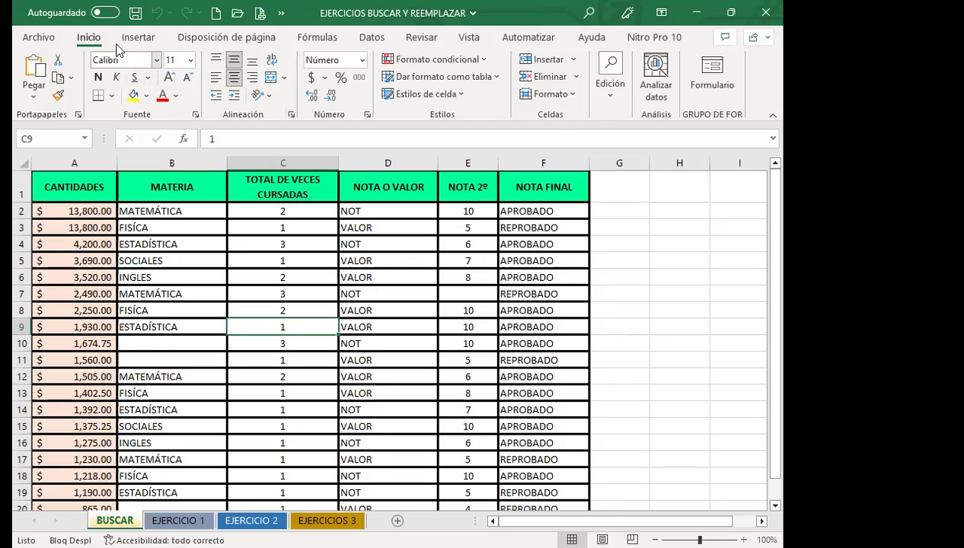
# - Open the Buscar y reemplazar window from Edición's Buscar y seleccionar menu
pyautogui.click(606, 96)
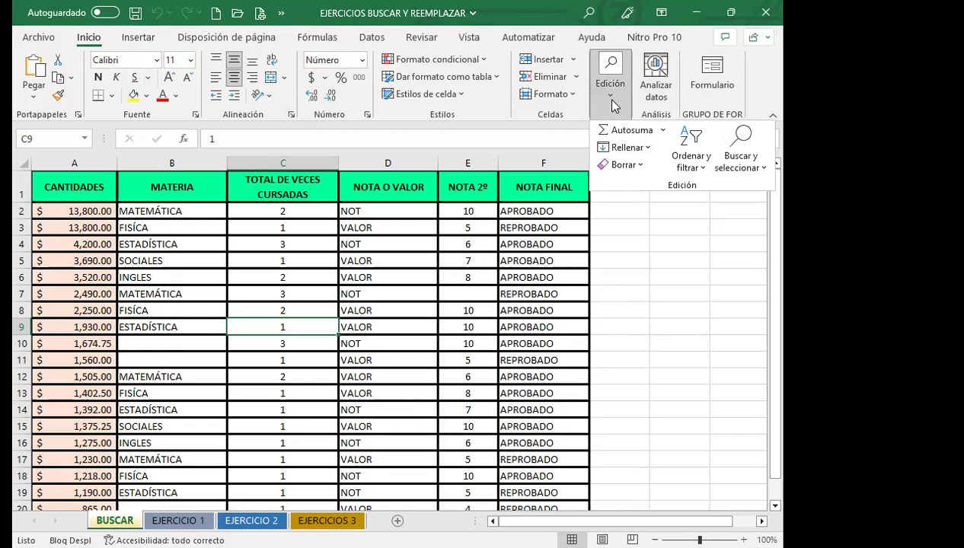
pyautogui.click(758, 172)
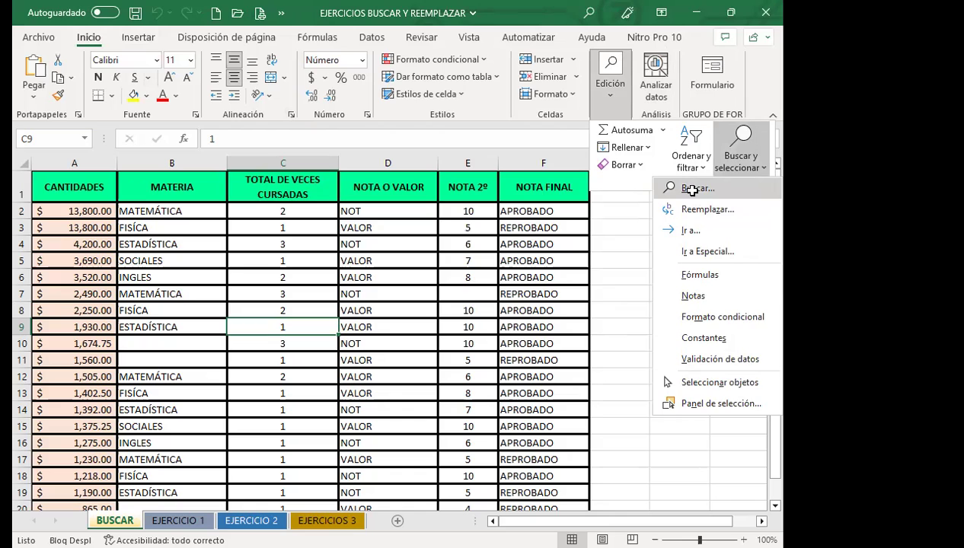
pyautogui.click(692, 190)
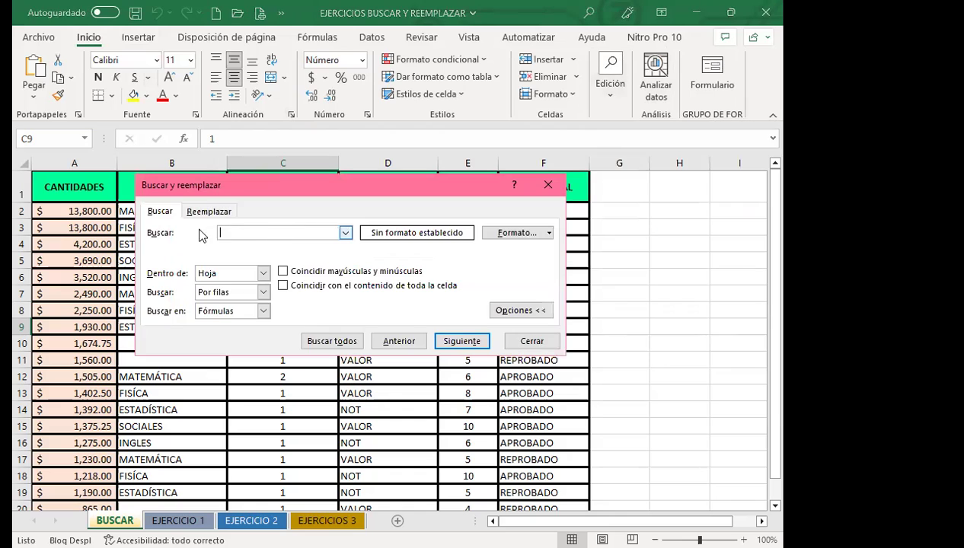
# - Collapse the extra options, view the Reemplazar tab, return to Buscar and close the window
pyautogui.click(510, 310)
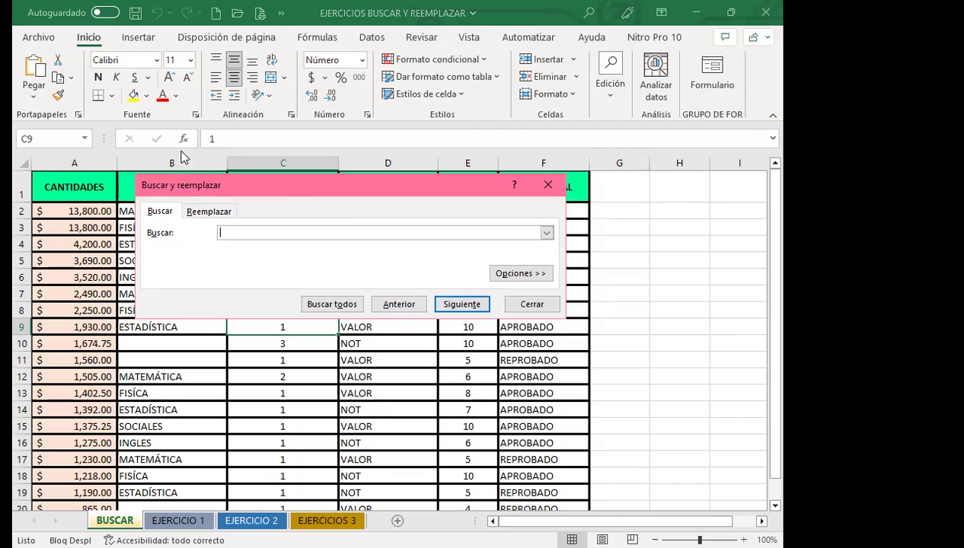
pyautogui.click(206, 213)
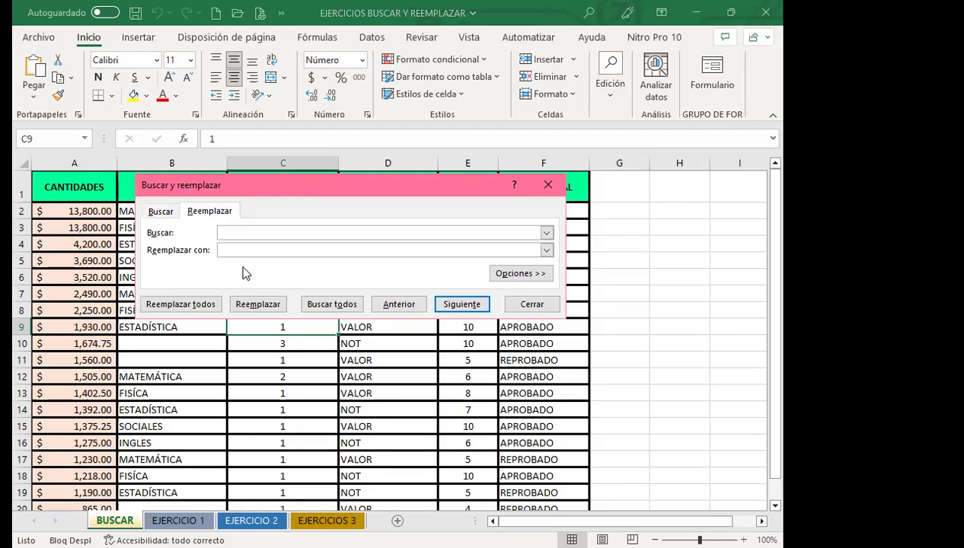
pyautogui.click(161, 213)
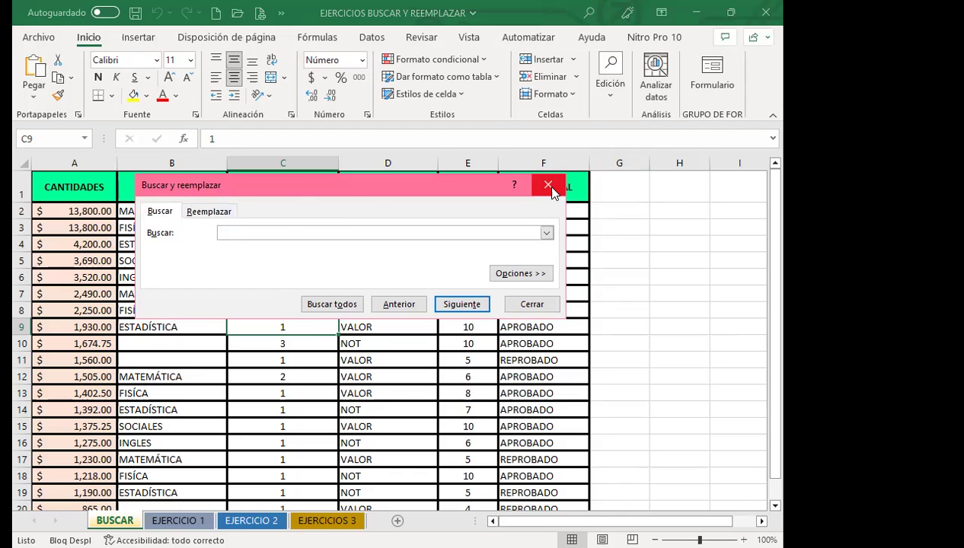
pyautogui.click(547, 185)
pyautogui.click(616, 95)
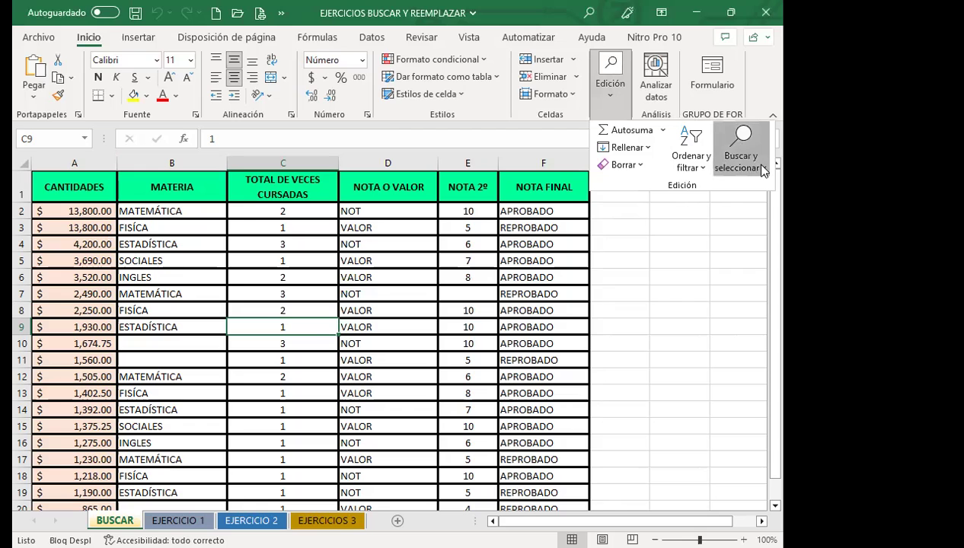
pyautogui.click(740, 158)
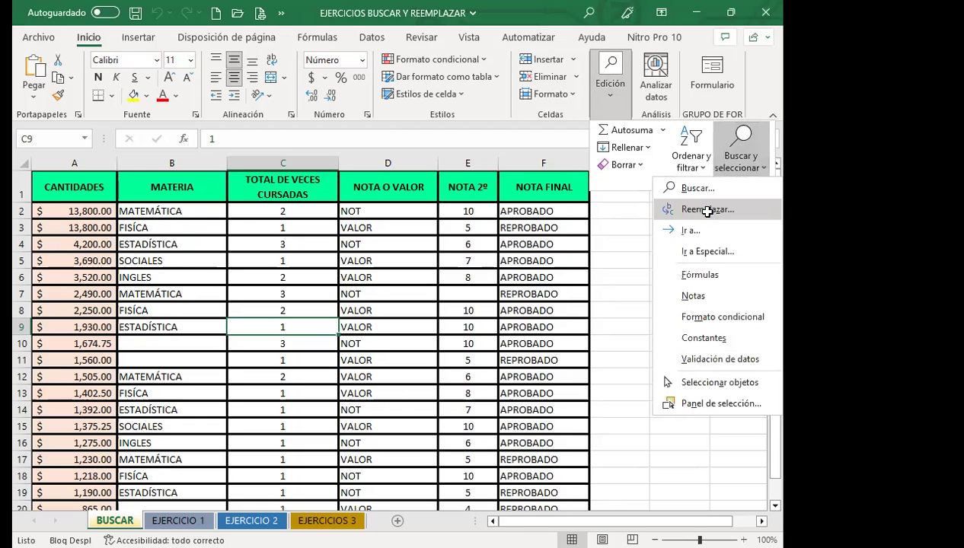
pyautogui.click(708, 212)
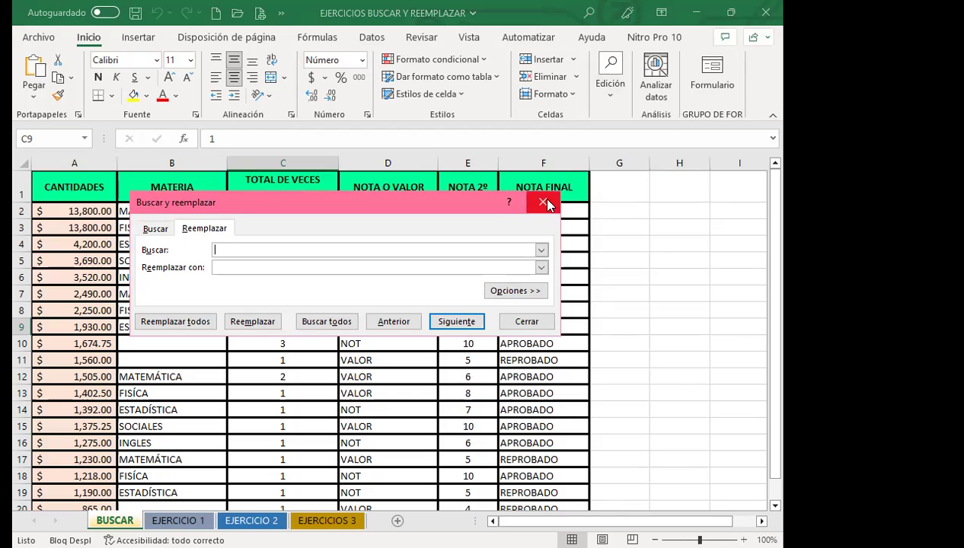
pyautogui.click(542, 202)
pyautogui.click(655, 84)
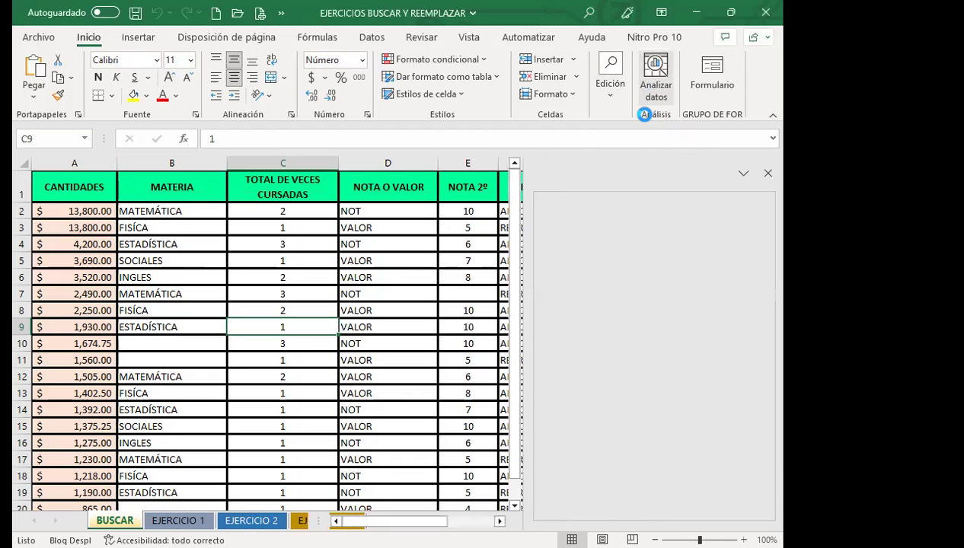
pyautogui.click(766, 174)
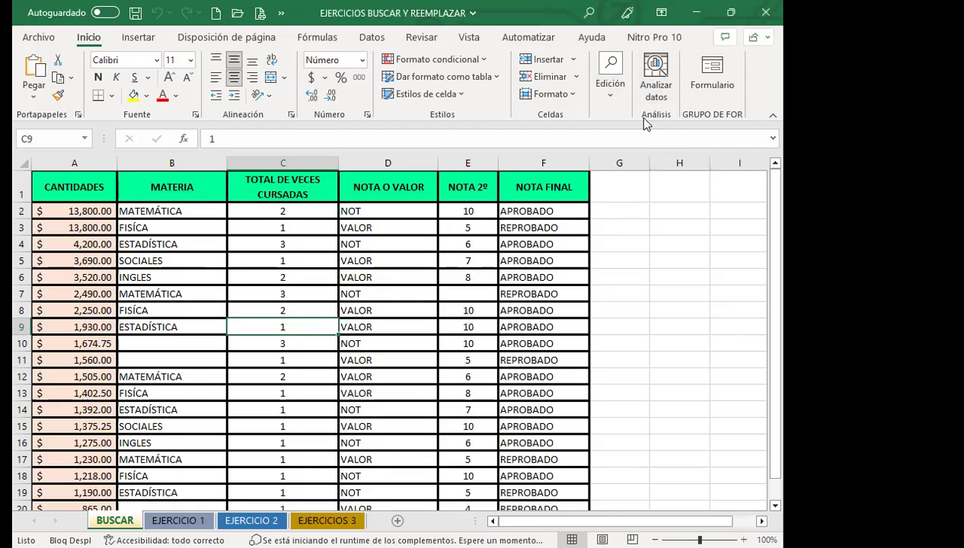
pyautogui.click(608, 96)
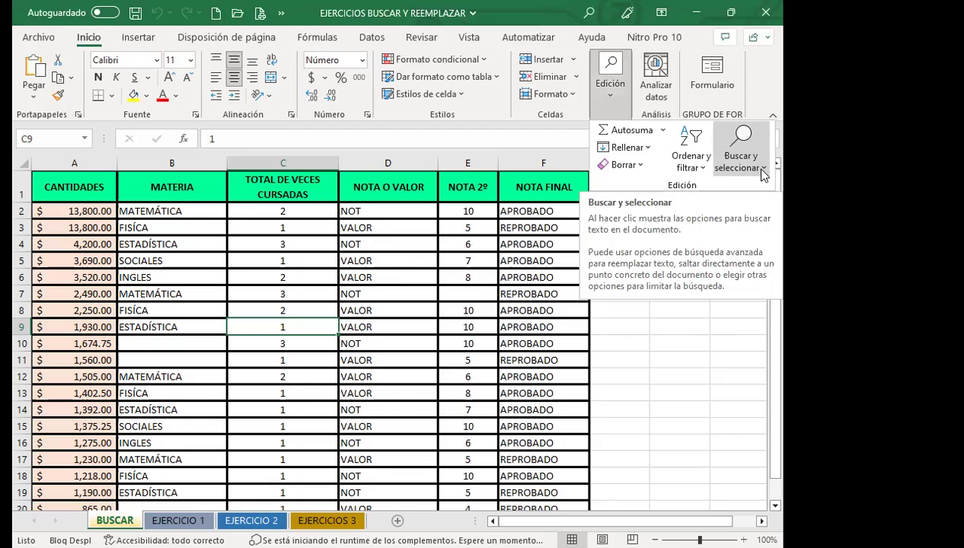
pyautogui.hotkey('ctrl', 'b')
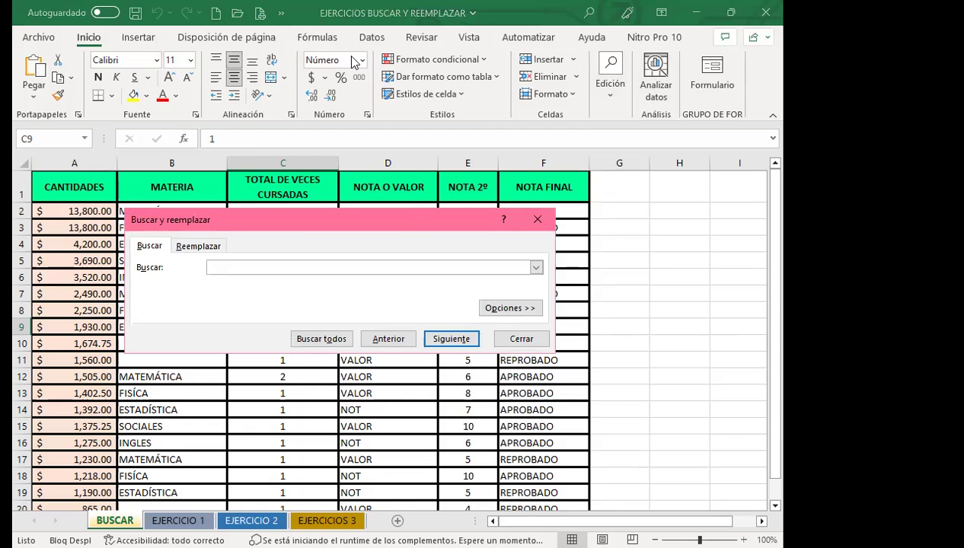
pyautogui.click(201, 247)
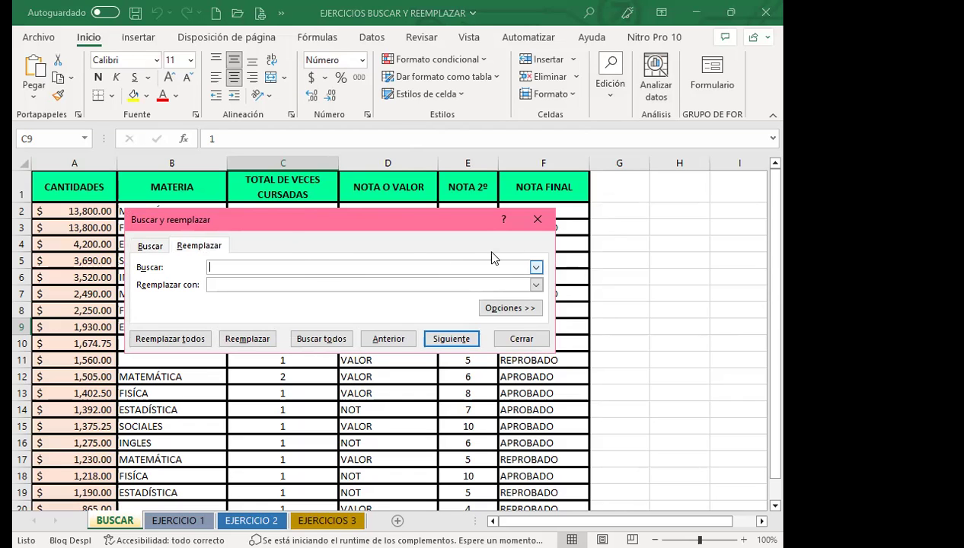
pyautogui.click(540, 219)
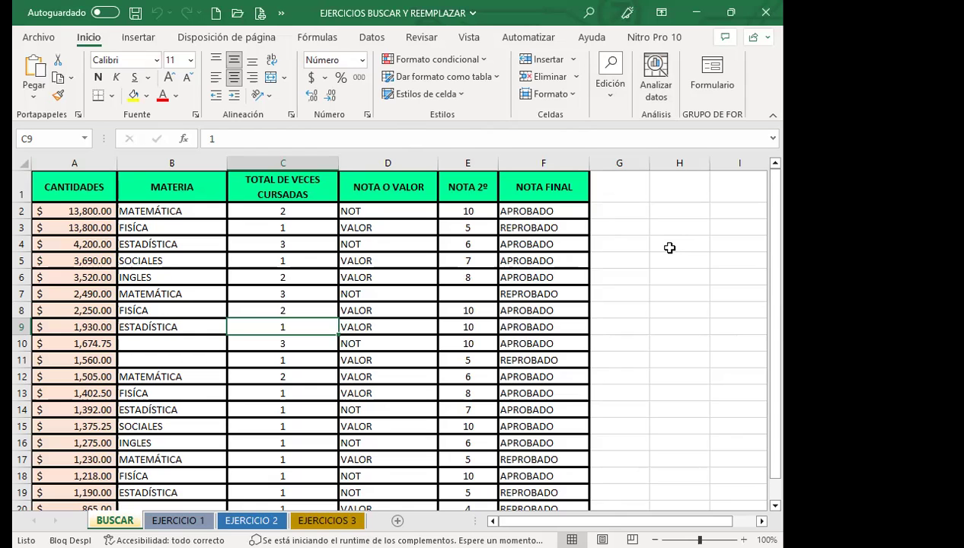
# - Open Buscar y reemplazar with Ctrl+B, look at the Edición commands, then reopen the empty find window
pyautogui.hotkey('ctrl', 'b')
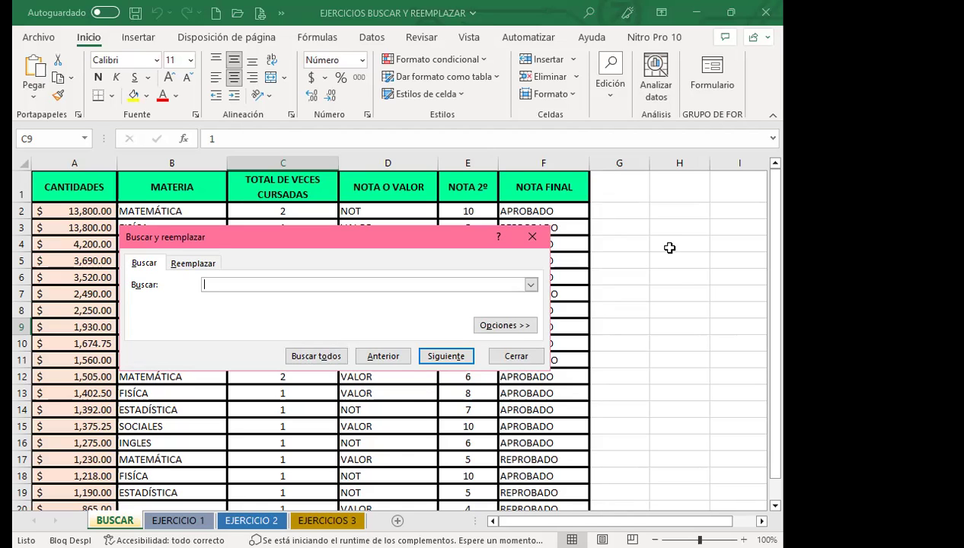
pyautogui.click(614, 88)
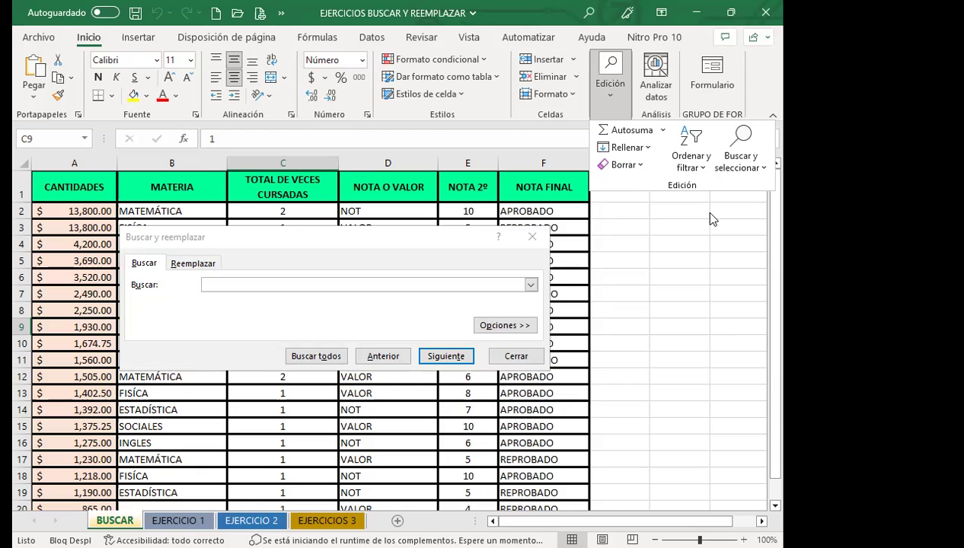
pyautogui.click(657, 229)
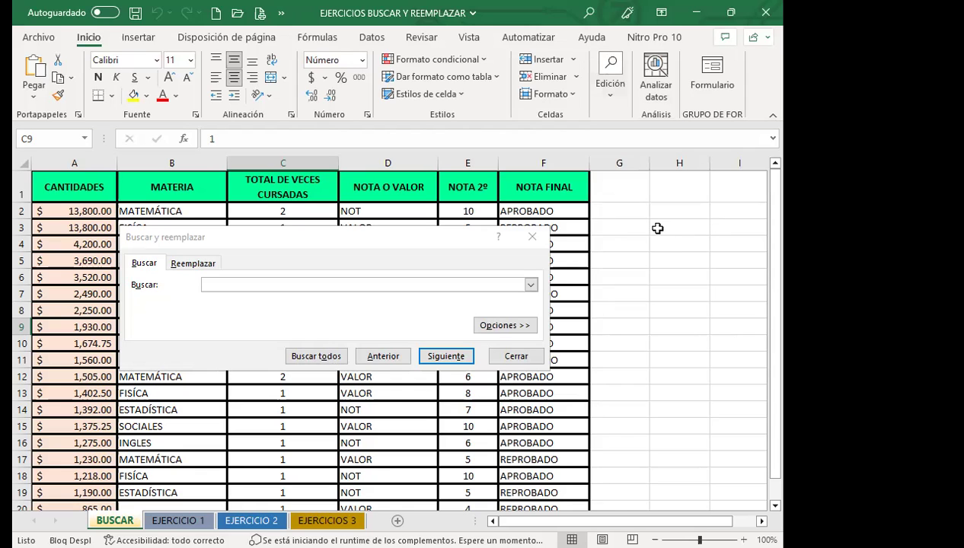
pyautogui.click(528, 236)
pyautogui.hotkey('ctrl', 'b')
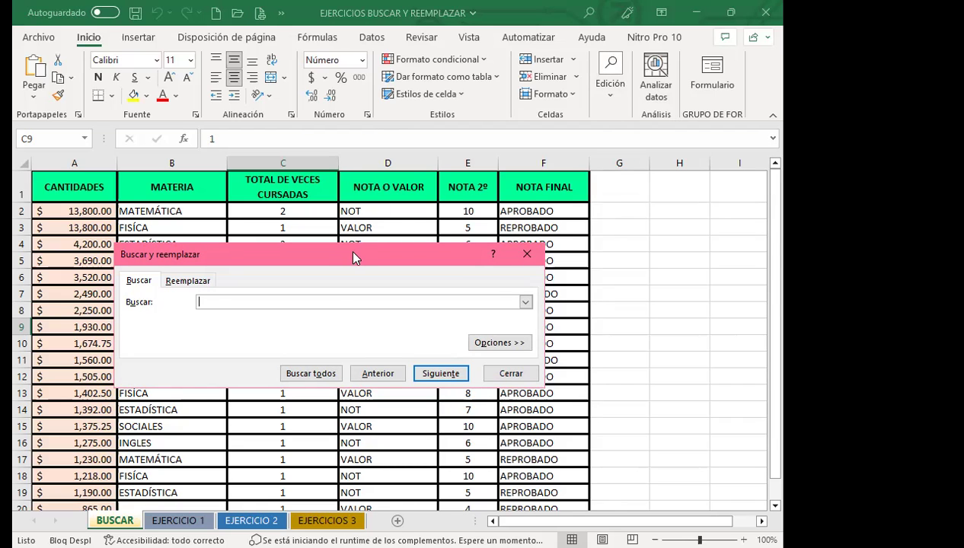
# - Find all cells containing m and enlarge the results list to show the 5 matches
pyautogui.moveTo(533, 196); pyautogui.dragTo(532, 195)
pyautogui.write('m')
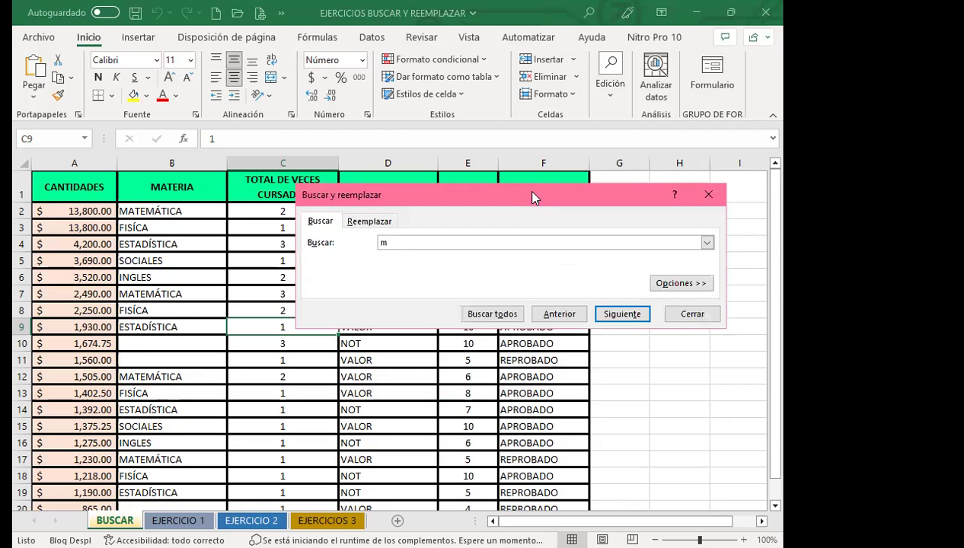
pyautogui.click(489, 315)
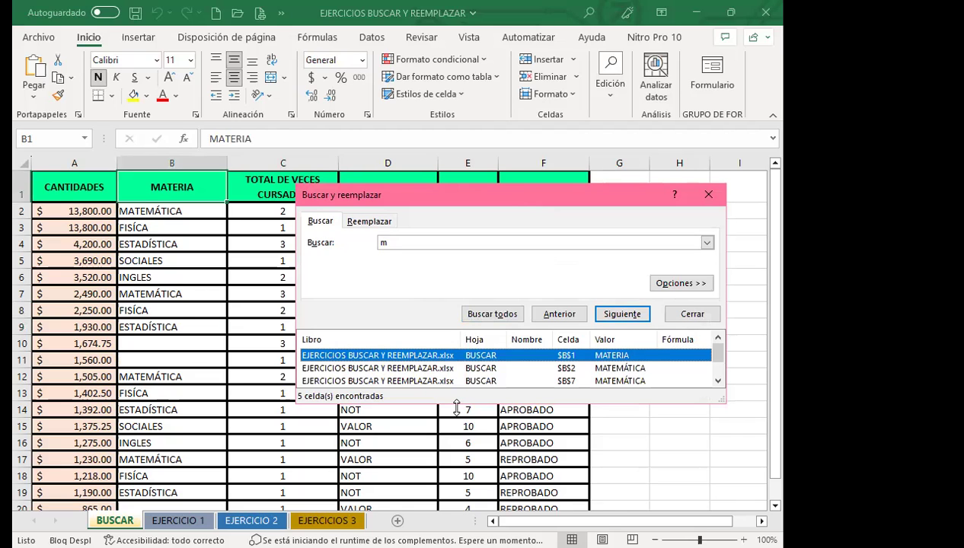
pyautogui.moveTo(457, 408); pyautogui.dragTo(455, 502)
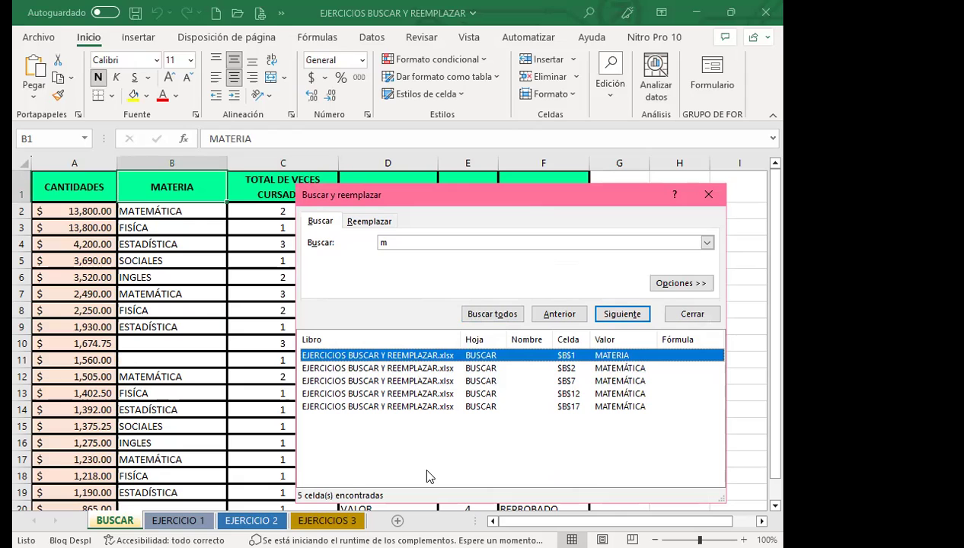
# - Search all cells for MATEMATICA without the accent, which finds no matches
pyautogui.click(394, 242)
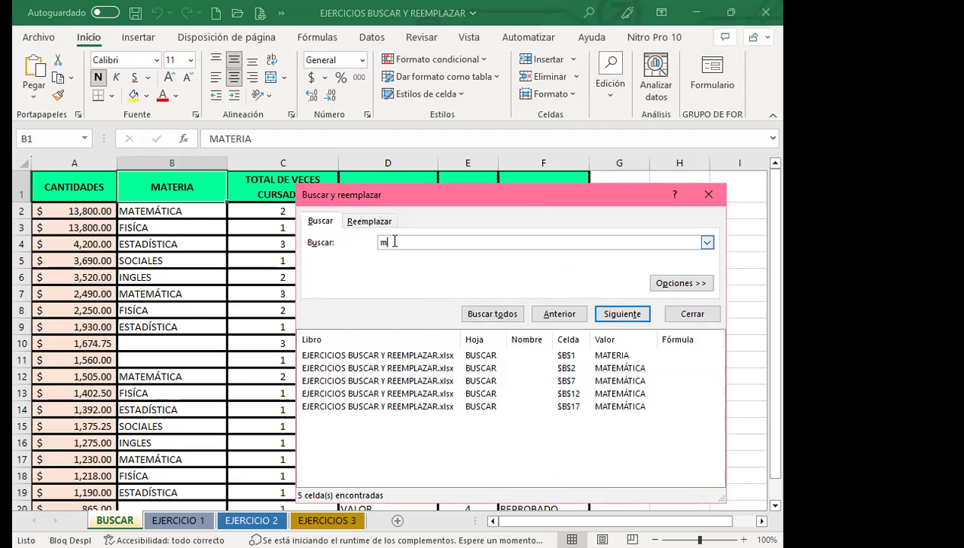
pyautogui.press('BackSpace')
pyautogui.write('MATEMATICA')
pyautogui.click(492, 314)
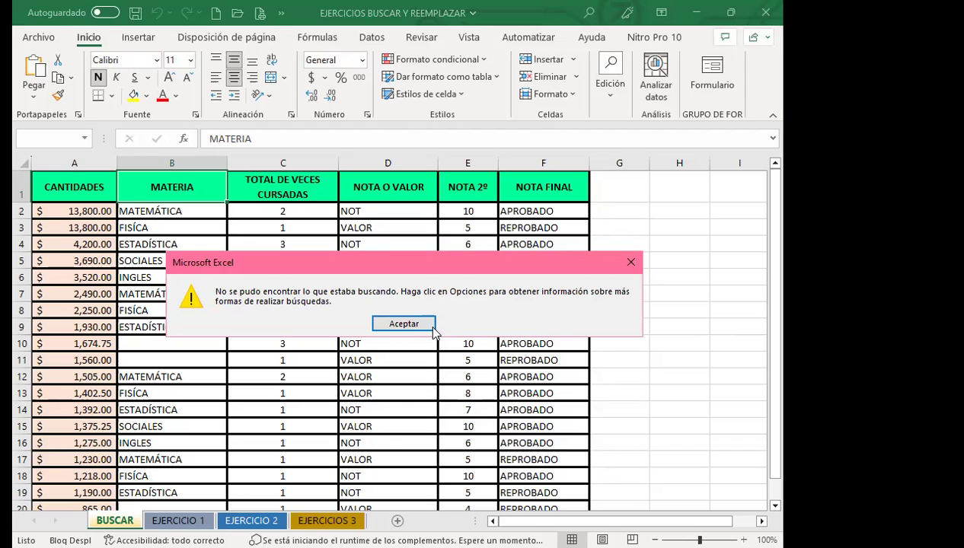
# - Dismiss the not-found message and search for MATEMÁTICA with its accent, finding B2, B7, B12, B17
pyautogui.click(403, 323)
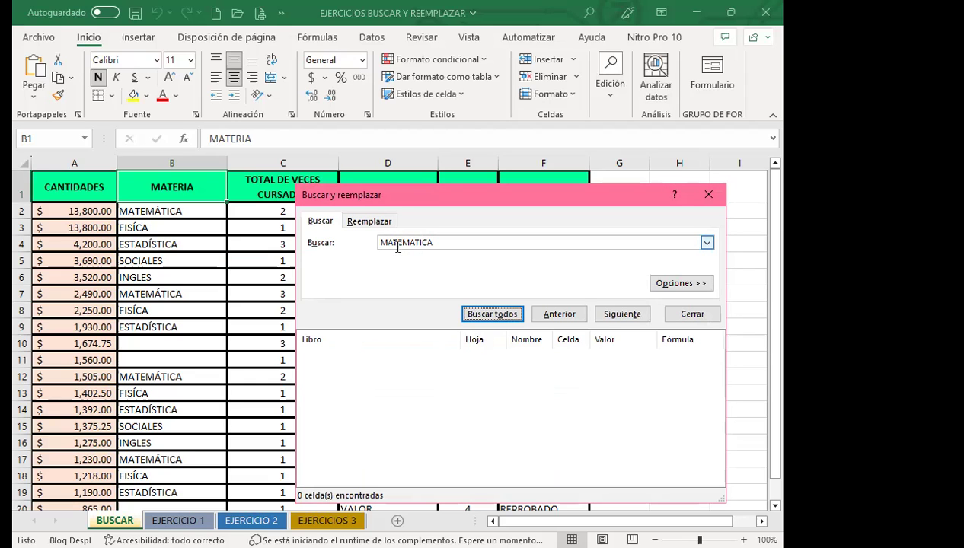
pyautogui.click(406, 242)
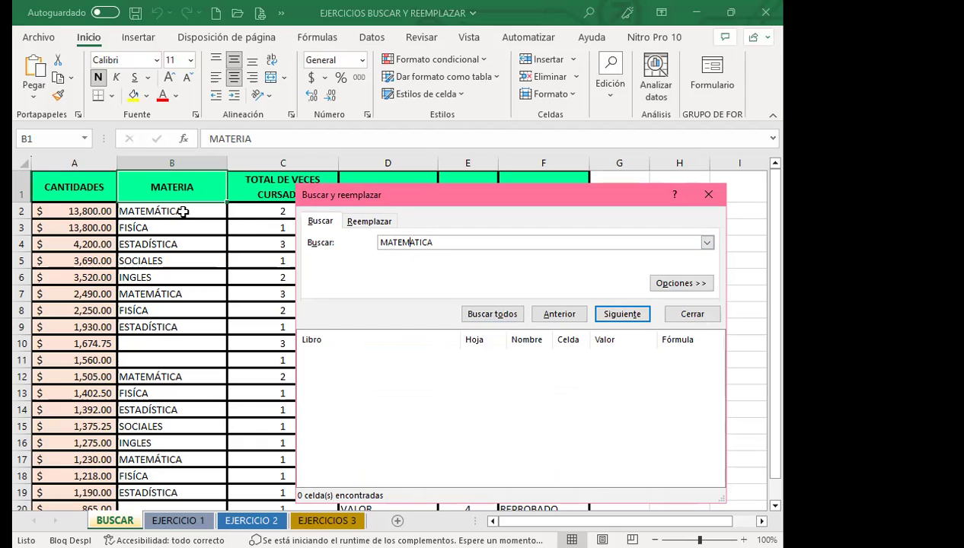
pyautogui.click(417, 244)
pyautogui.press('BackSpace')
pyautogui.write('Á')
pyautogui.click(479, 318)
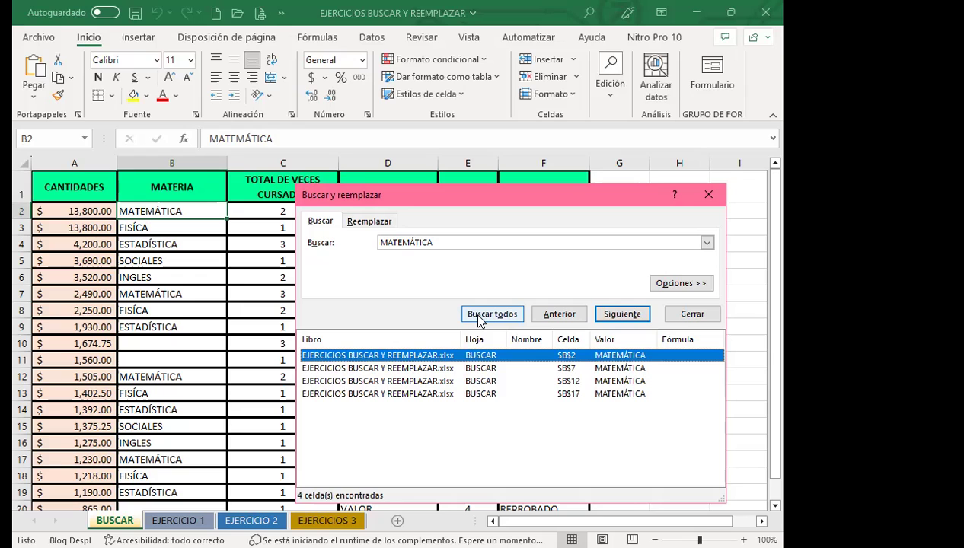
pyautogui.doubleClick(379, 243)
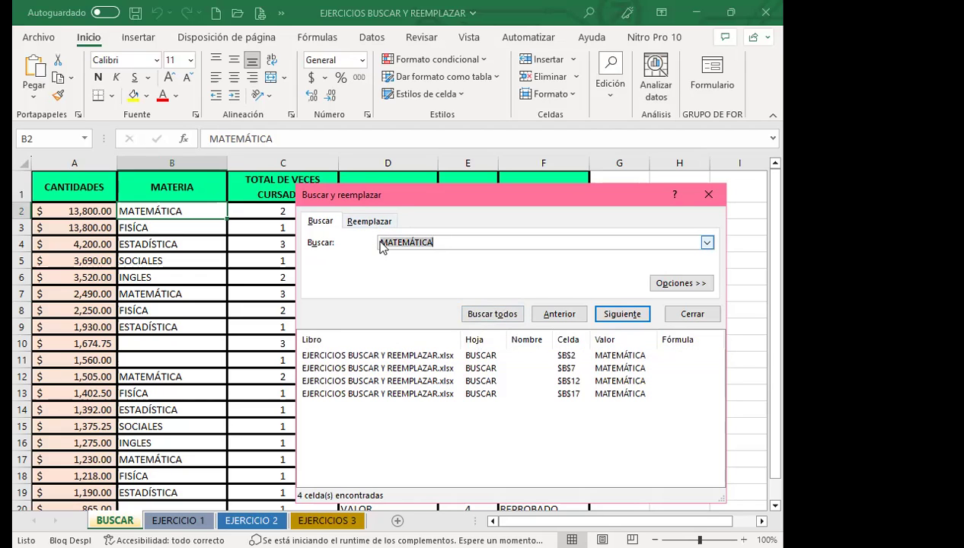
pyautogui.click(495, 314)
pyautogui.click(499, 315)
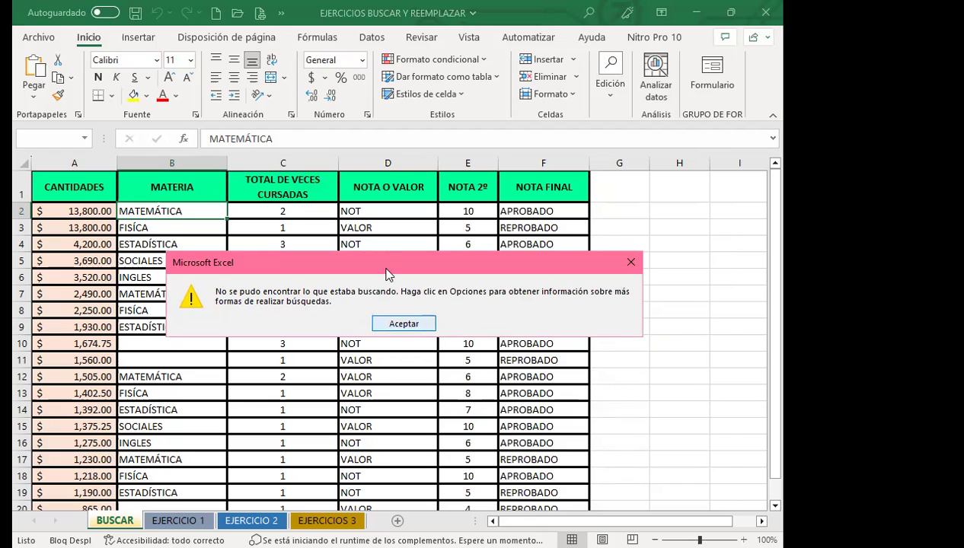
pyautogui.press('Return')
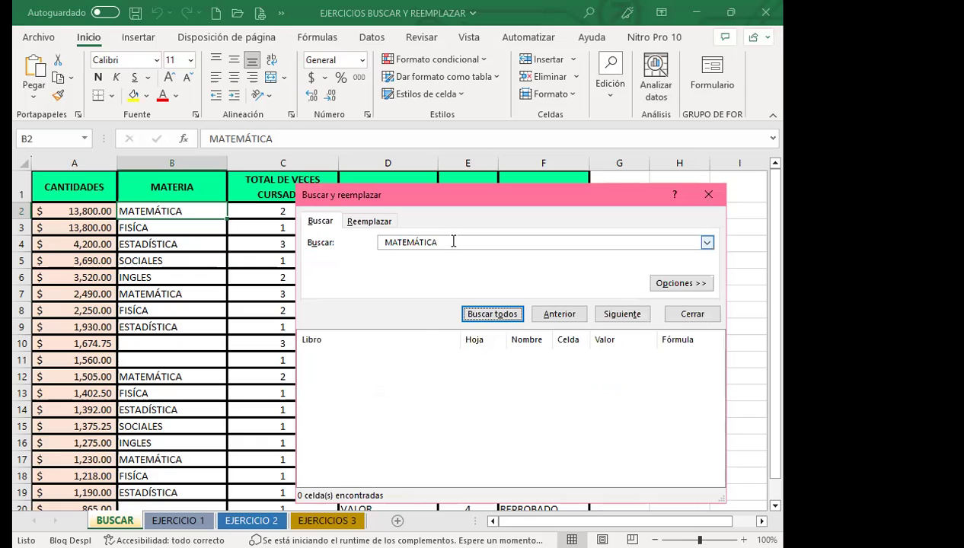
pyautogui.click(386, 244)
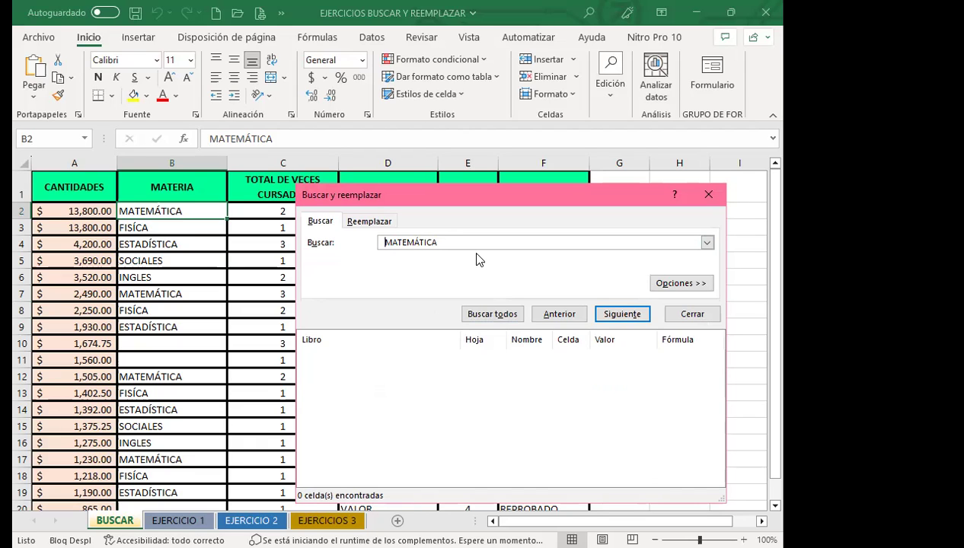
pyautogui.press('BackSpace')
pyautogui.press('BackSpace')
pyautogui.click(493, 315)
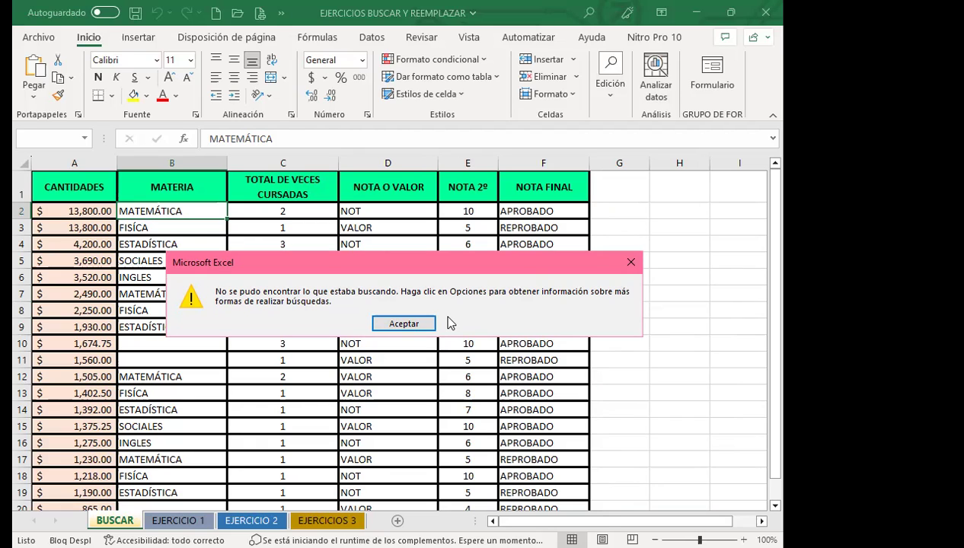
pyautogui.click(404, 324)
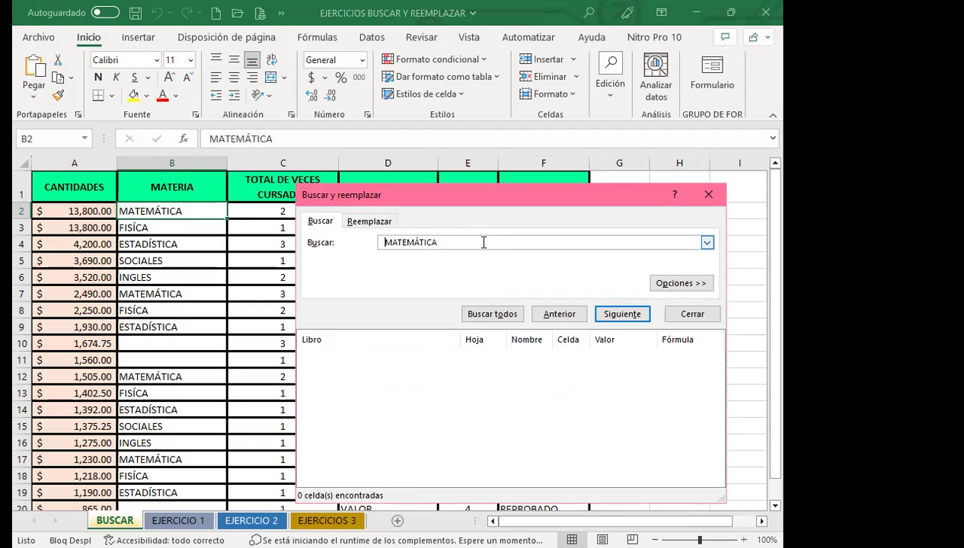
pyautogui.click(496, 312)
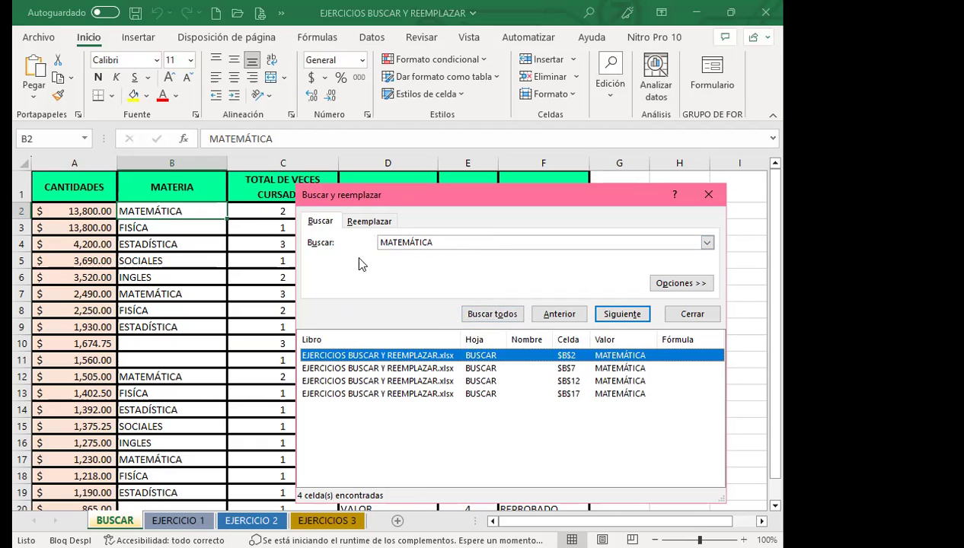
pyautogui.click(443, 244)
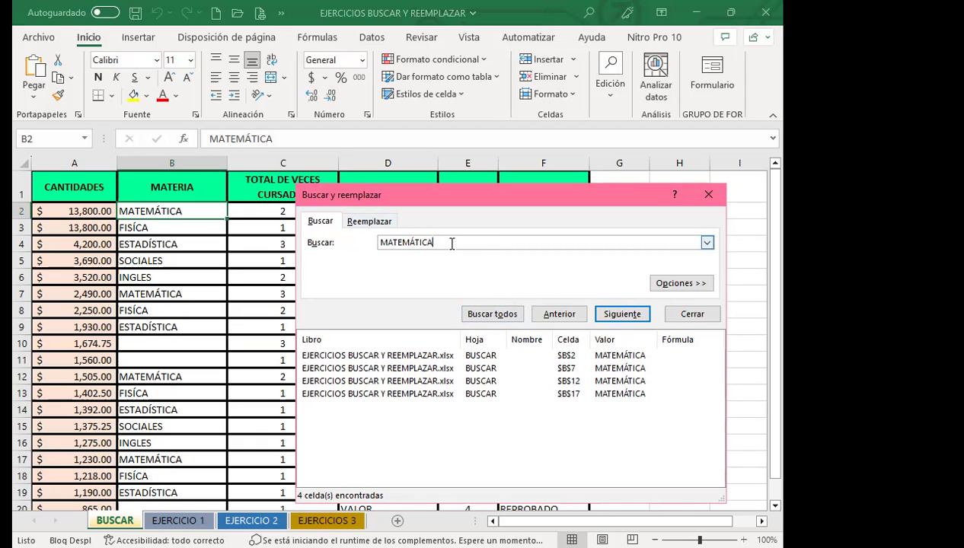
# - Run an empty find-all listing 10 blank cells, jump to E7, then close and reopen the find window
pyautogui.hotkey('ctrl', 'a')
pyautogui.press('BackSpace')
pyautogui.click(491, 314)
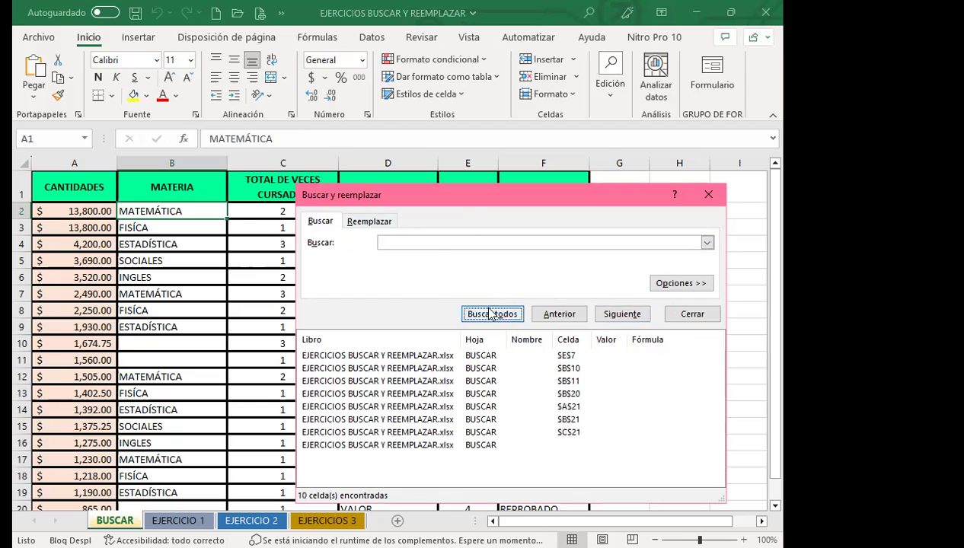
pyautogui.click(320, 222)
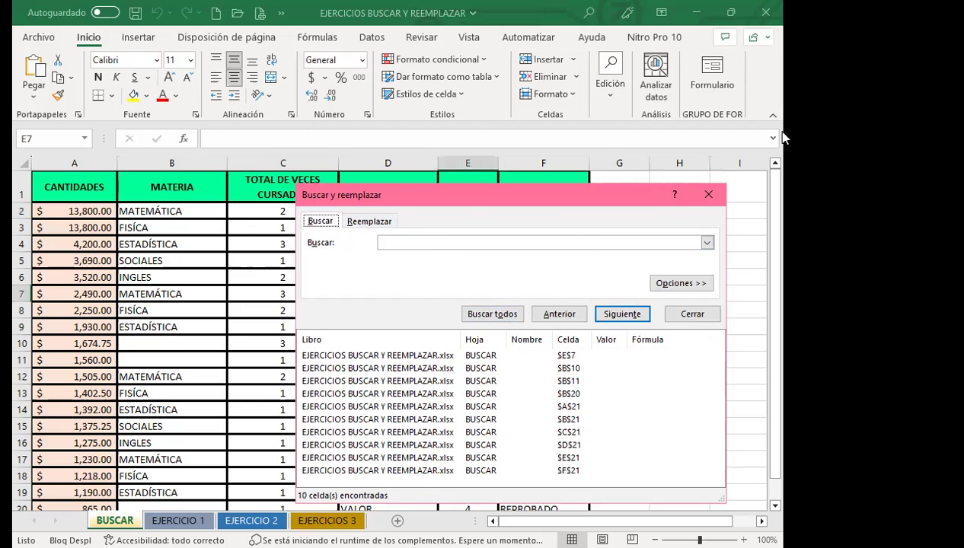
pyautogui.click(714, 194)
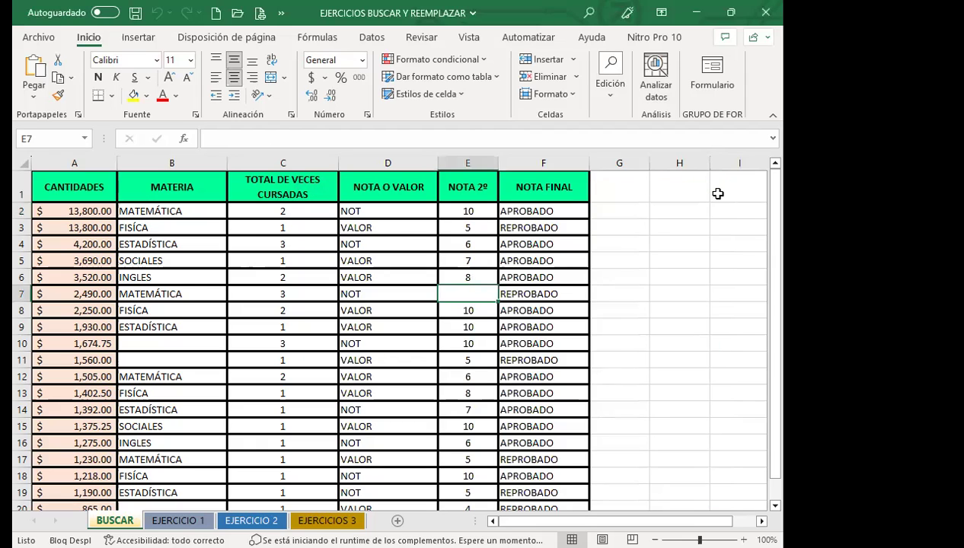
pyautogui.hotkey('ctrl', 'b')
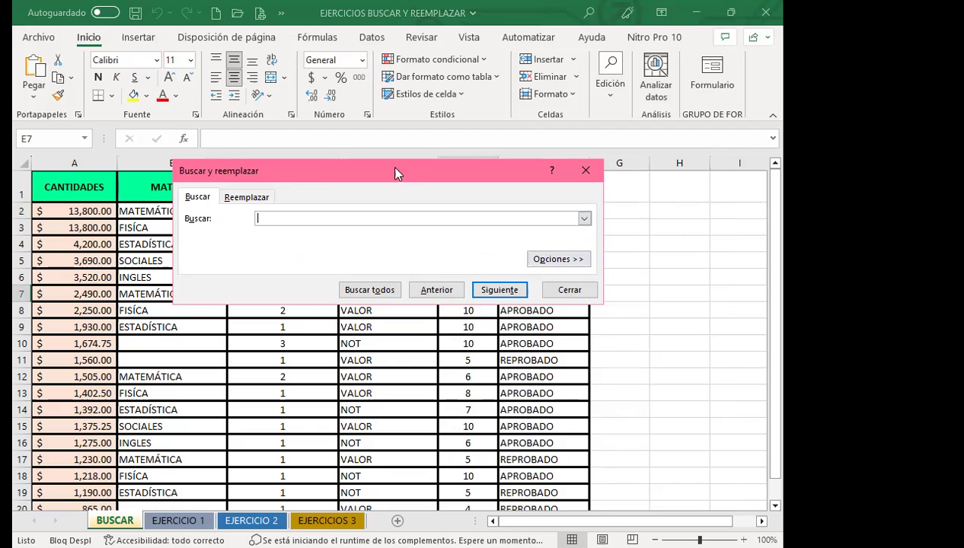
# - Search for FISÍCA and land on its first match, cell B8
pyautogui.moveTo(469, 156); pyautogui.dragTo(469, 156)
pyautogui.write('FISÍCA')
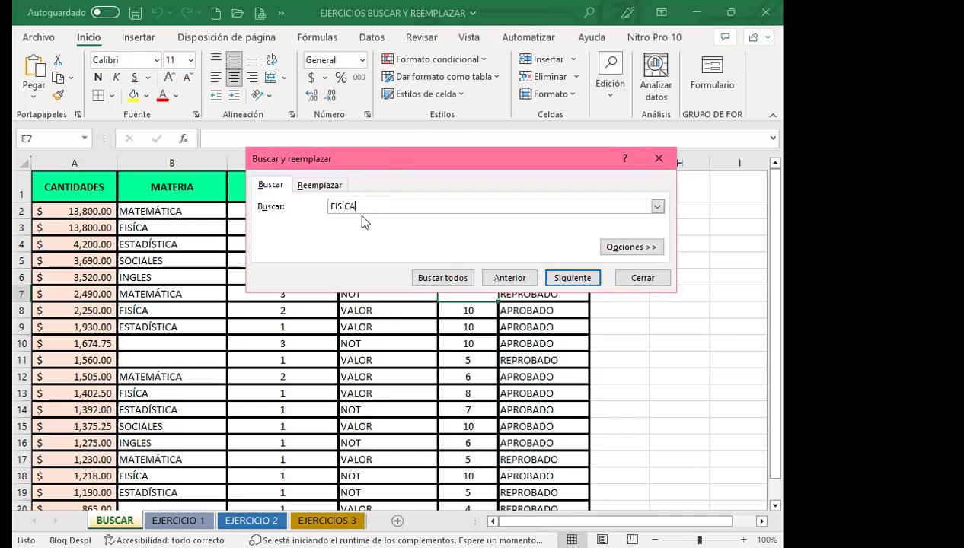
pyautogui.press('Return')
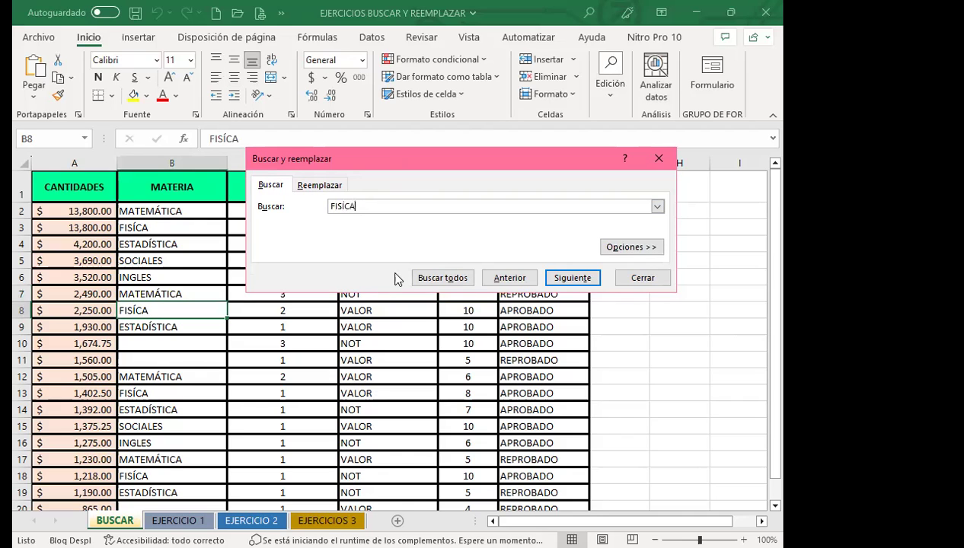
pyautogui.click(448, 276)
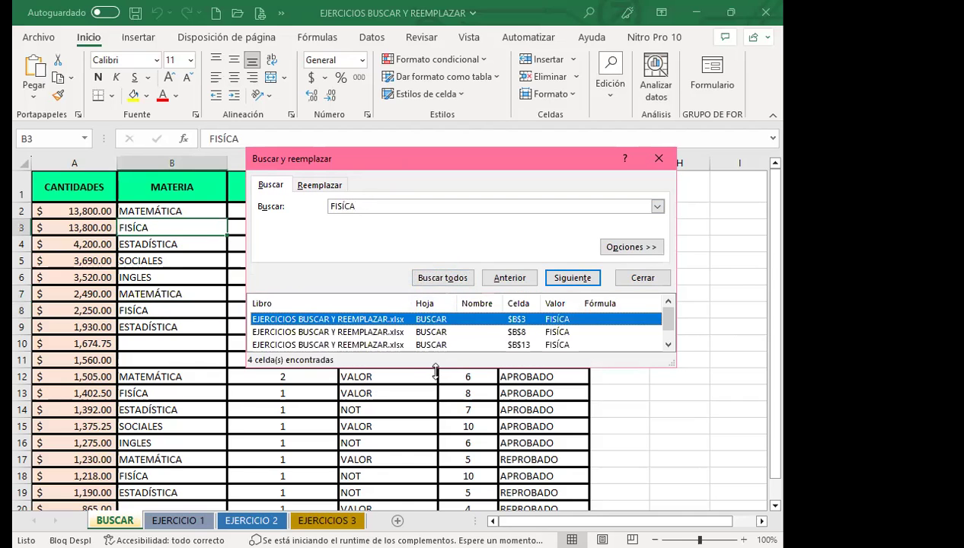
pyautogui.moveTo(436, 369); pyautogui.dragTo(377, 472)
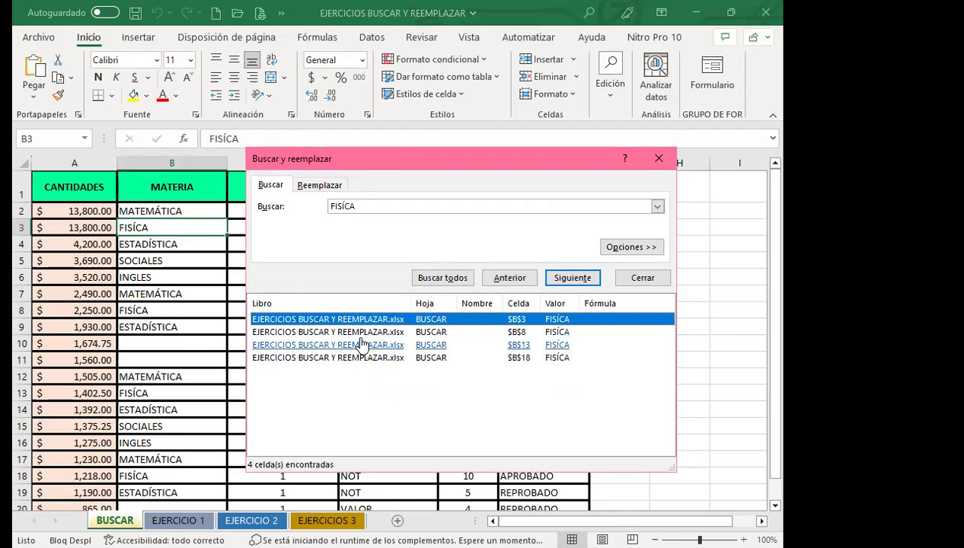
pyautogui.click(366, 333)
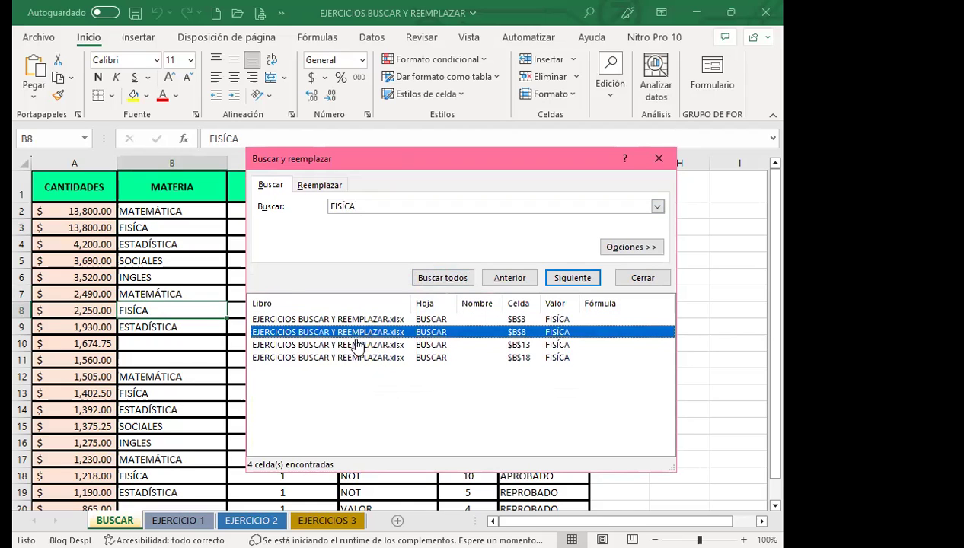
pyautogui.click(352, 345)
pyautogui.click(343, 358)
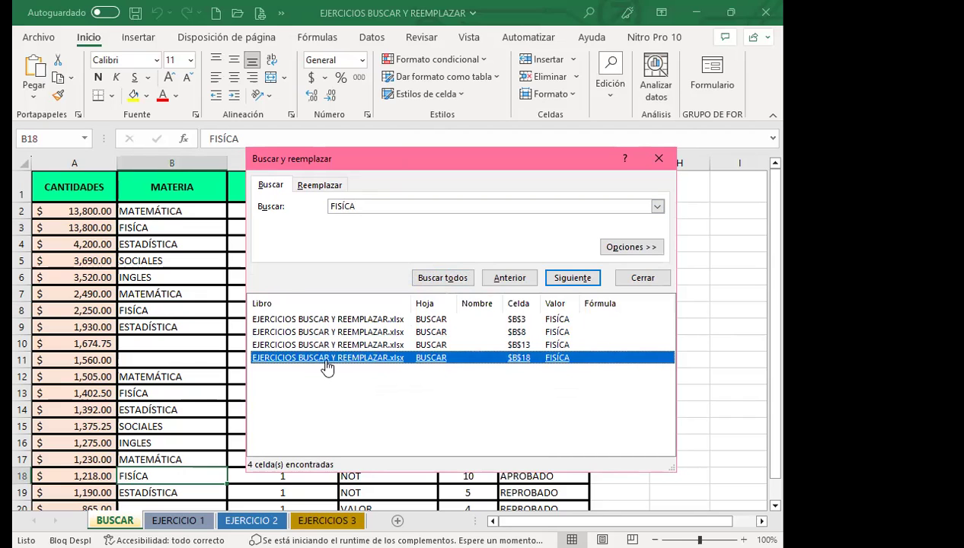
pyautogui.click(327, 346)
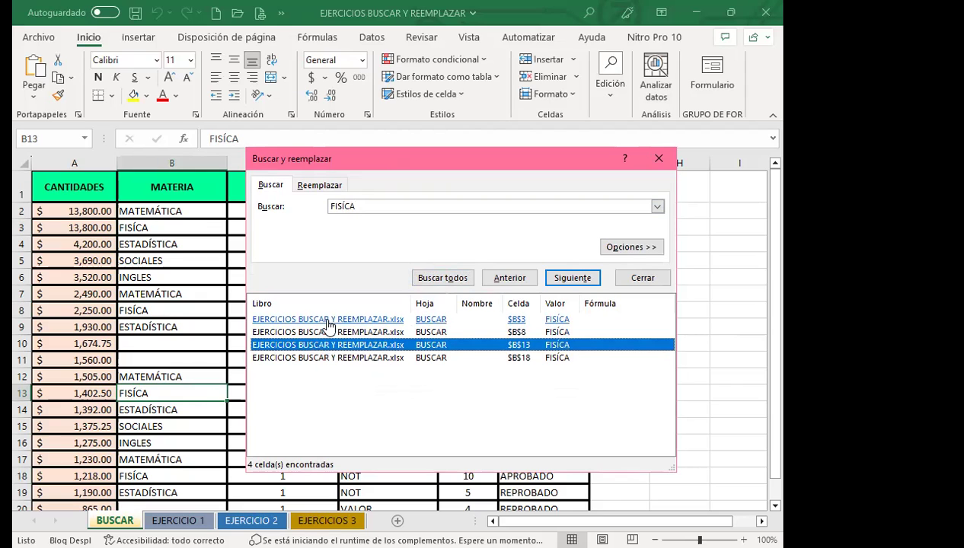
pyautogui.click(330, 320)
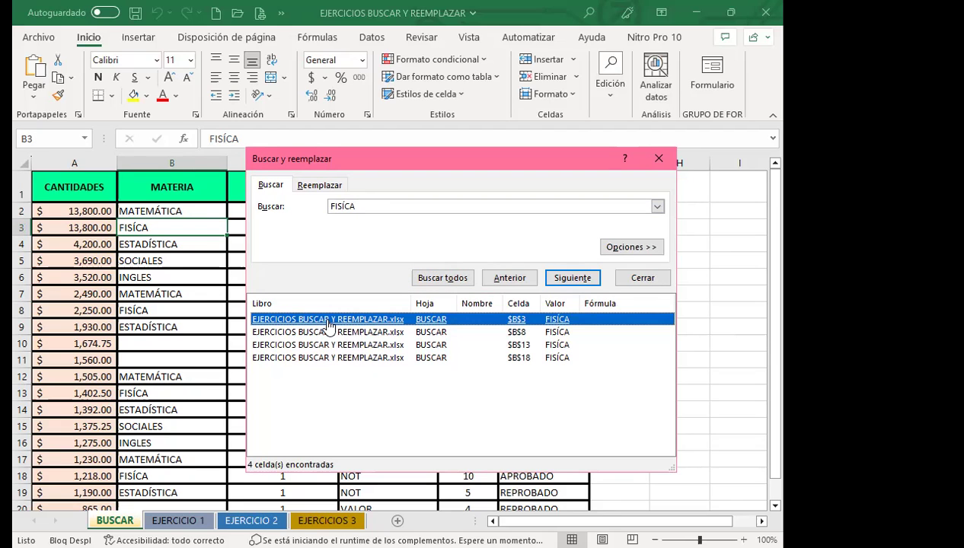
pyautogui.click(330, 332)
pyautogui.click(331, 346)
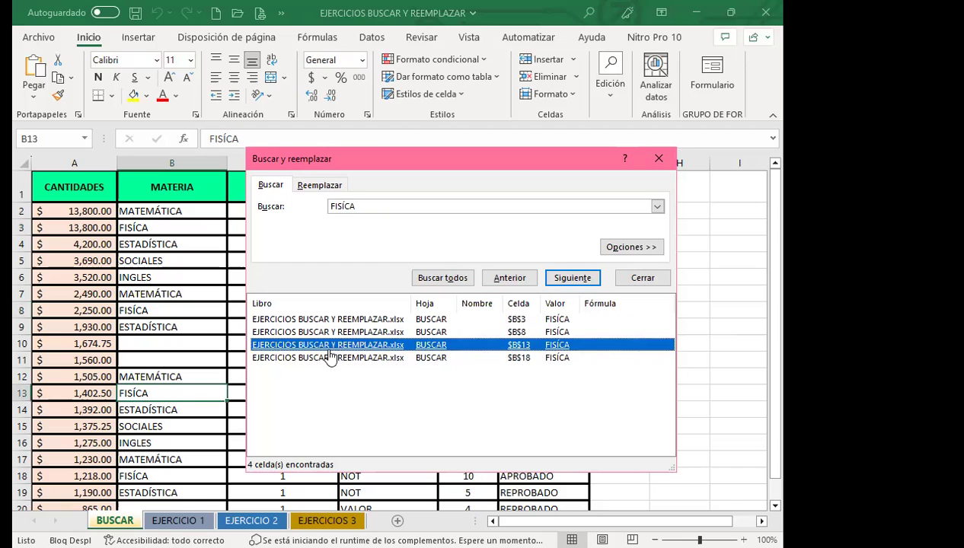
pyautogui.click(330, 358)
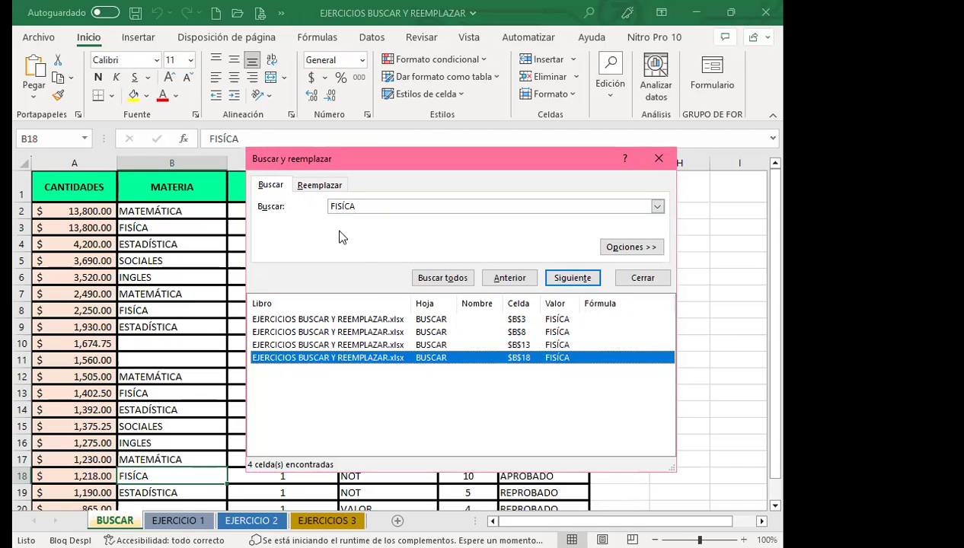
pyautogui.click(361, 206)
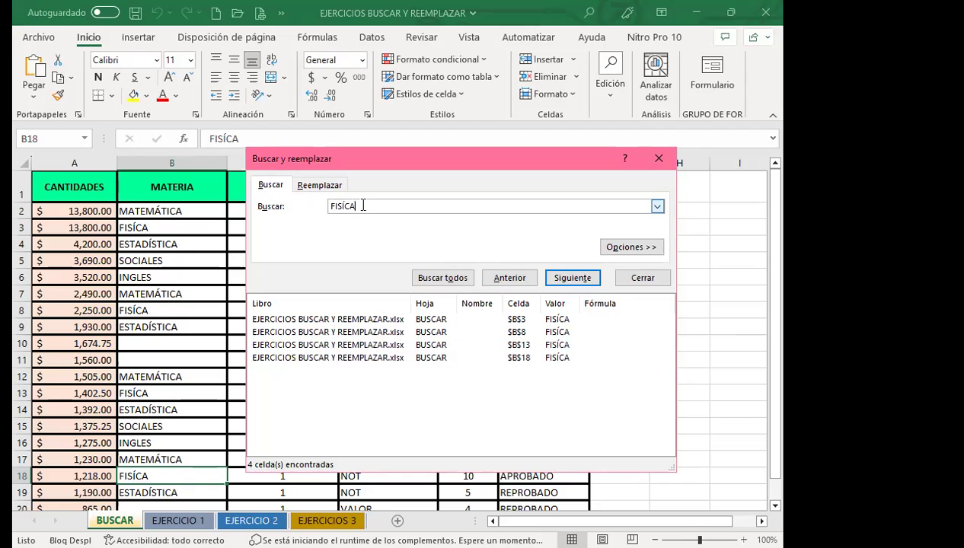
pyautogui.click(348, 322)
pyautogui.click(339, 345)
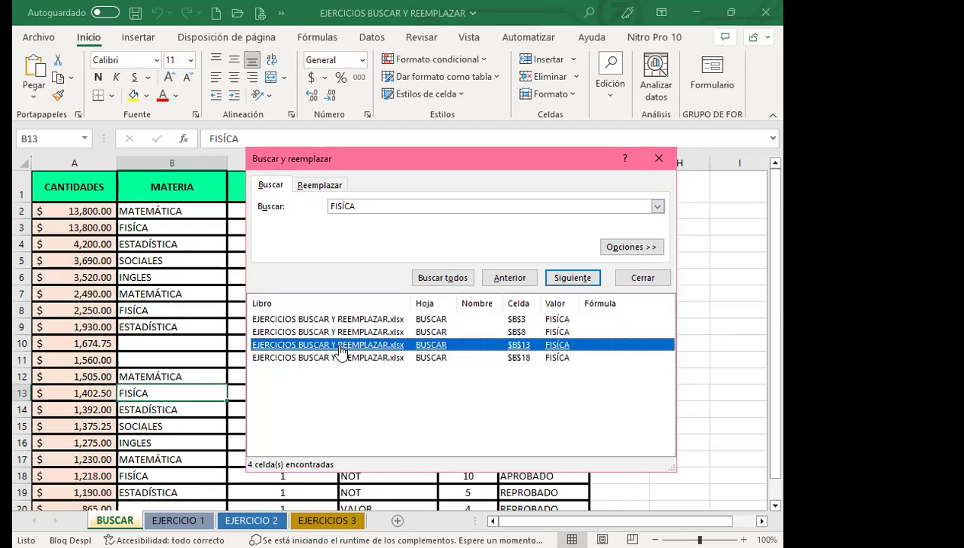
pyautogui.click(329, 391)
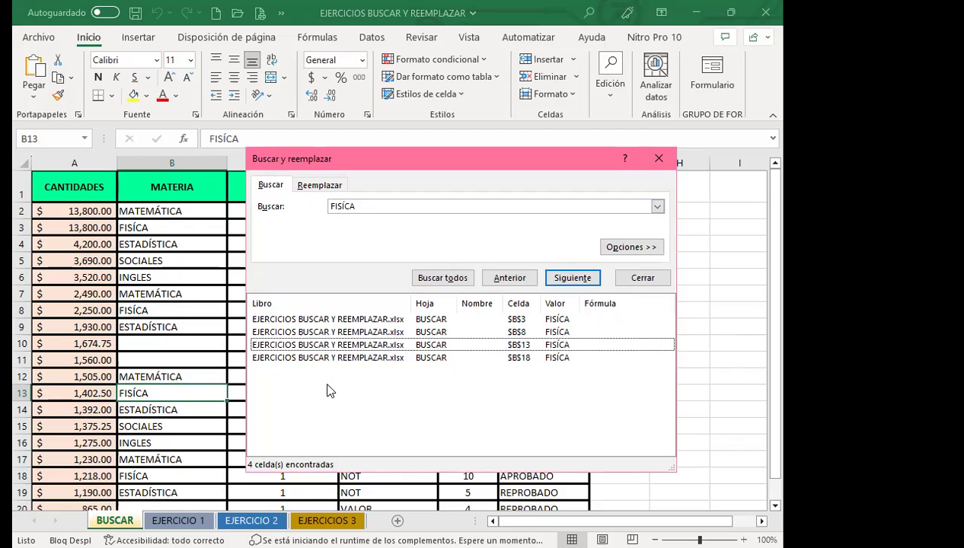
pyautogui.click(379, 207)
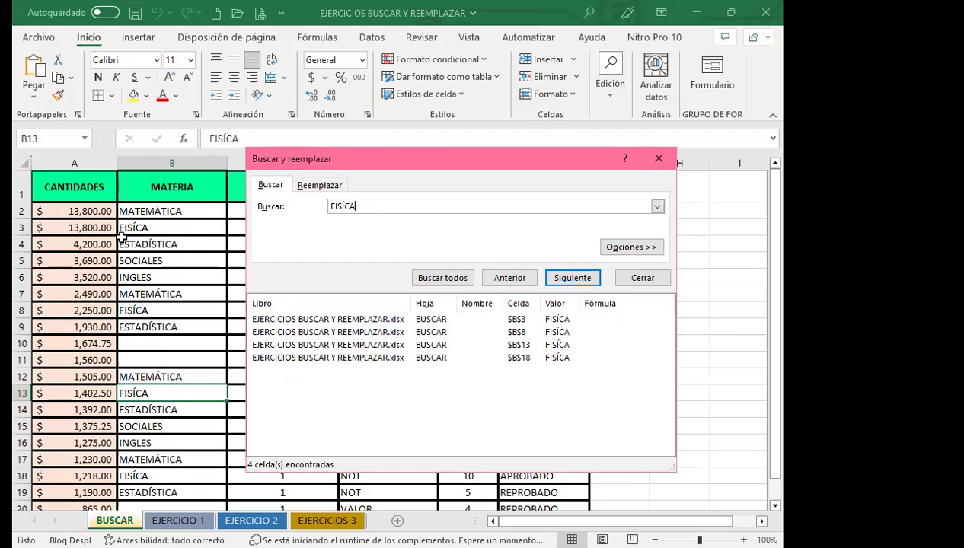
pyautogui.click(362, 388)
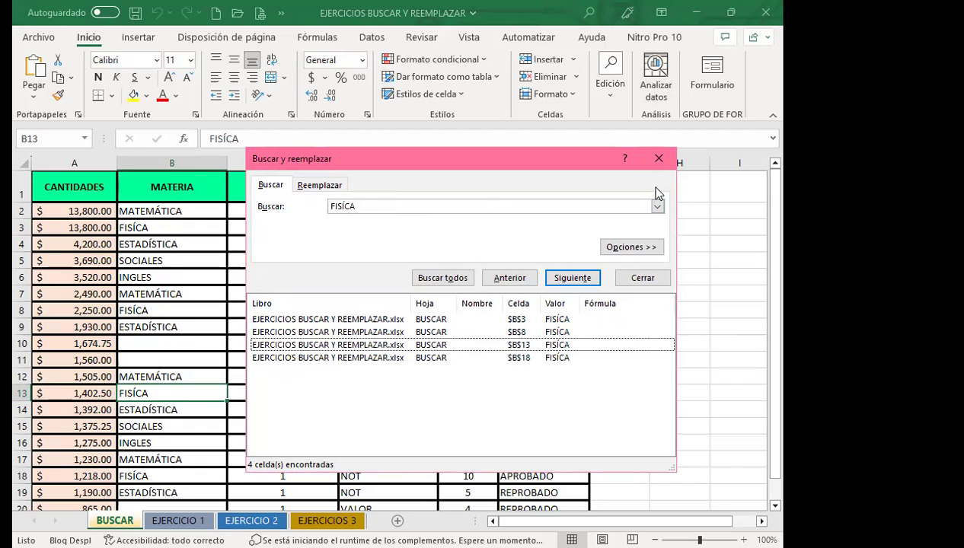
# - Expand the extra search options and replace the search term with ingles
pyautogui.click(631, 248)
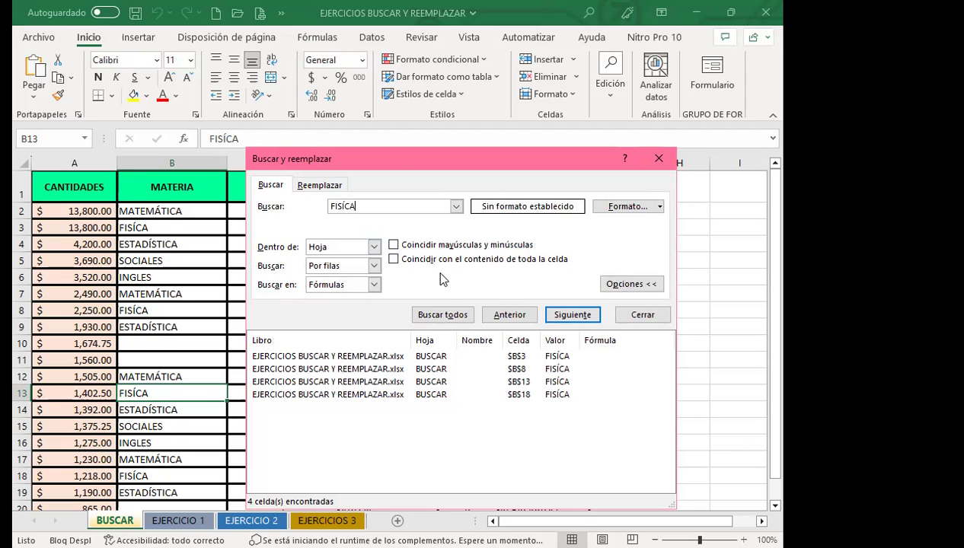
pyautogui.press('BackSpace')
pyautogui.press('BackSpace')
pyautogui.press('BackSpace')
pyautogui.press('BackSpace')
pyautogui.press('BackSpace')
pyautogui.write('fi')
pyautogui.press('BackSpace')
pyautogui.press('BackSpace')
pyautogui.write('ingles')
# - Find all 'ingles' matches, select the $B$16 result, and return to the search box
pyautogui.click(437, 319)
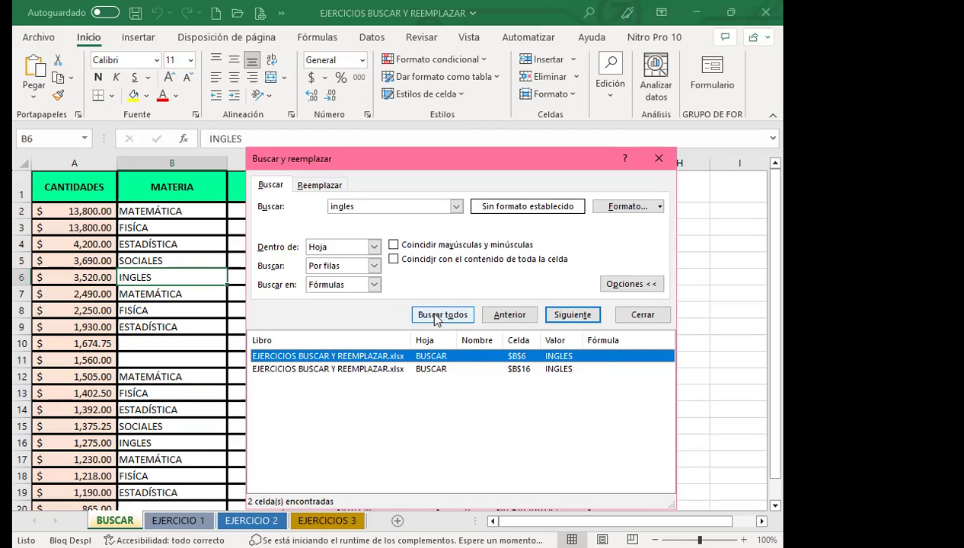
pyautogui.click(324, 370)
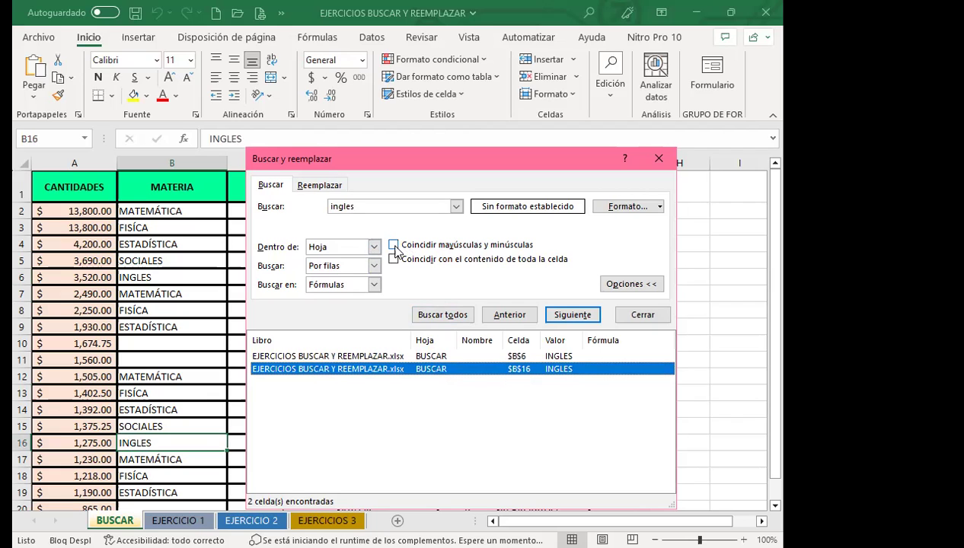
pyautogui.click(379, 208)
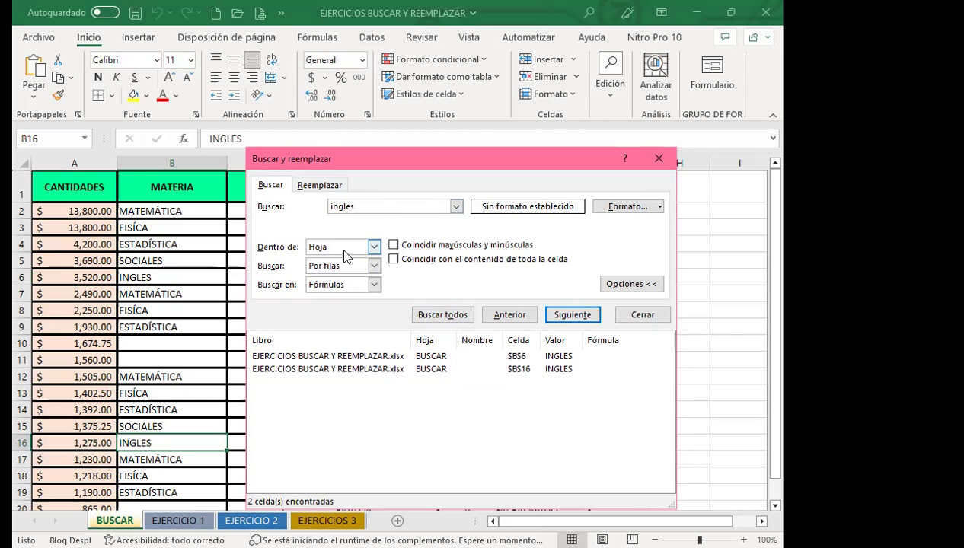
pyautogui.click(373, 247)
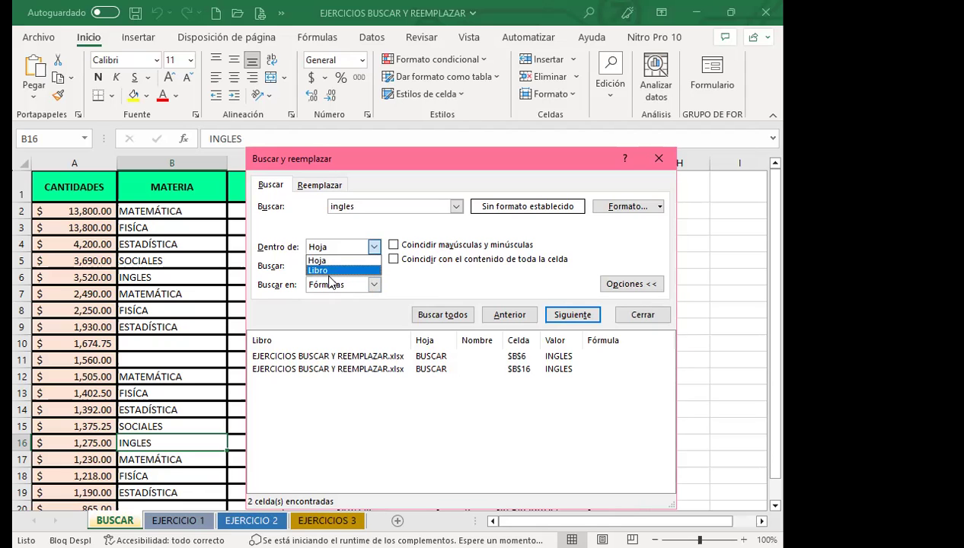
pyautogui.press('Escape')
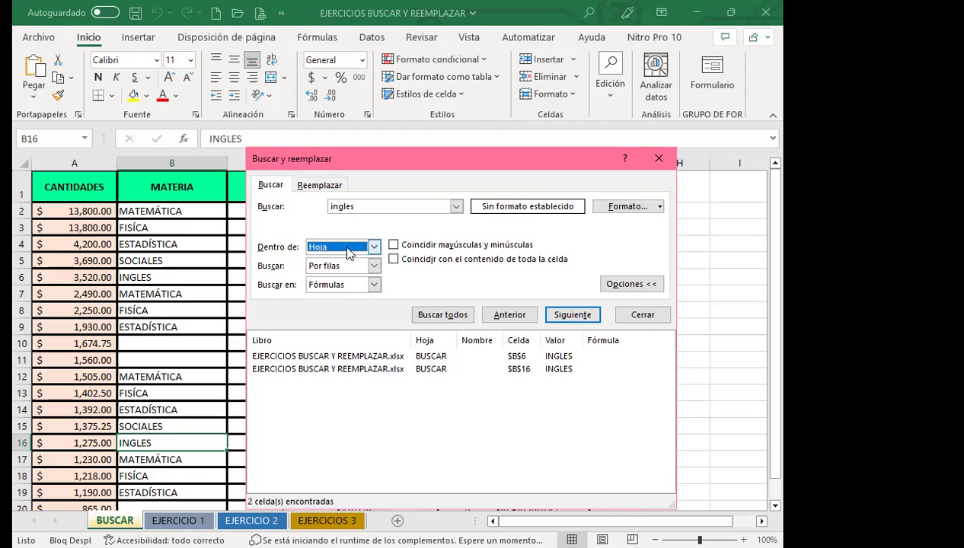
pyautogui.click(374, 248)
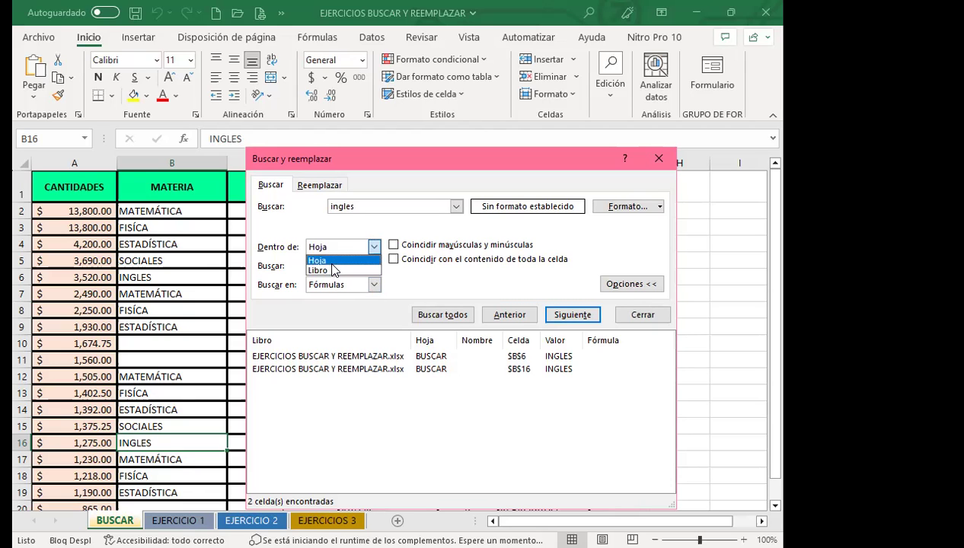
pyautogui.click(376, 247)
pyautogui.click(375, 247)
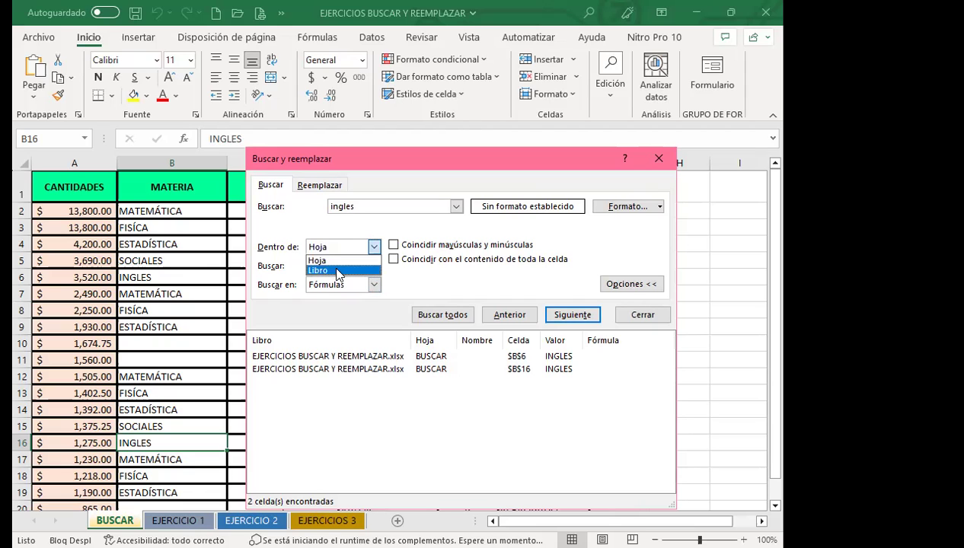
pyautogui.click(338, 271)
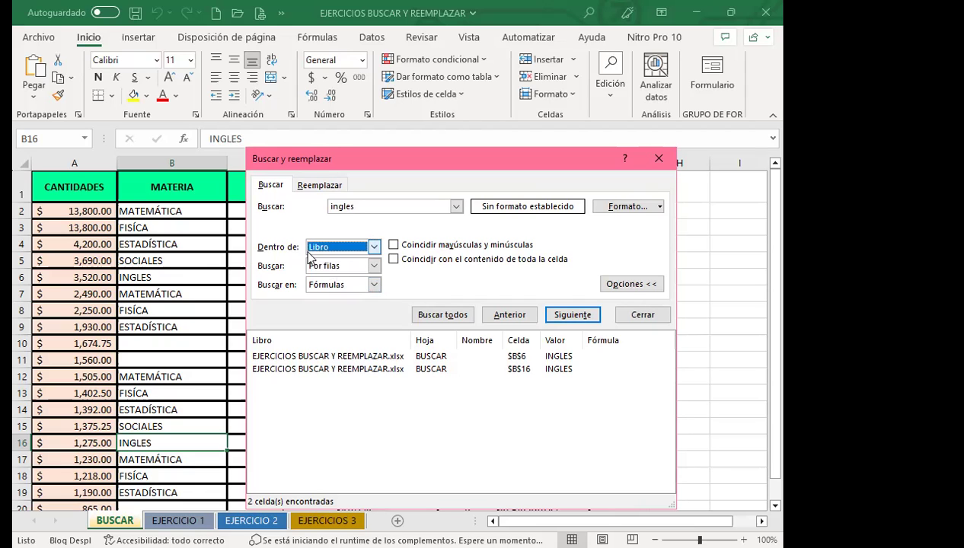
pyautogui.click(375, 248)
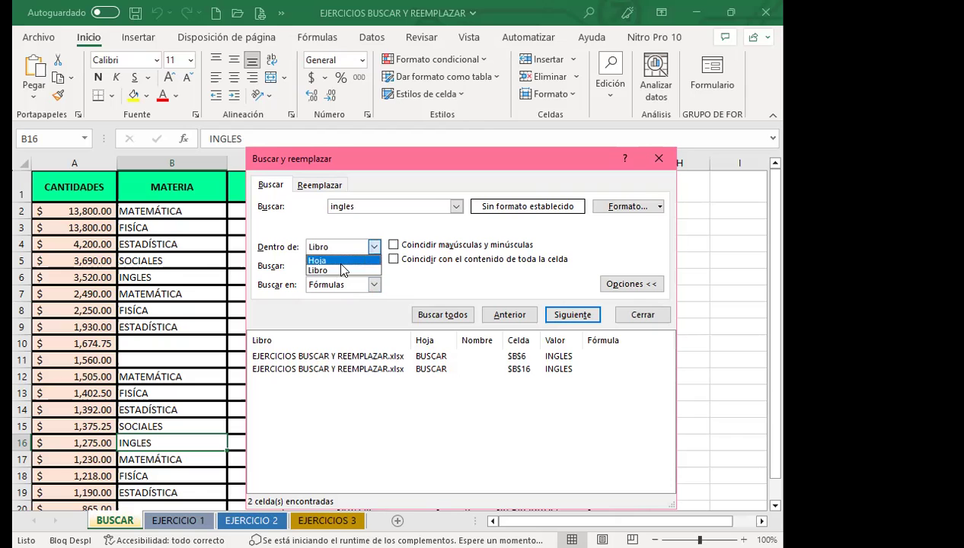
pyautogui.click(335, 261)
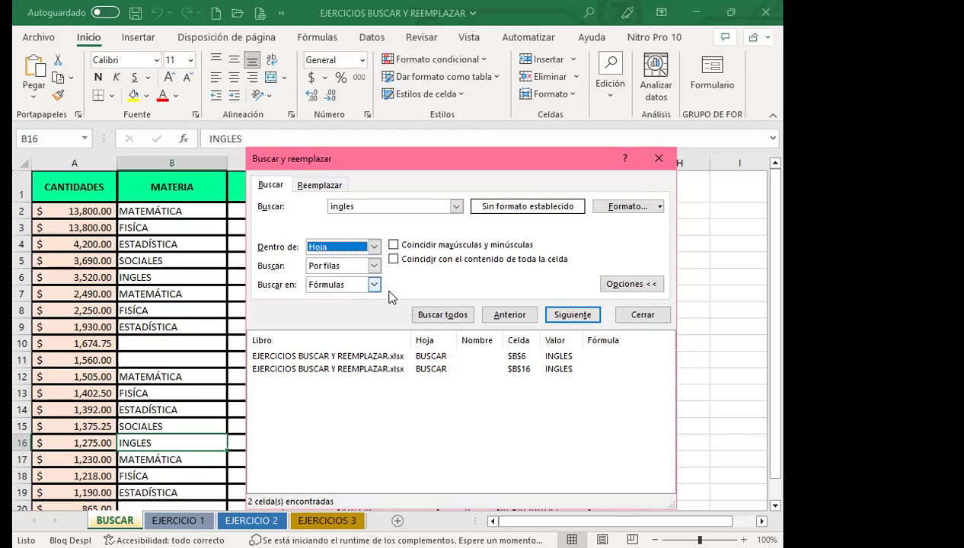
pyautogui.click(374, 270)
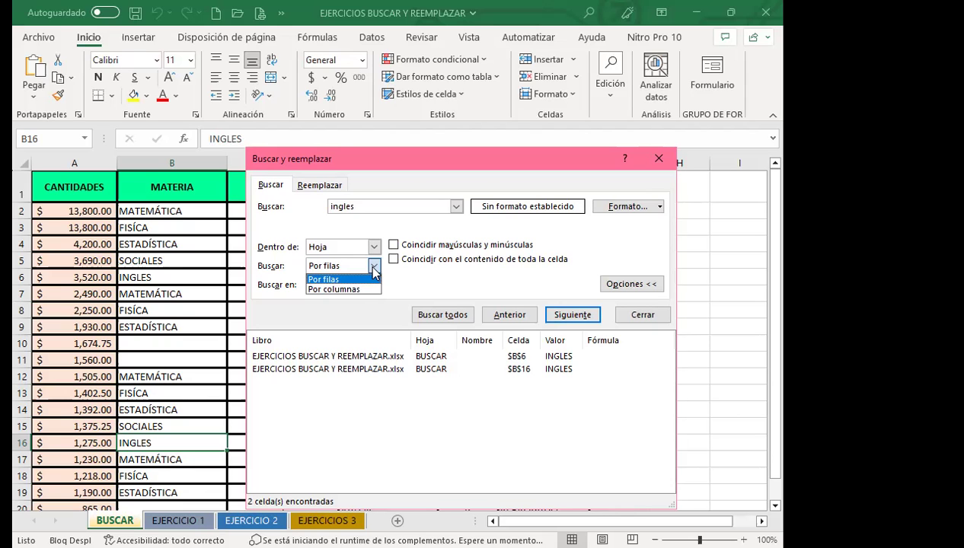
pyautogui.click(416, 279)
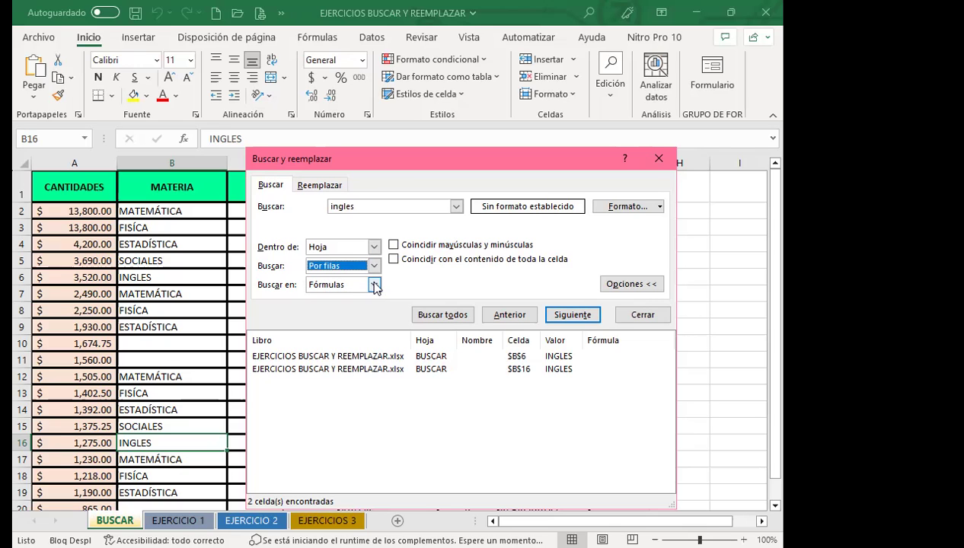
# - Keep searching within formulas and change the search term from 'ingles' to NOT
pyautogui.click(374, 285)
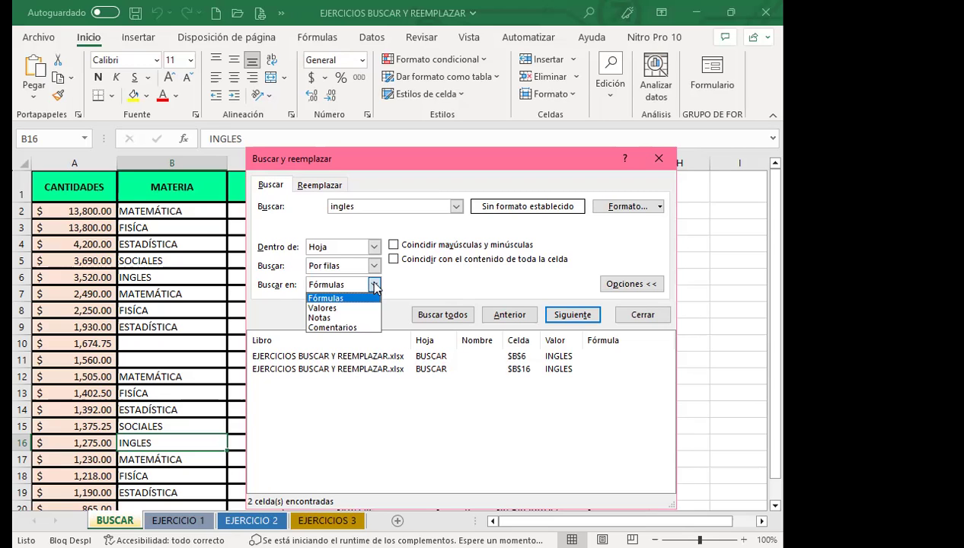
pyautogui.click(375, 286)
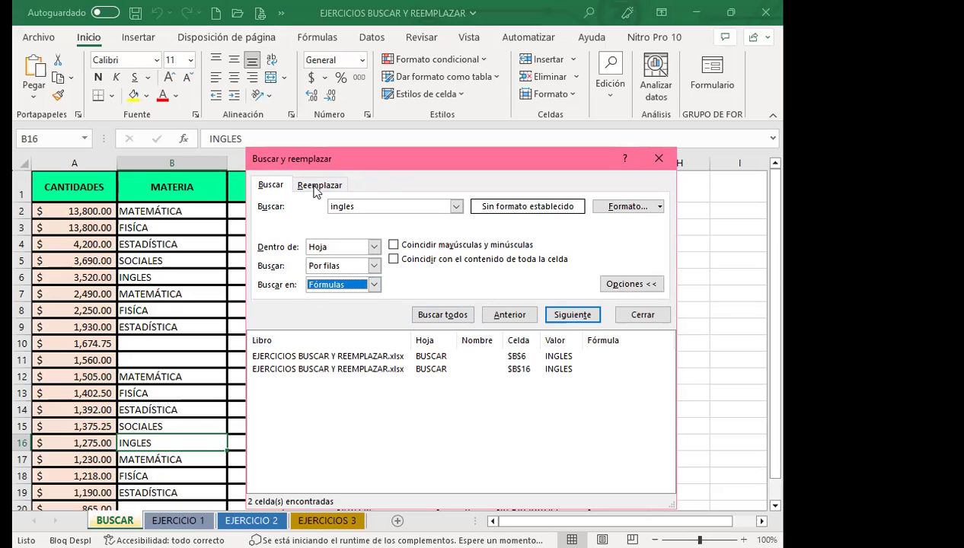
pyautogui.moveTo(393, 161); pyautogui.dragTo(531, 153)
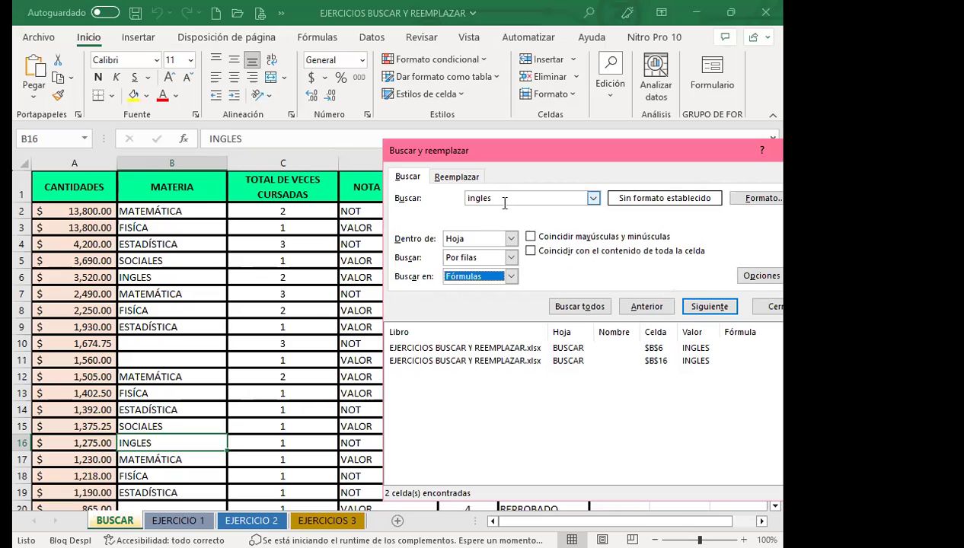
pyautogui.moveTo(501, 198); pyautogui.dragTo(391, 192)
pyautogui.write('not')
pyautogui.press('BackSpace')
pyautogui.press('BackSpace')
pyautogui.press('BackSpace')
pyautogui.write('NOT')
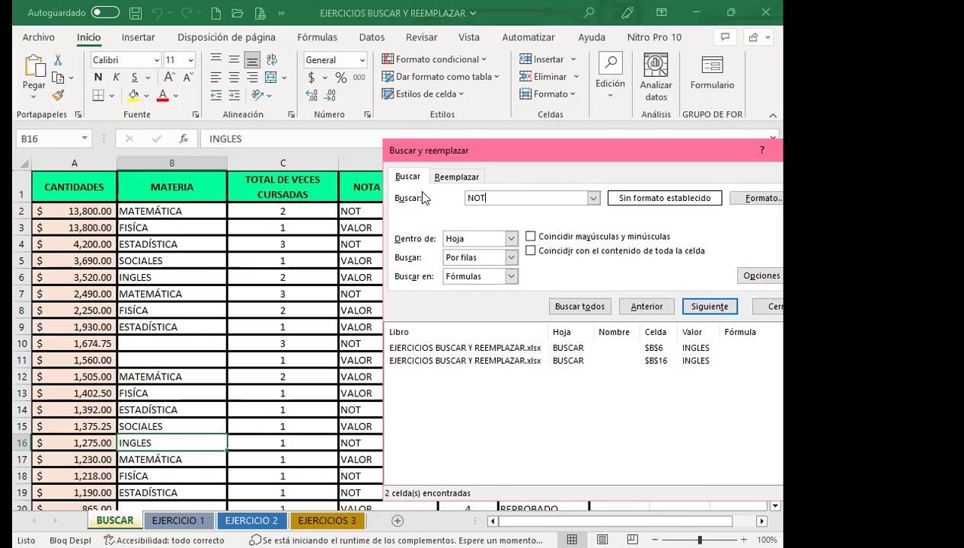
# - Find all cells containing NOT and enlarge the results list to show the 11 matches
pyautogui.moveTo(457, 150); pyautogui.dragTo(457, 76)
pyautogui.click(580, 232)
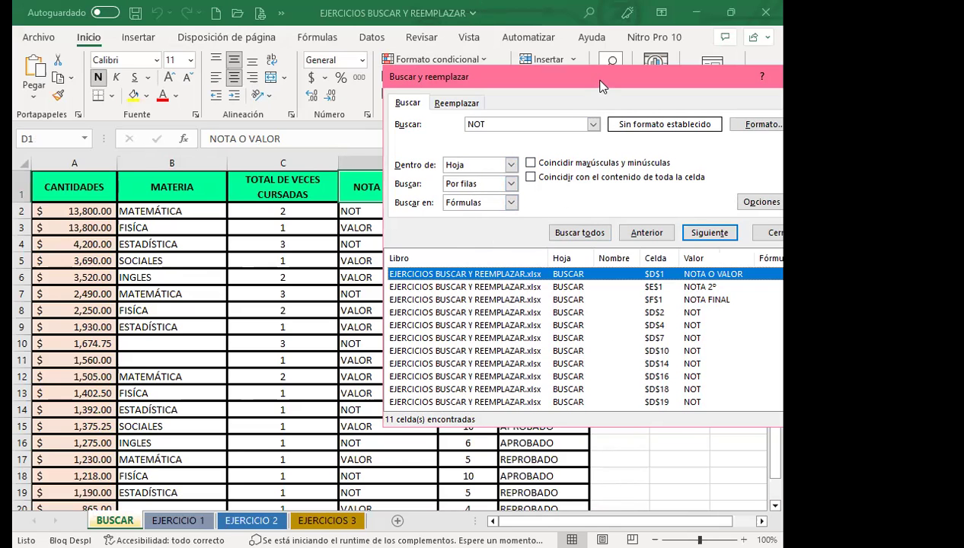
pyautogui.moveTo(602, 86); pyautogui.dragTo(443, 57)
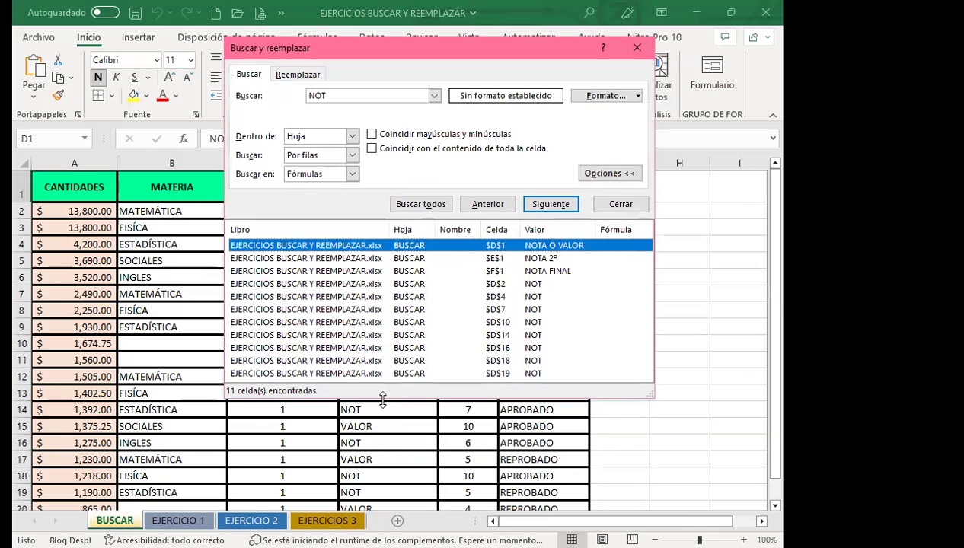
pyautogui.moveTo(383, 397); pyautogui.dragTo(382, 456)
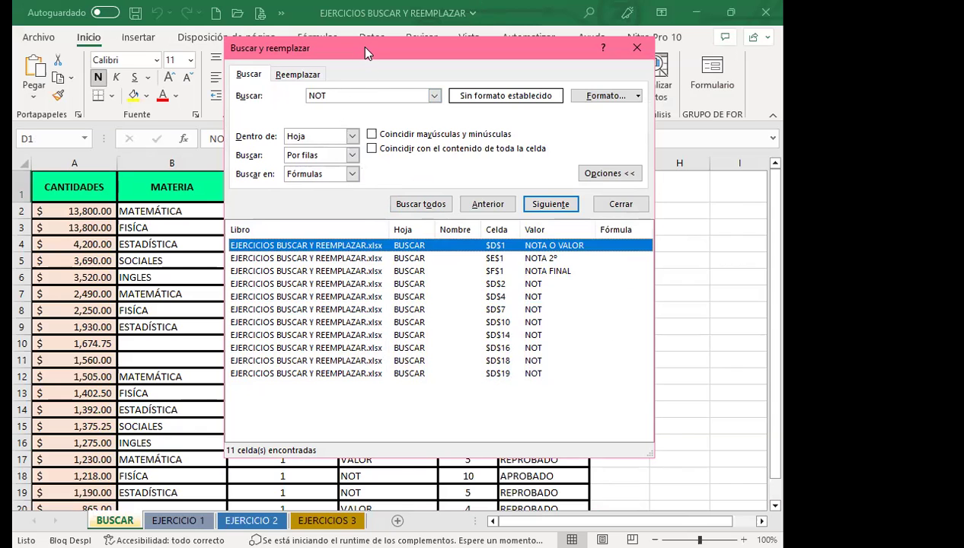
# - Review the matches on the sheet, jumping to the NOTA O VALOR header in D1
pyautogui.moveTo(446, 56); pyautogui.dragTo(579, 283)
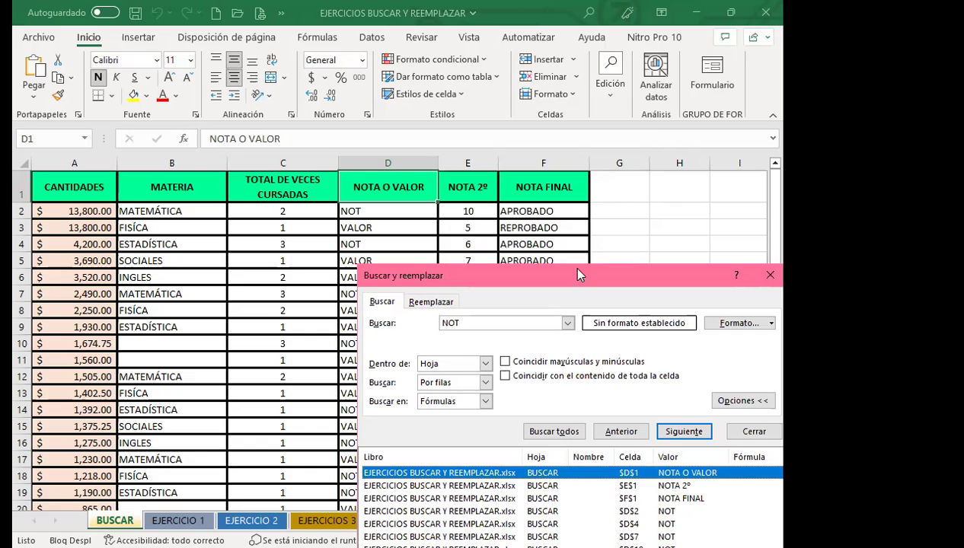
pyautogui.moveTo(579, 276); pyautogui.dragTo(447, 44)
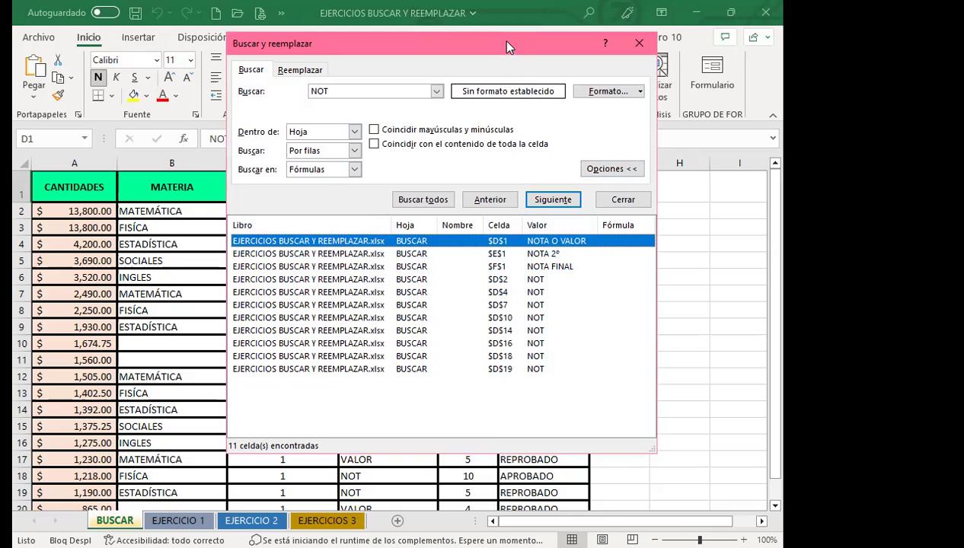
pyautogui.click(426, 240)
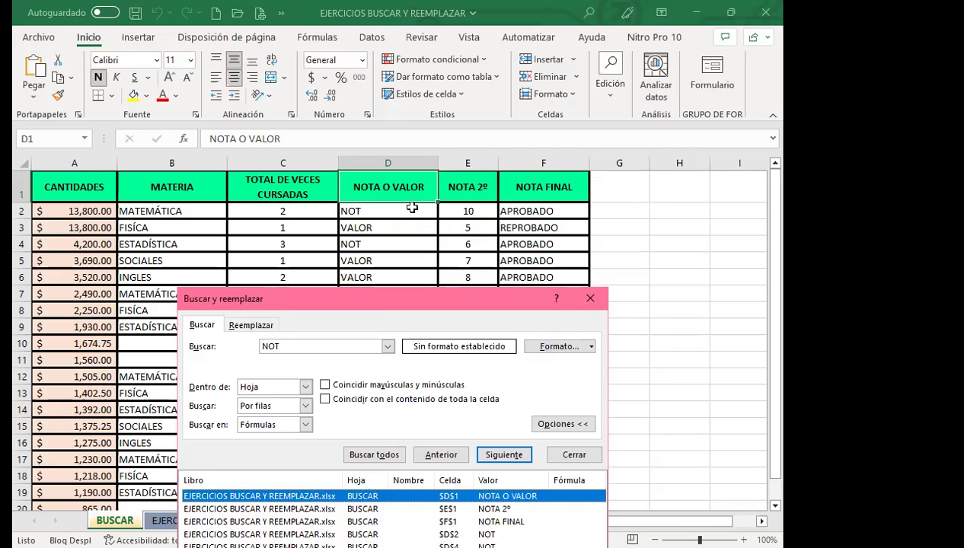
pyautogui.moveTo(383, 308); pyautogui.dragTo(441, 155)
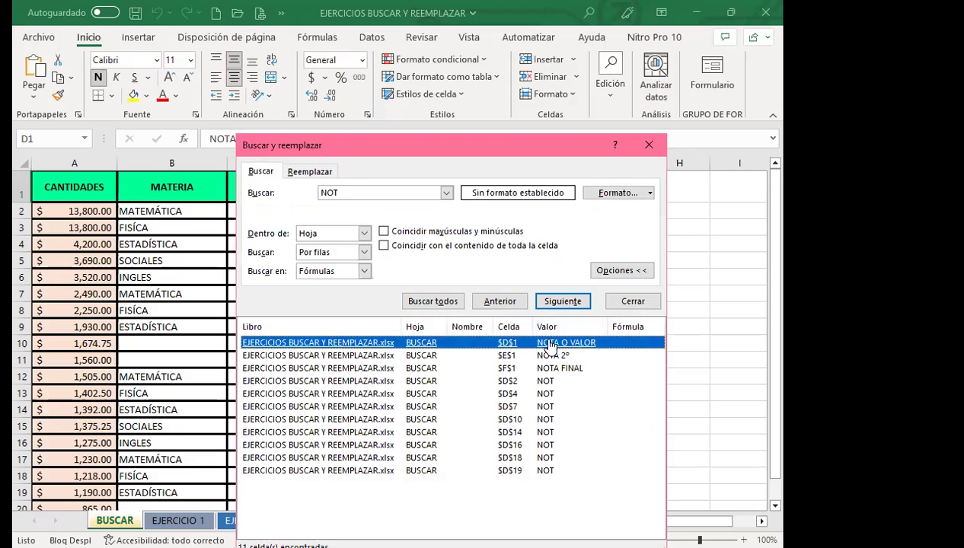
pyautogui.click(354, 196)
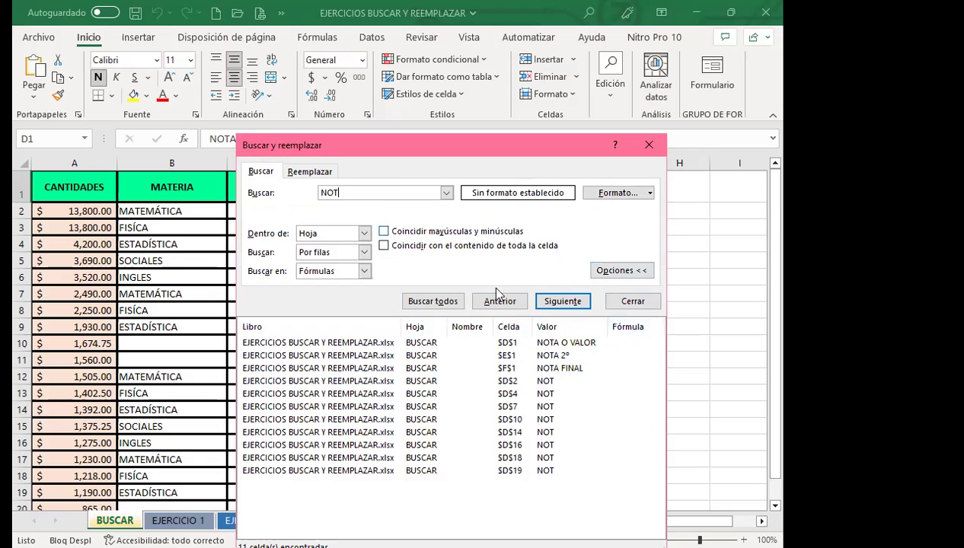
# - Rerun the NOT search matching whole cells only, then jump to the D10 match
pyautogui.click(384, 245)
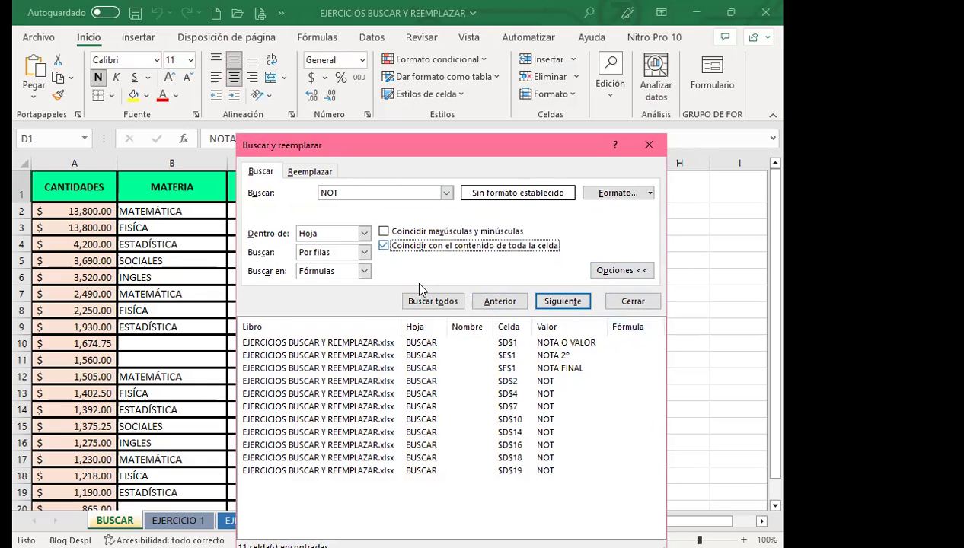
pyautogui.click(426, 299)
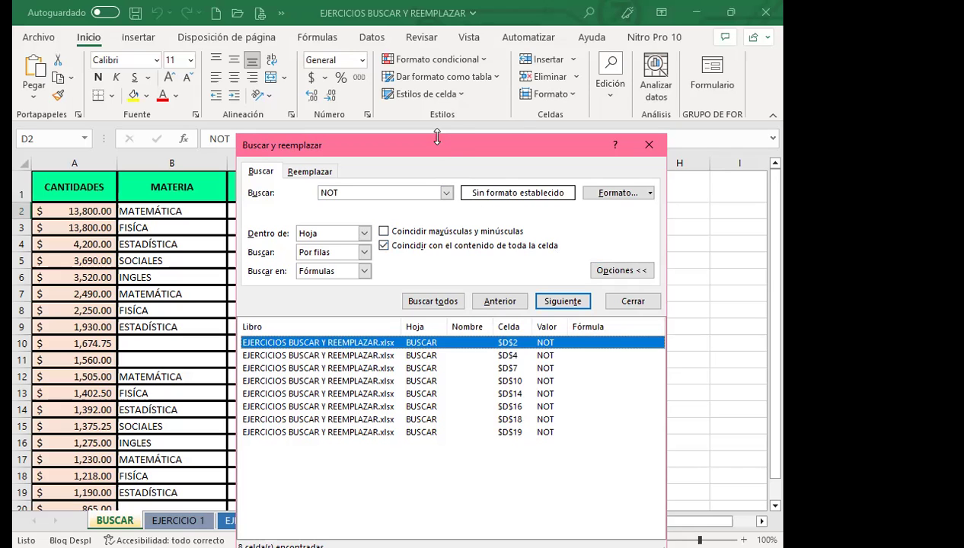
pyautogui.moveTo(437, 137); pyautogui.dragTo(644, 105)
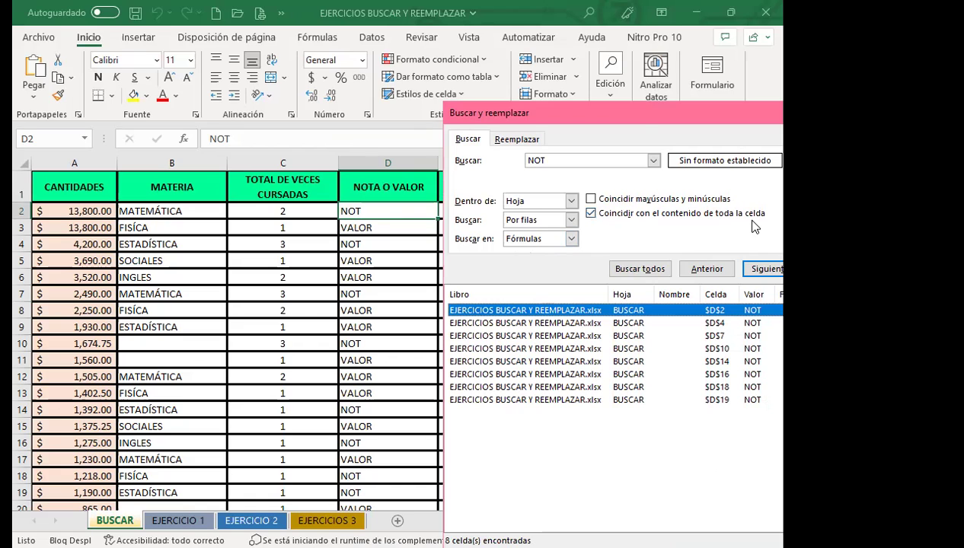
pyautogui.moveTo(638, 113); pyautogui.dragTo(491, 88)
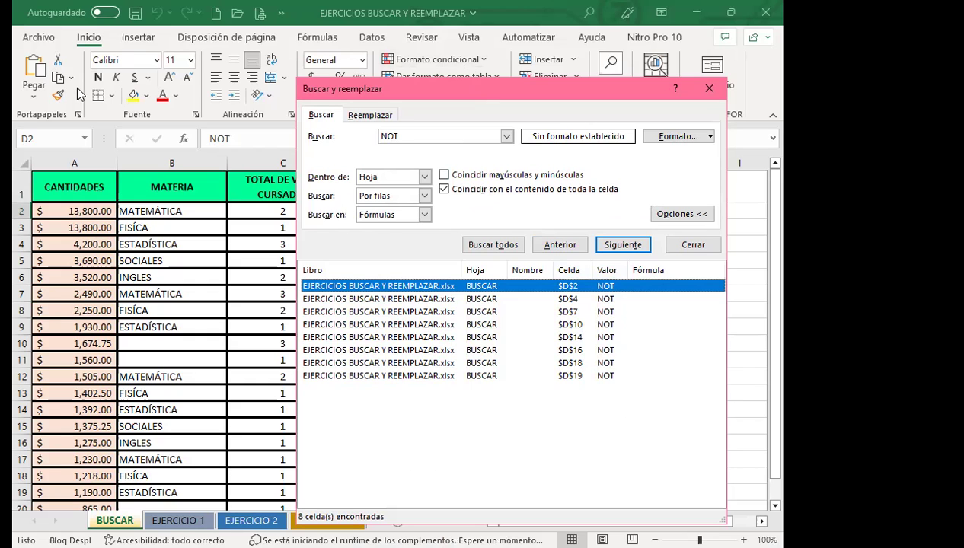
pyautogui.moveTo(457, 89); pyautogui.dragTo(533, 67)
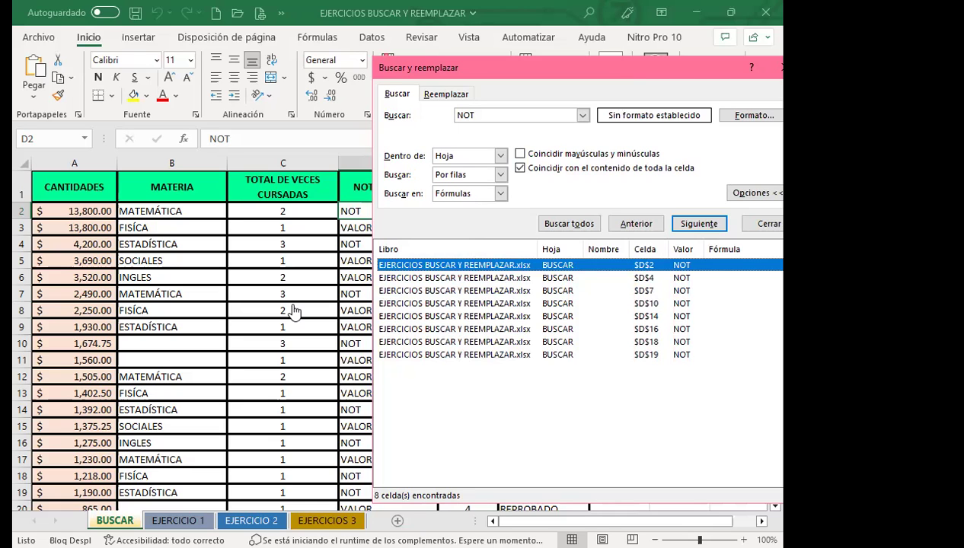
pyautogui.click(266, 260)
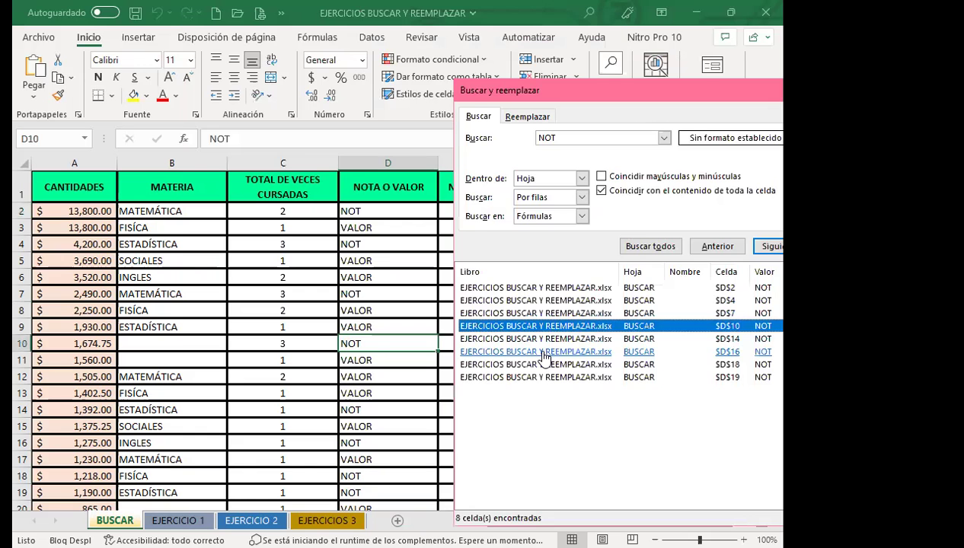
pyautogui.click(537, 352)
pyautogui.click(536, 364)
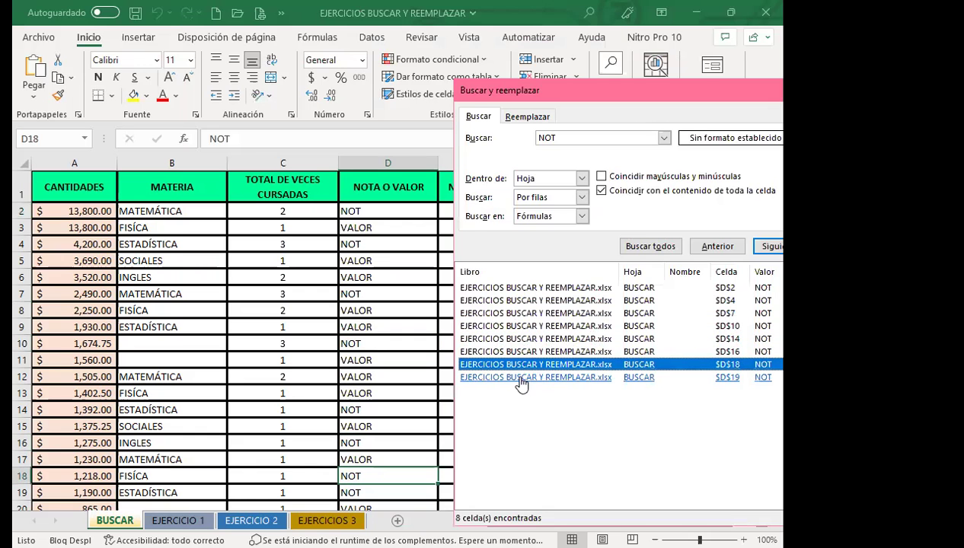
pyautogui.click(515, 377)
pyautogui.click(517, 339)
pyautogui.click(522, 313)
pyautogui.click(521, 300)
pyautogui.click(517, 288)
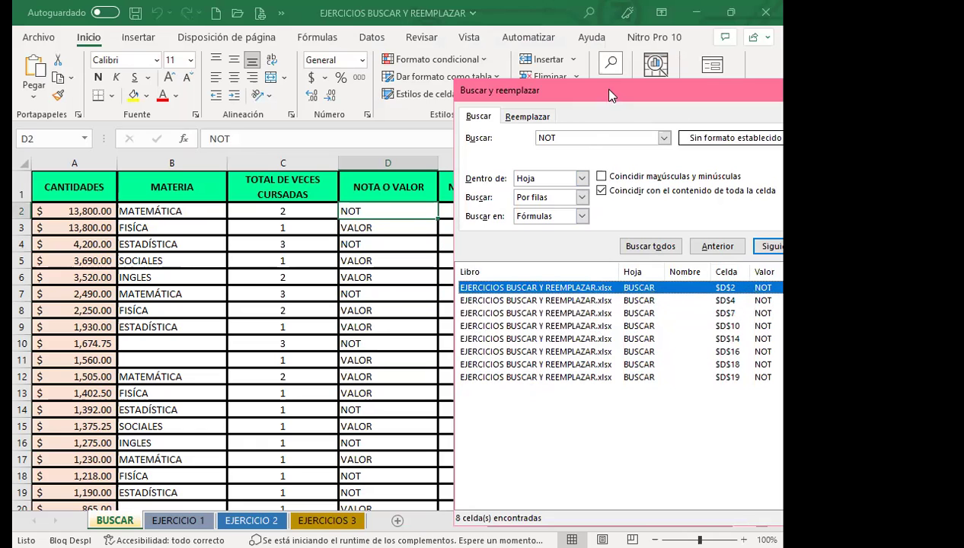
pyautogui.moveTo(611, 90); pyautogui.dragTo(385, 31)
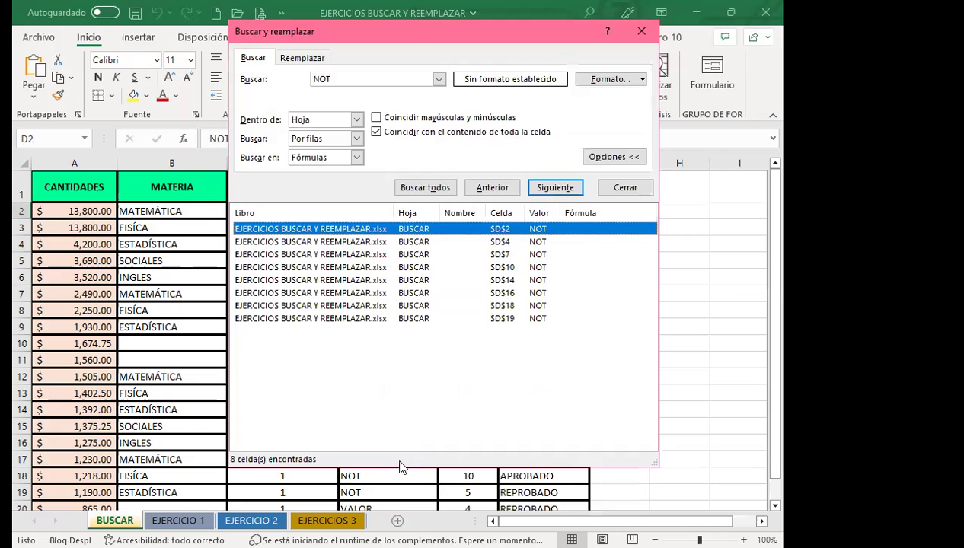
pyautogui.moveTo(396, 468); pyautogui.dragTo(411, 545)
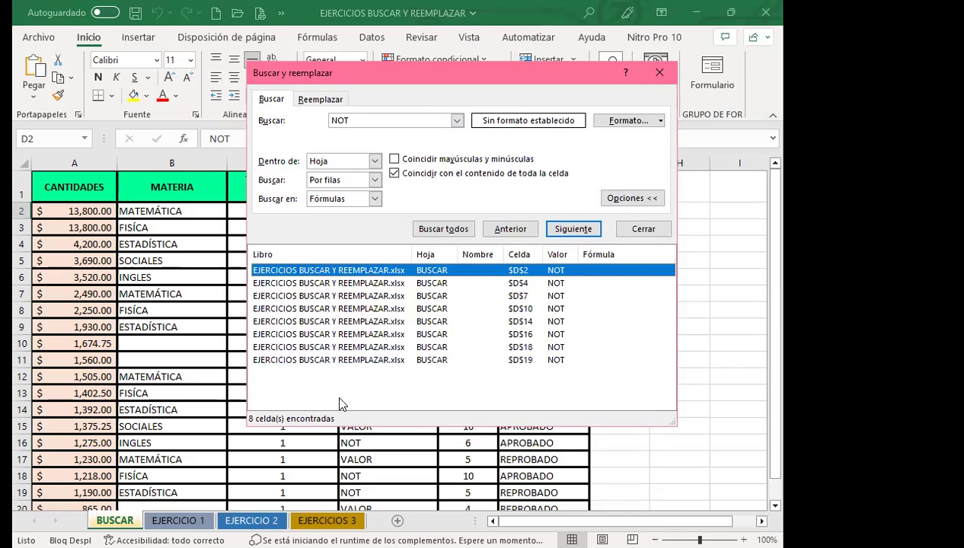
pyautogui.click(352, 425)
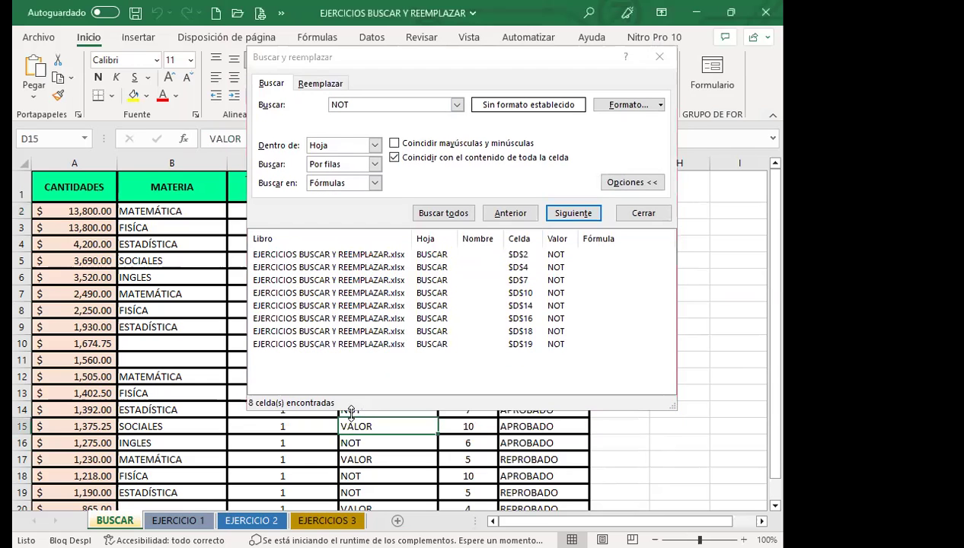
pyautogui.moveTo(351, 409); pyautogui.dragTo(351, 371)
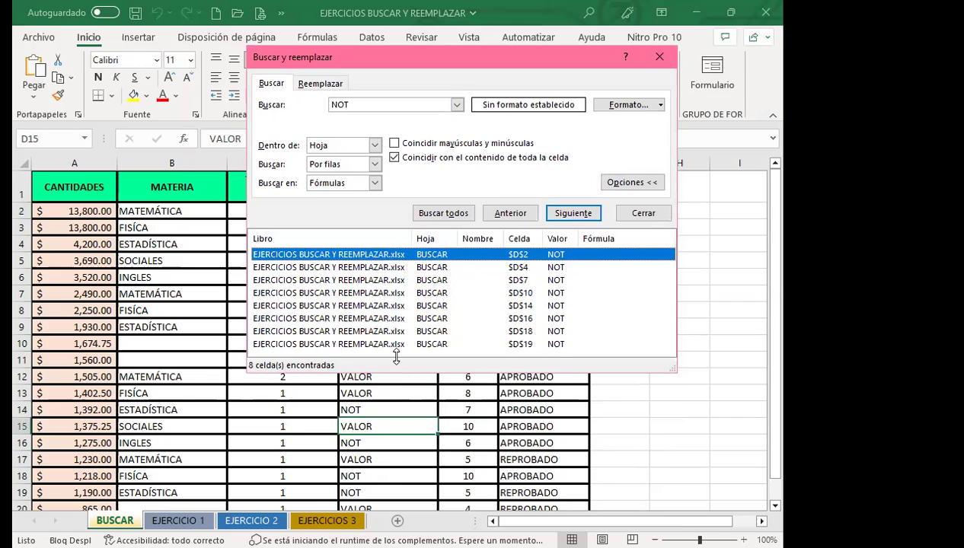
pyautogui.moveTo(396, 373); pyautogui.dragTo(664, 339)
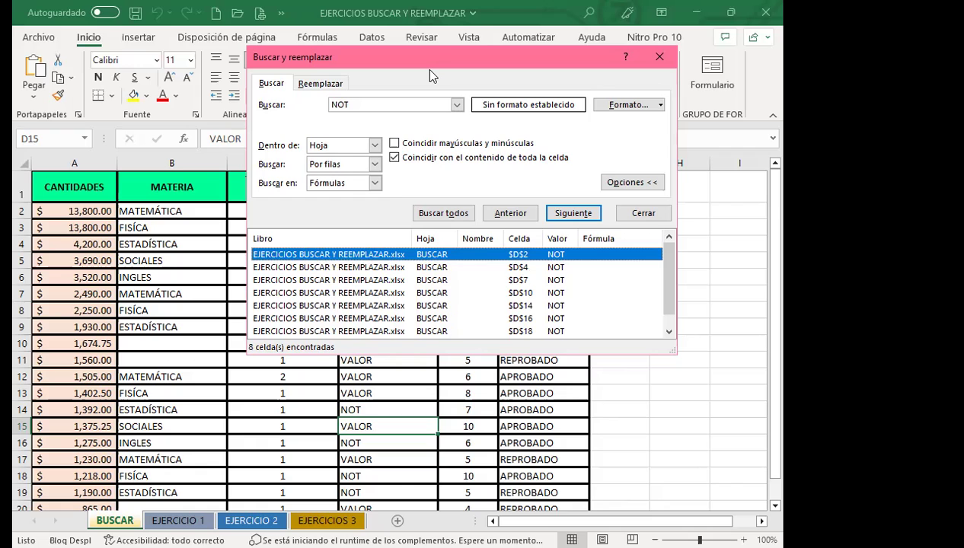
# - Select all eight found NOT cells in column D and close the search dialog
pyautogui.hotkey('ctrl', 'a')
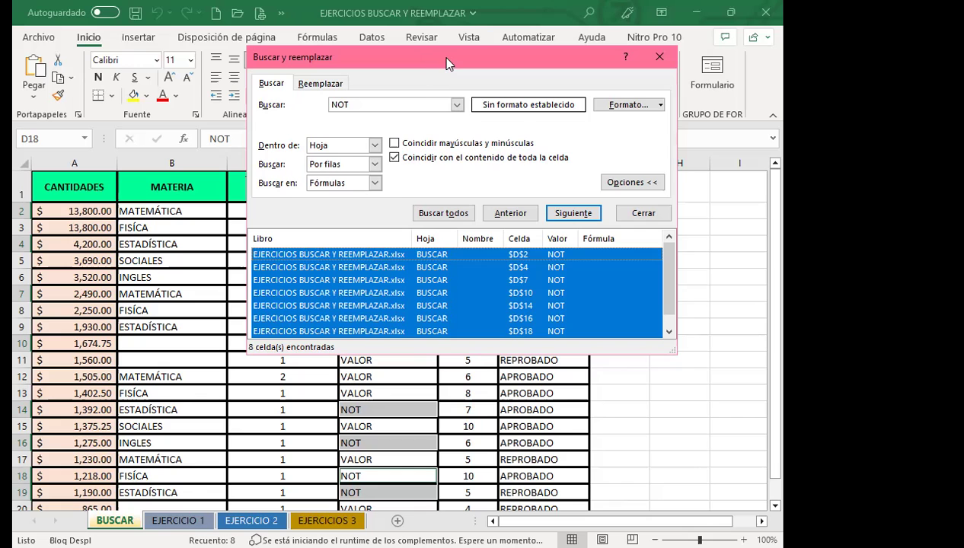
pyautogui.moveTo(448, 64); pyautogui.dragTo(694, 88)
pyautogui.scroll(-2, 396, 400)
pyautogui.scroll(-1, 396, 399)
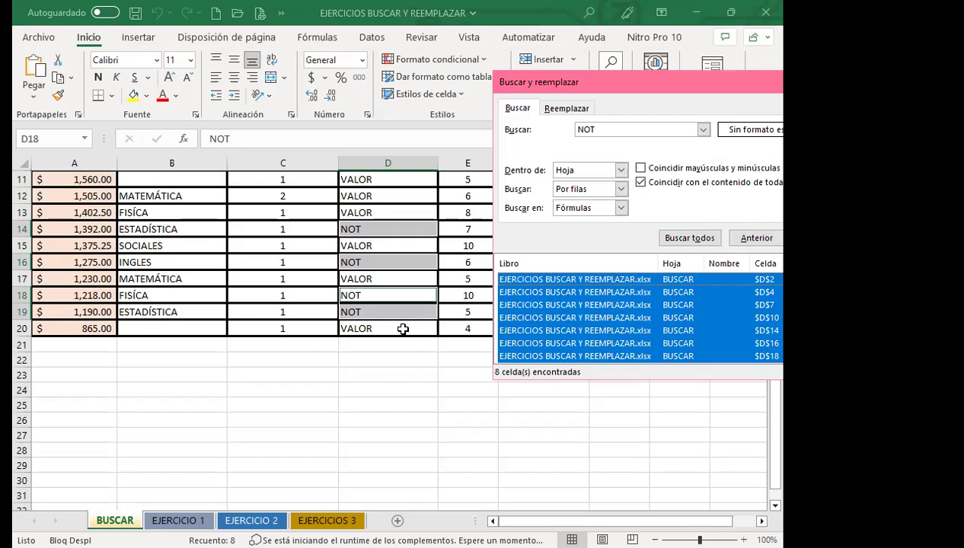
pyautogui.scroll(2, 403, 327)
pyautogui.scroll(2, 403, 328)
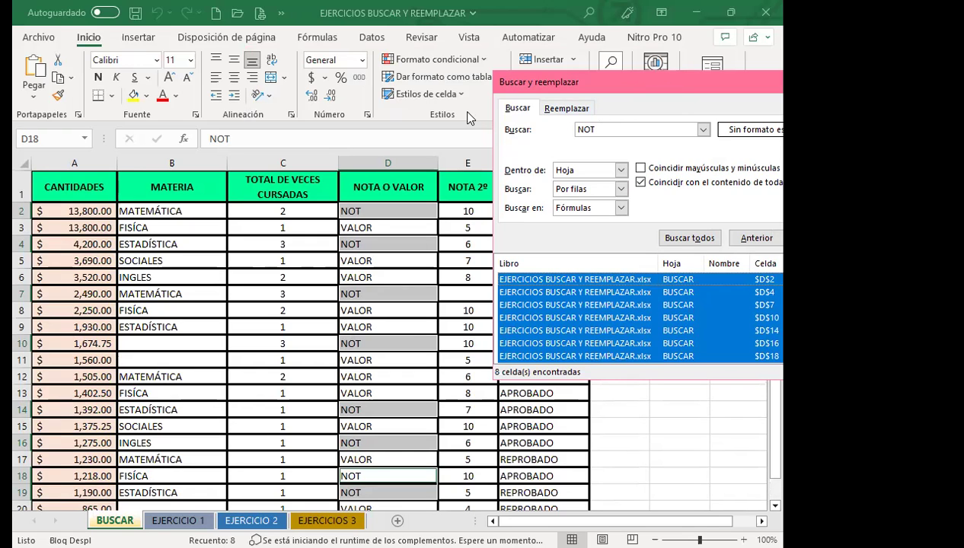
pyautogui.moveTo(468, 118); pyautogui.dragTo(468, 118)
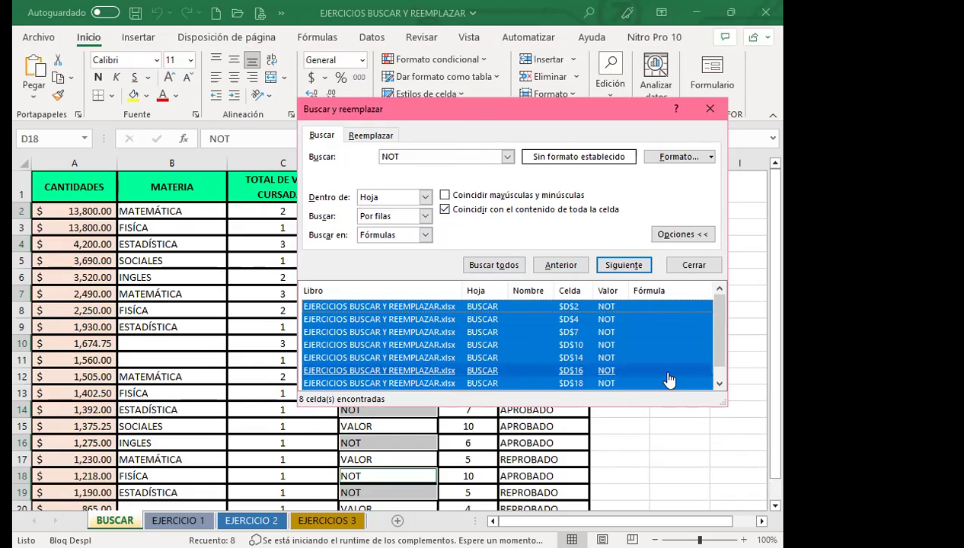
pyautogui.press('Escape')
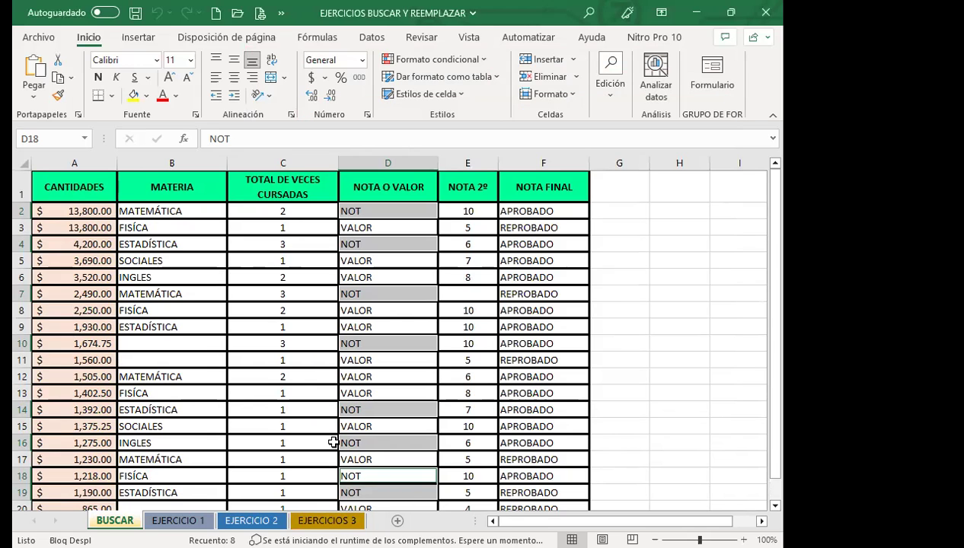
pyautogui.hotkey('ctrl', 'b')
# - List all 8 NOT matches in an enlarged results list and move the dialog off the table
pyautogui.click(476, 347)
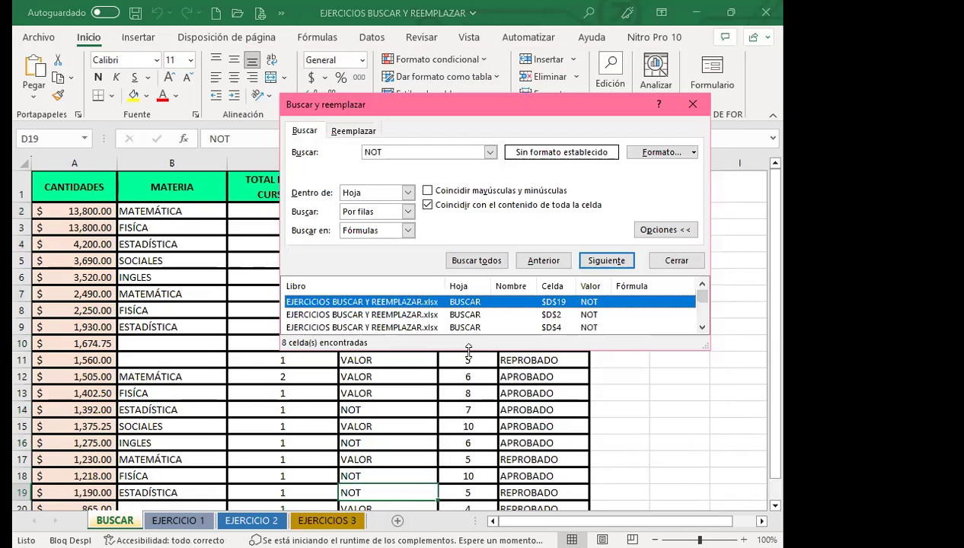
pyautogui.moveTo(468, 348); pyautogui.dragTo(460, 462)
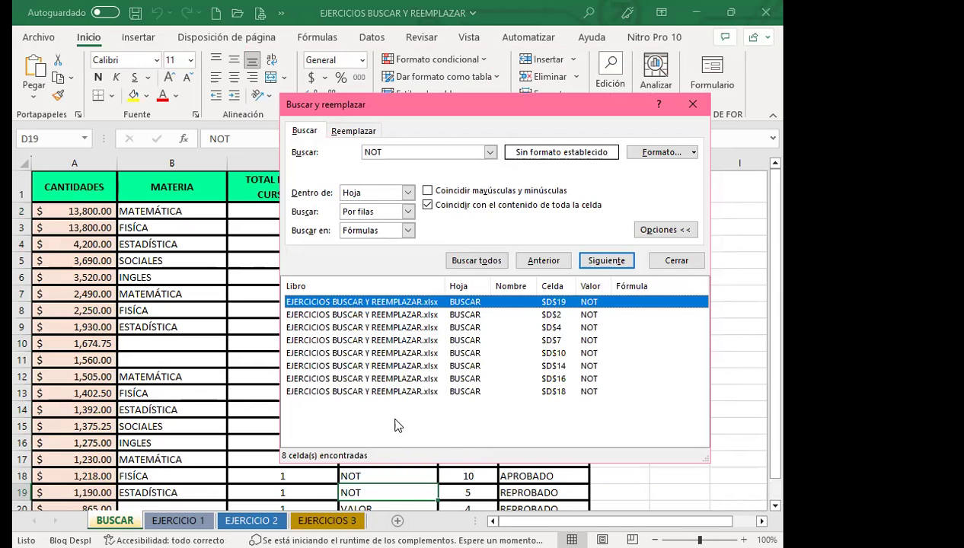
pyautogui.hotkey('ctrl', 'a')
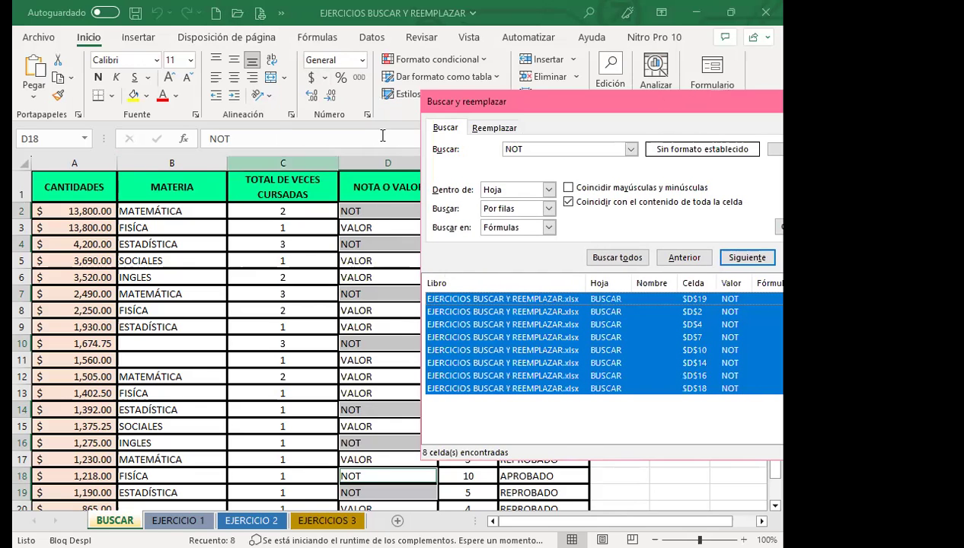
pyautogui.click(547, 411)
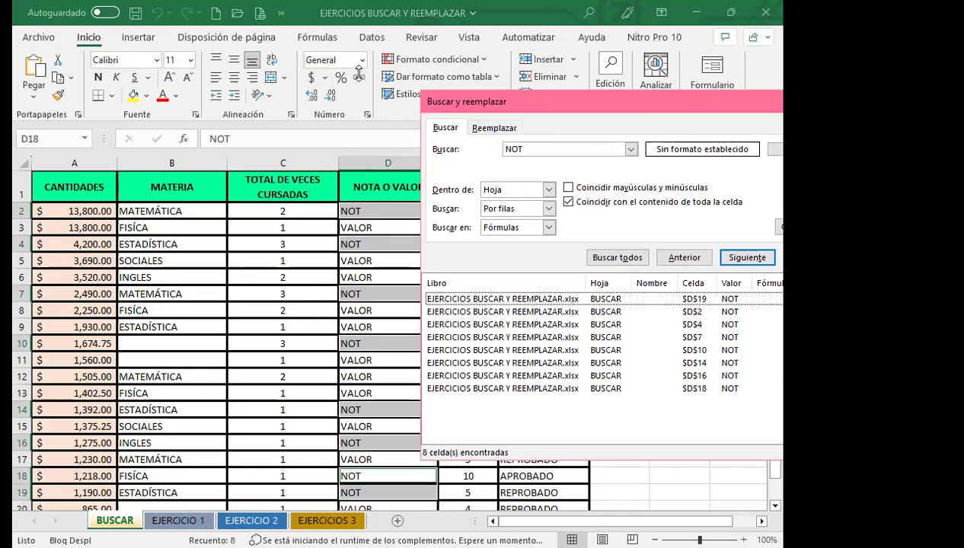
pyautogui.moveTo(631, 106); pyautogui.dragTo(361, 87)
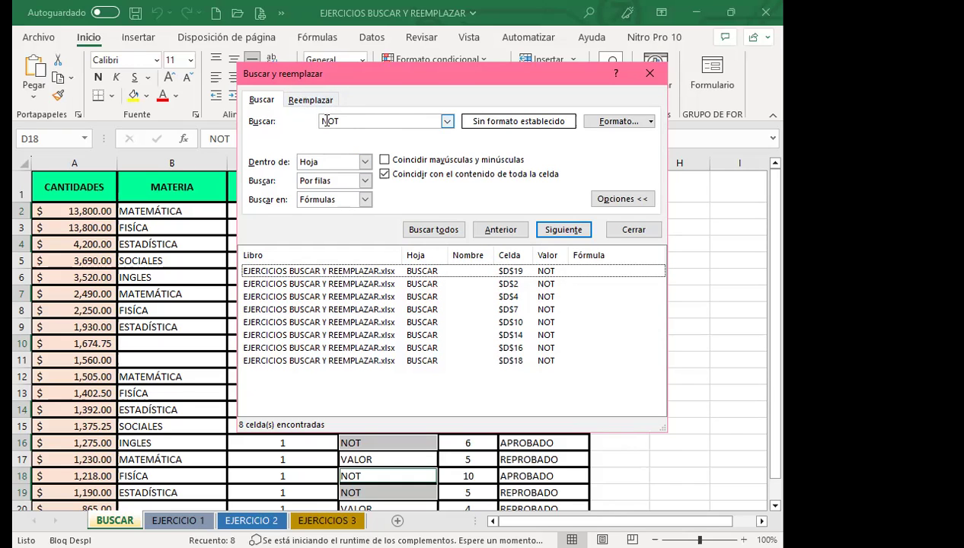
# - Enter NOTA as the replacement text for NOT
pyautogui.click(311, 100)
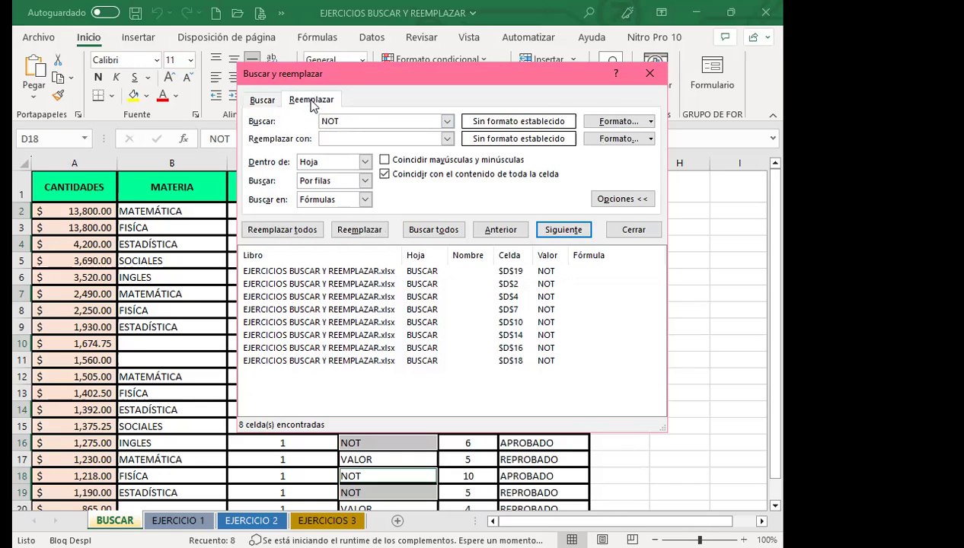
pyautogui.write('NOTA')
pyautogui.click(262, 100)
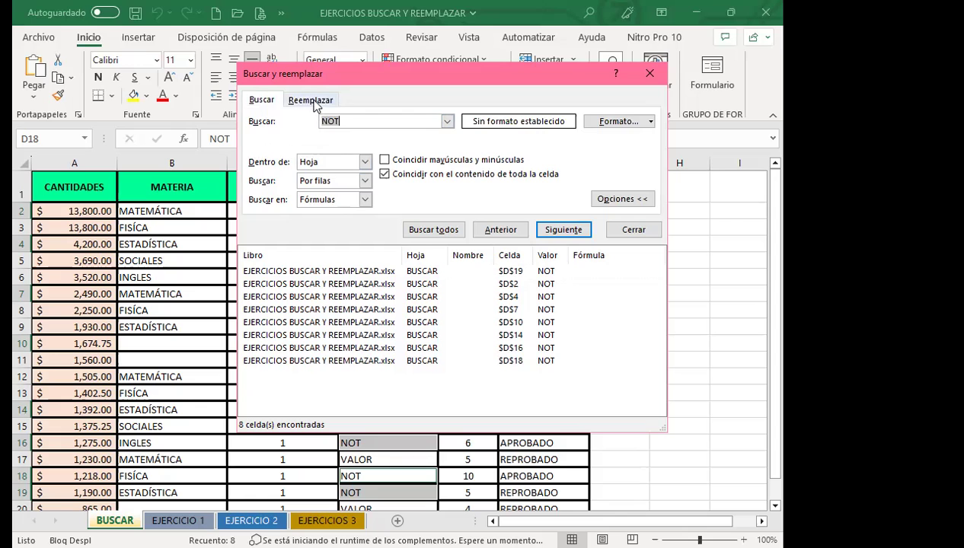
pyautogui.click(310, 100)
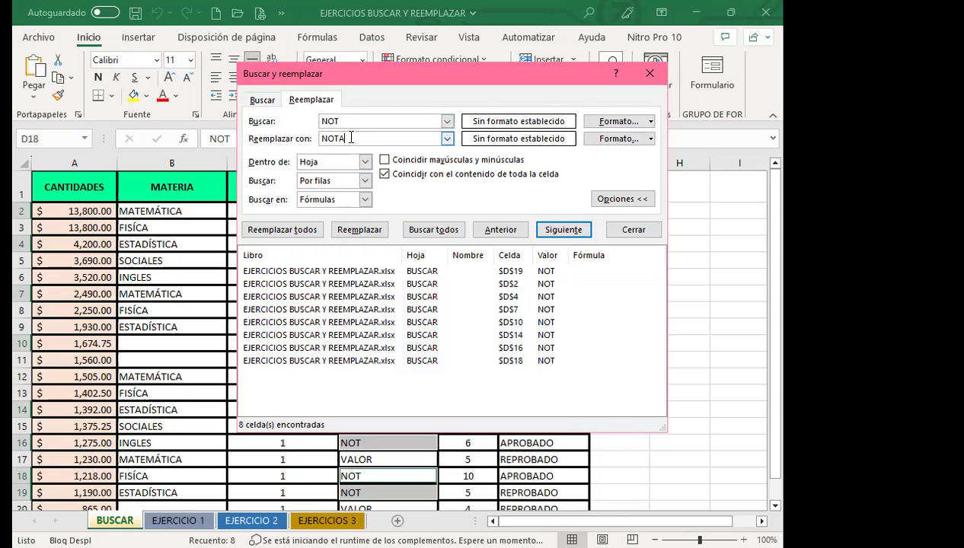
# - Replace all eight NOT cells with NOTA and acknowledge the 8-replacements message
pyautogui.click(289, 232)
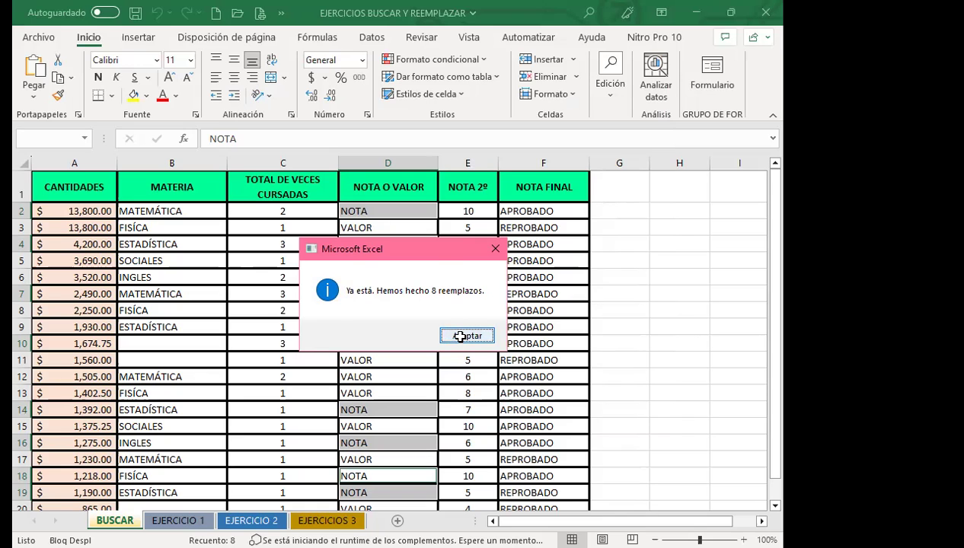
pyautogui.click(460, 336)
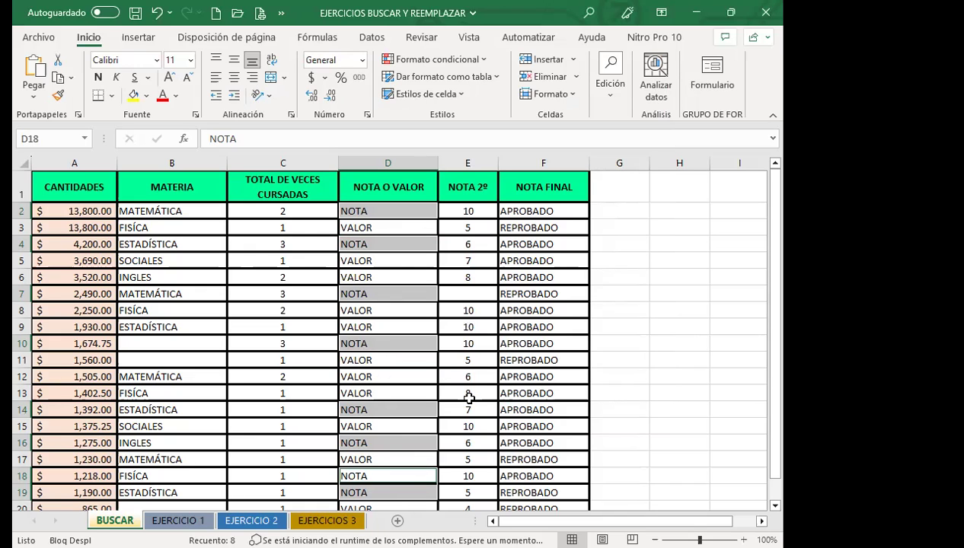
# - Fill the eight selected NOTA cells in column D with yellow
pyautogui.scroll(-1, 469, 399)
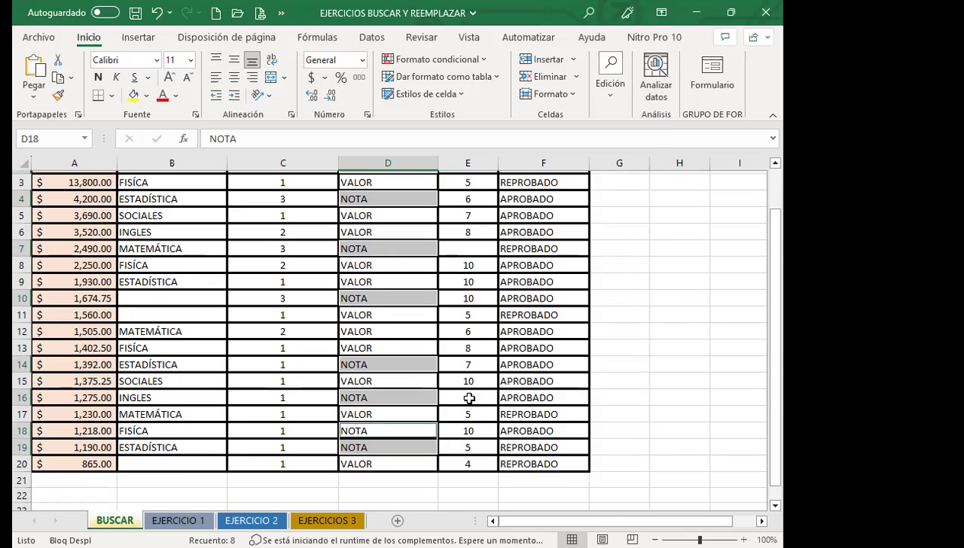
pyautogui.scroll(1, 469, 399)
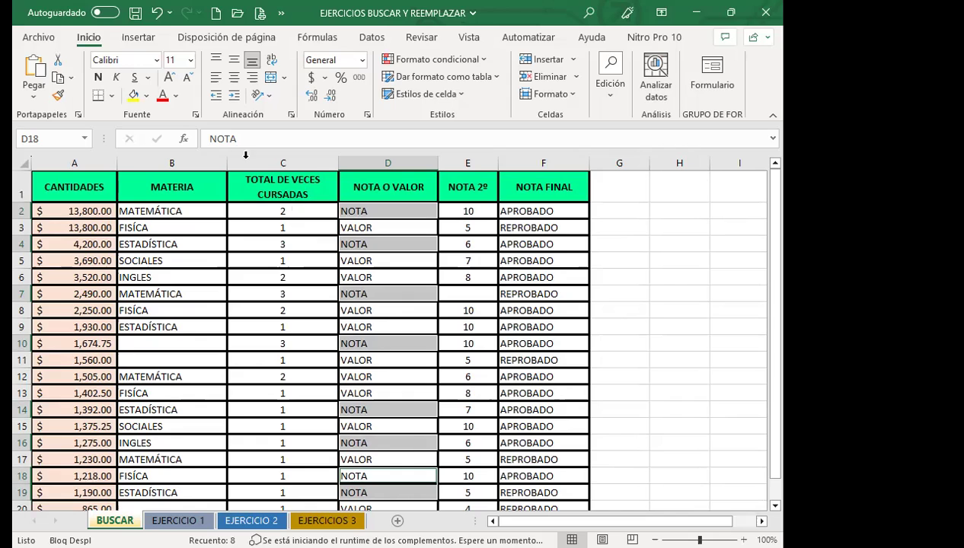
pyautogui.click(134, 98)
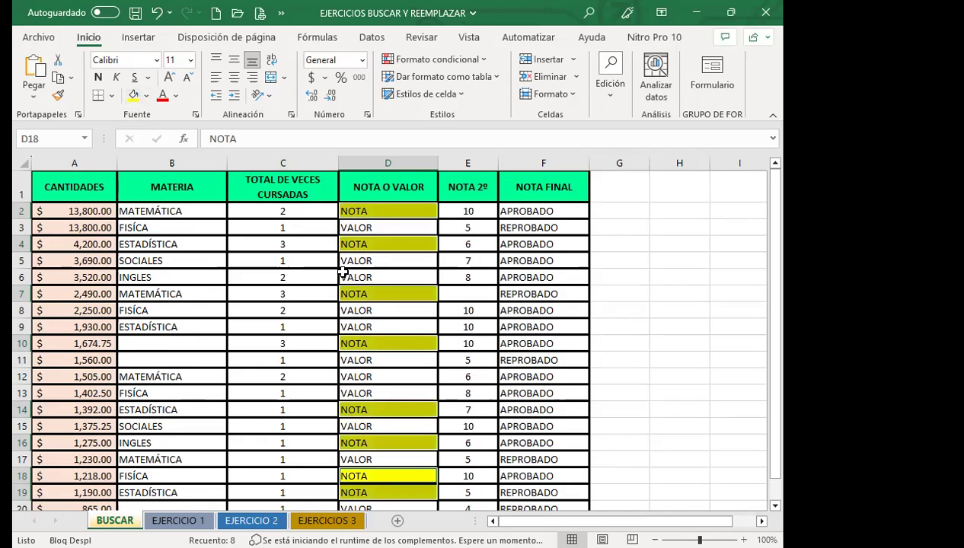
pyautogui.scroll(-2, 409, 391)
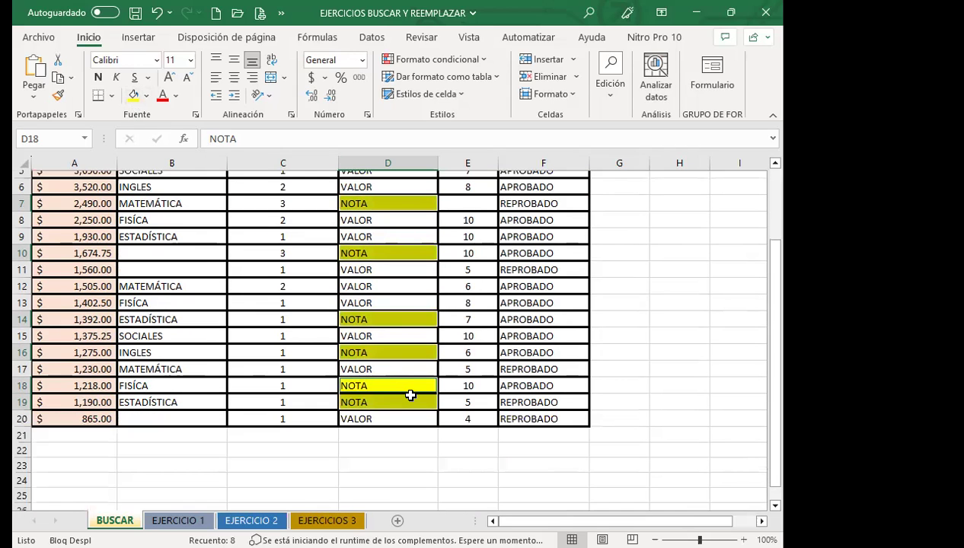
pyautogui.scroll(2, 410, 395)
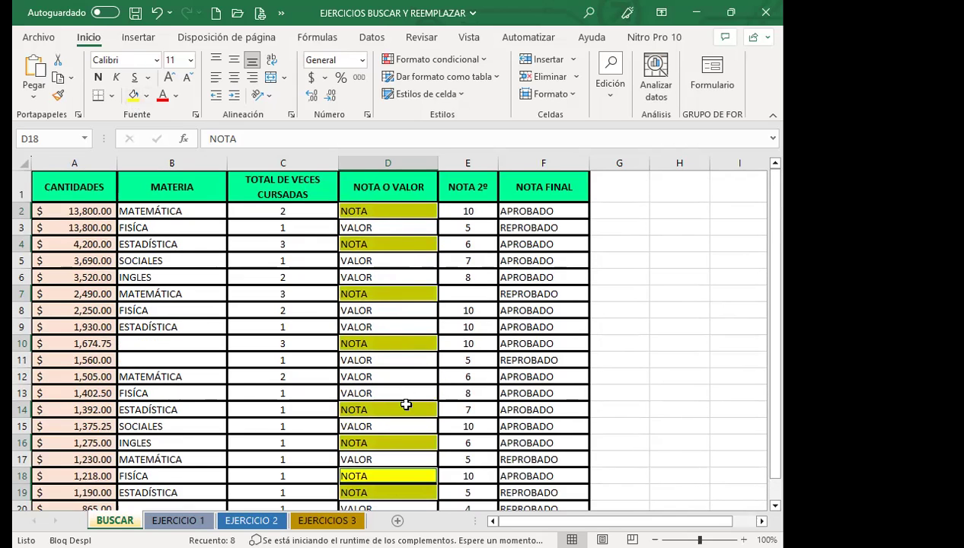
pyautogui.scroll(-2, 405, 404)
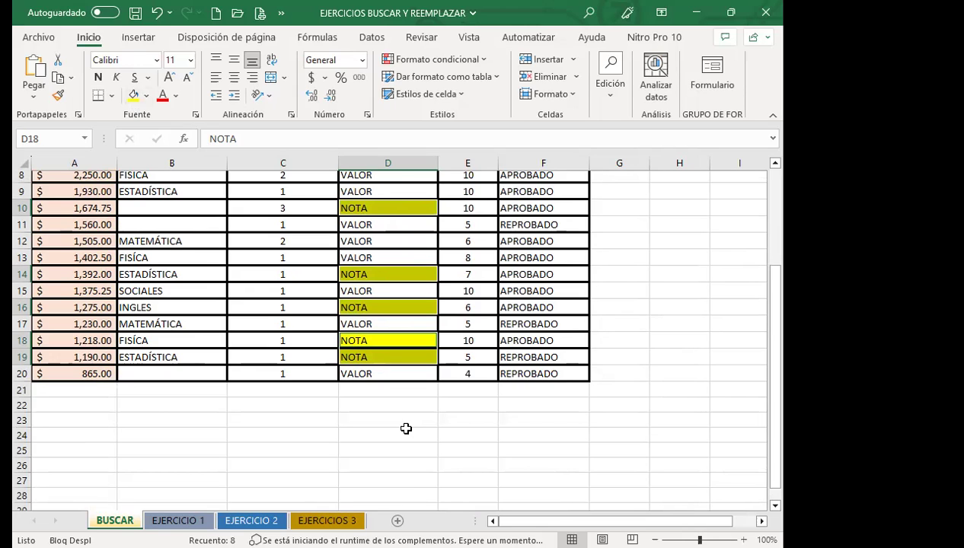
pyautogui.scroll(3, 381, 377)
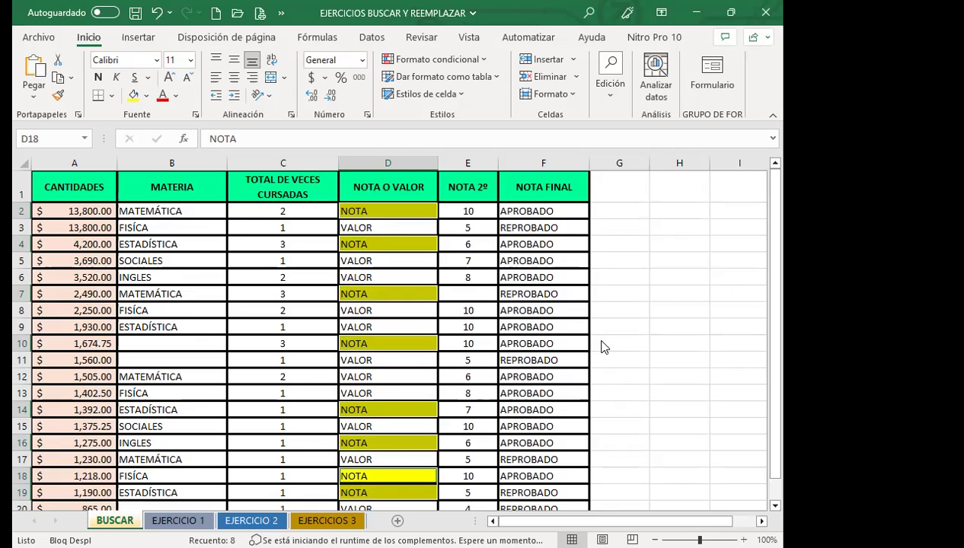
# - Clear the search term NOT and the replacement text NOTA from the find dialog
pyautogui.hotkey('ctrl', 'b')
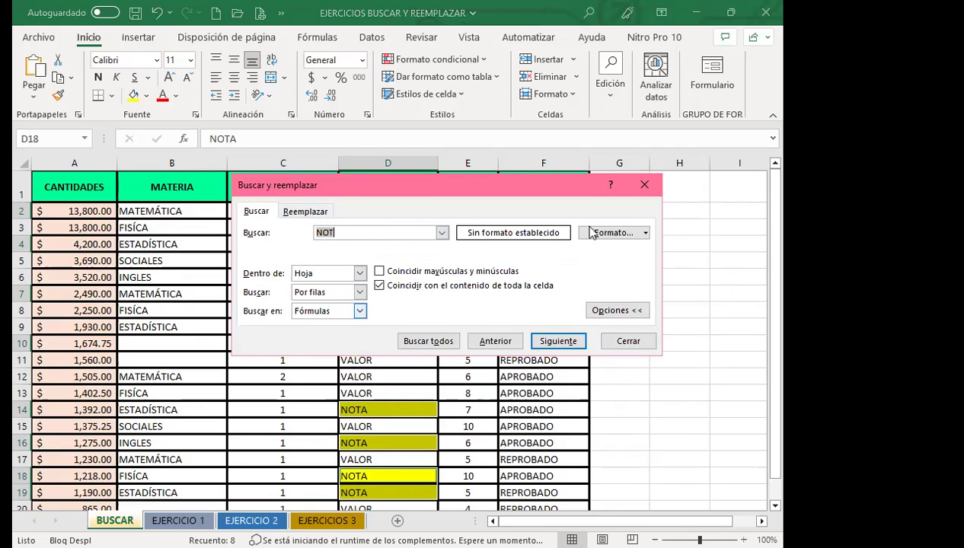
pyautogui.press('Escape')
pyautogui.click(396, 273)
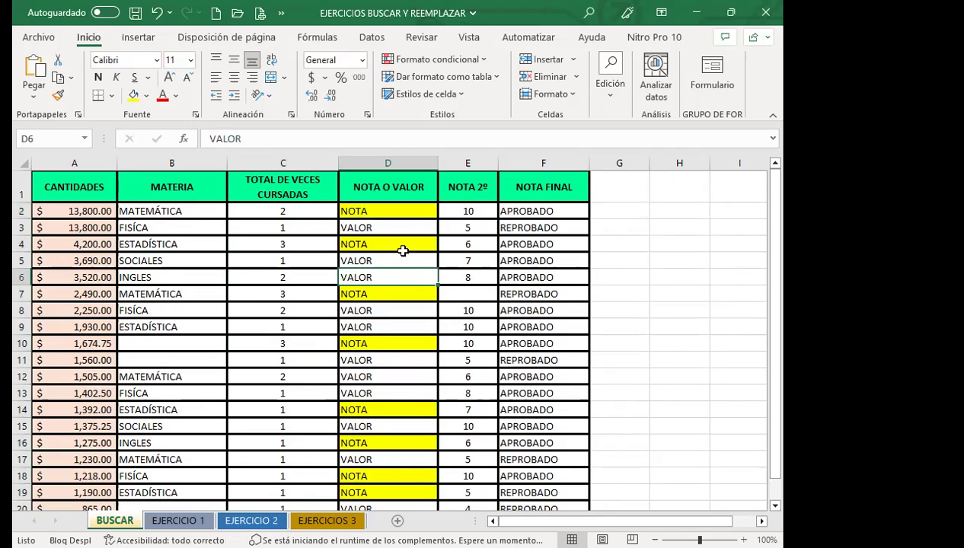
pyautogui.hotkey('ctrl', 'b')
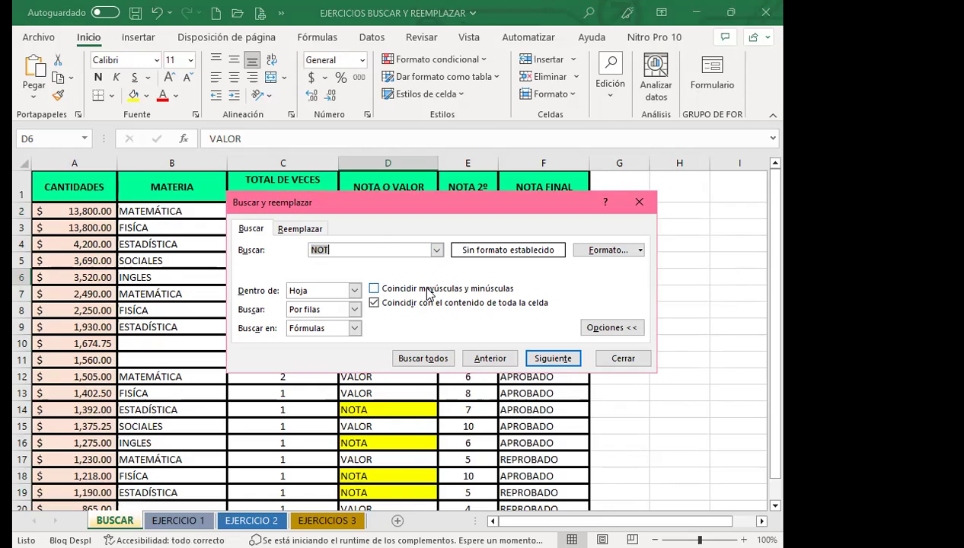
pyautogui.press('BackSpace')
pyautogui.click(314, 234)
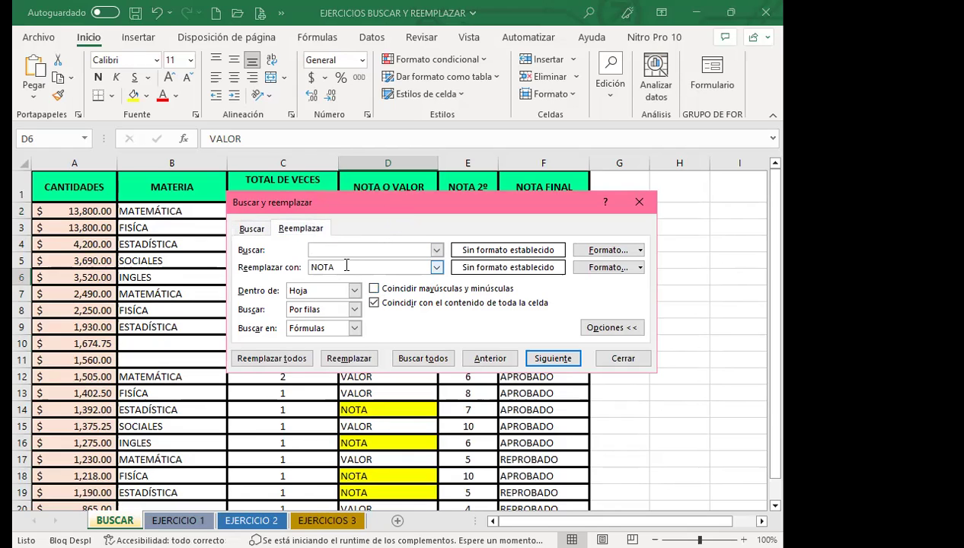
pyautogui.moveTo(333, 267); pyautogui.dragTo(309, 267)
pyautogui.press('BackSpace')
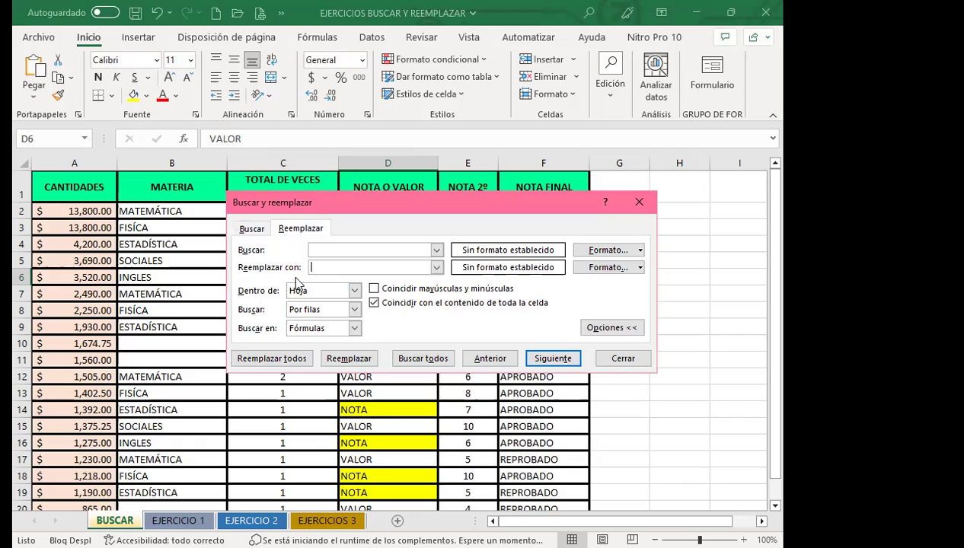
pyautogui.click(252, 230)
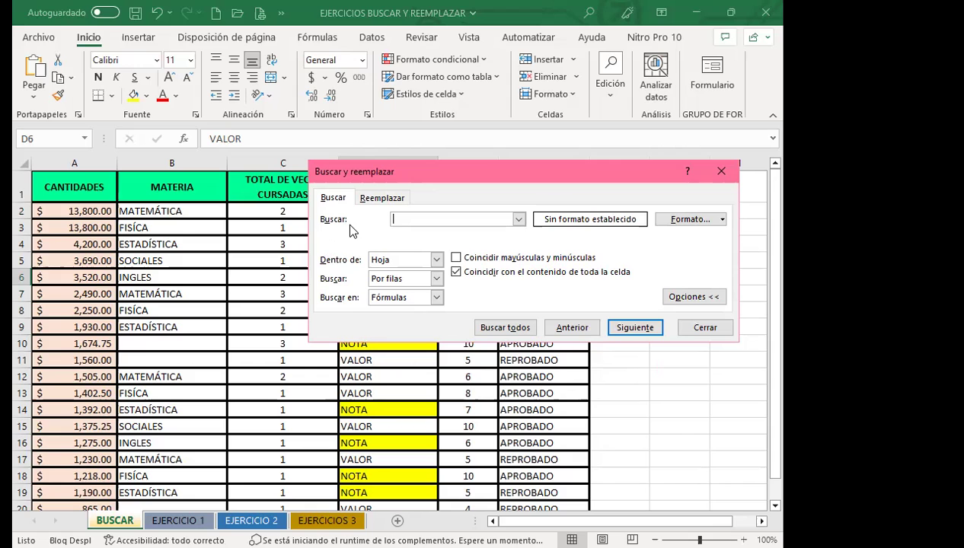
# - Search with an empty term, select all 10 blank cells found, and close the dialog
pyautogui.click(508, 328)
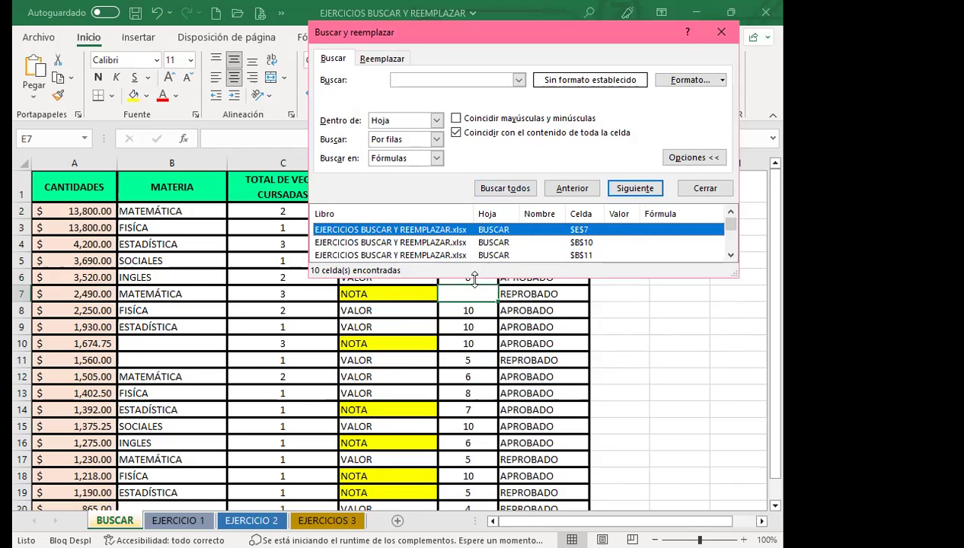
pyautogui.moveTo(474, 279); pyautogui.dragTo(474, 418)
pyautogui.hotkey('ctrl', 'a')
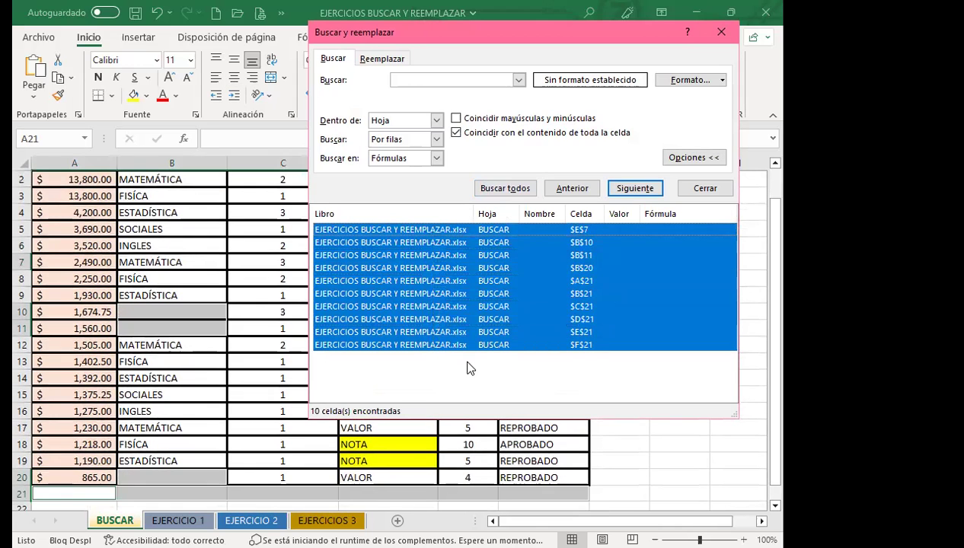
pyautogui.scroll(1, 166, 385)
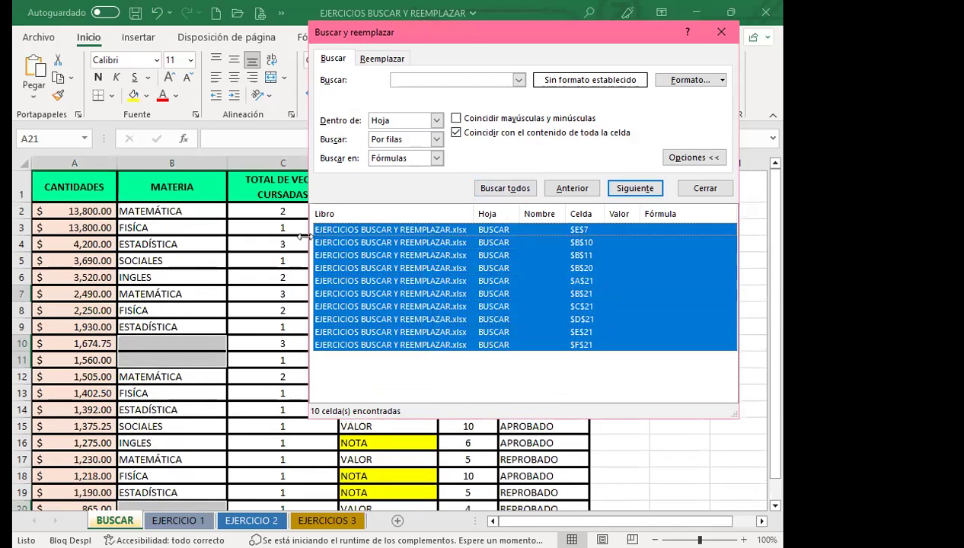
pyautogui.scroll(-3, 260, 365)
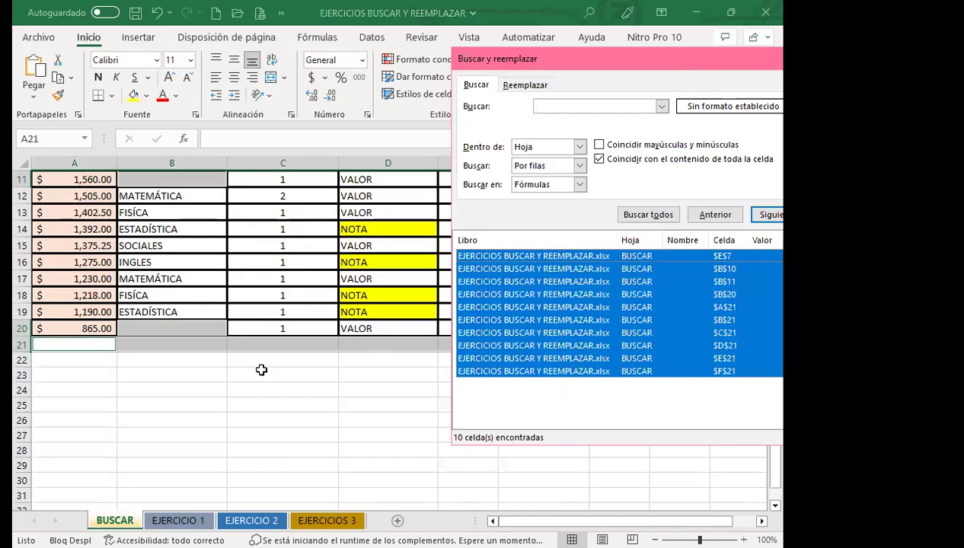
pyautogui.scroll(2, 260, 365)
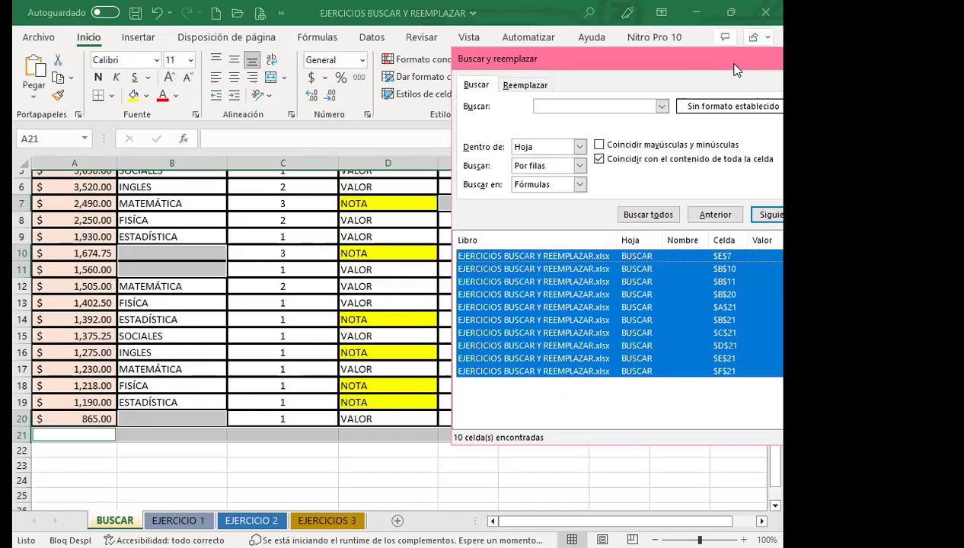
pyautogui.moveTo(727, 67); pyautogui.dragTo(507, 86)
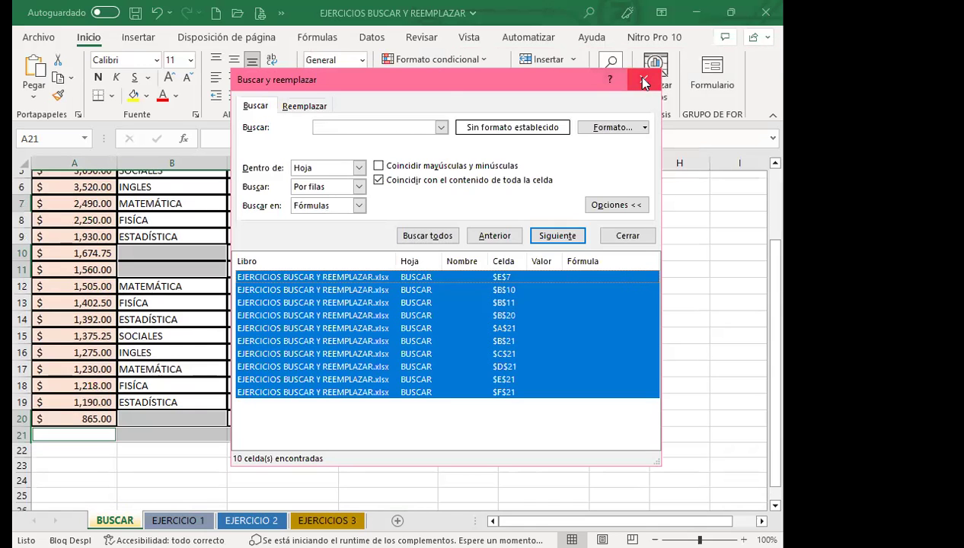
pyautogui.click(635, 76)
pyautogui.scroll(2, 150, 441)
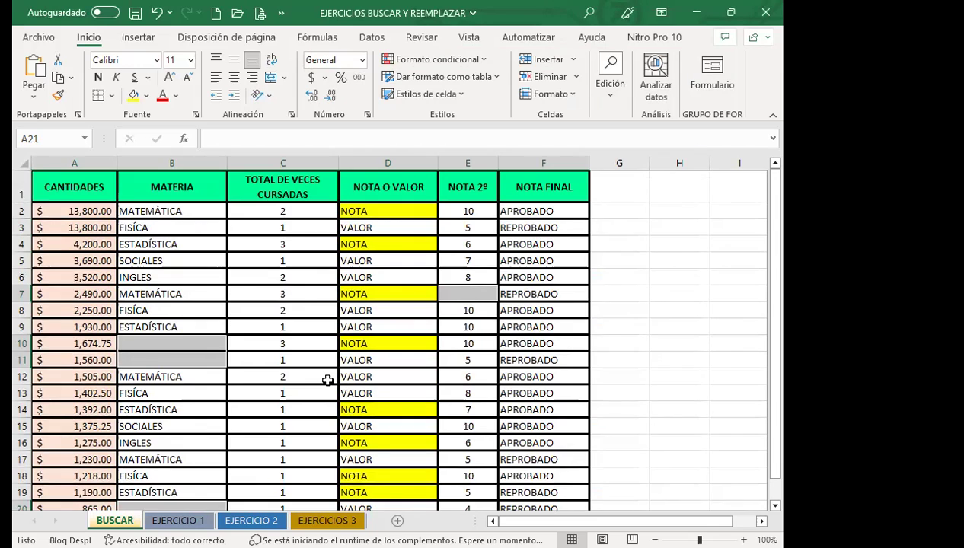
pyautogui.scroll(-2, 327, 380)
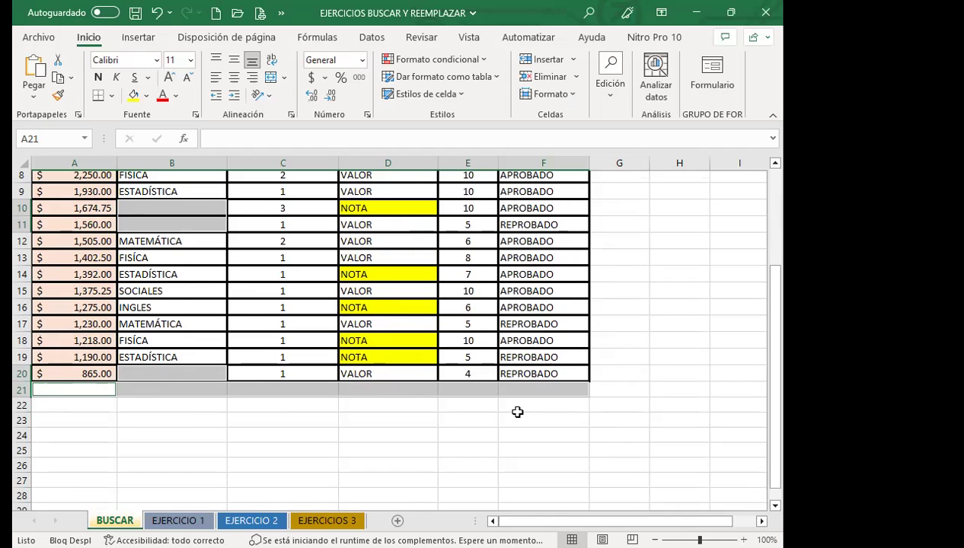
pyautogui.scroll(3, 248, 384)
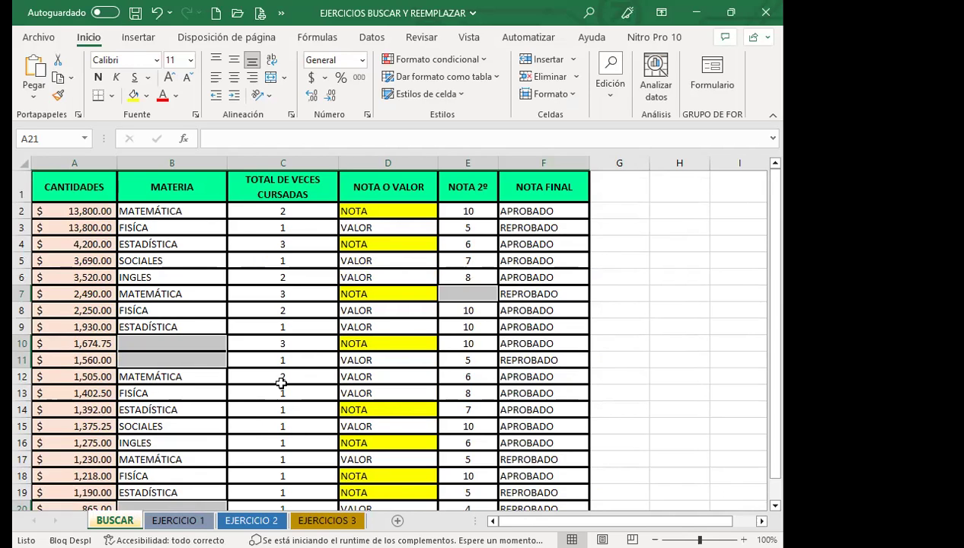
pyautogui.scroll(-2, 281, 383)
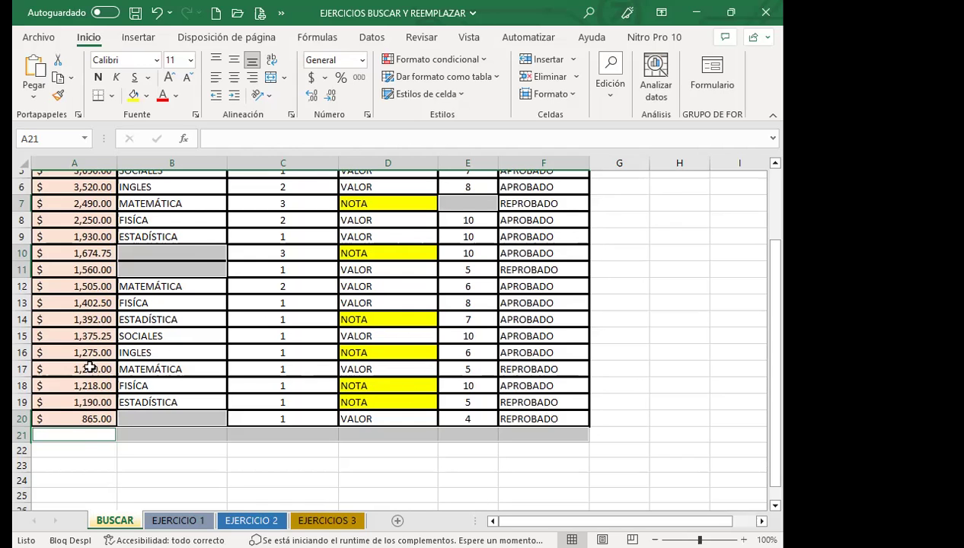
pyautogui.scroll(2, 124, 317)
pyautogui.scroll(-4, 75, 396)
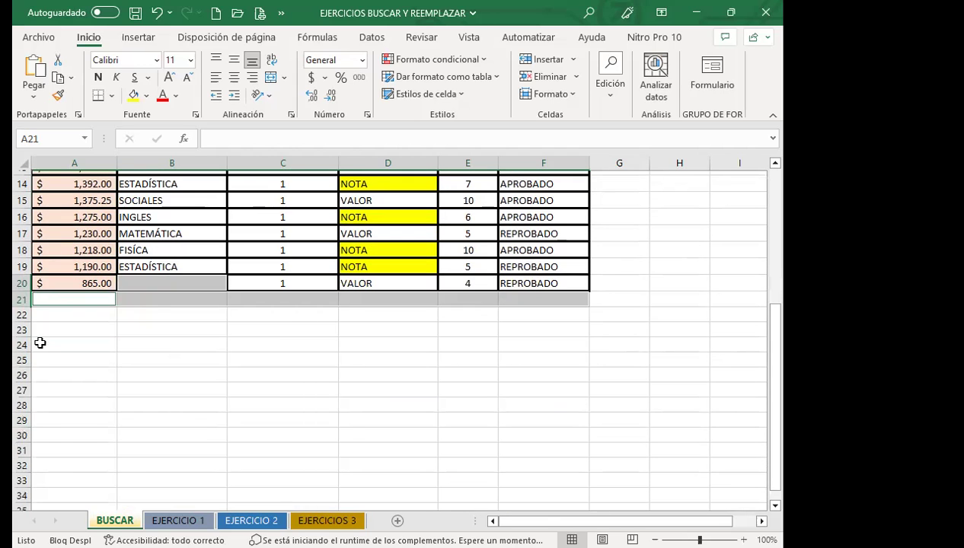
pyautogui.scroll(2, 22, 385)
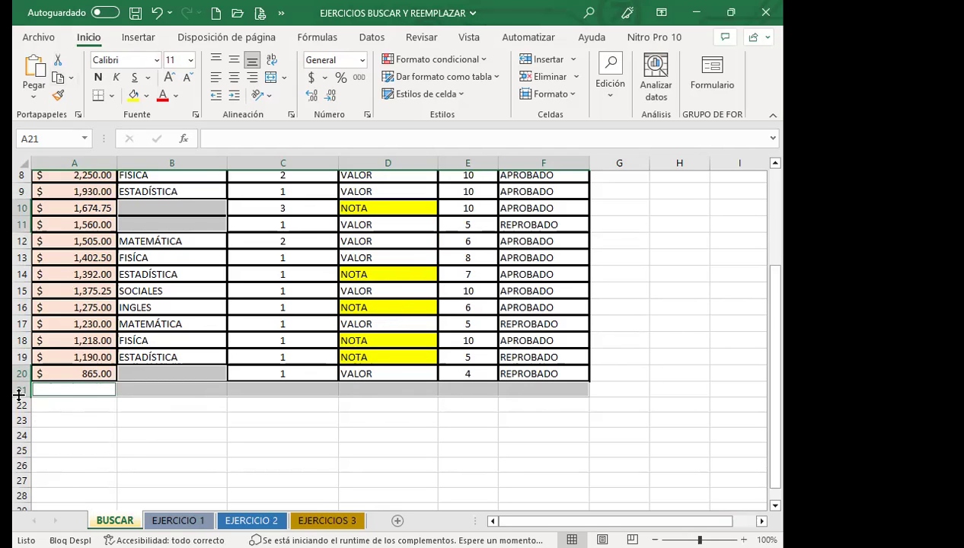
pyautogui.scroll(3, 221, 388)
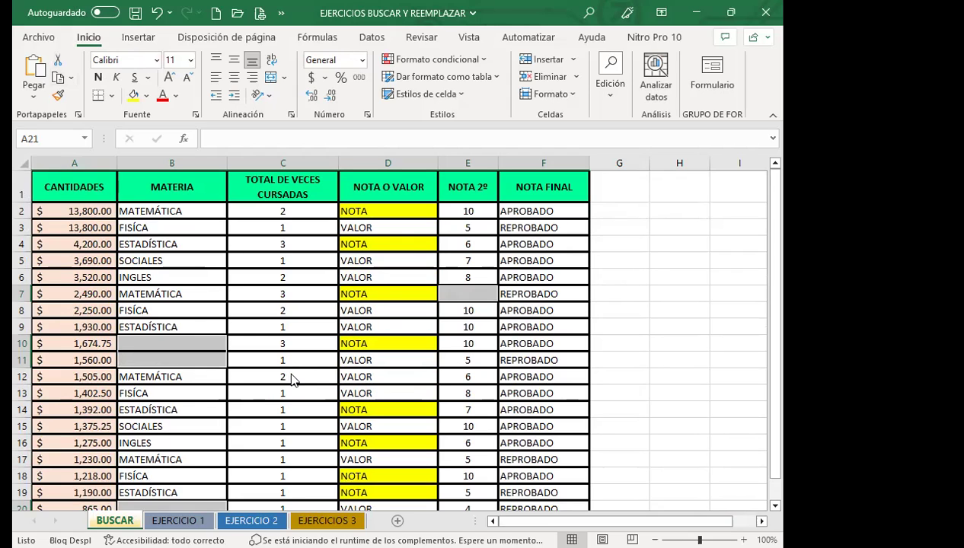
# - Run a blank search and enlarge the results list of 10 empty cells
pyautogui.hotkey('ctrl', 'b')
pyautogui.click(412, 358)
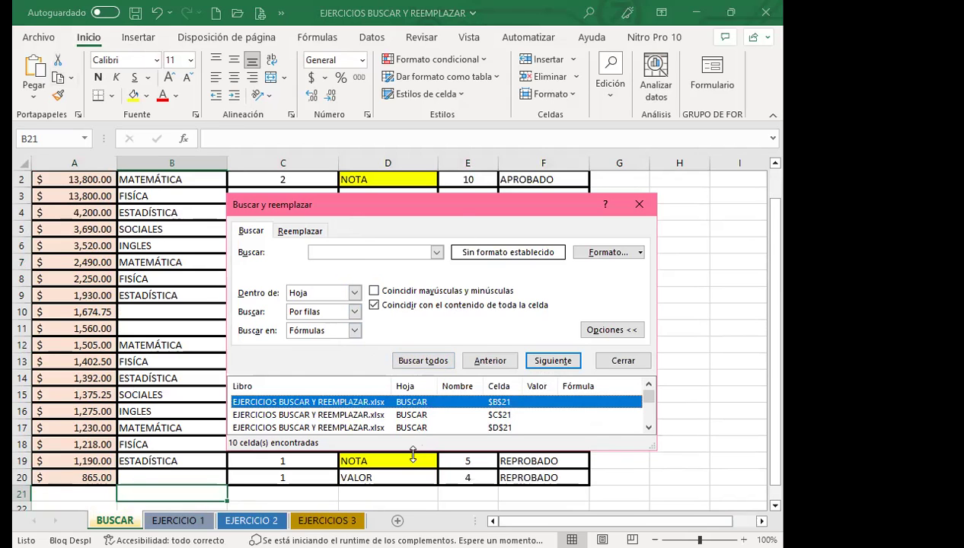
pyautogui.moveTo(412, 454); pyautogui.dragTo(412, 524)
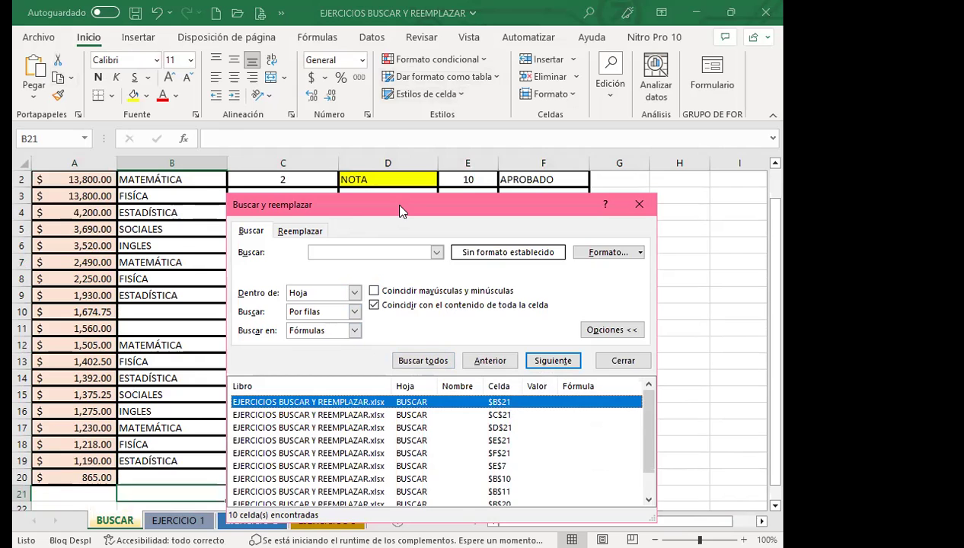
pyautogui.moveTo(381, 204); pyautogui.dragTo(551, 102)
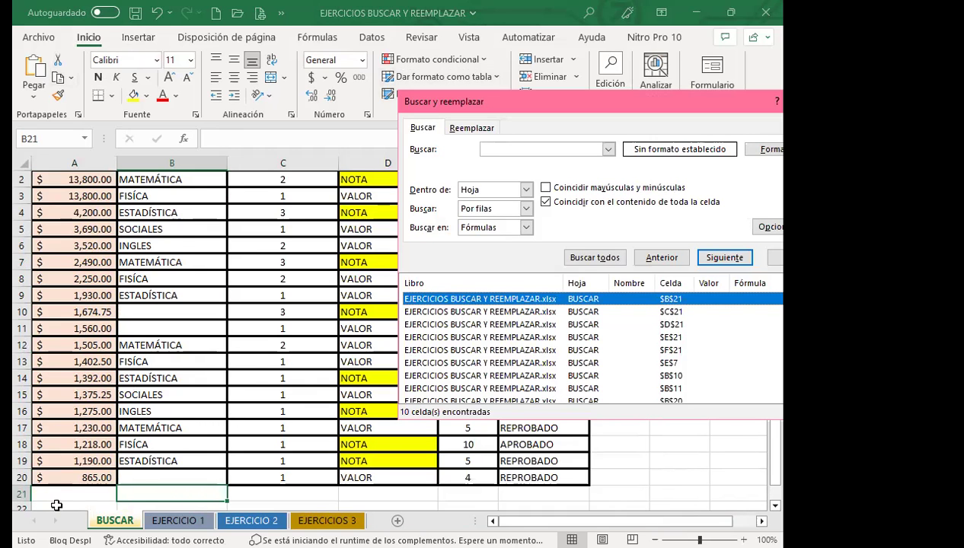
pyautogui.scroll(-1, 495, 335)
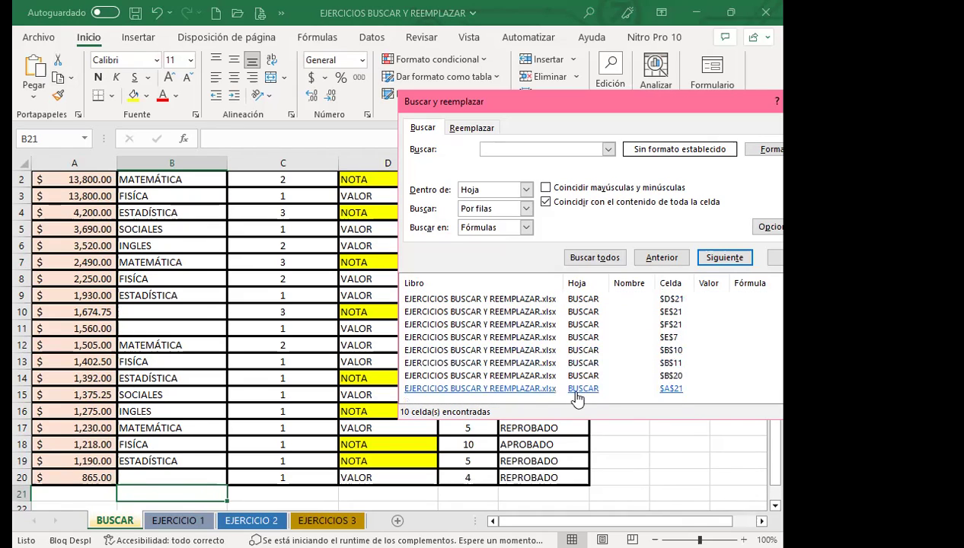
# - Check cells A21 and B20, then select the results from $E$21 to $A$21
pyautogui.click(526, 389)
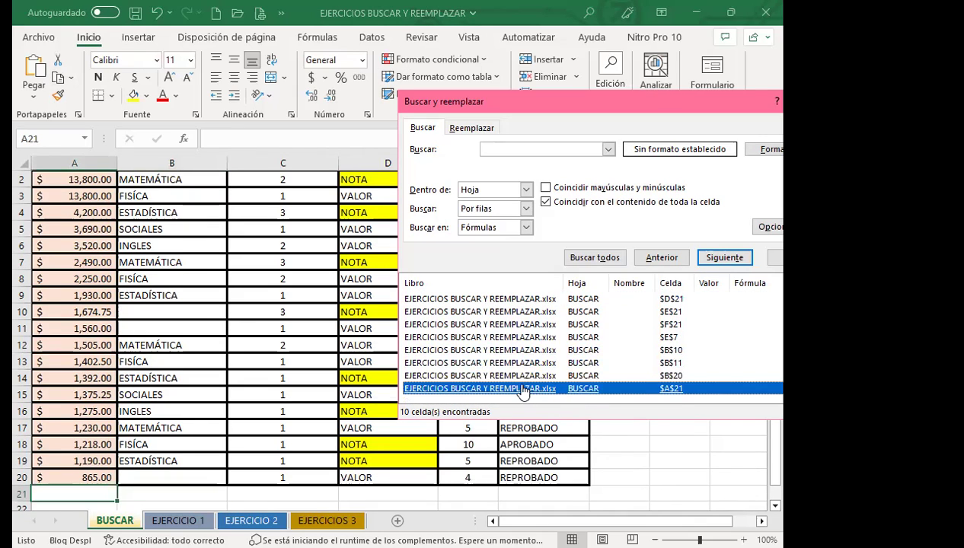
pyautogui.click(529, 377)
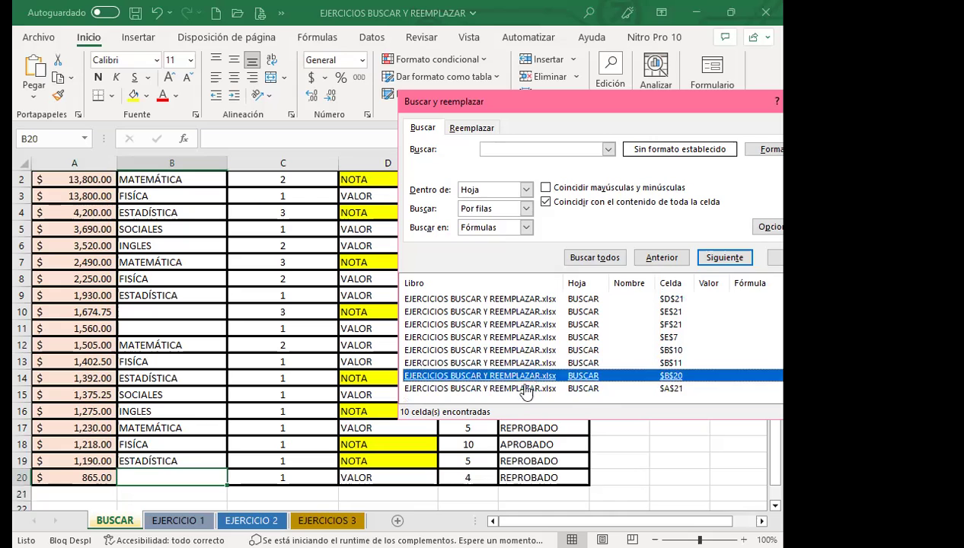
pyautogui.click(523, 389)
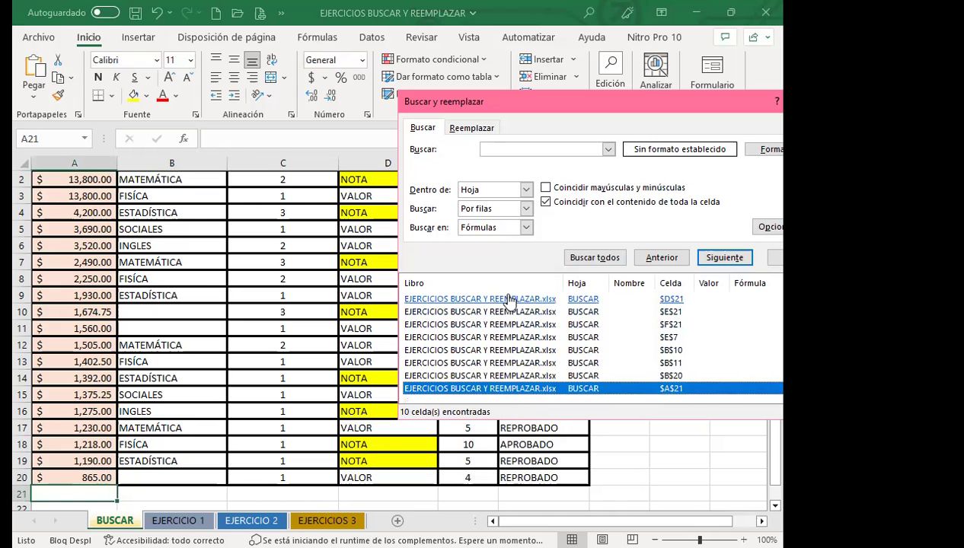
pyautogui.keyDown('ctrl'); pyautogui.click(507, 386); pyautogui.keyUp('ctrl')
pyautogui.moveTo(506, 387); pyautogui.dragTo(491, 312)
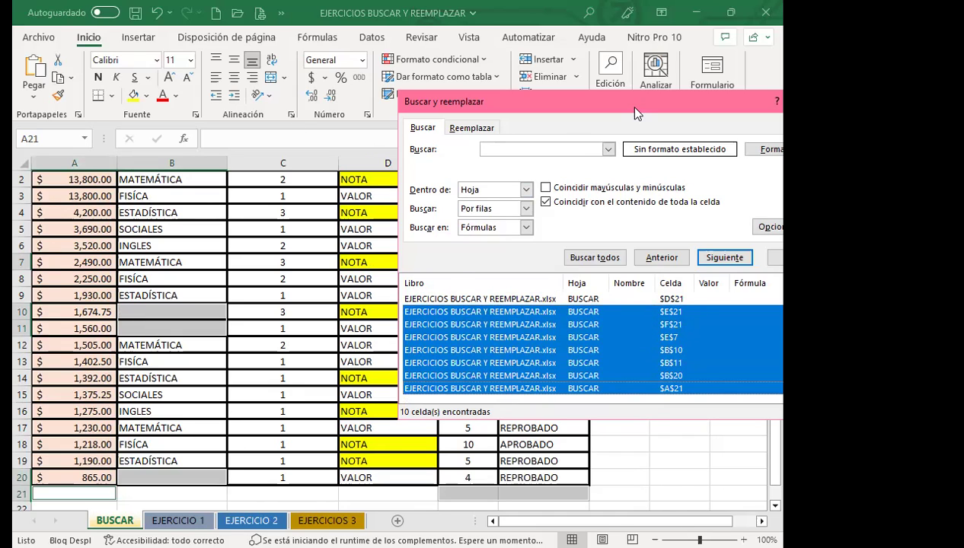
pyautogui.moveTo(623, 102); pyautogui.dragTo(556, 96)
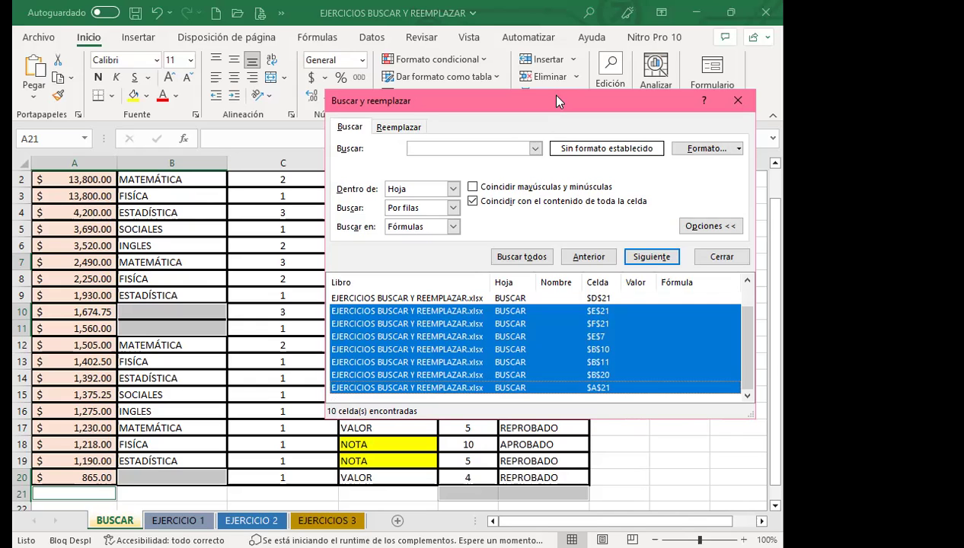
pyautogui.click(449, 208)
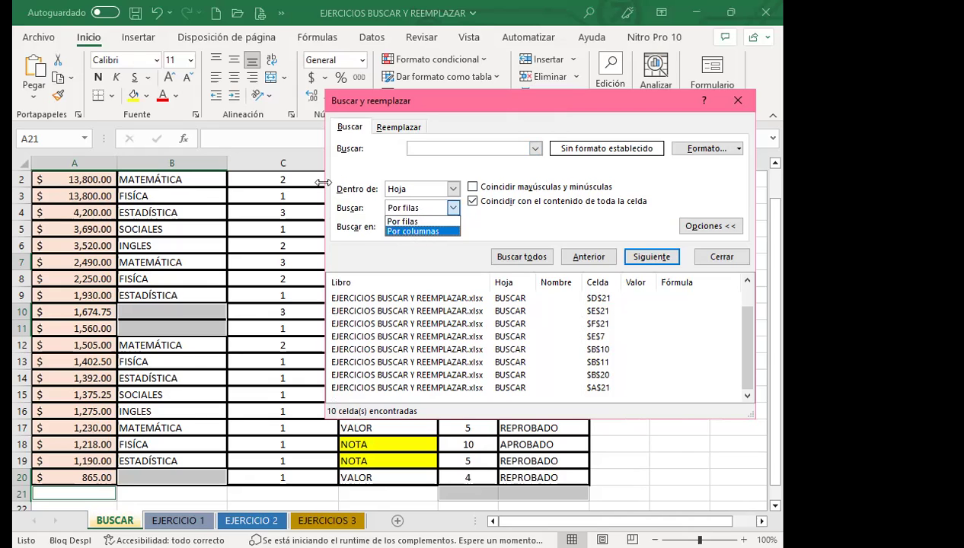
pyautogui.click(502, 221)
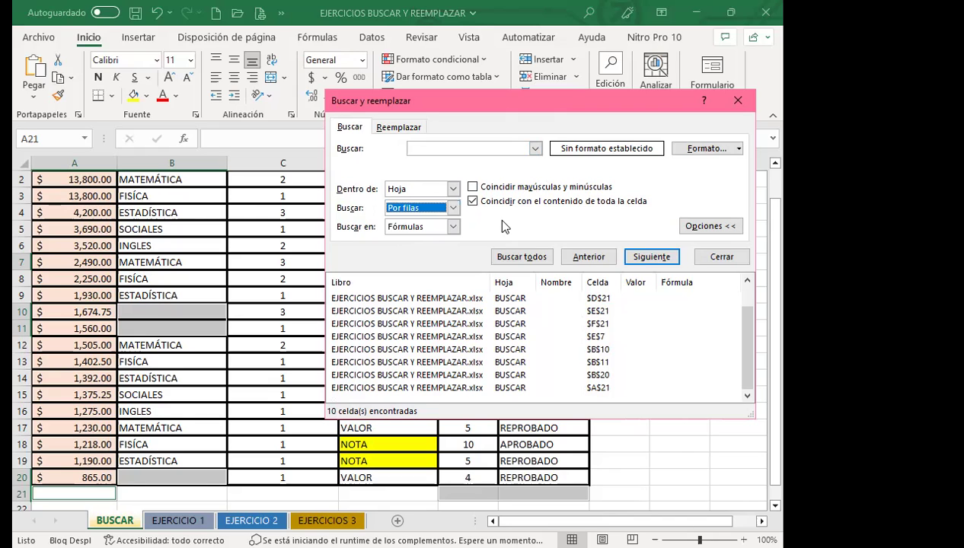
# - Replace all blank cells in the BUSCAR table with EXCEL, which makes 7 replacements
pyautogui.click(397, 127)
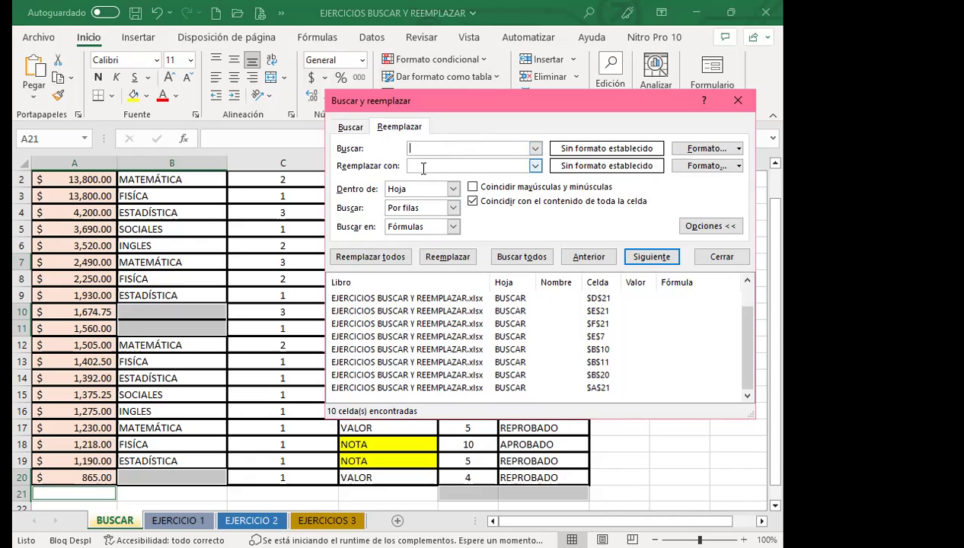
pyautogui.write('EXCEL')
pyautogui.click(358, 256)
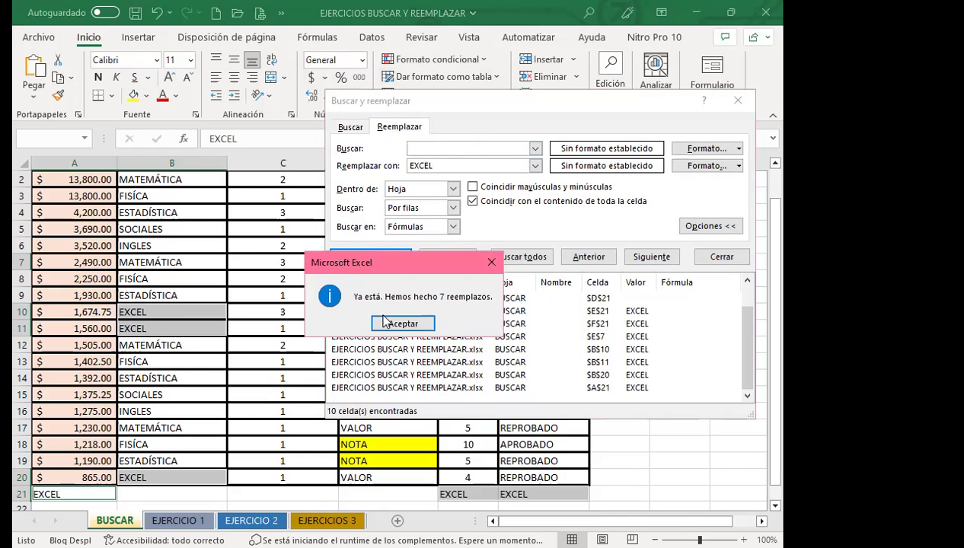
pyautogui.click(394, 325)
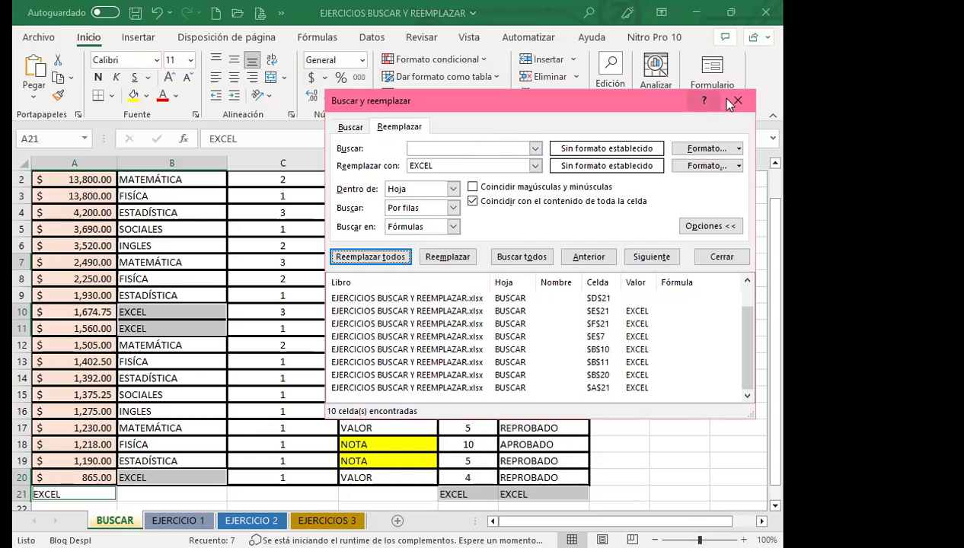
# - Close the dialog, check that B10 and E7 read EXCEL, then reopen Find and Replace for replacing
pyautogui.press('Escape')
pyautogui.click(215, 350)
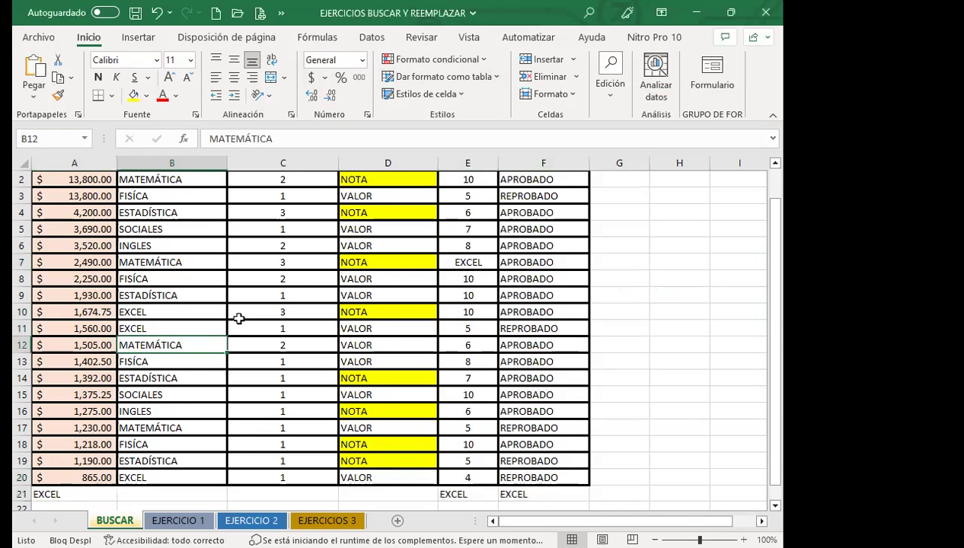
pyautogui.scroll(1, 236, 316)
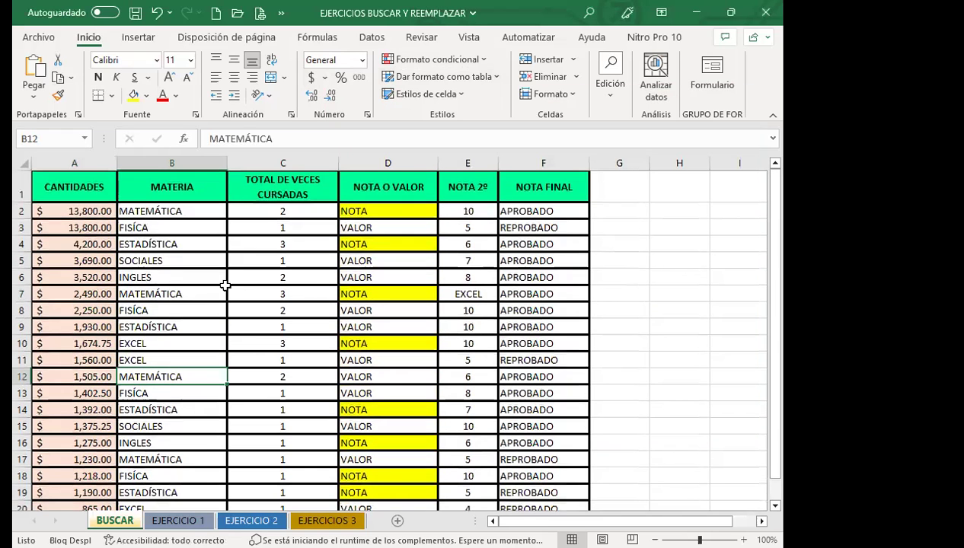
pyautogui.click(150, 342)
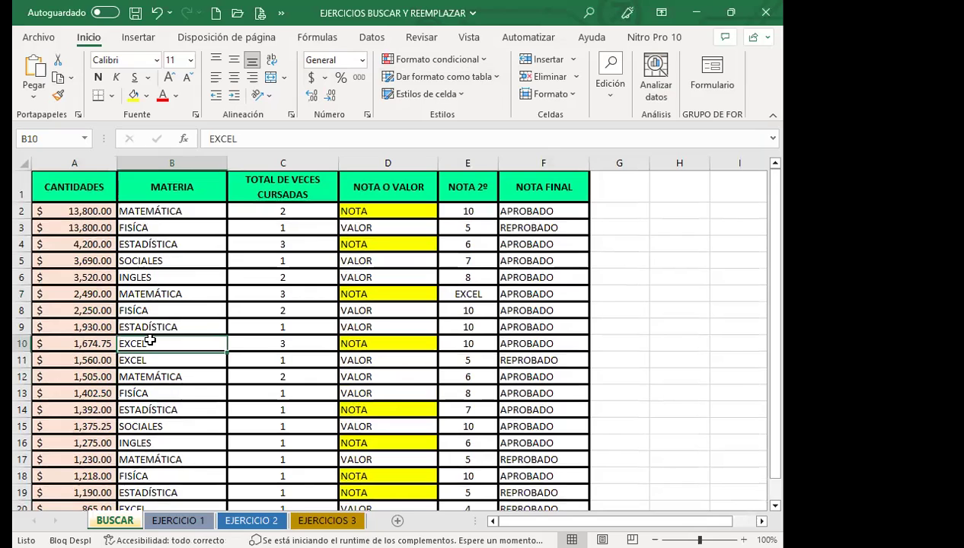
pyautogui.click(485, 298)
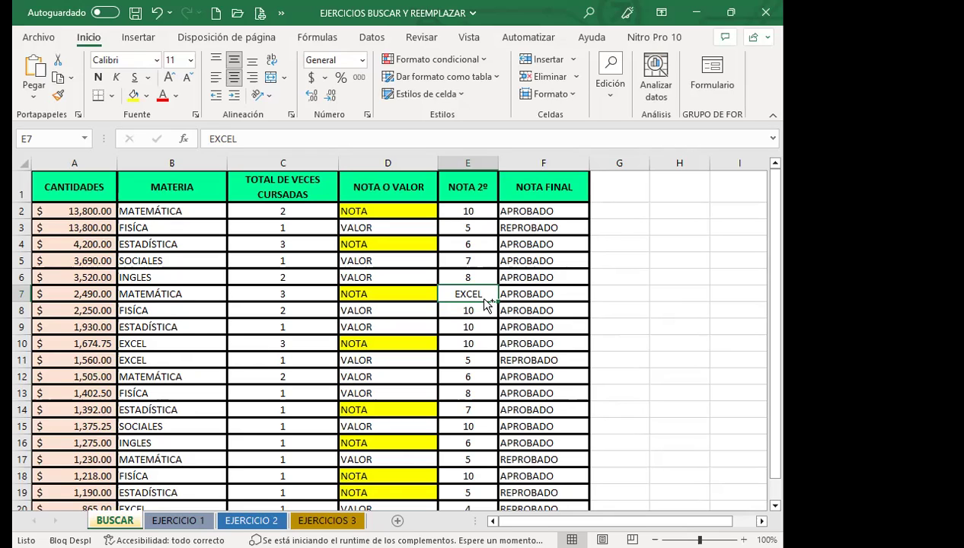
pyautogui.hotkey('ctrl', 'b')
pyautogui.click(407, 219)
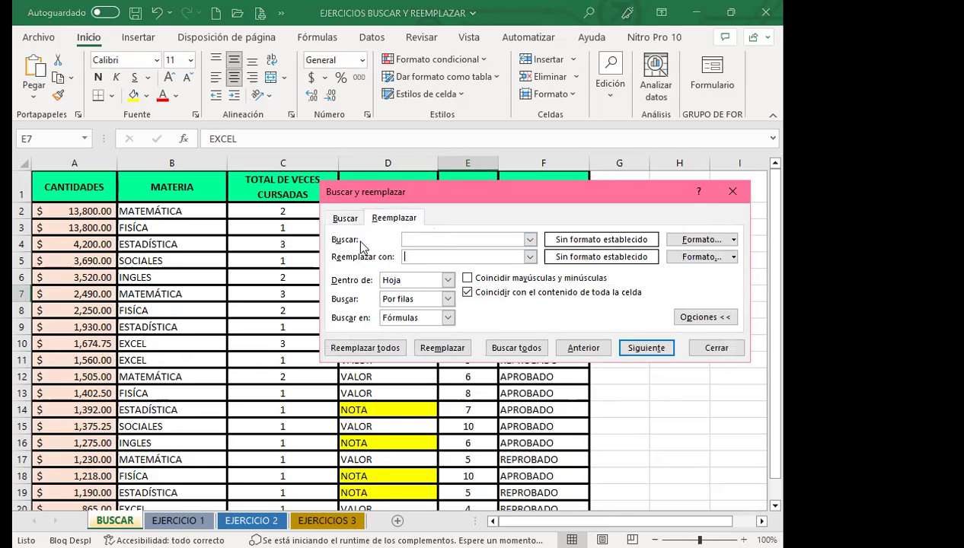
# - Switch back to Buscar and allow matches on partial cell contents
pyautogui.click(342, 219)
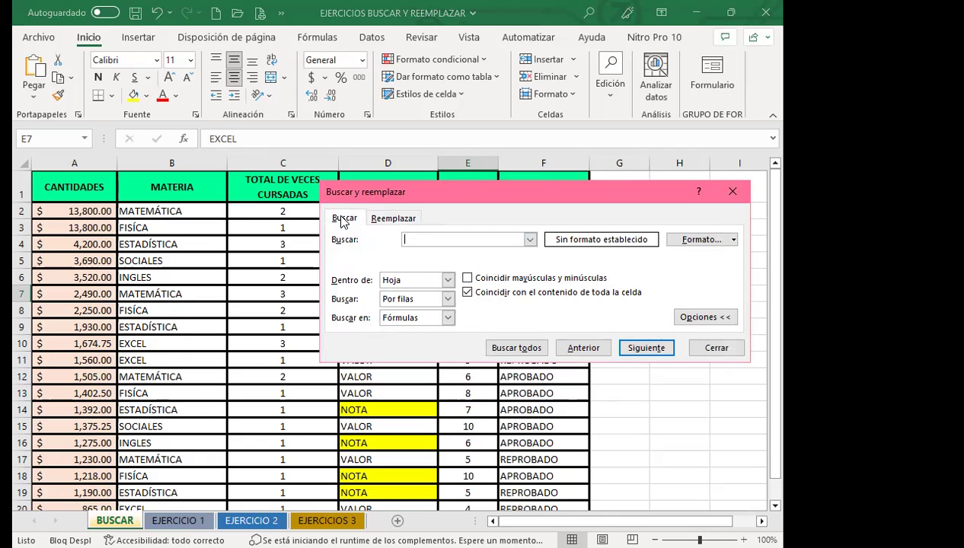
pyautogui.click(468, 293)
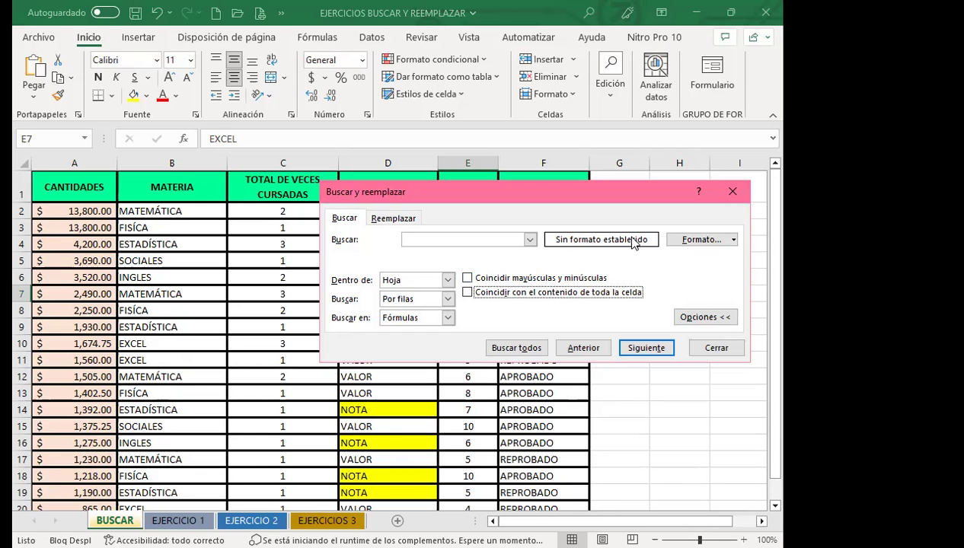
pyautogui.click(430, 238)
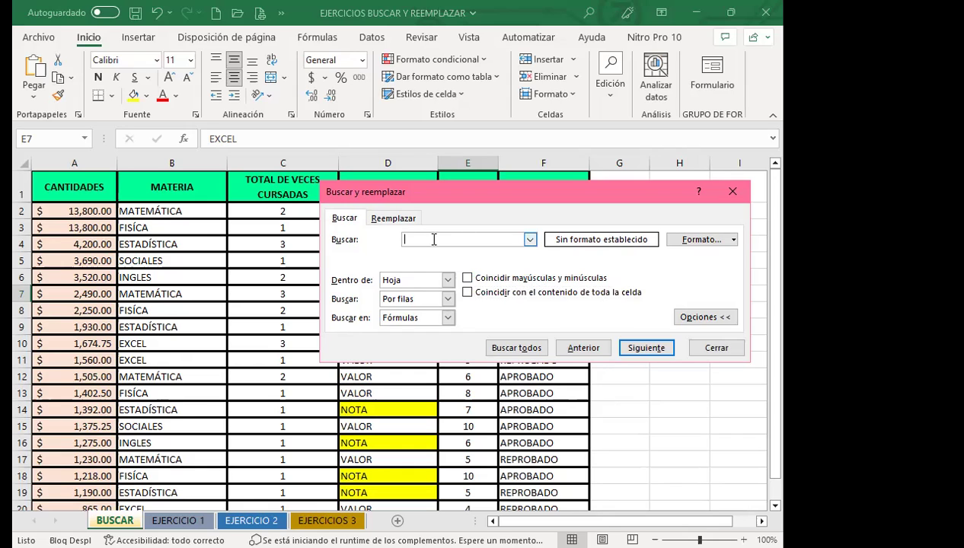
# - Review the search format's tabs without changing them, then pick the search format from a sheet cell
pyautogui.click(698, 243)
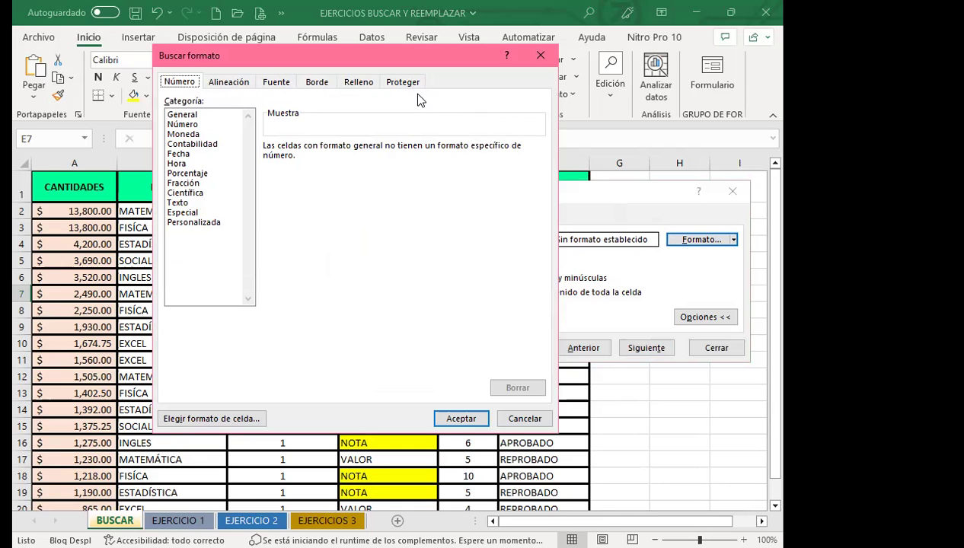
pyautogui.click(359, 83)
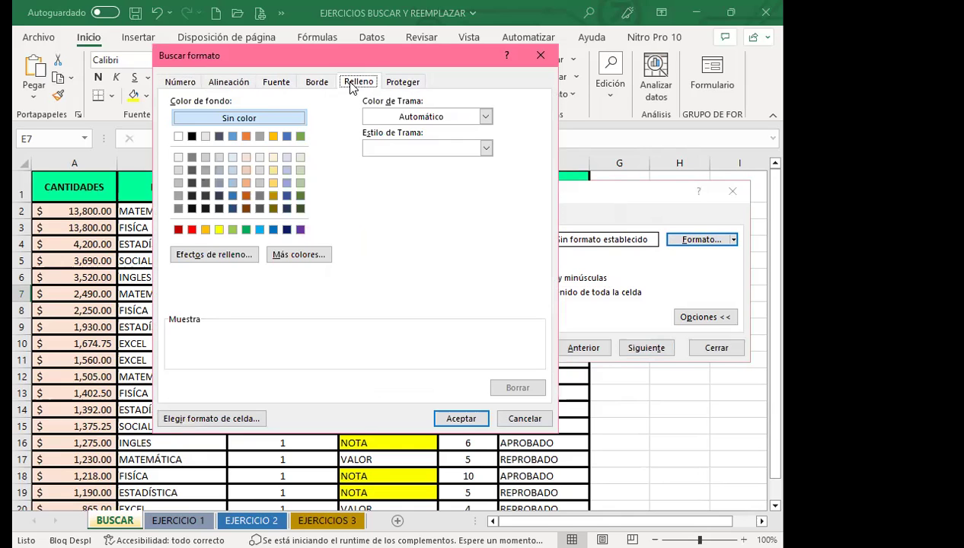
pyautogui.click(319, 84)
pyautogui.click(277, 83)
pyautogui.click(229, 82)
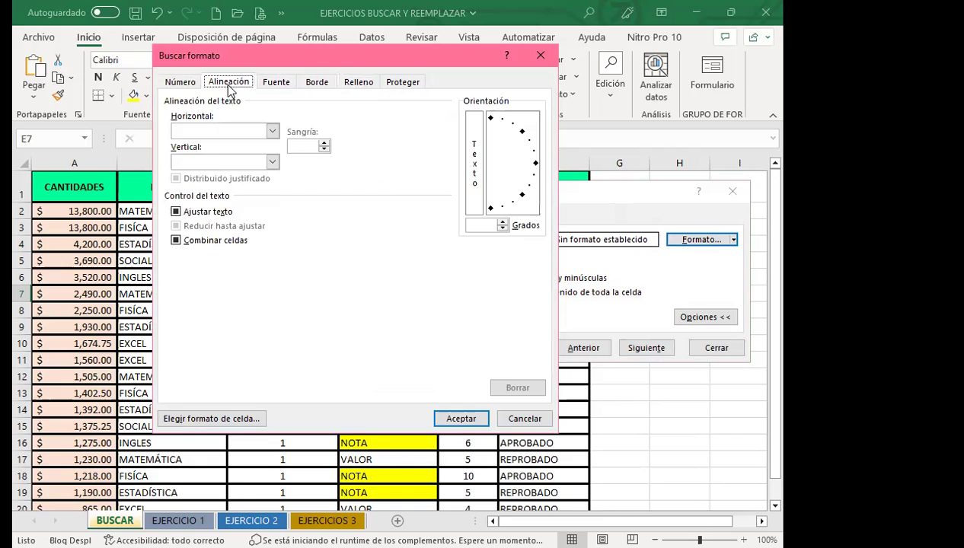
pyautogui.click(540, 55)
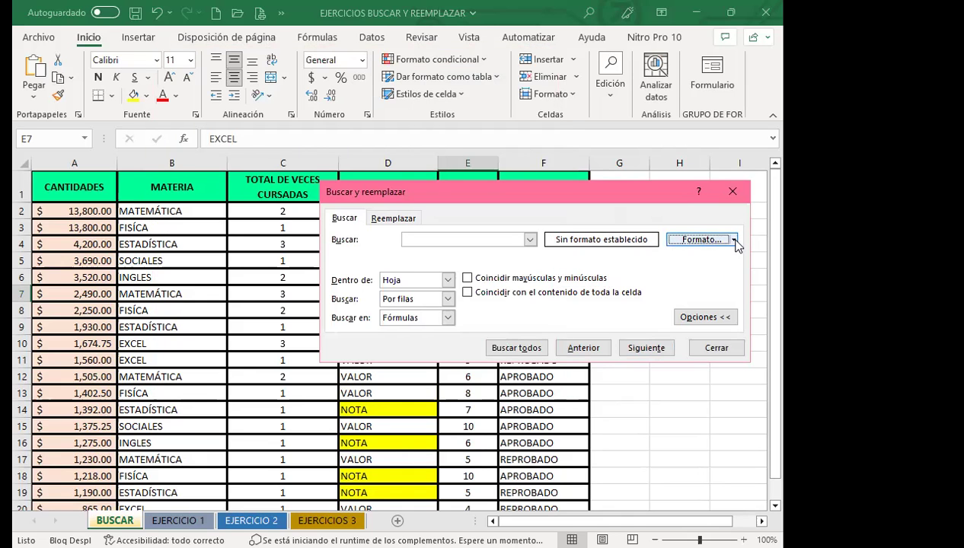
pyautogui.click(734, 240)
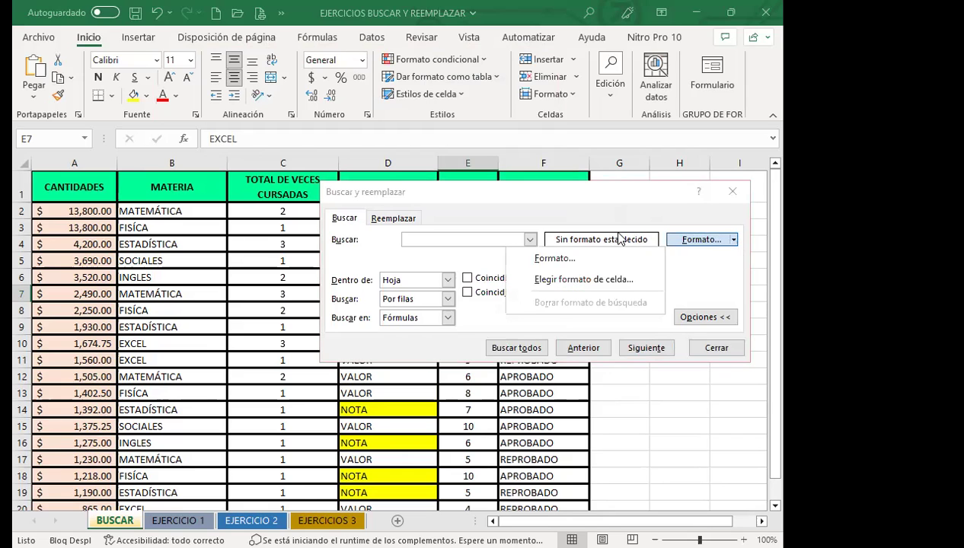
pyautogui.click(542, 280)
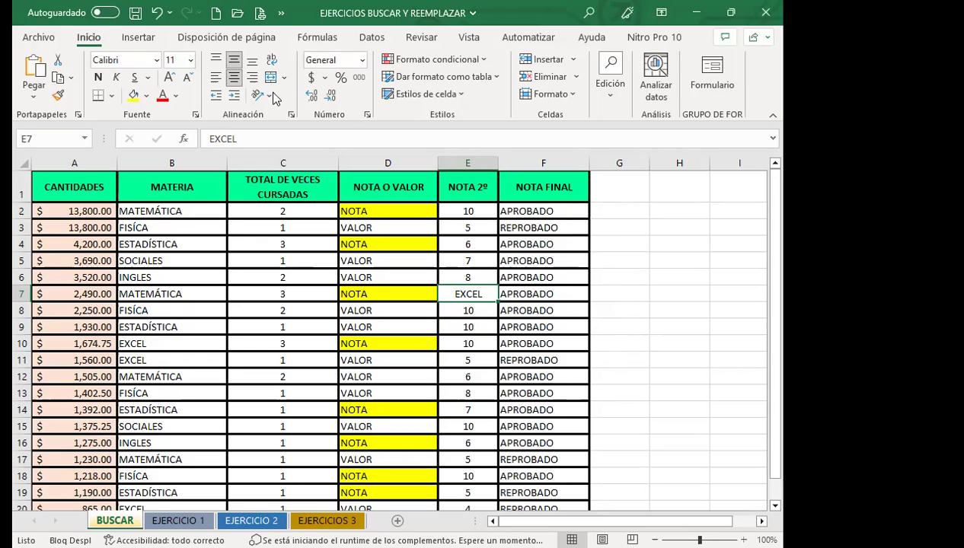
# - Search by A1's green header format and select all five matches: A1, B1, D1, E1, F1
pyautogui.click(88, 185)
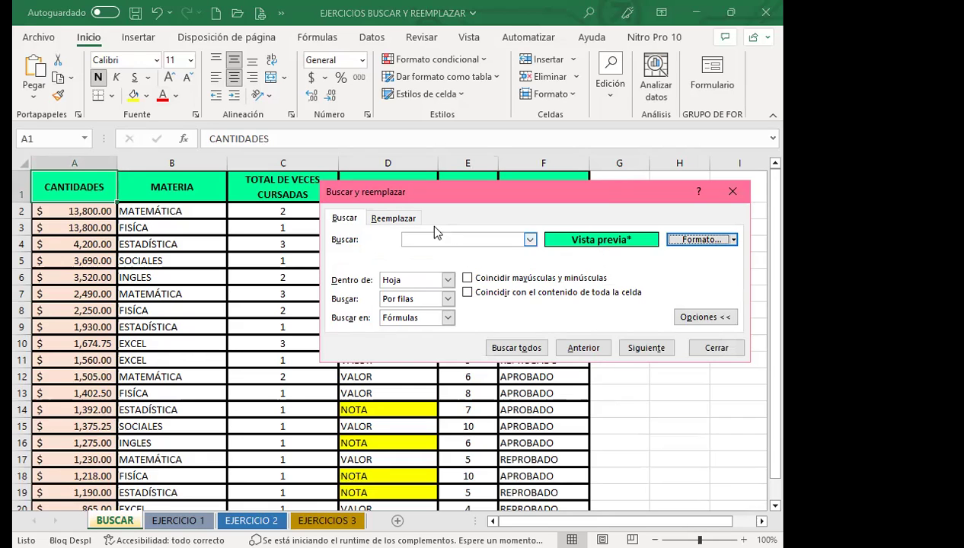
pyautogui.click(396, 219)
pyautogui.click(415, 256)
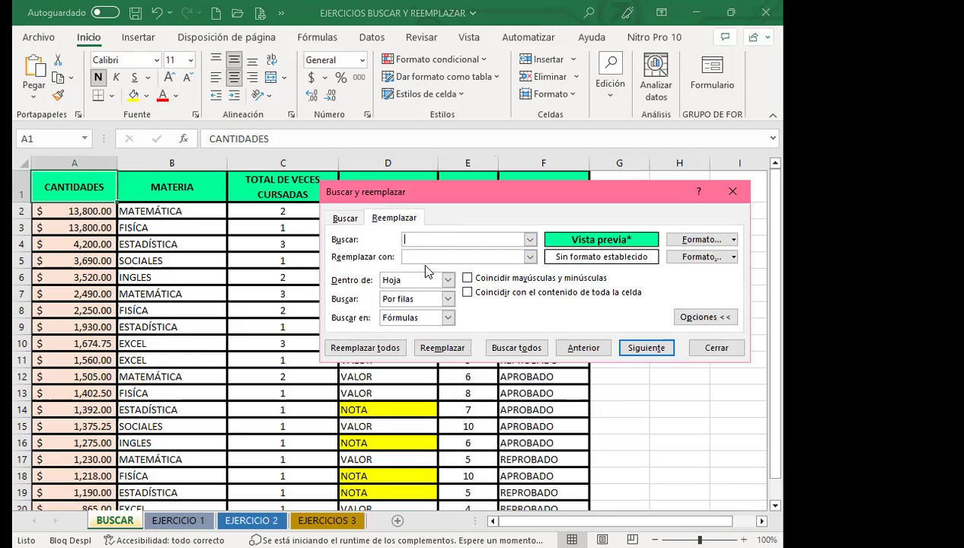
pyautogui.click(345, 219)
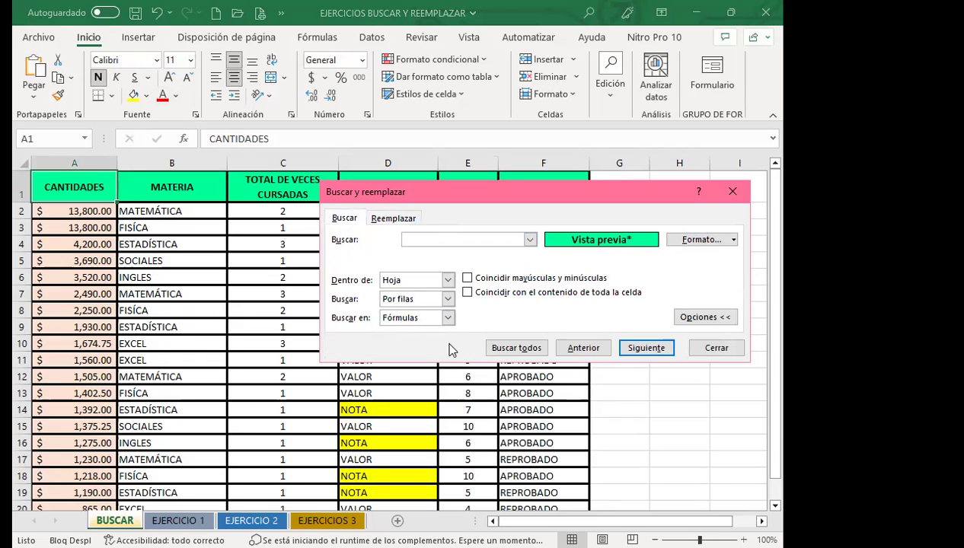
pyautogui.click(517, 347)
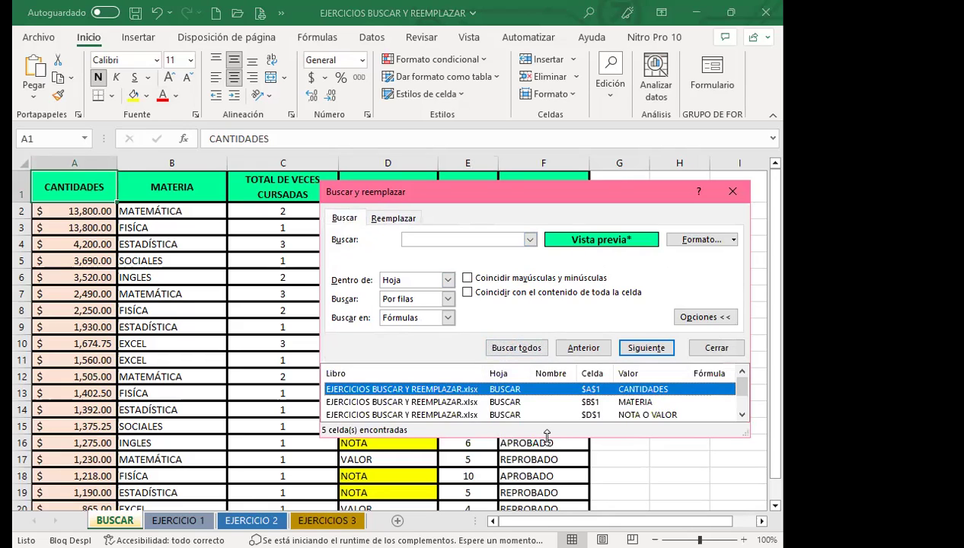
pyautogui.moveTo(453, 435); pyautogui.dragTo(451, 508)
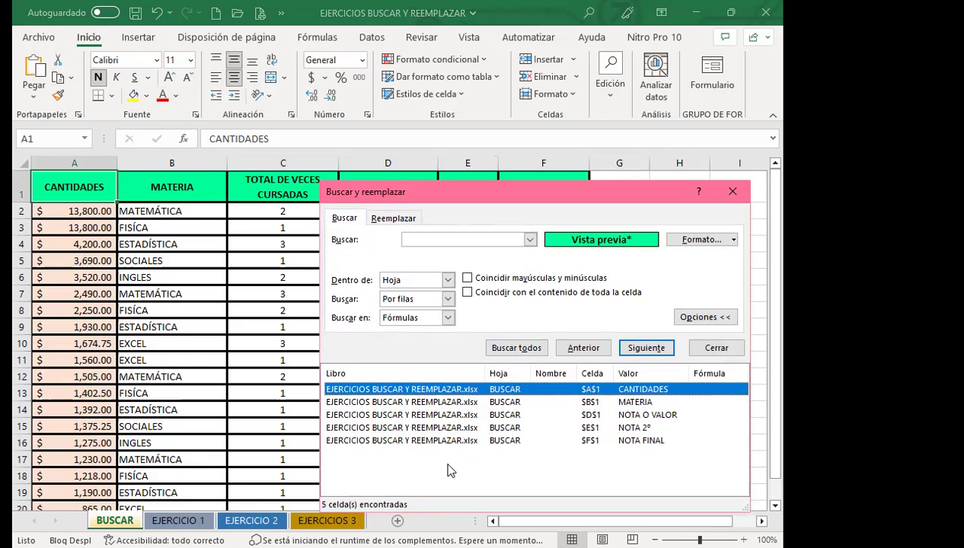
pyautogui.hotkey('ctrl', 'a')
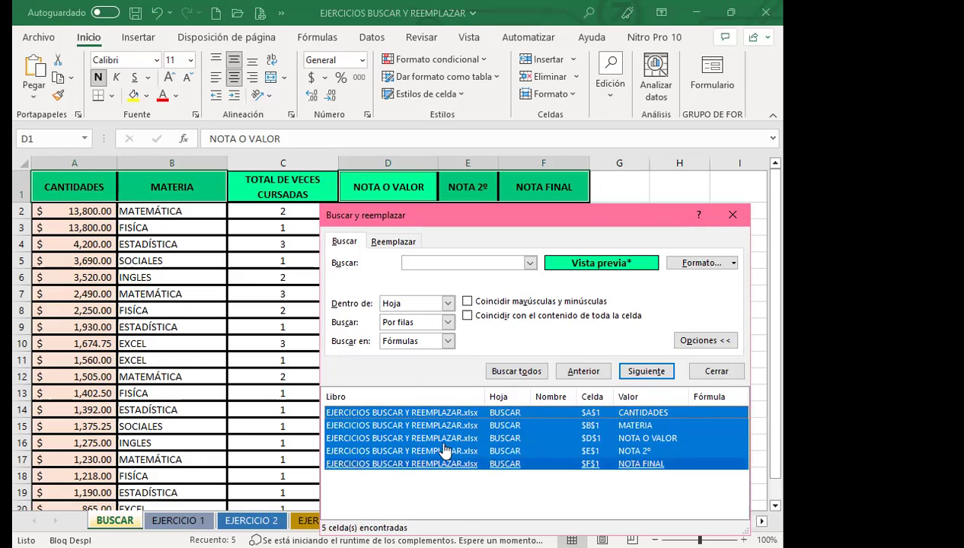
# - On Reemplazar, open the gradient fill effects for the replacement format
pyautogui.click(401, 242)
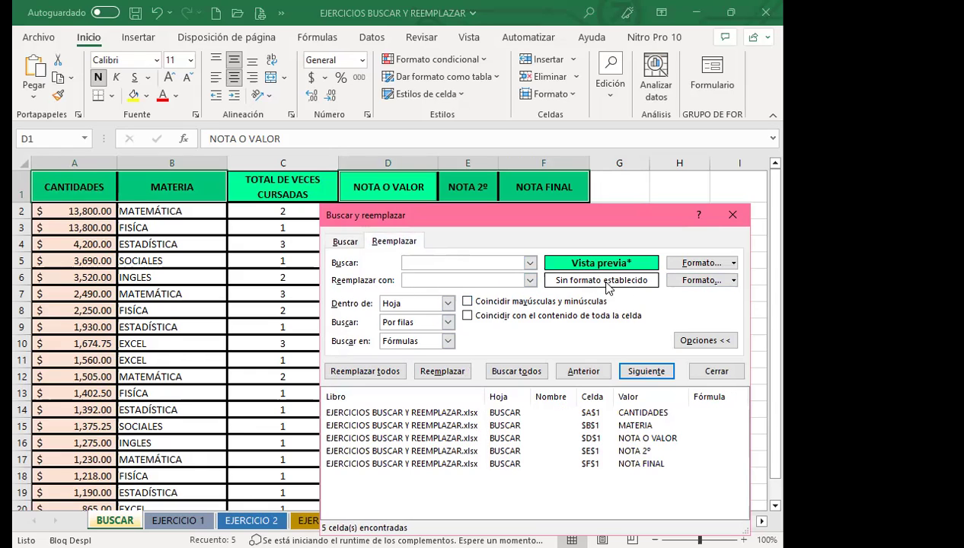
pyautogui.click(736, 280)
pyautogui.click(578, 299)
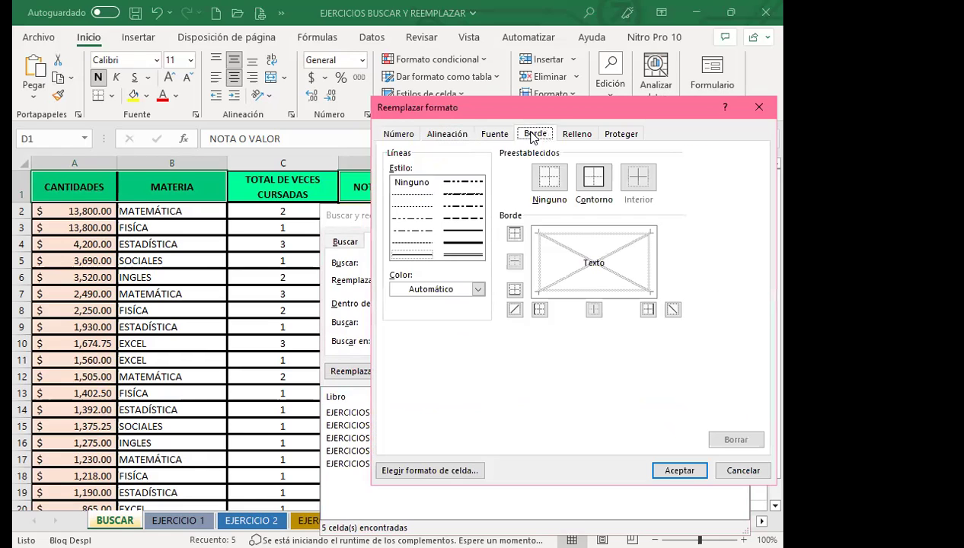
pyautogui.click(485, 136)
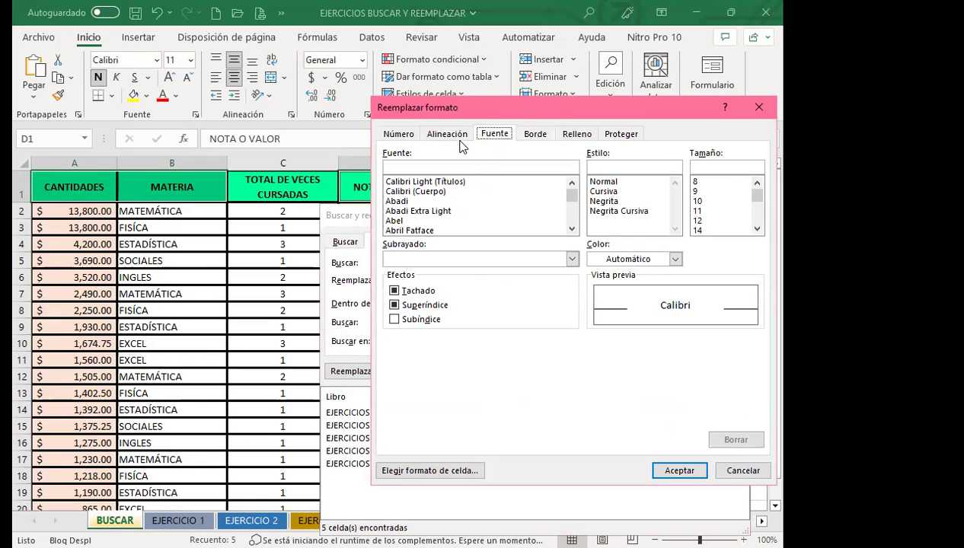
pyautogui.click(576, 134)
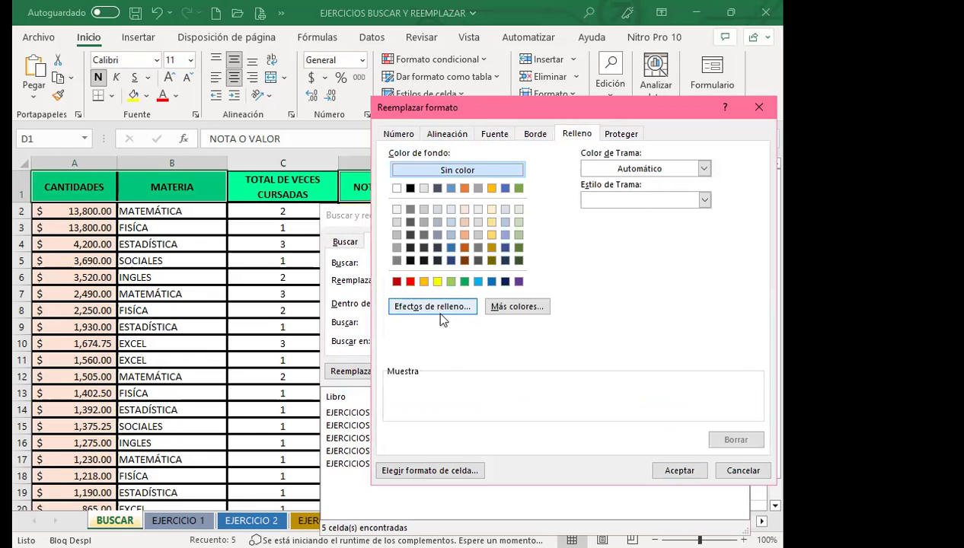
pyautogui.click(439, 312)
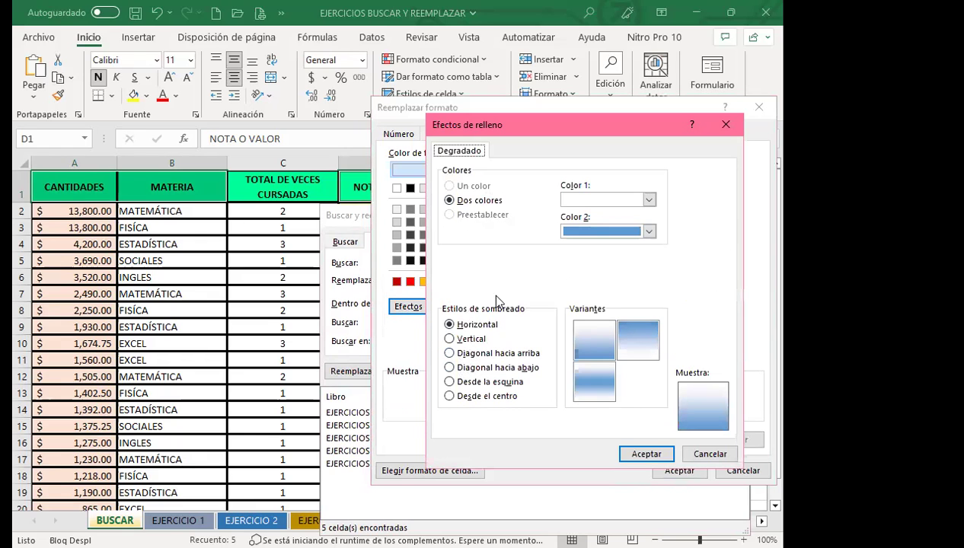
# - Set gradient Color 1 to dark orange and Color 2 to light orange, then confirm
pyautogui.click(649, 200)
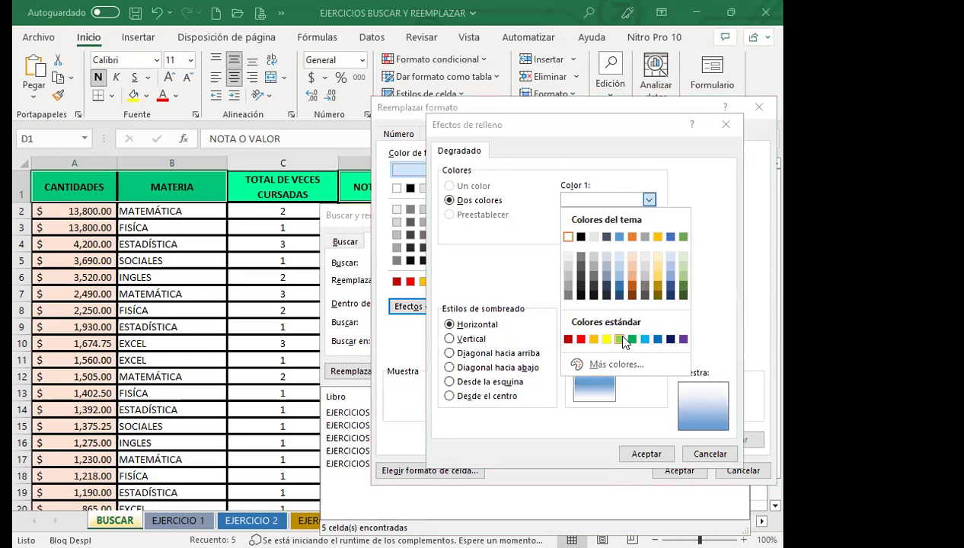
pyautogui.click(619, 342)
pyautogui.click(634, 339)
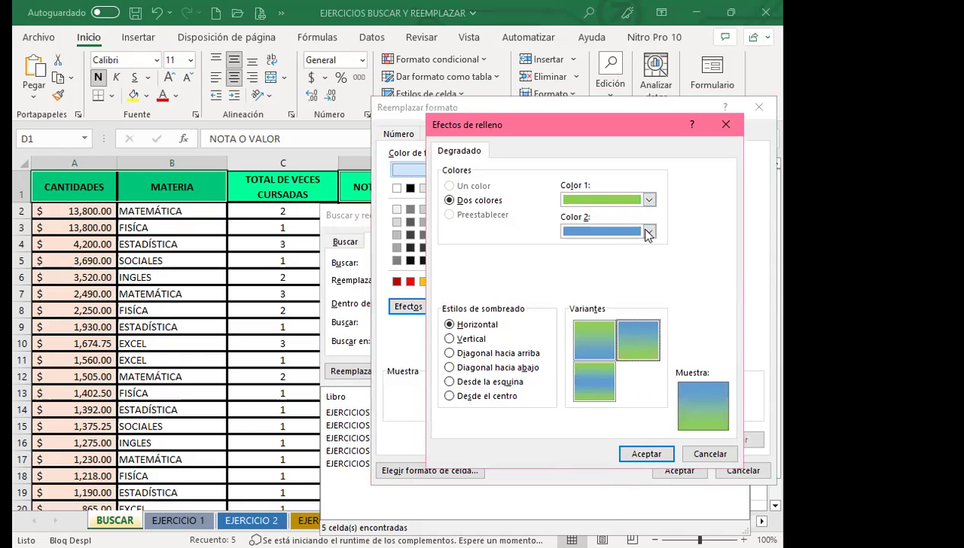
pyautogui.click(648, 199)
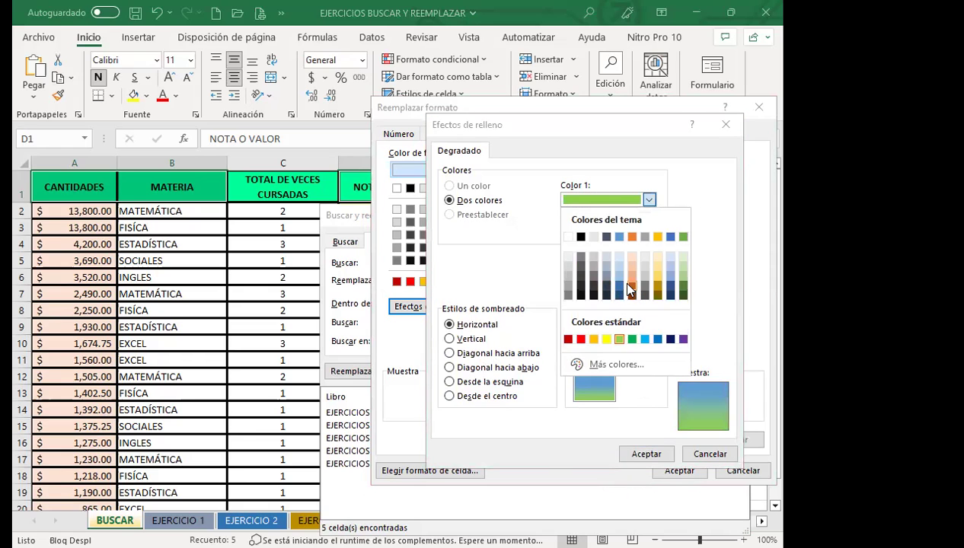
pyautogui.click(629, 291)
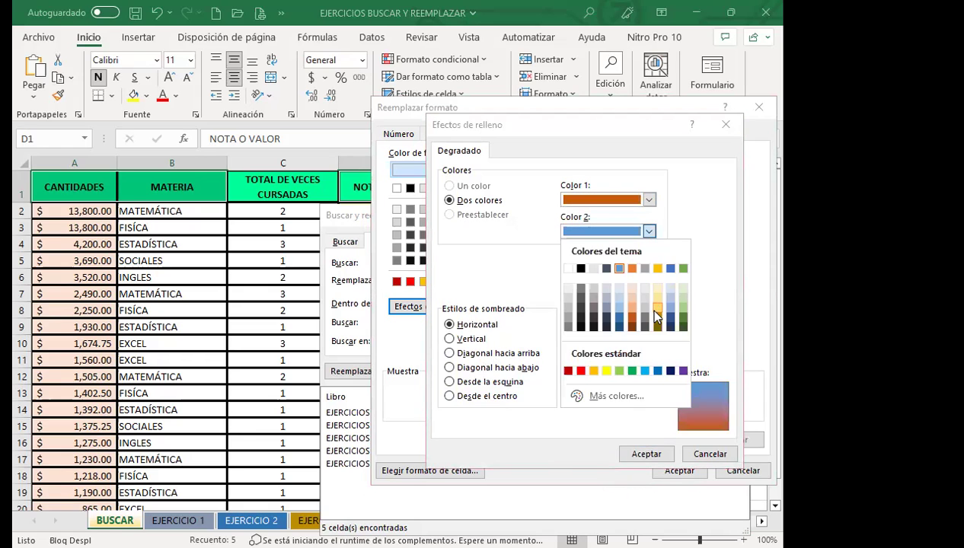
pyautogui.click(655, 312)
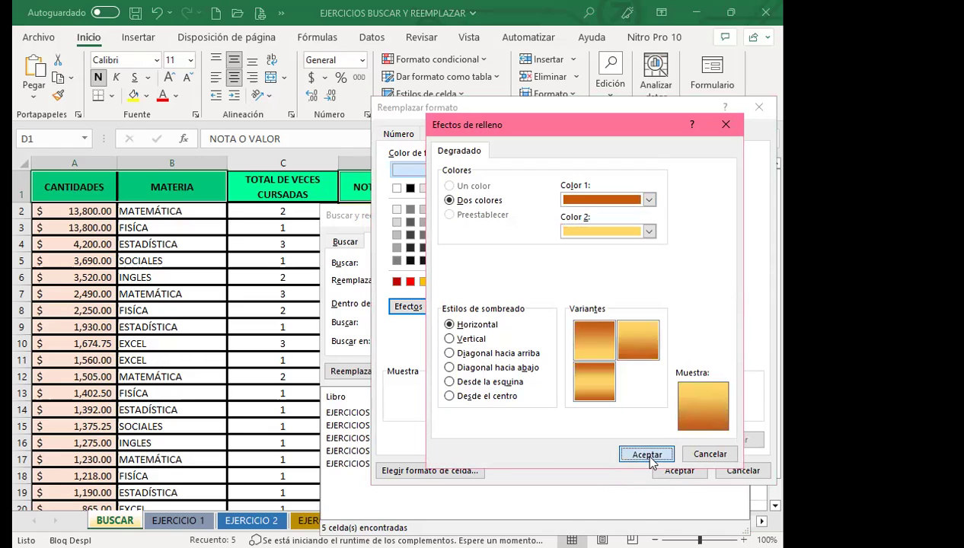
pyautogui.click(643, 454)
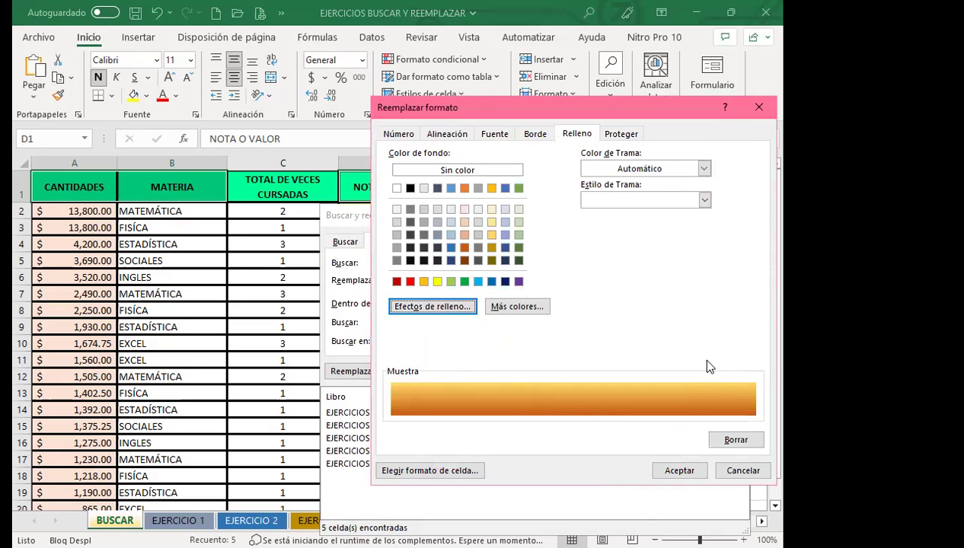
pyautogui.click(672, 472)
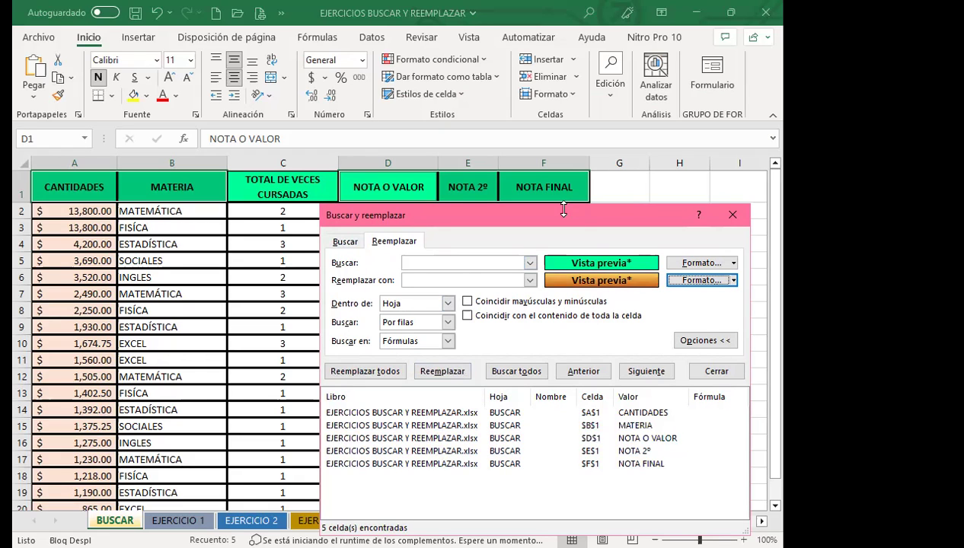
# - Give the five green headers A1, B1, D1, E1 and F1 the orange gradient, then close the dialog
pyautogui.moveTo(564, 210); pyautogui.dragTo(564, 143)
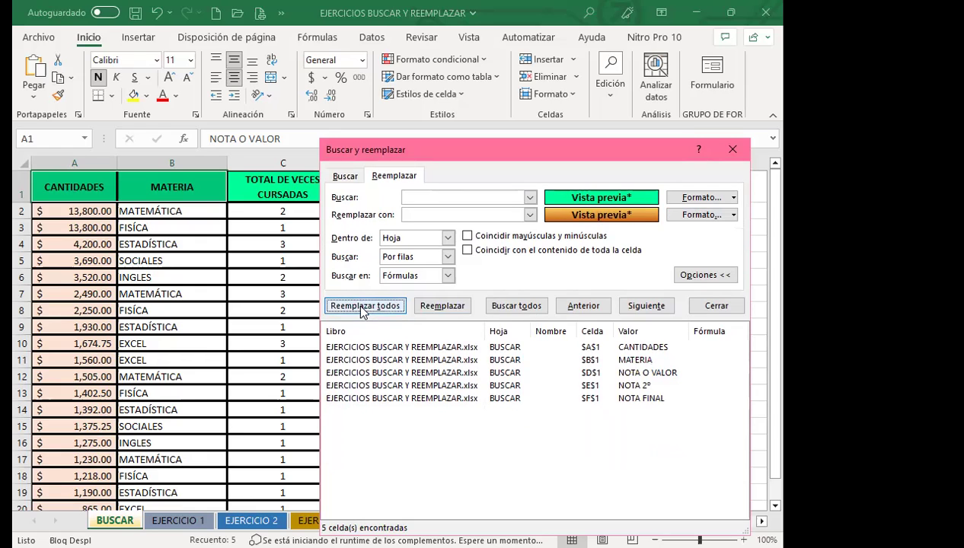
pyautogui.click(356, 303)
pyautogui.click(403, 323)
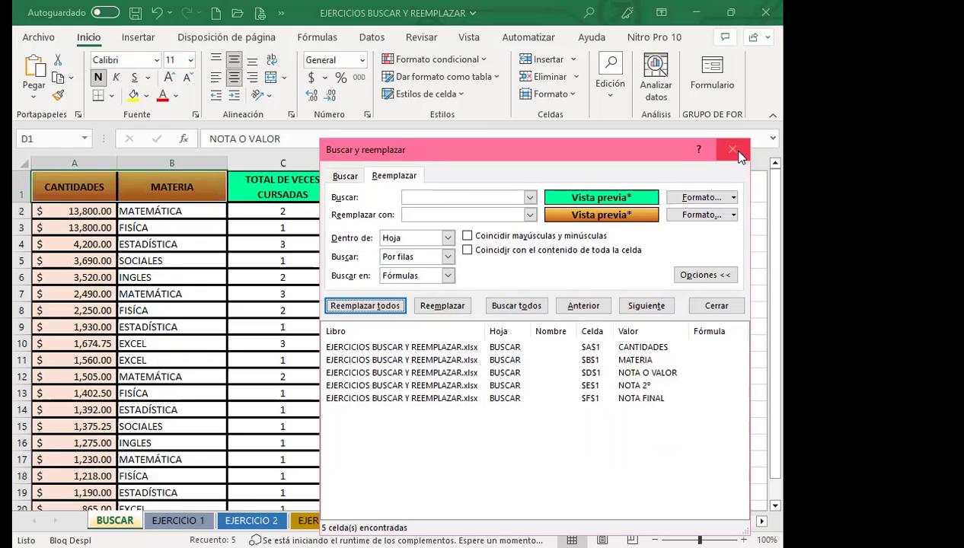
pyautogui.click(733, 148)
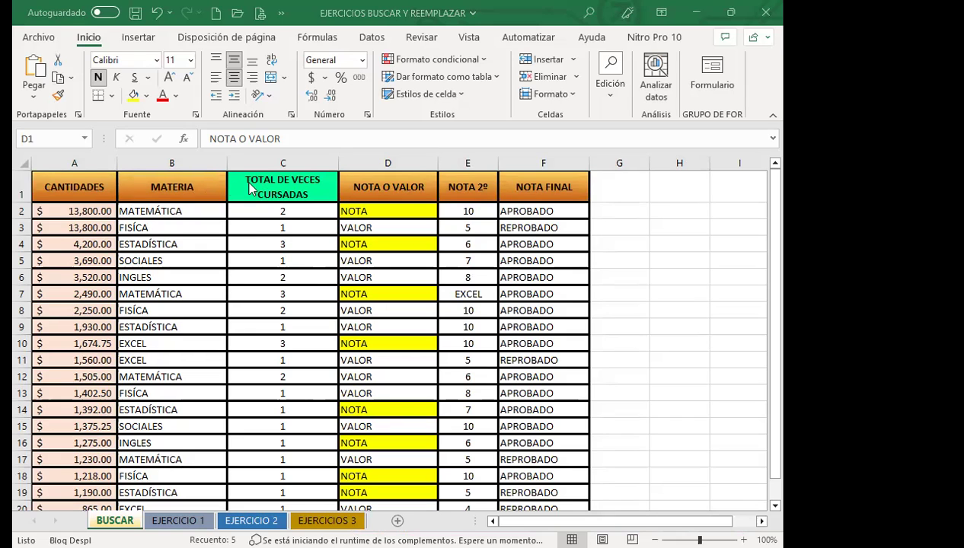
# - Inspect the recoloured header cells in A1:F1 one by one, along with cell C4
pyautogui.click(71, 185)
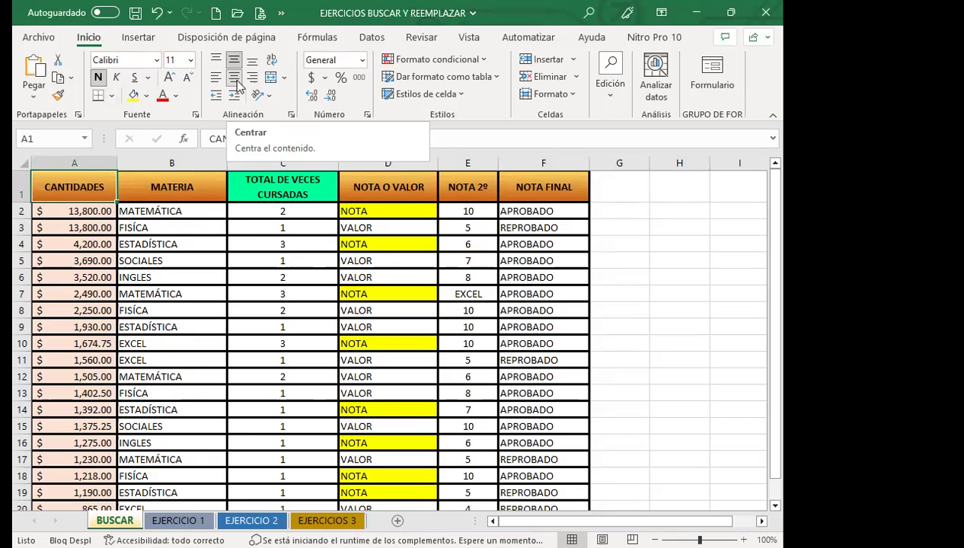
pyautogui.click(153, 186)
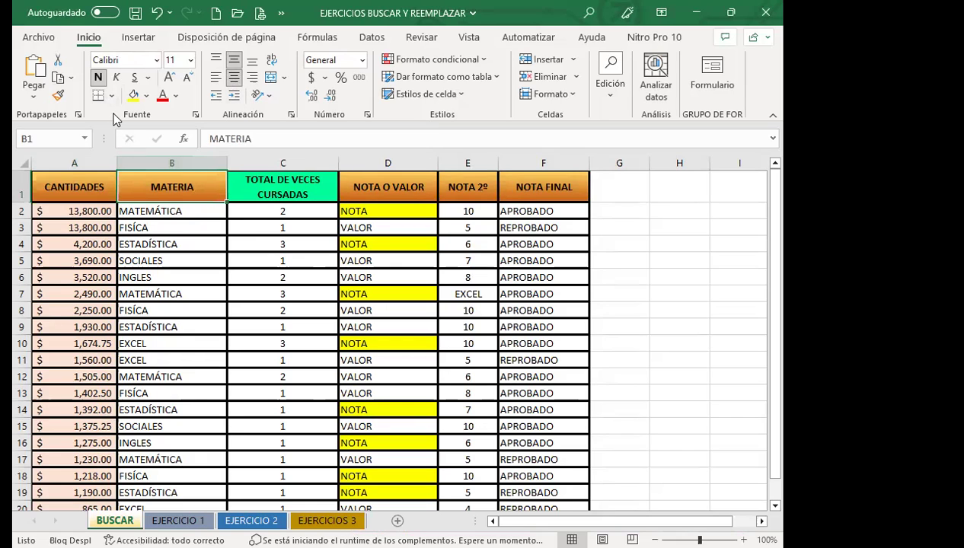
pyautogui.click(377, 176)
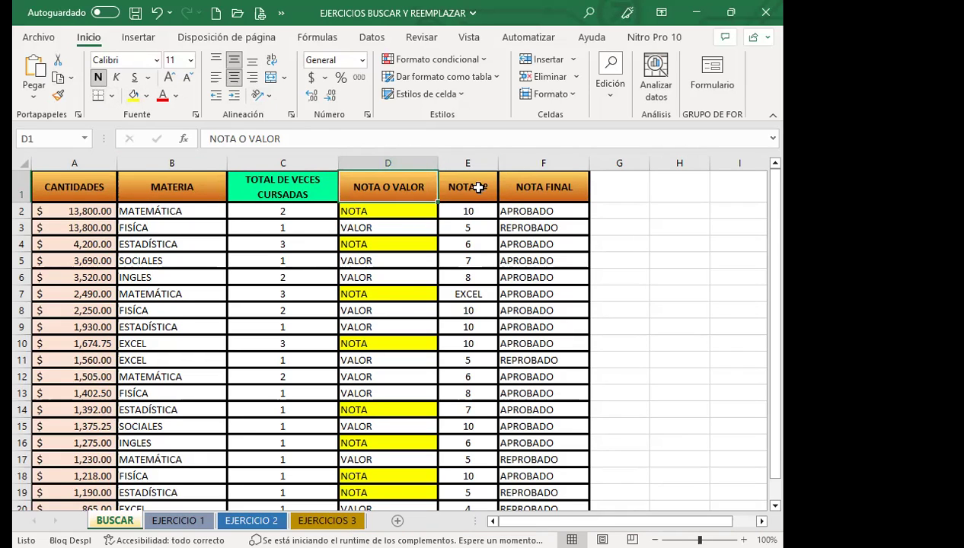
pyautogui.click(476, 184)
pyautogui.click(540, 190)
pyautogui.click(55, 190)
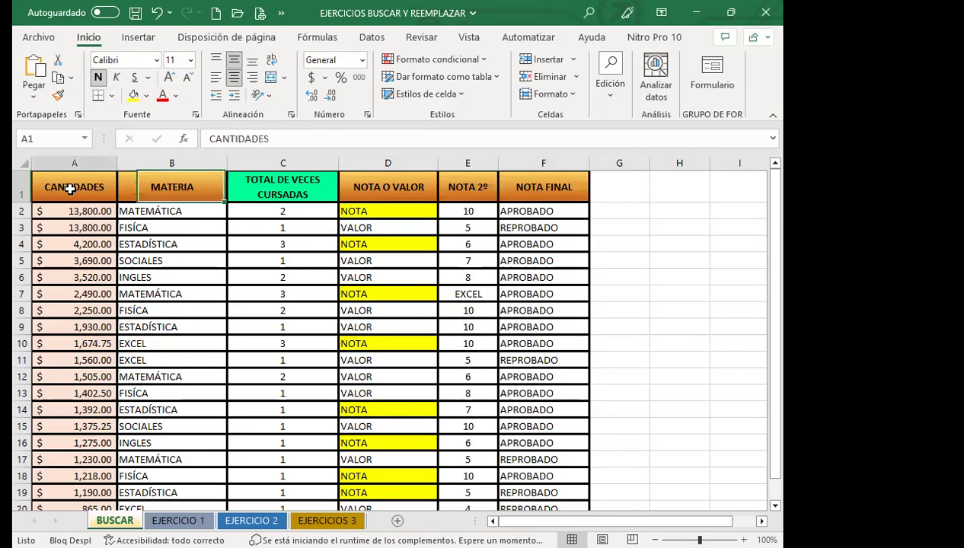
pyautogui.click(218, 195)
pyautogui.click(420, 188)
pyautogui.click(468, 188)
pyautogui.click(548, 180)
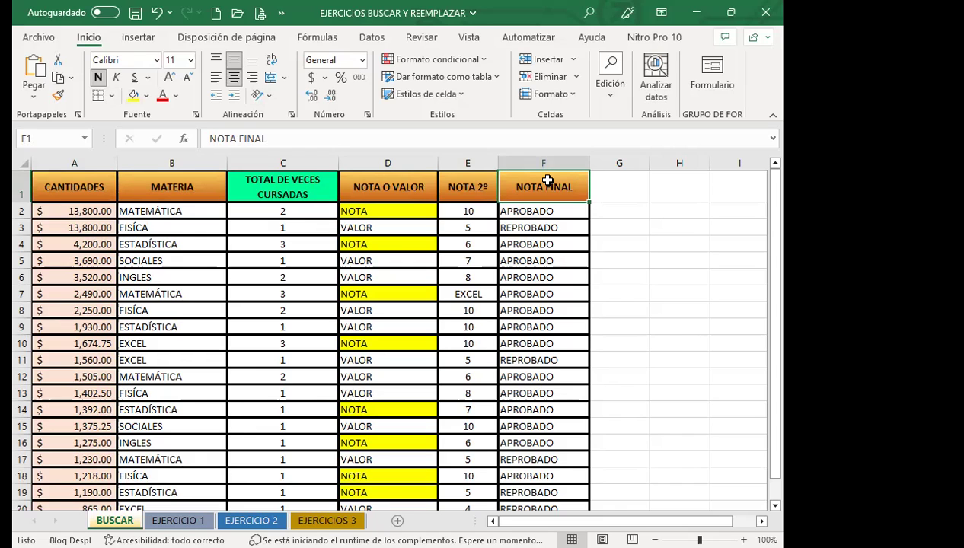
pyautogui.click(314, 189)
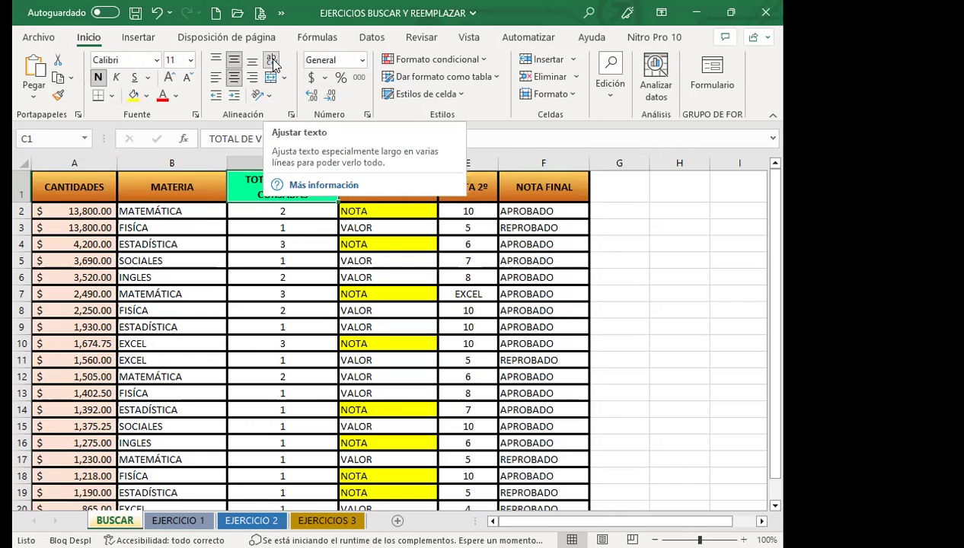
pyautogui.click(286, 239)
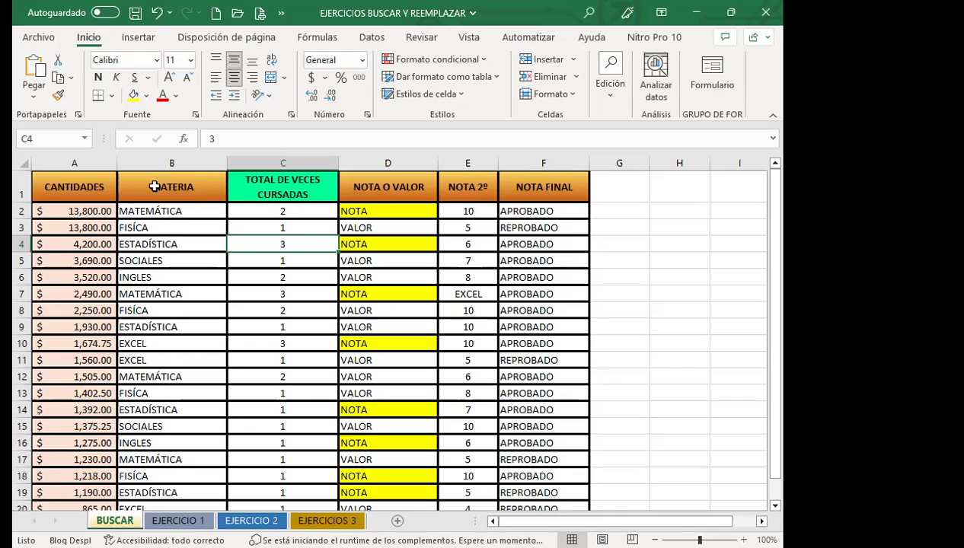
pyautogui.click(137, 187)
pyautogui.click(380, 188)
pyautogui.click(475, 187)
pyautogui.click(543, 186)
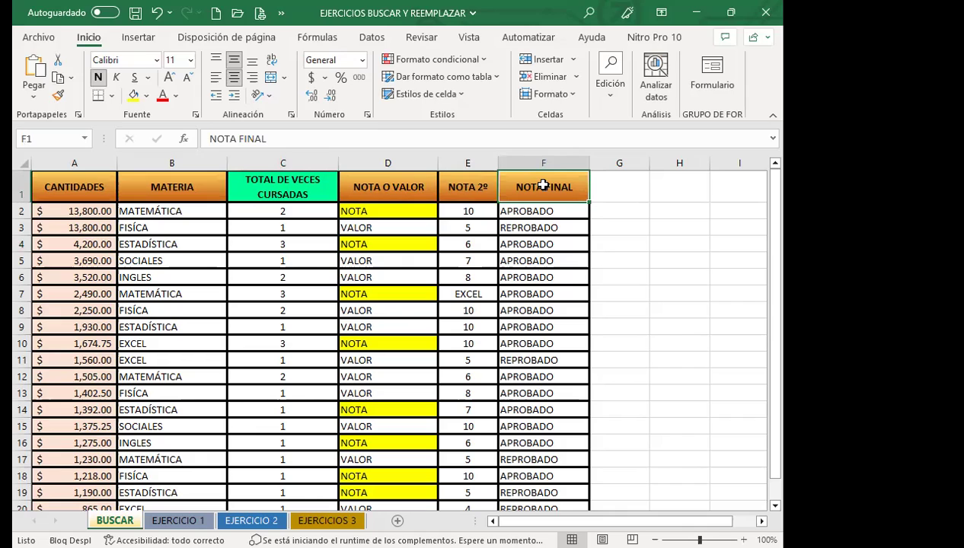
pyautogui.click(284, 190)
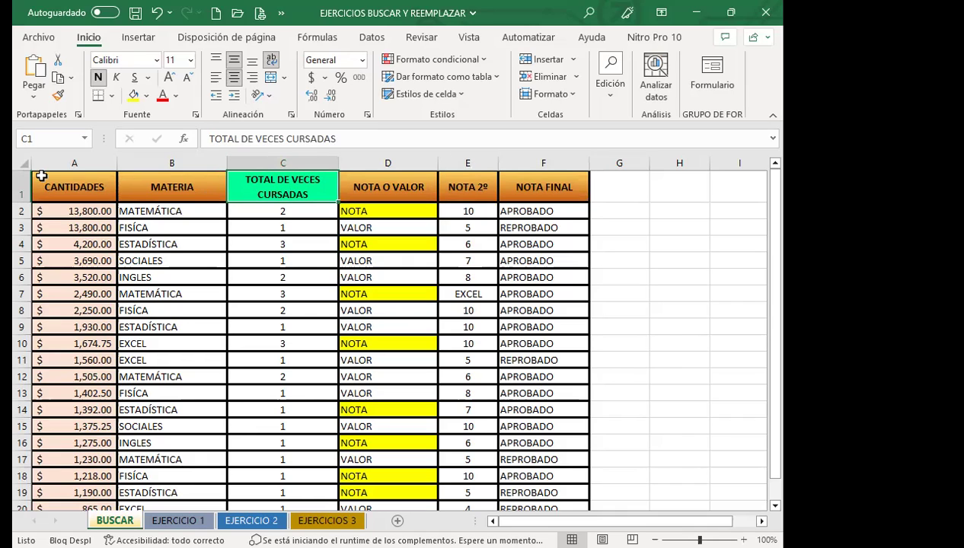
# - Apply Wrap Text to the header row A1:F1 and review the wrapped headers
pyautogui.moveTo(39, 175); pyautogui.dragTo(304, 177)
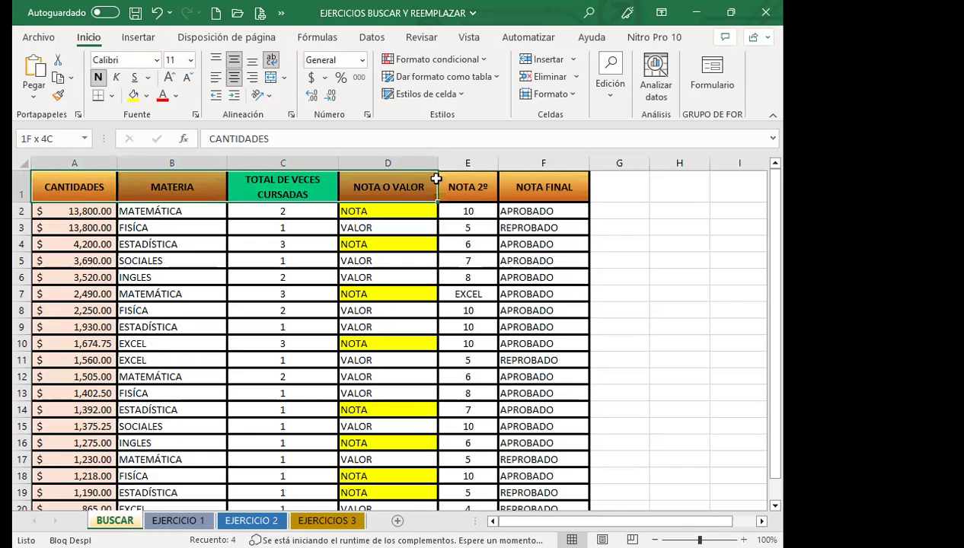
pyautogui.moveTo(303, 176); pyautogui.dragTo(561, 187)
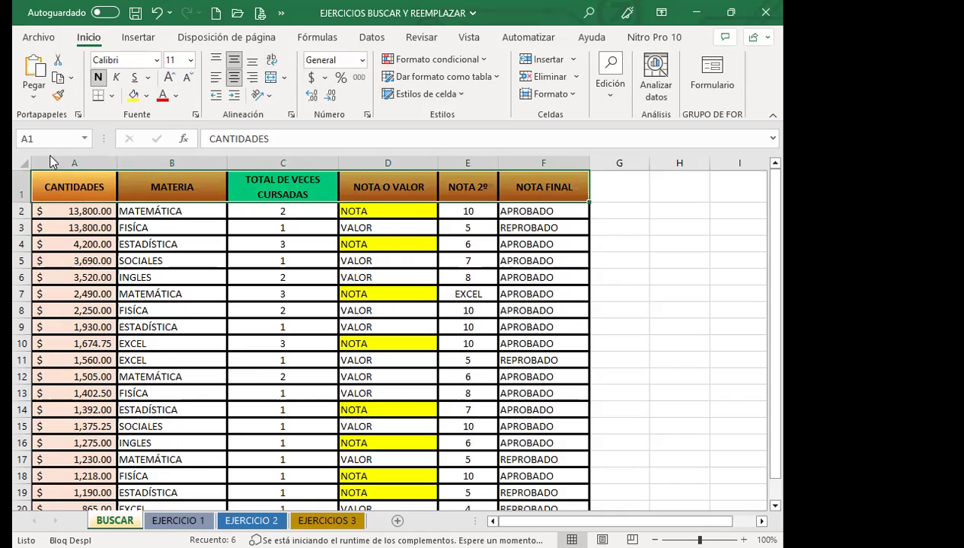
pyautogui.click(271, 59)
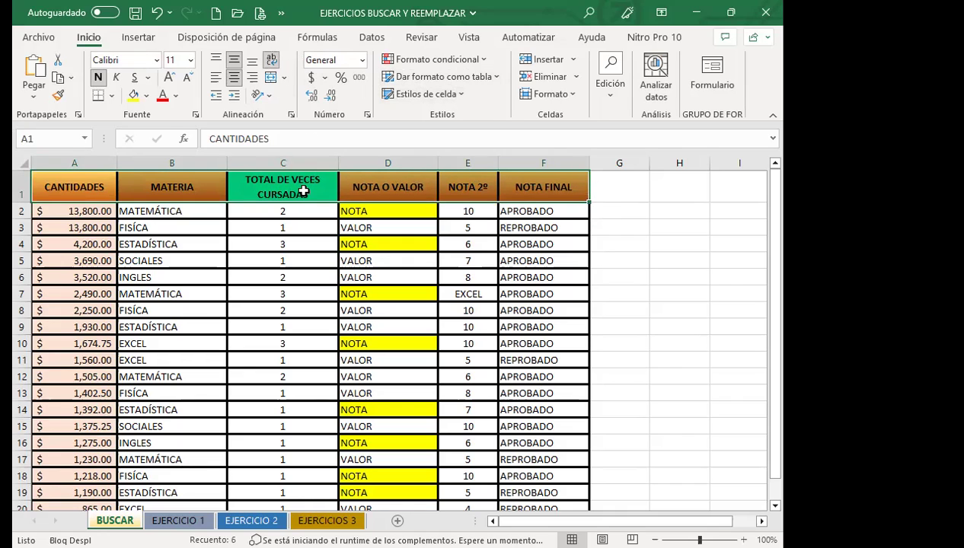
pyautogui.click(303, 192)
pyautogui.click(61, 184)
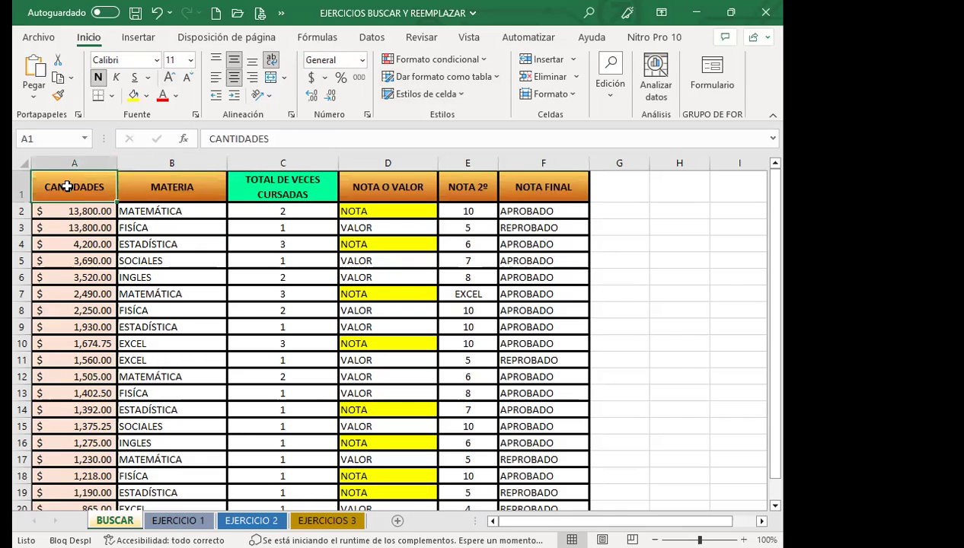
pyautogui.moveTo(82, 185); pyautogui.dragTo(519, 192)
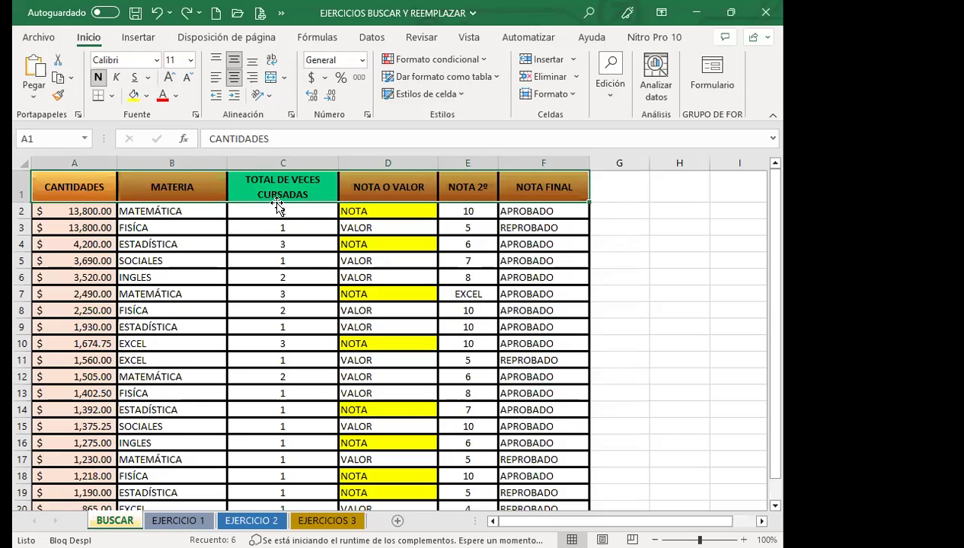
pyautogui.click(268, 185)
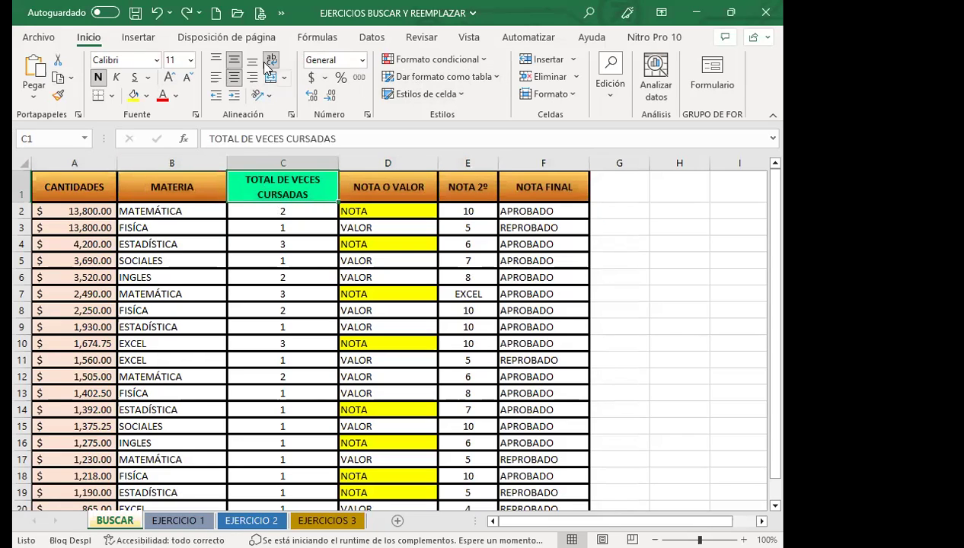
pyautogui.click(192, 190)
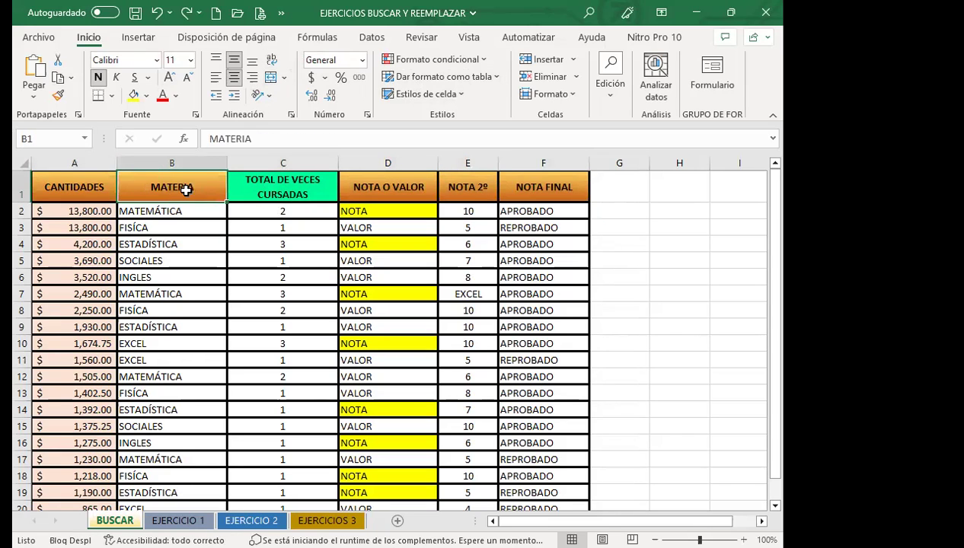
pyautogui.click(77, 185)
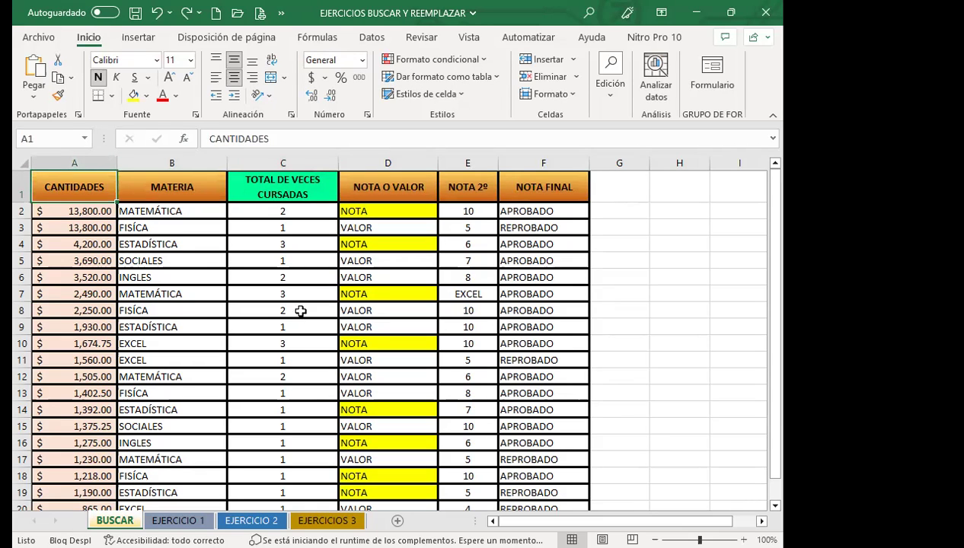
pyautogui.click(283, 181)
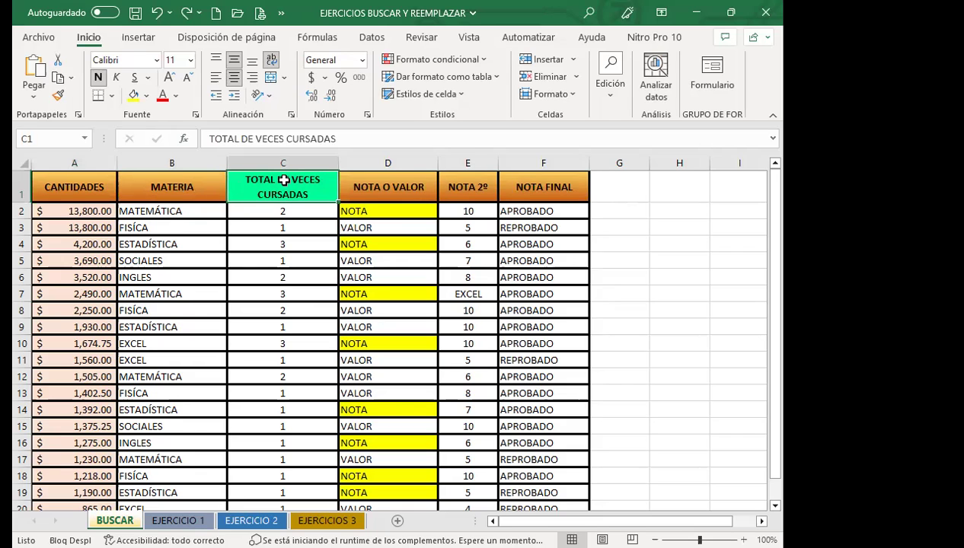
# - Undo an accidental paste into C6, then reopen Find and Replace with Ctrl+B
pyautogui.click(287, 279)
pyautogui.hotkey('ctrl', 'v')
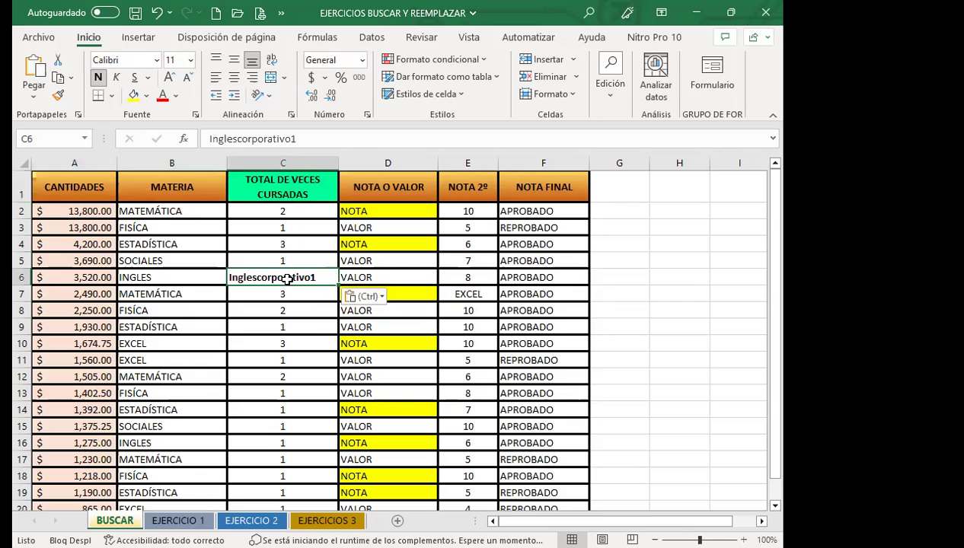
pyautogui.hotkey('ctrl', 'z')
pyautogui.click(286, 311)
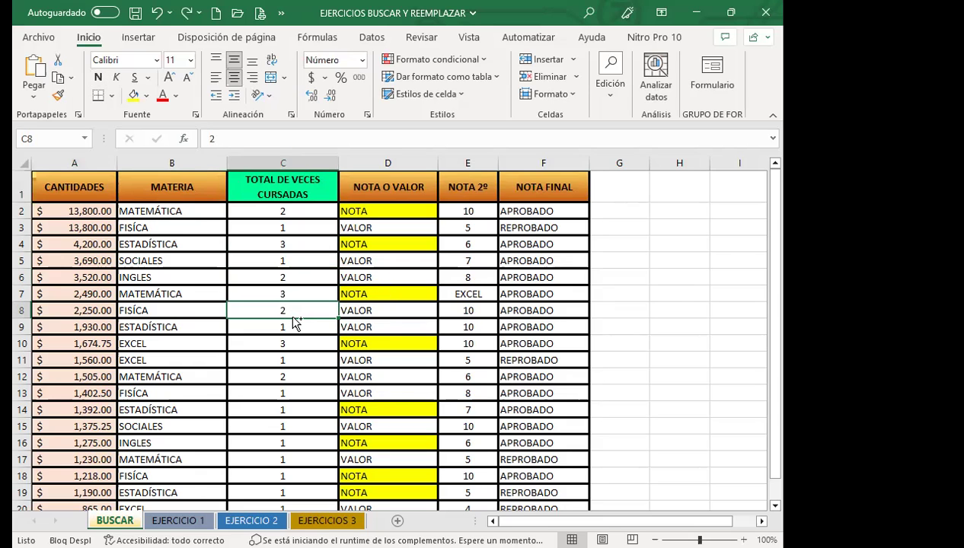
pyautogui.hotkey('ctrl', 'b')
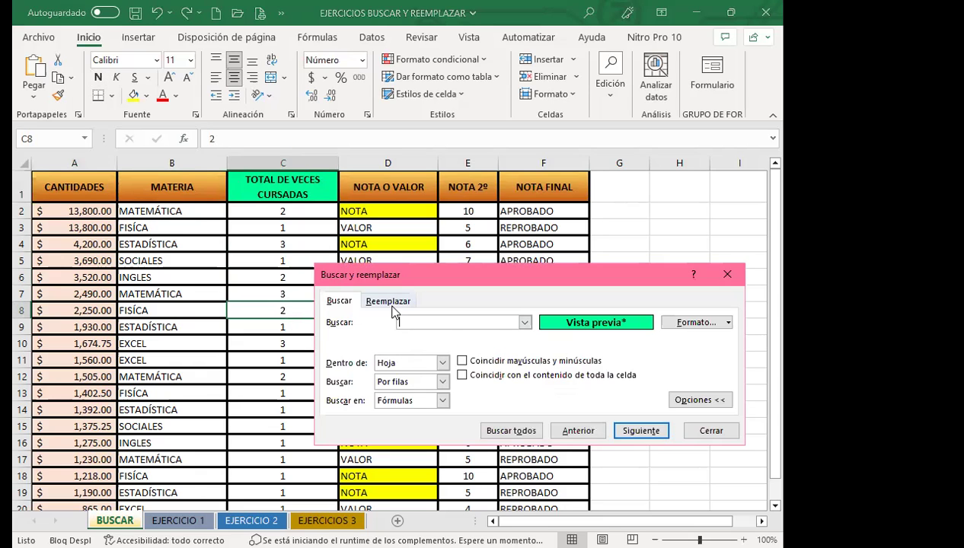
# - Clear the previous search and replacement formats in Find and Replace
pyautogui.click(388, 301)
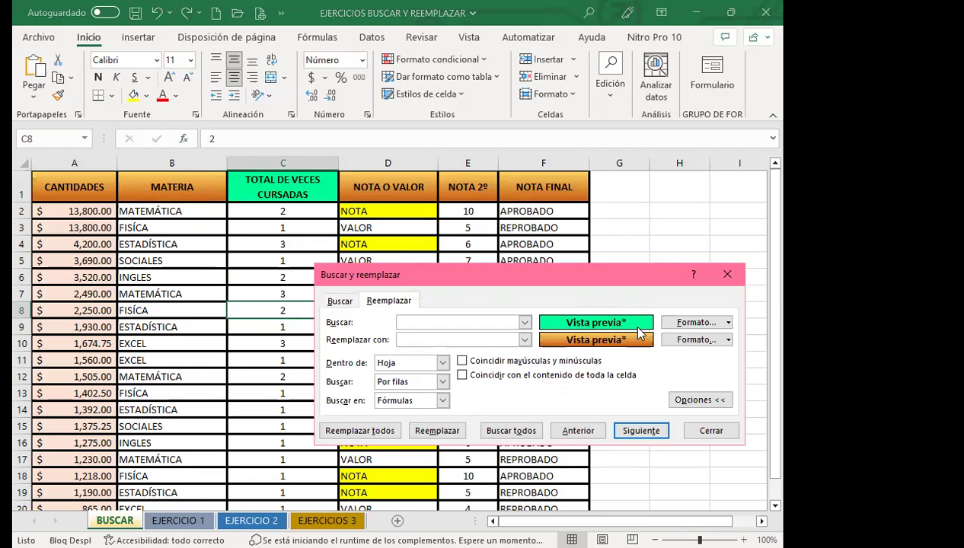
pyautogui.click(730, 323)
pyautogui.click(575, 385)
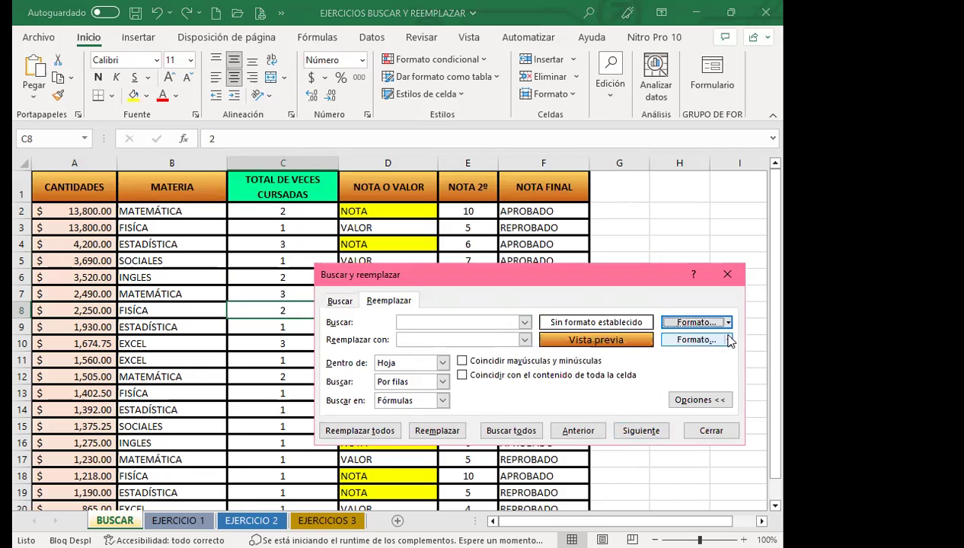
pyautogui.click(728, 340)
pyautogui.click(573, 404)
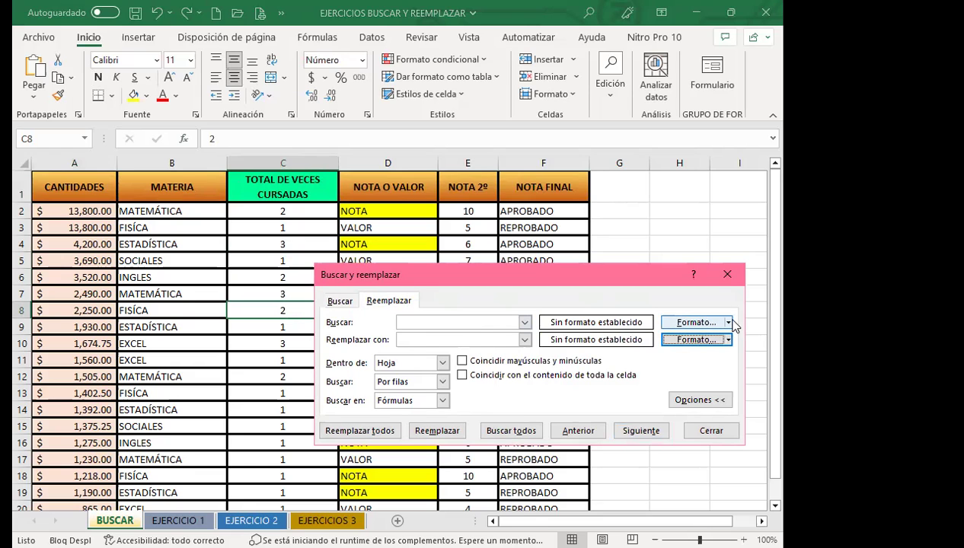
# - Use cell A2's peach CANTIDADES format as the search criterion
pyautogui.click(340, 301)
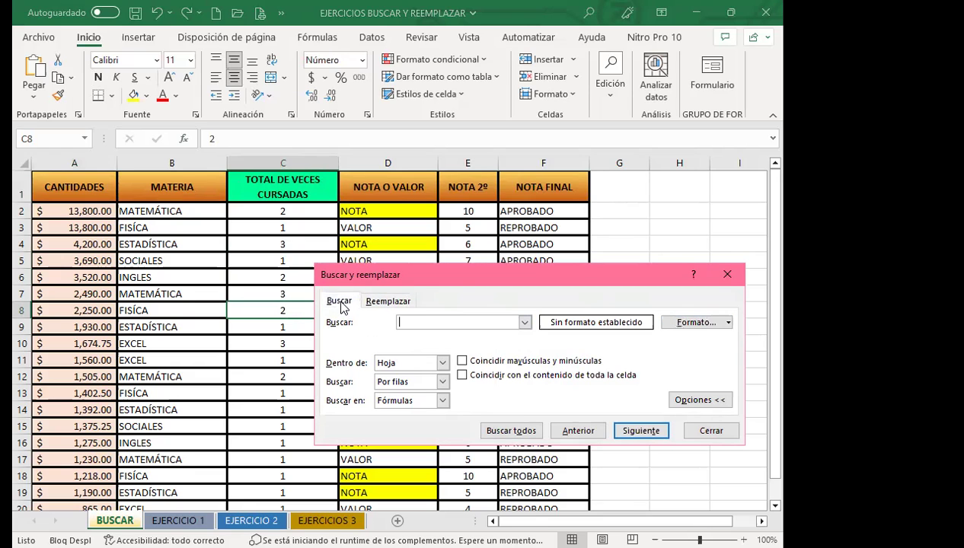
pyautogui.click(728, 323)
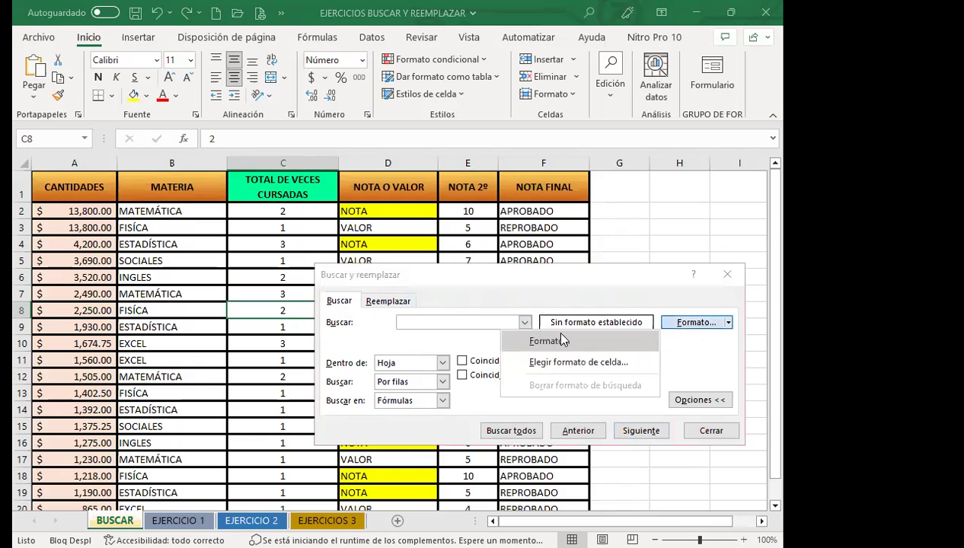
pyautogui.click(543, 357)
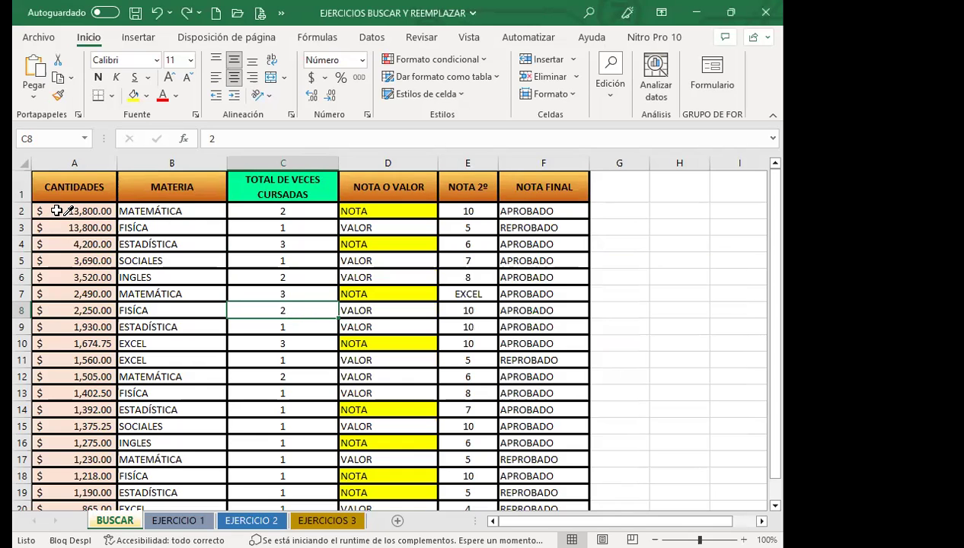
pyautogui.click(65, 211)
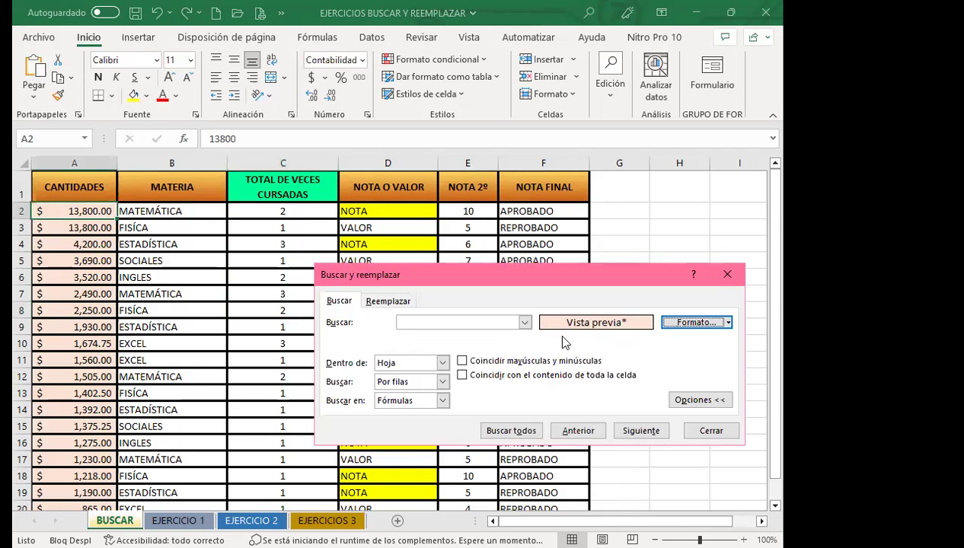
pyautogui.click(385, 301)
pyautogui.click(728, 339)
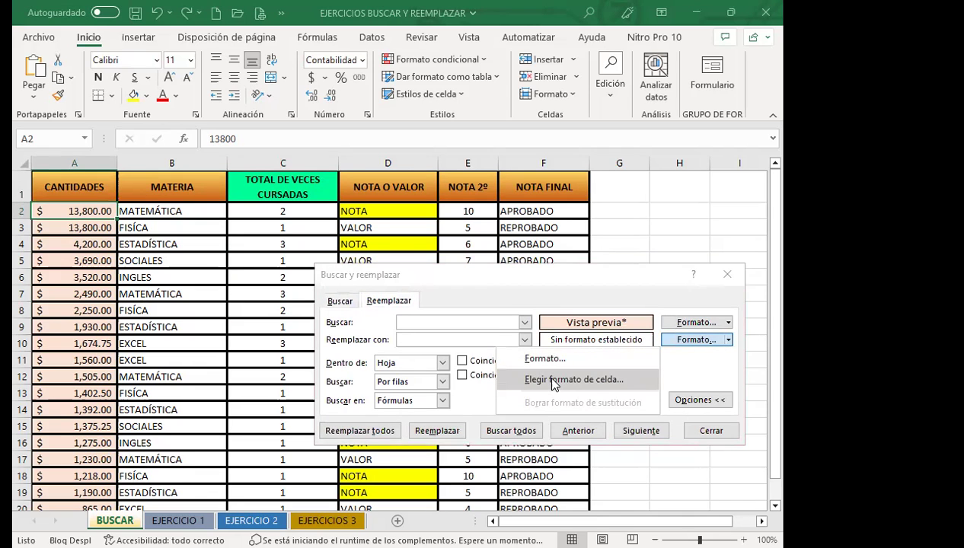
pyautogui.click(553, 380)
pyautogui.click(538, 332)
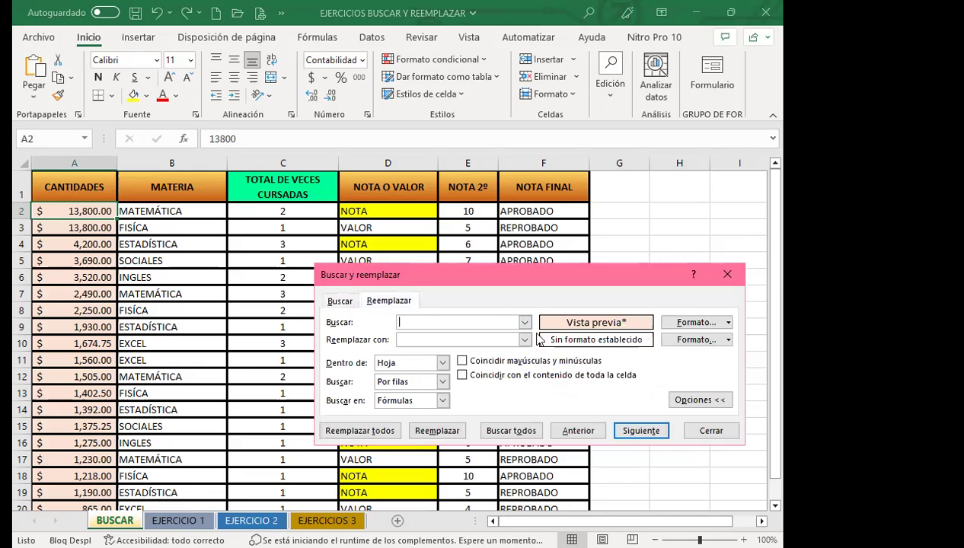
pyautogui.click(729, 340)
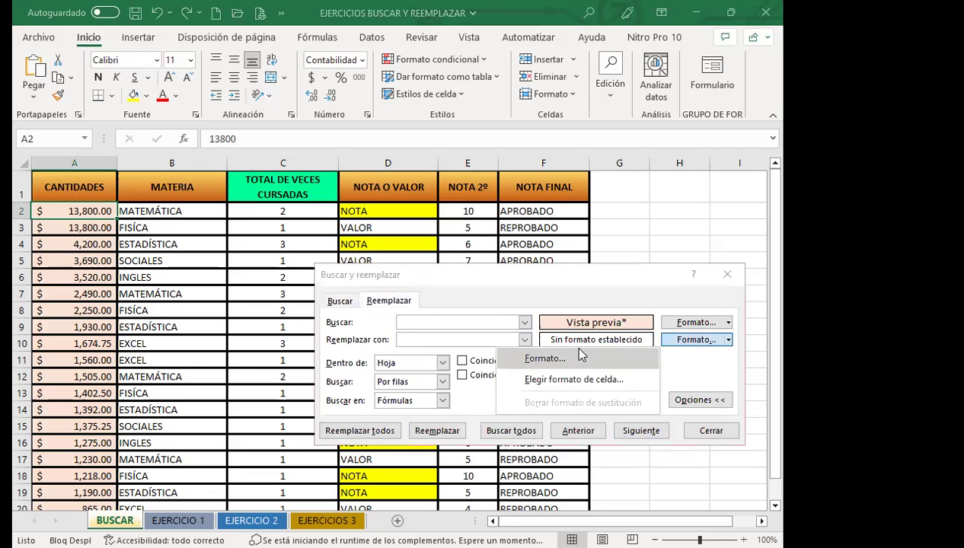
# - Set the replacement format to a green thin vertical-stripe pattern fill
pyautogui.click(573, 356)
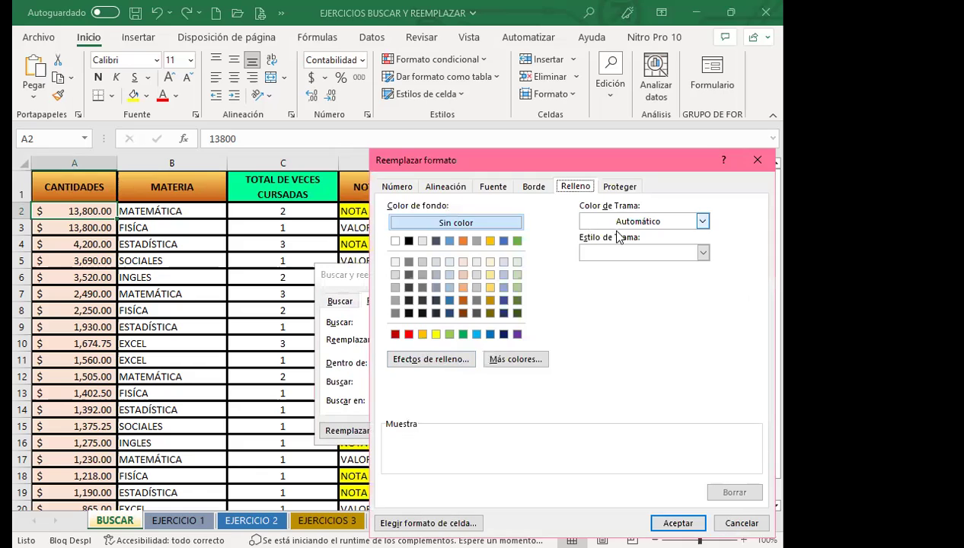
pyautogui.click(702, 221)
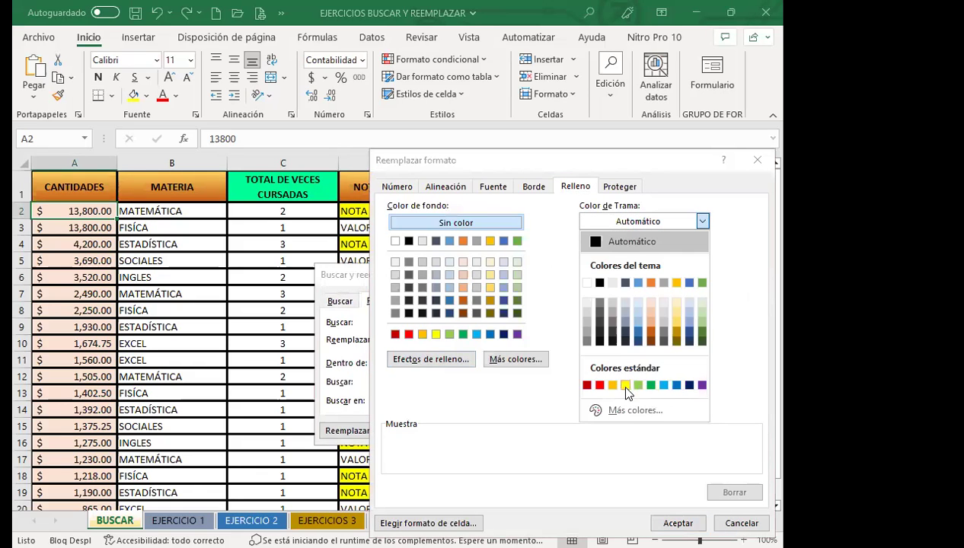
pyautogui.click(650, 385)
pyautogui.click(702, 252)
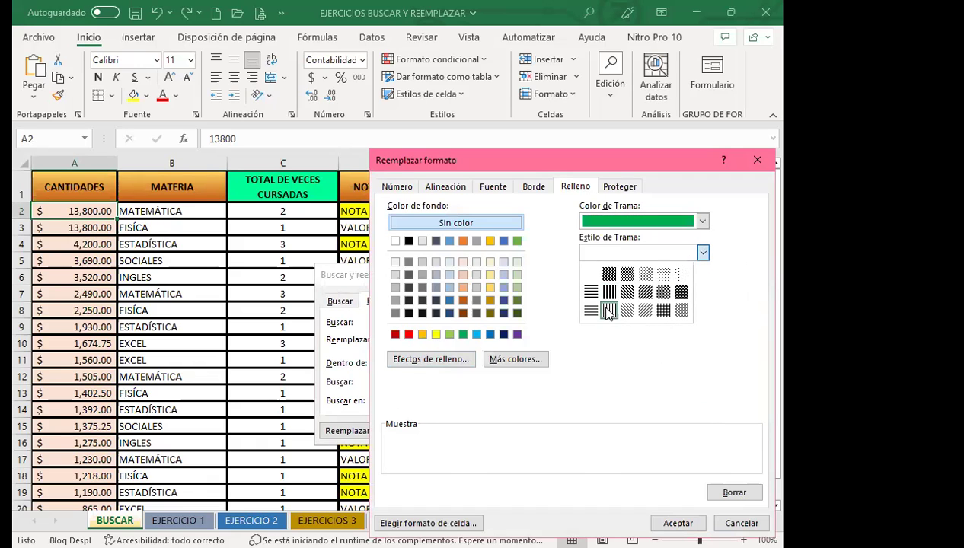
pyautogui.click(610, 309)
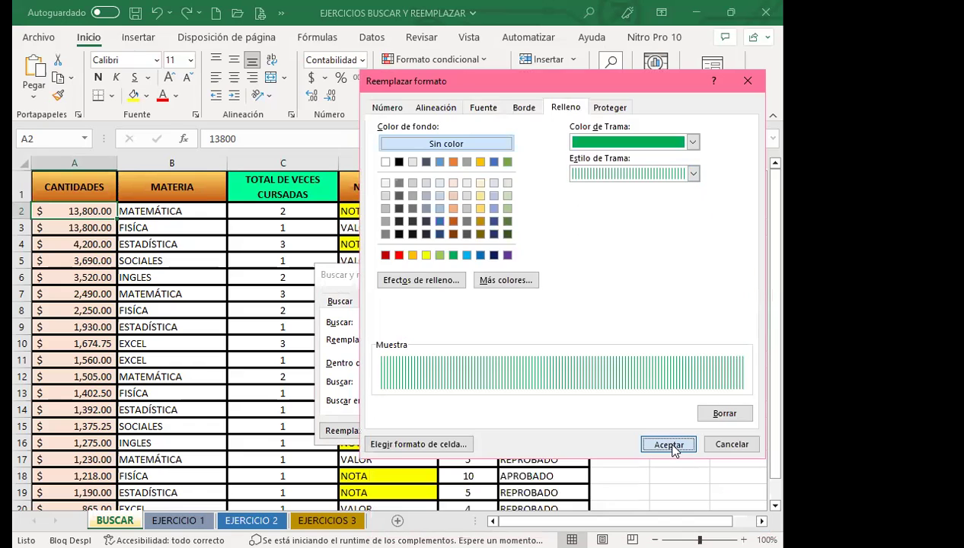
pyautogui.click(674, 447)
# - Apply the green stripes to all 19 amount cells, then reopen Find and Replace on Reemplazar
pyautogui.click(354, 432)
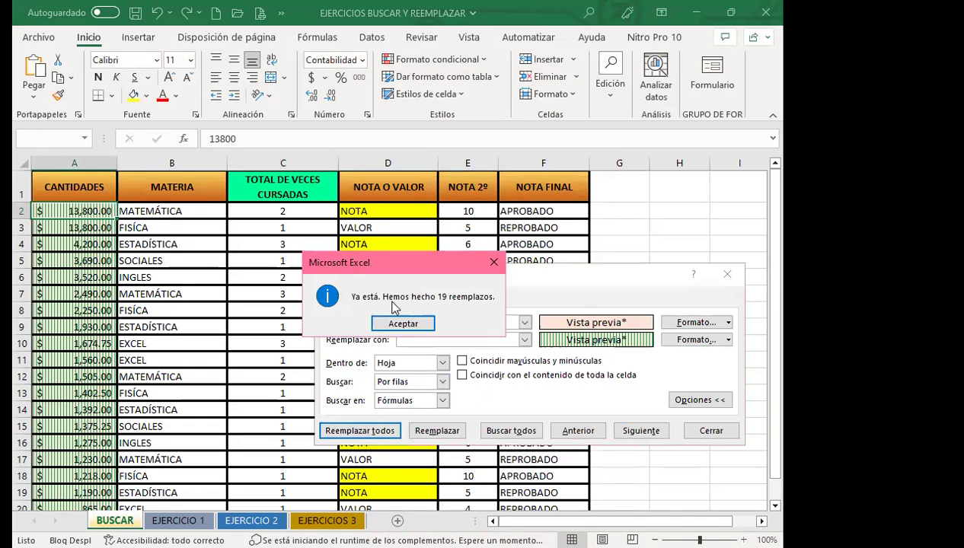
pyautogui.click(393, 327)
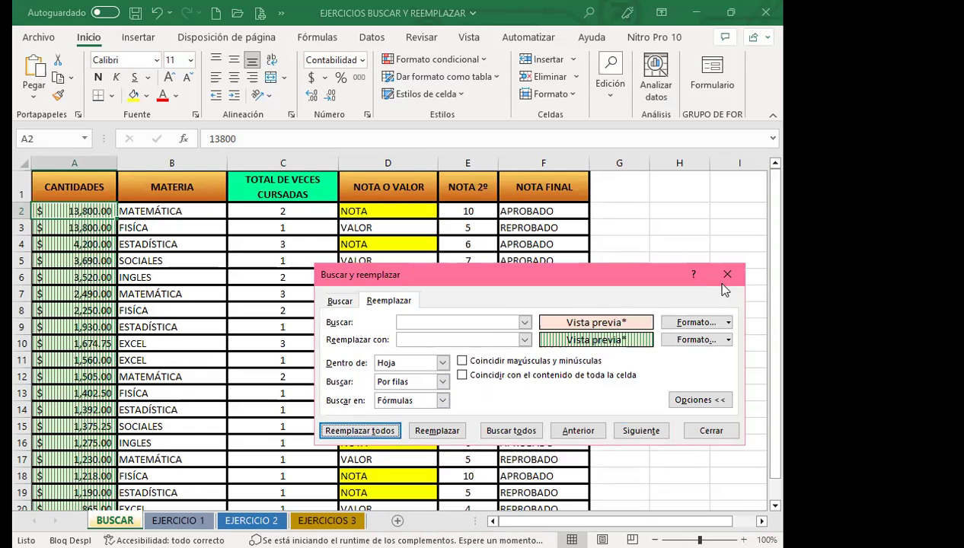
pyautogui.click(716, 272)
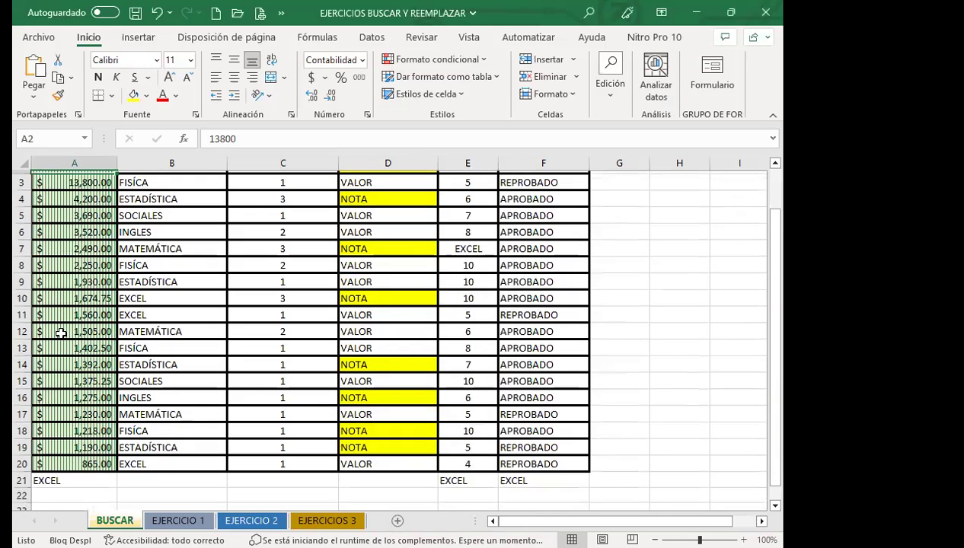
pyautogui.scroll(-2, 77, 411)
pyautogui.scroll(2, 79, 392)
pyautogui.scroll(1, 83, 361)
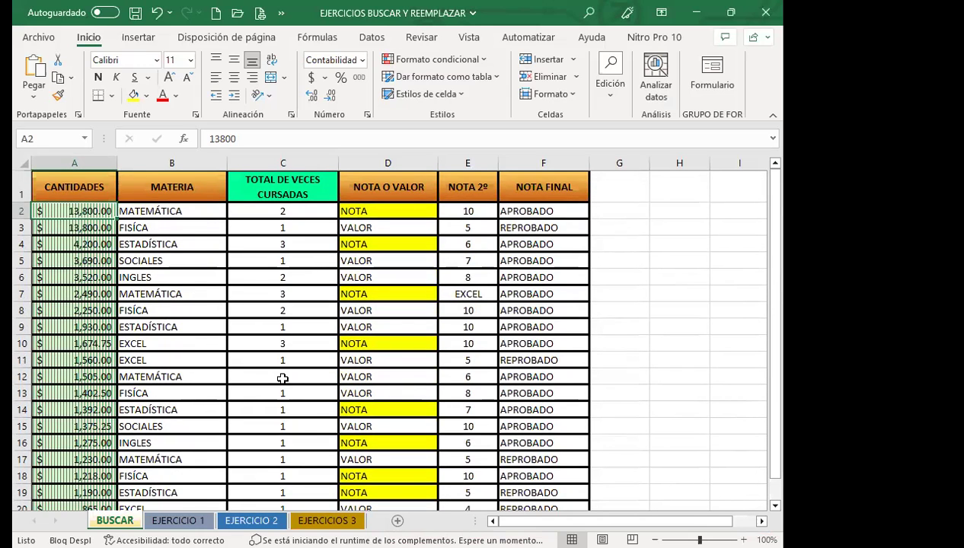
pyautogui.hotkey('ctrl', 'b')
pyautogui.click(385, 318)
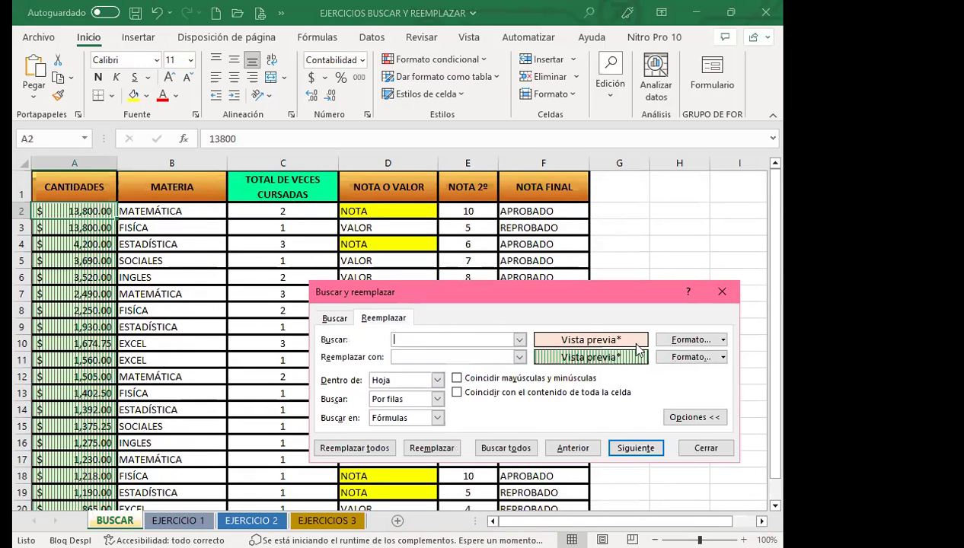
# - Replace the green stripe pattern with a two-colour horizontal gradient running from brown to blue
pyautogui.click(723, 357)
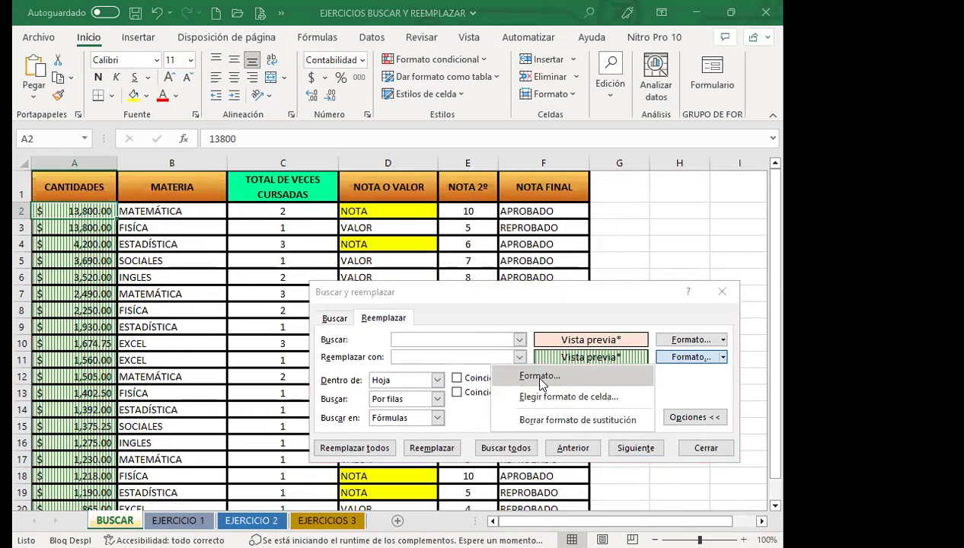
pyautogui.press('Return')
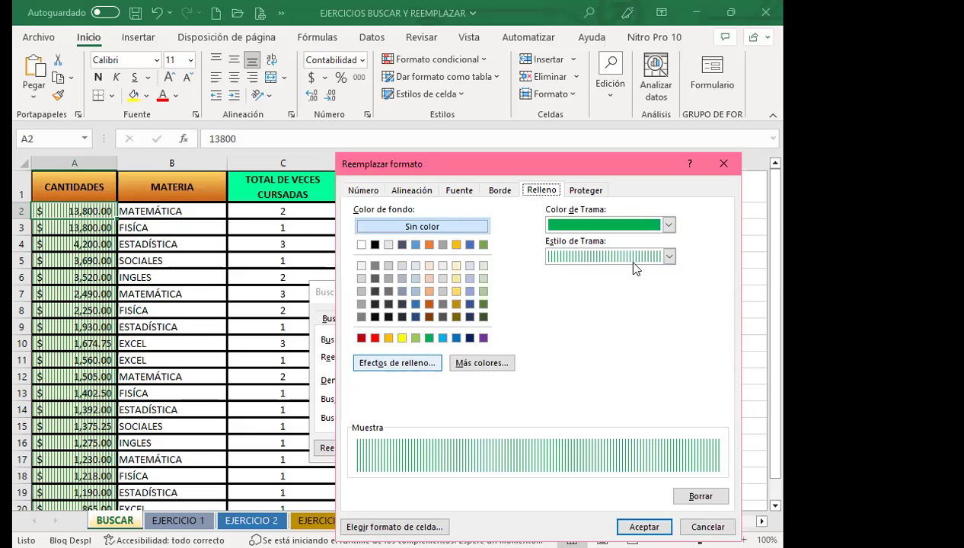
pyautogui.click(653, 228)
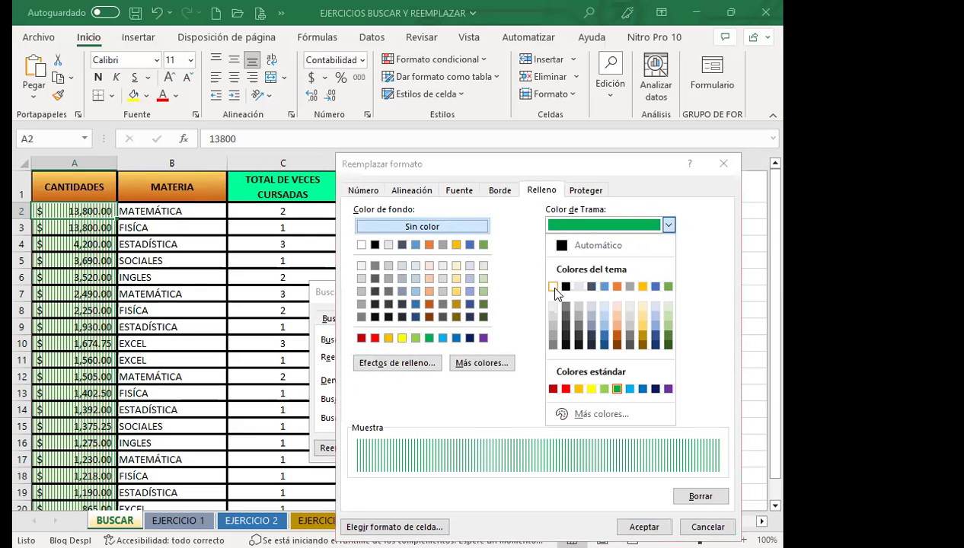
pyautogui.click(553, 287)
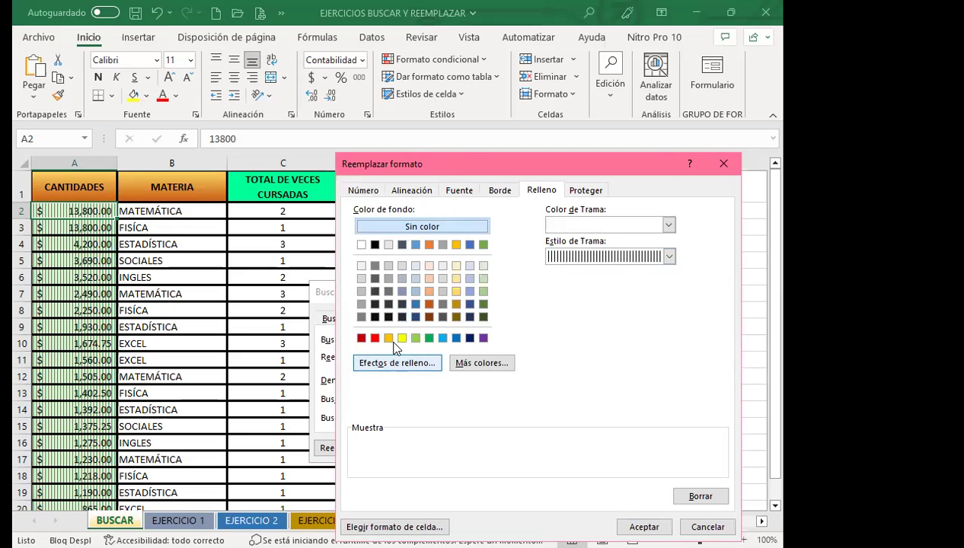
pyautogui.click(396, 363)
pyautogui.click(603, 270)
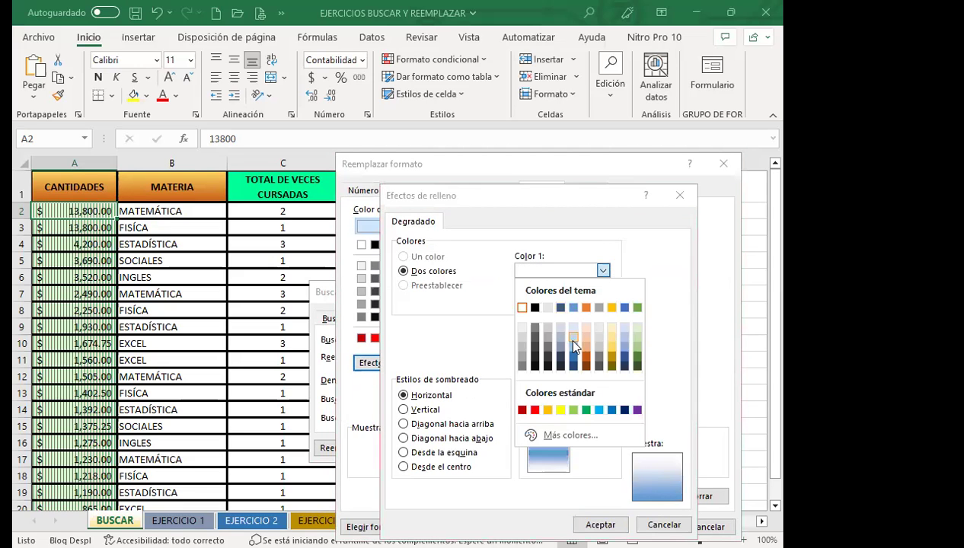
pyautogui.click(587, 356)
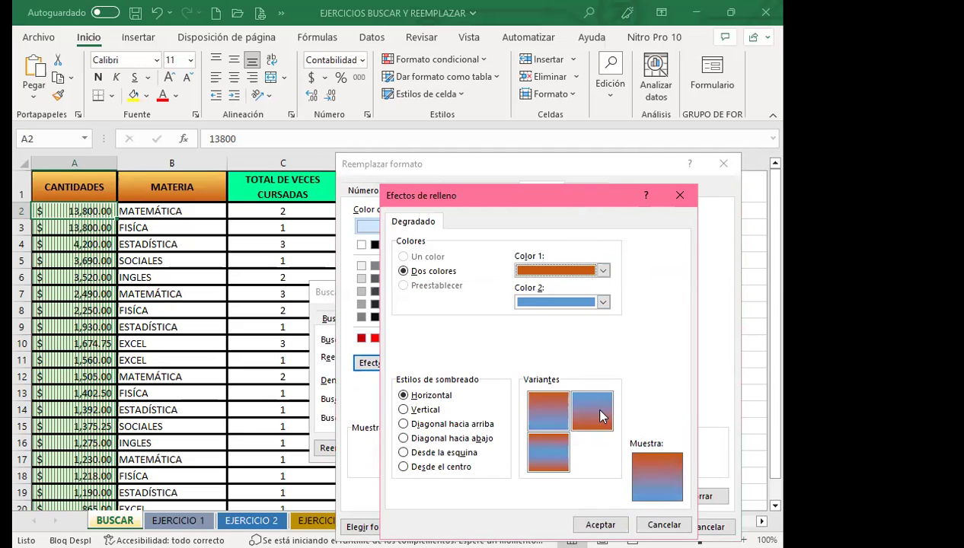
pyautogui.press('Return')
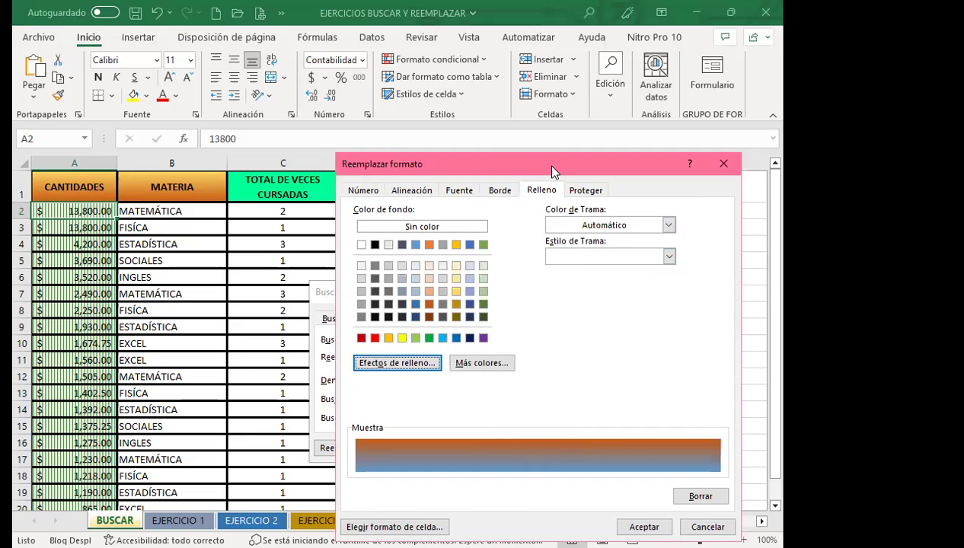
pyautogui.moveTo(553, 169); pyautogui.dragTo(559, 64)
pyautogui.press('Return')
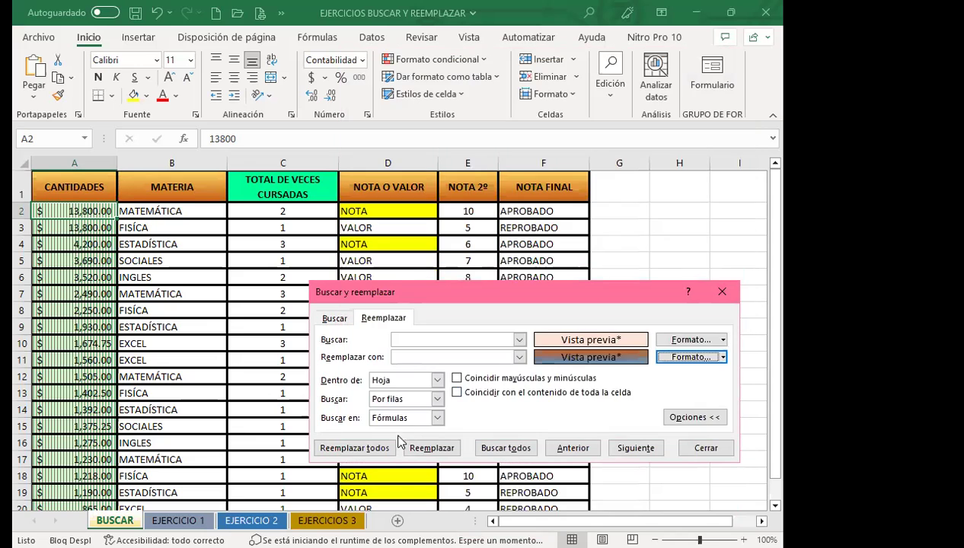
# - Use cell A2's green-striped format as the search format and replace all 19 matches with the gradient
pyautogui.click(364, 449)
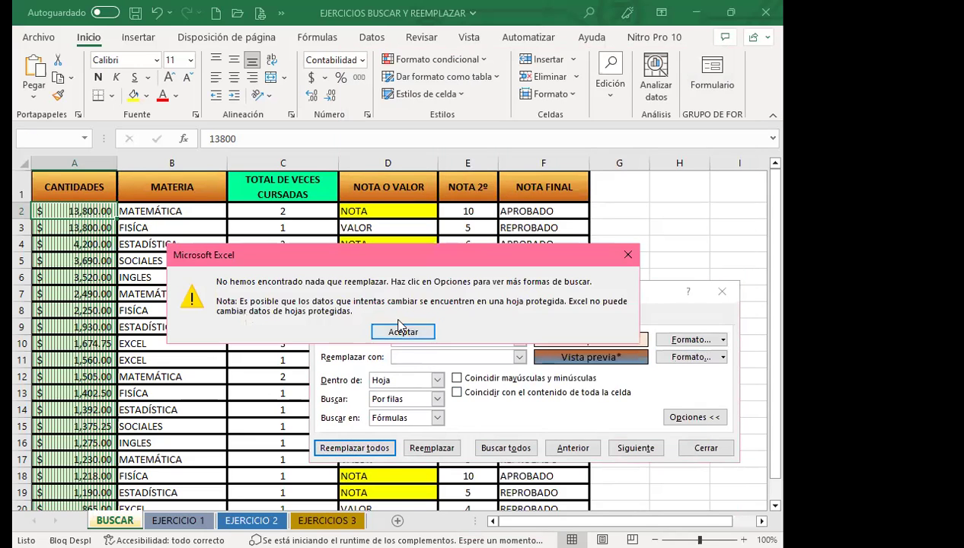
pyautogui.press('Return')
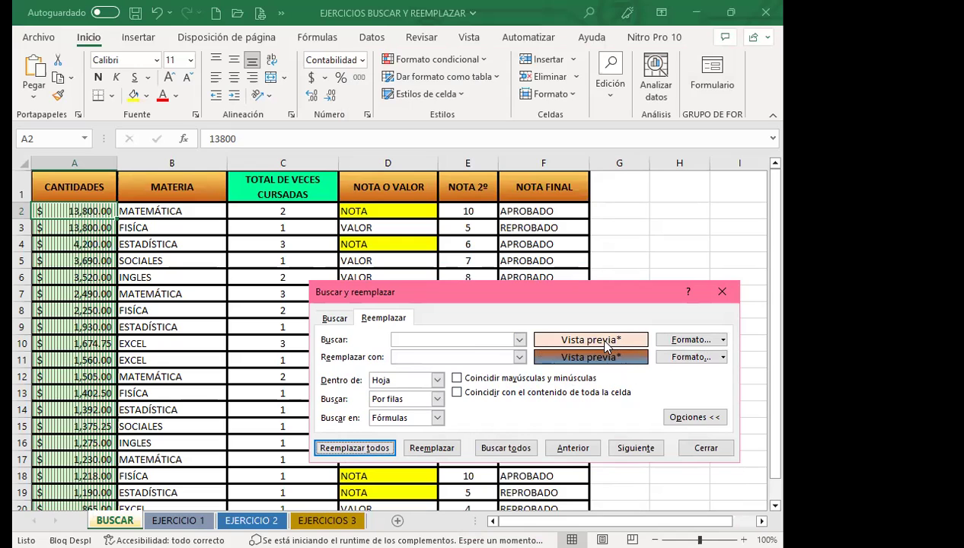
pyautogui.click(723, 341)
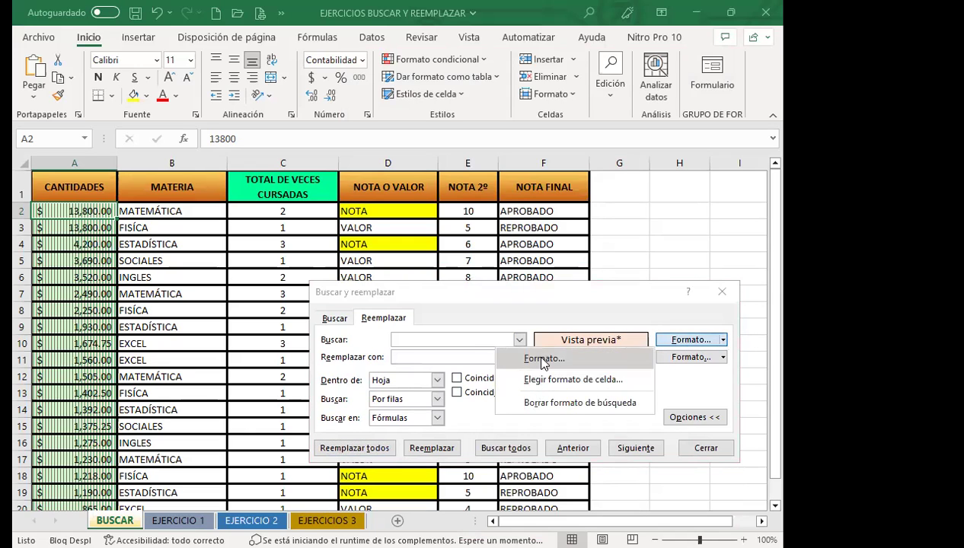
pyautogui.click(536, 380)
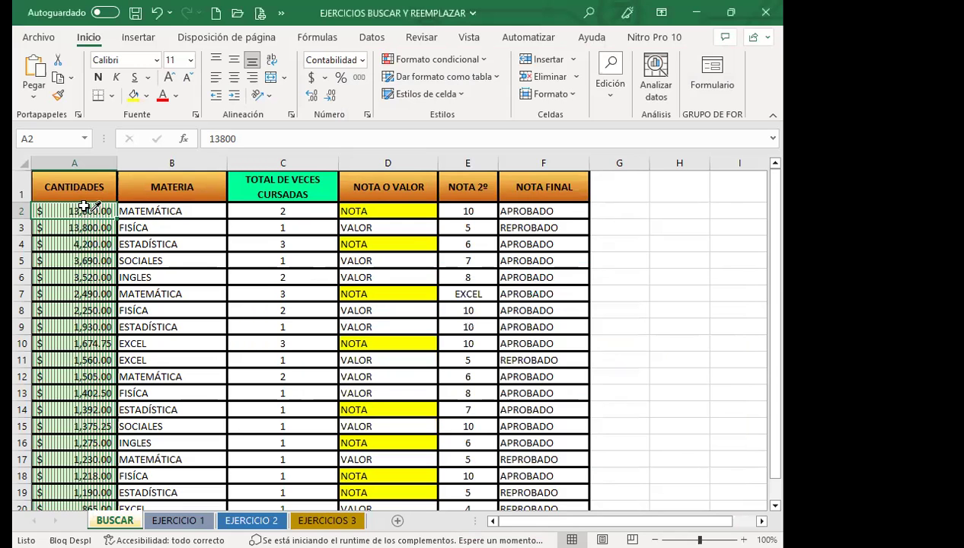
pyautogui.click(86, 207)
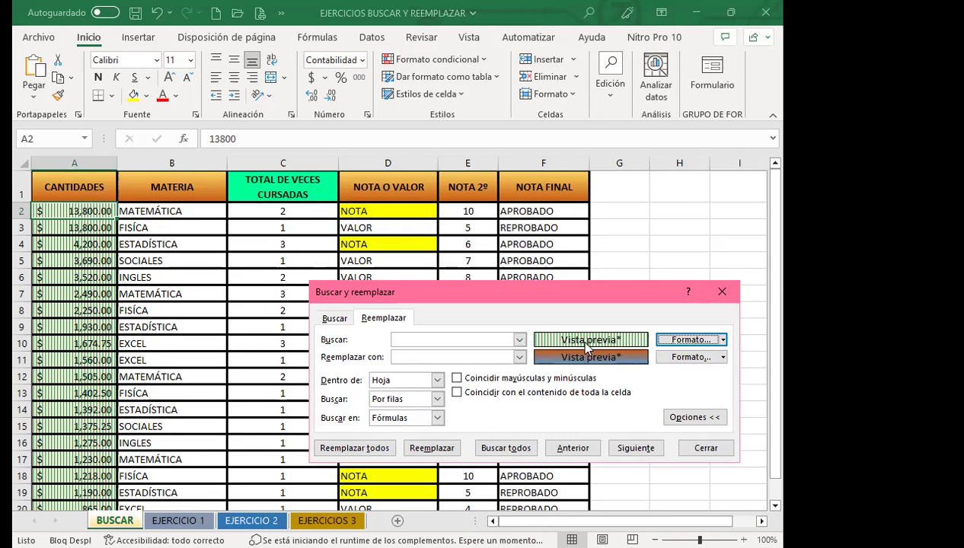
pyautogui.click(358, 449)
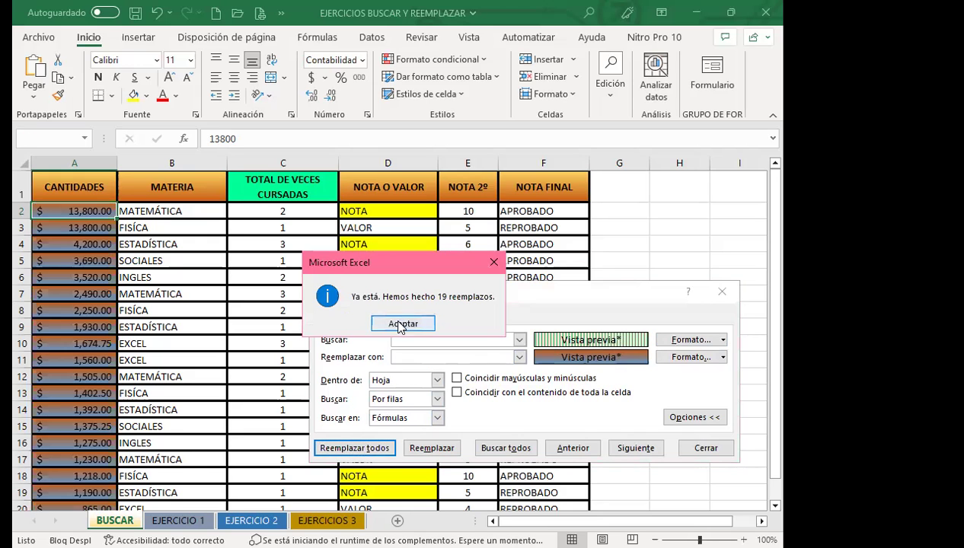
pyautogui.click(396, 318)
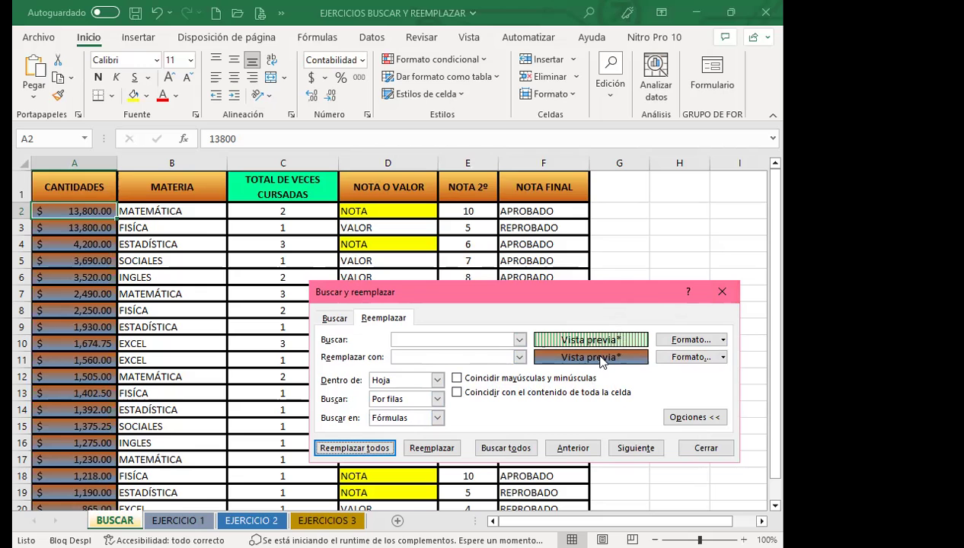
# - Close Buscar y reemplazar and scroll through column A to review the gradient-filled amounts
pyautogui.click(723, 292)
pyautogui.scroll(-2, 76, 366)
pyautogui.scroll(2, 83, 358)
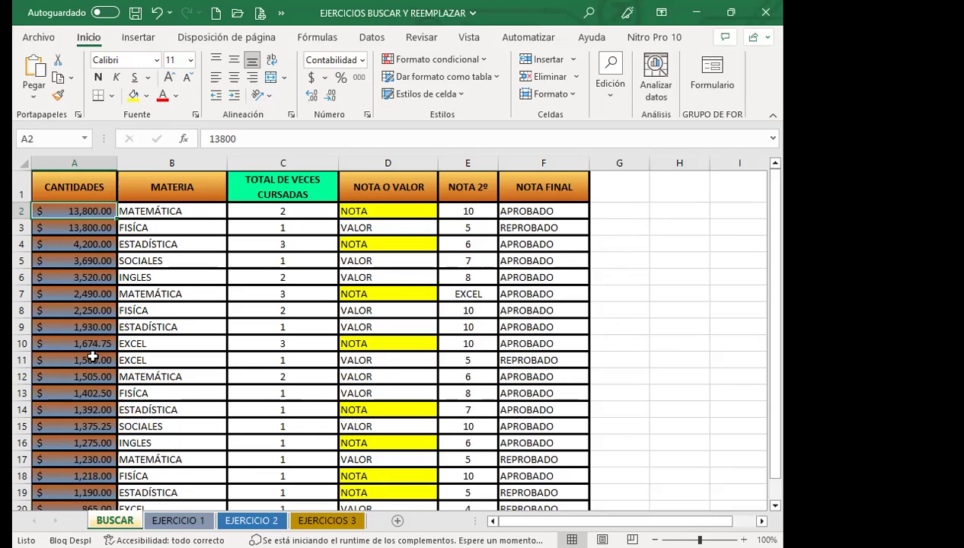
pyautogui.scroll(-2, 126, 339)
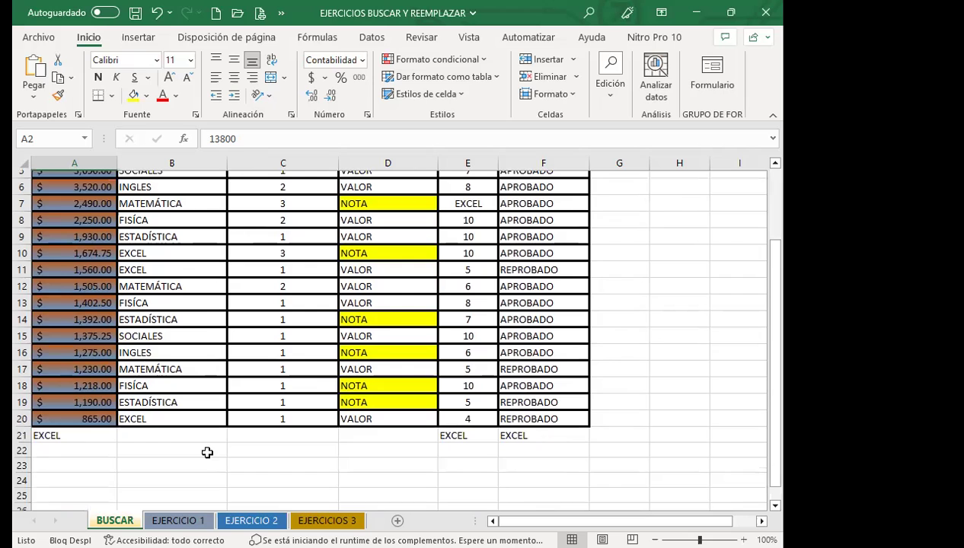
pyautogui.scroll(2, 239, 396)
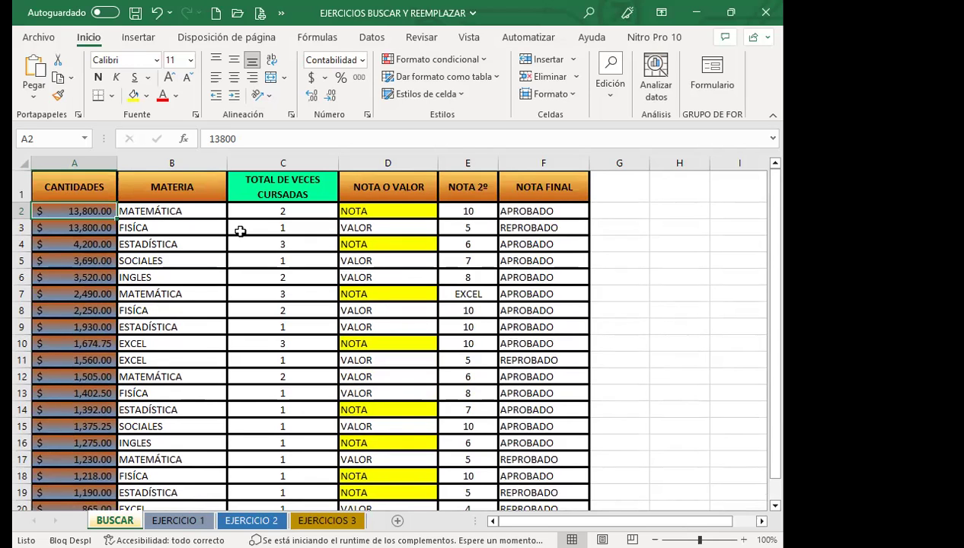
# - Reopen Buscar y reemplazar with Ctrl+B and clear both the search and replacement formats
pyautogui.hotkey('ctrl', 'b')
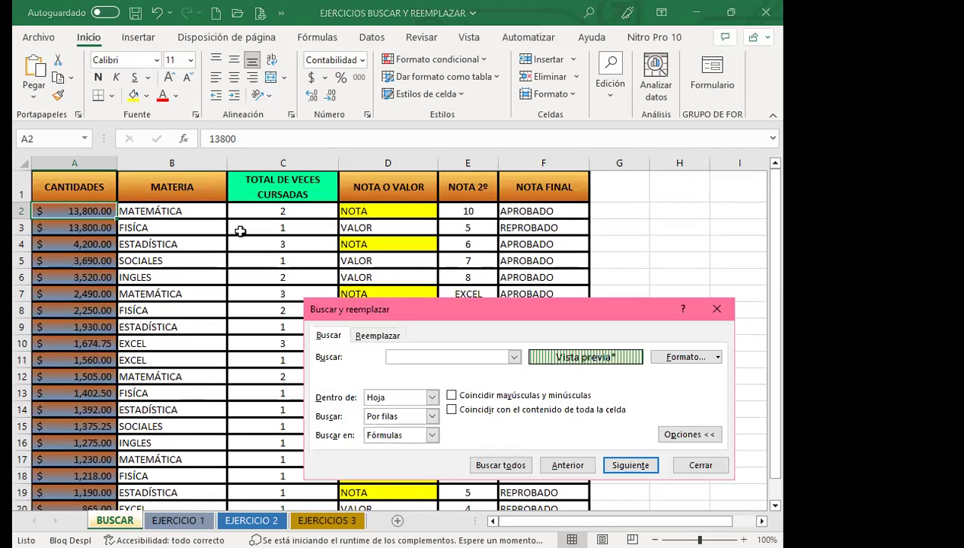
pyautogui.click(717, 358)
pyautogui.click(378, 335)
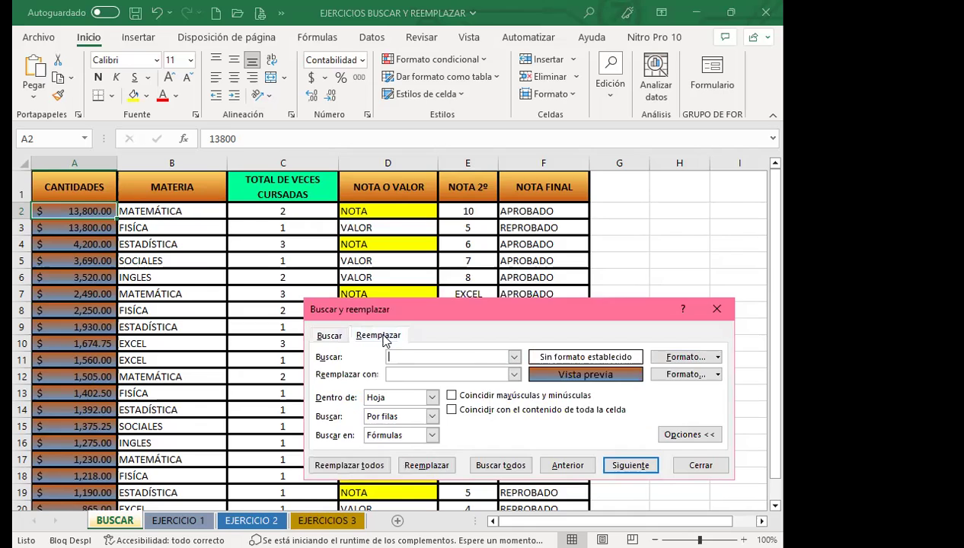
pyautogui.click(717, 375)
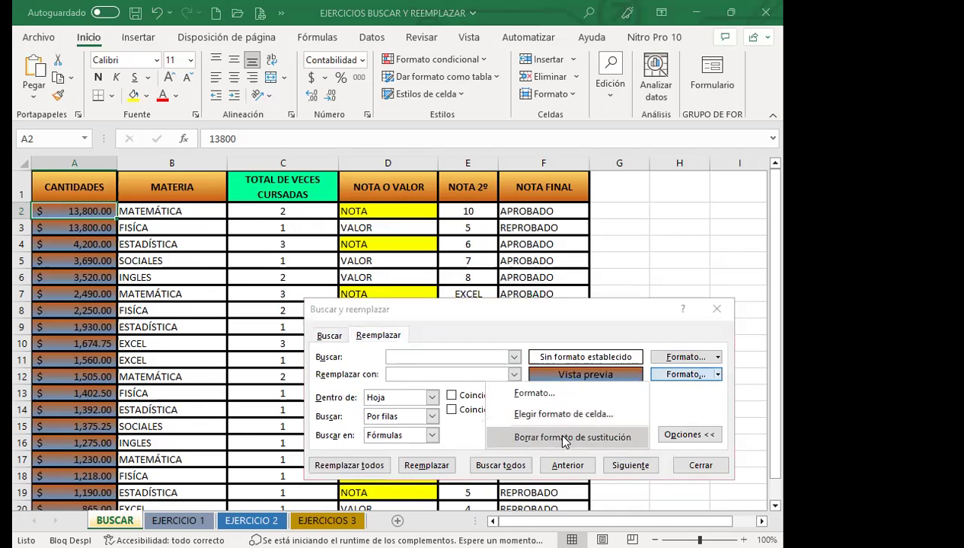
pyautogui.click(565, 438)
pyautogui.moveTo(518, 311); pyautogui.dragTo(566, 242)
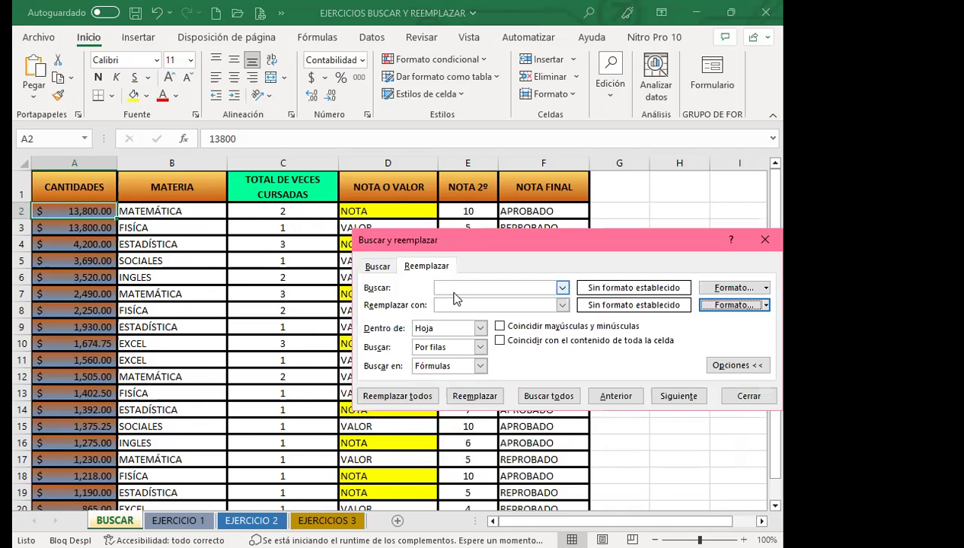
# - Return to the Buscar tab and enter APROBADO as the search term, fixing a typo
pyautogui.click(377, 267)
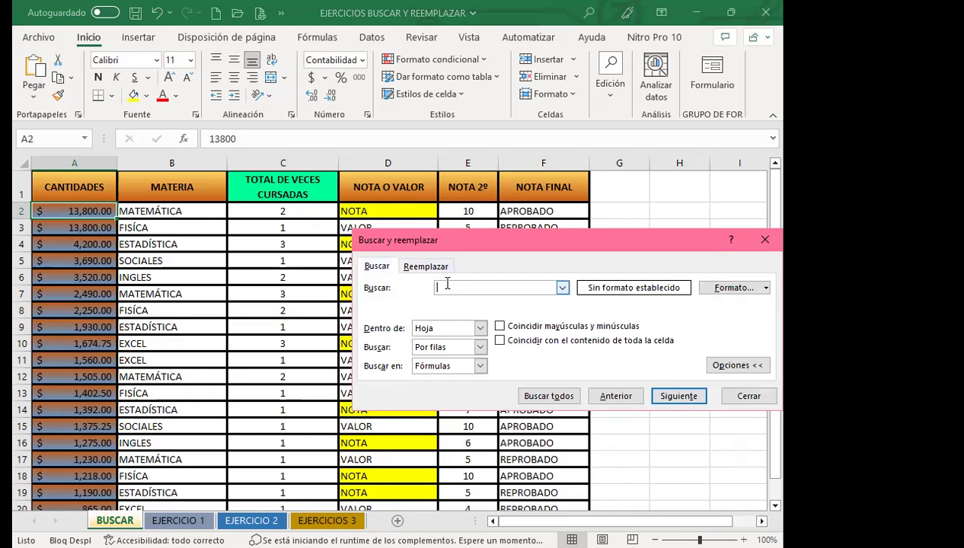
pyautogui.write('APROBADI')
pyautogui.press('BackSpace')
# - List all 19 APROBADO matches in an enlarged, widened results list and switch on whole-cell matching
pyautogui.write('O')
pyautogui.click(549, 396)
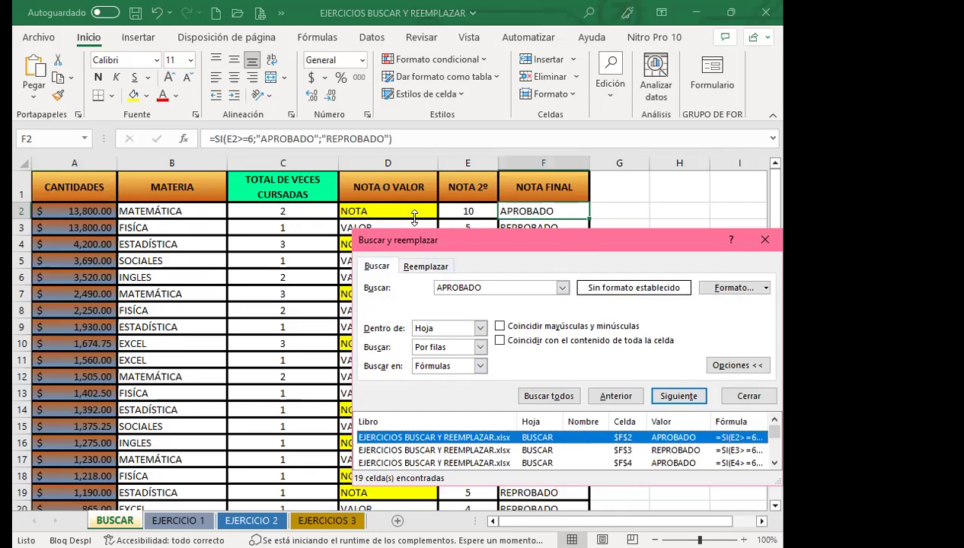
pyautogui.moveTo(567, 230); pyautogui.dragTo(568, 216)
pyautogui.moveTo(651, 224)
pyautogui.mouseDown()
pyautogui.moveTo(309, 146)
pyautogui.moveTo(362, 110)
pyautogui.mouseUp()
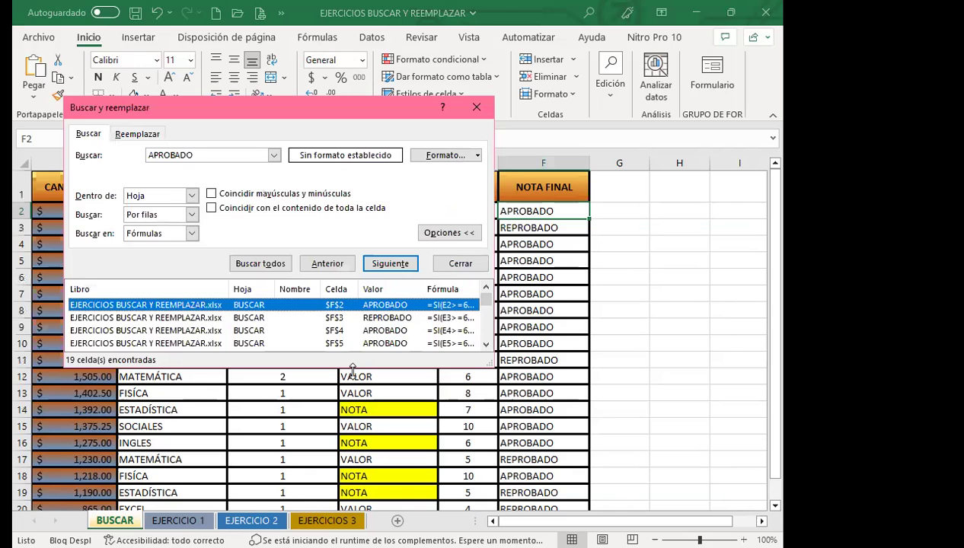
pyautogui.moveTo(352, 368); pyautogui.dragTo(352, 537)
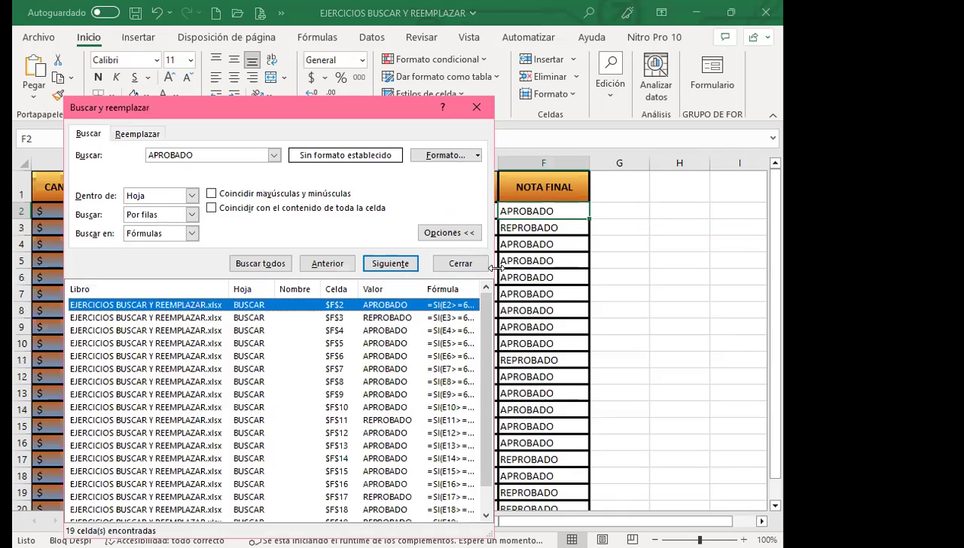
pyautogui.moveTo(492, 267); pyautogui.dragTo(761, 268)
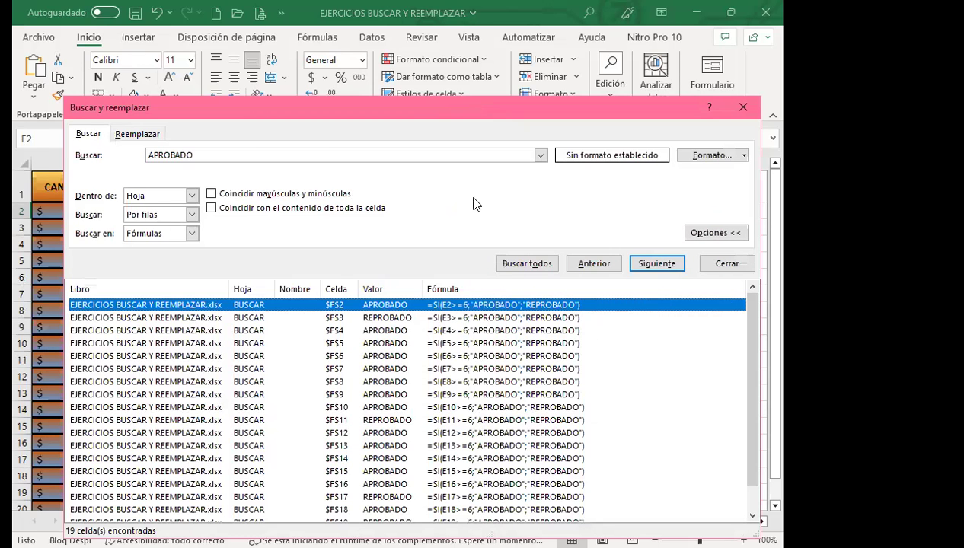
pyautogui.click(466, 266)
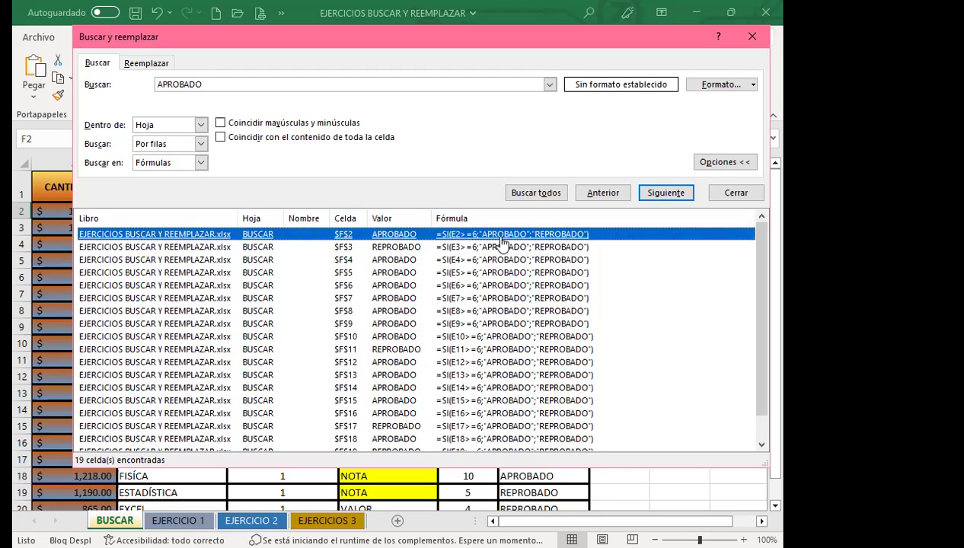
pyautogui.click(223, 140)
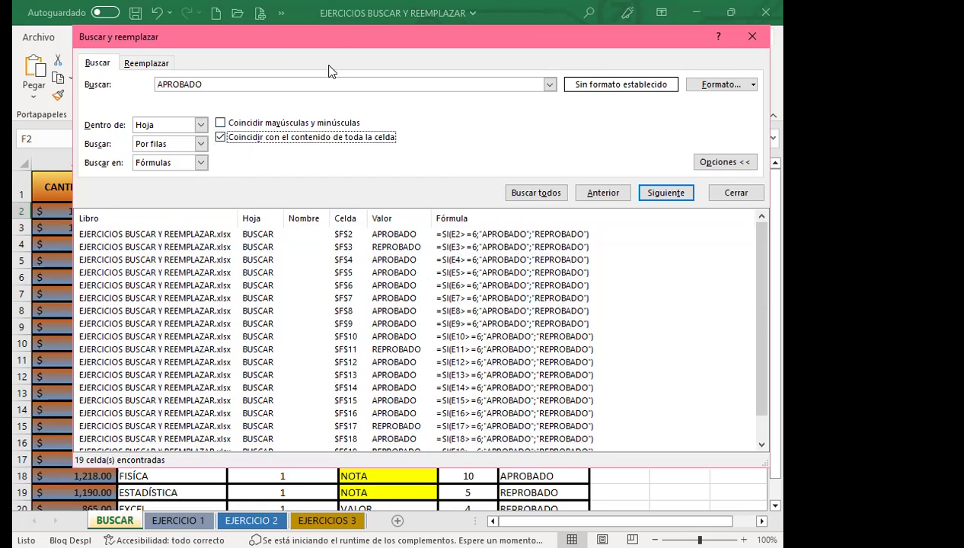
pyautogui.click(536, 191)
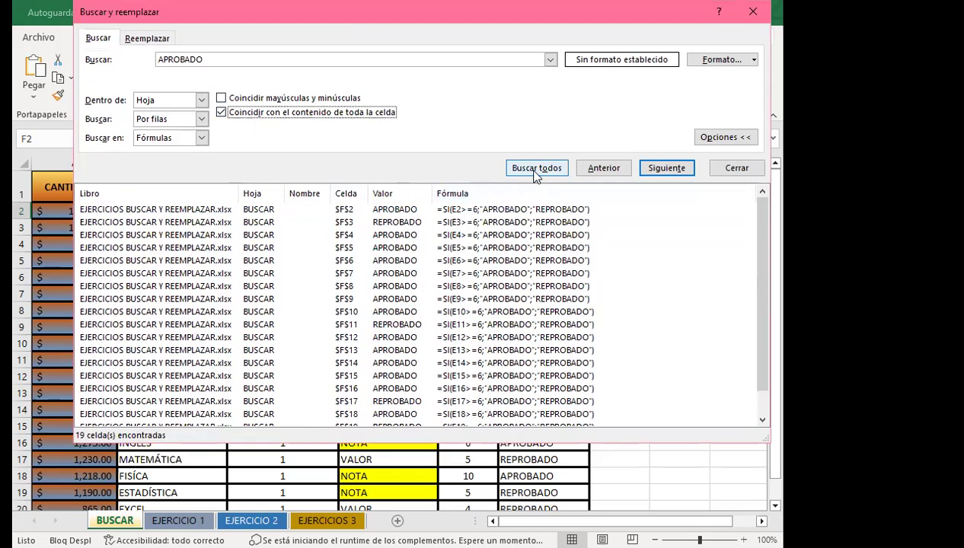
# - Make the whole-cell APROBADO search case-sensitive and look in Valores, listing 14 matching cells
pyautogui.click(537, 190)
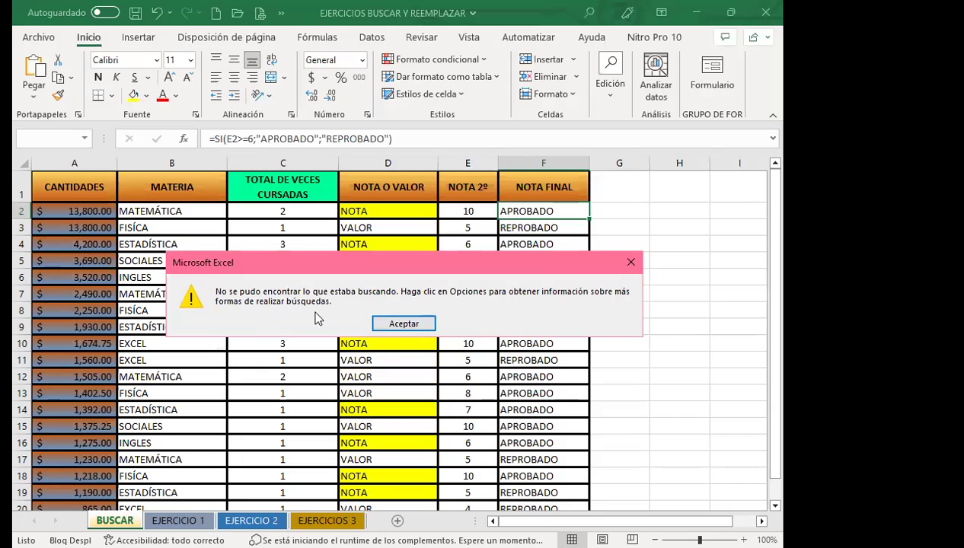
pyautogui.click(415, 326)
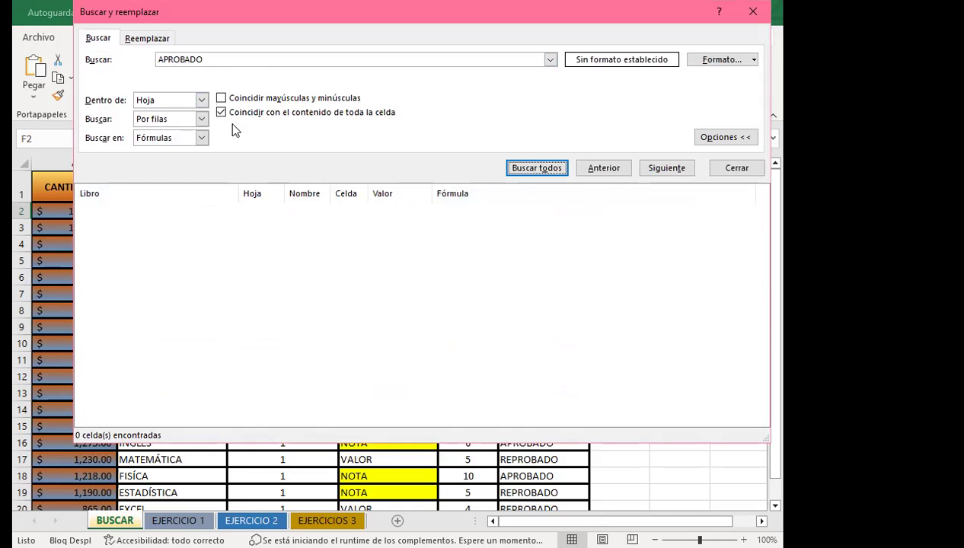
pyautogui.click(221, 97)
pyautogui.click(527, 169)
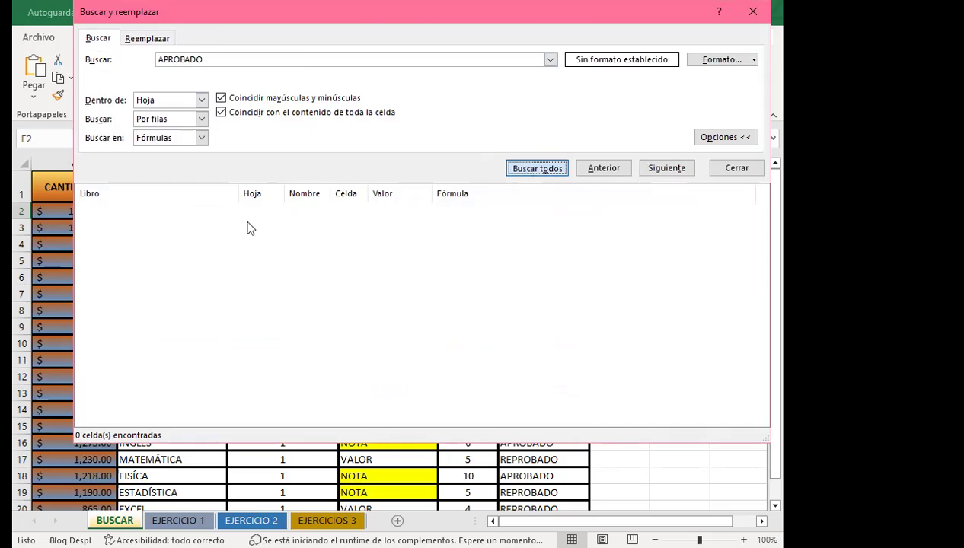
pyautogui.press('Return')
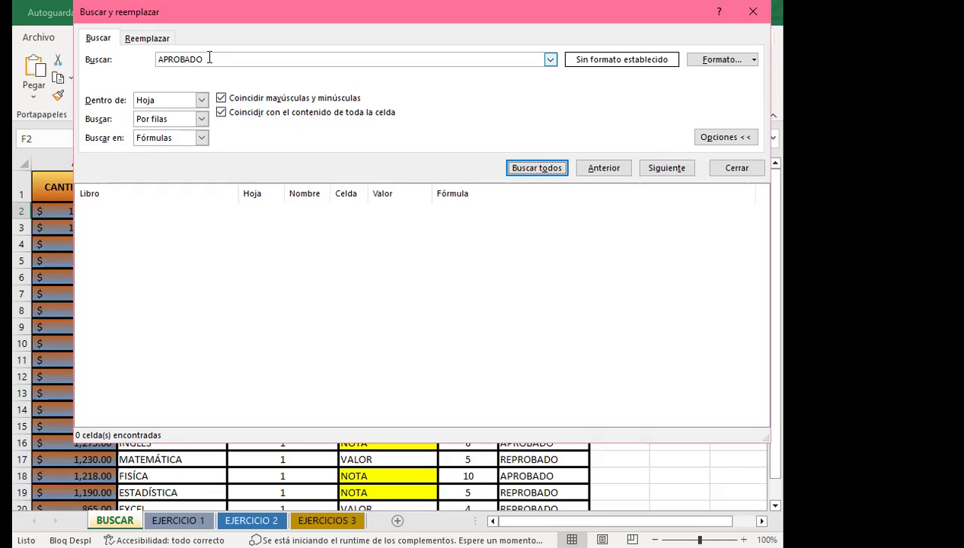
pyautogui.click(202, 140)
pyautogui.click(156, 163)
pyautogui.click(525, 167)
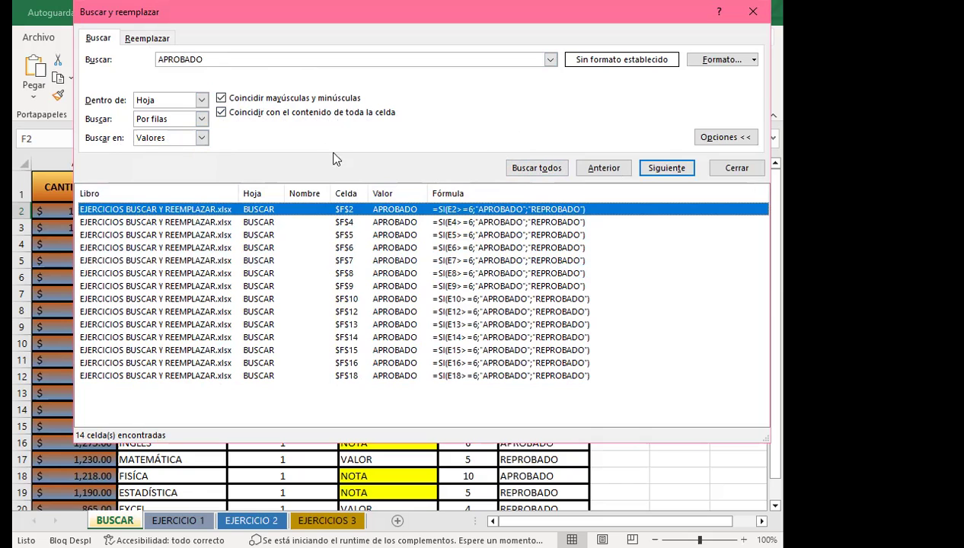
# - Reposition the dialog to check results, turn off case matching, rerun, and close with Esc
pyautogui.moveTo(460, 12); pyautogui.dragTo(456, 260)
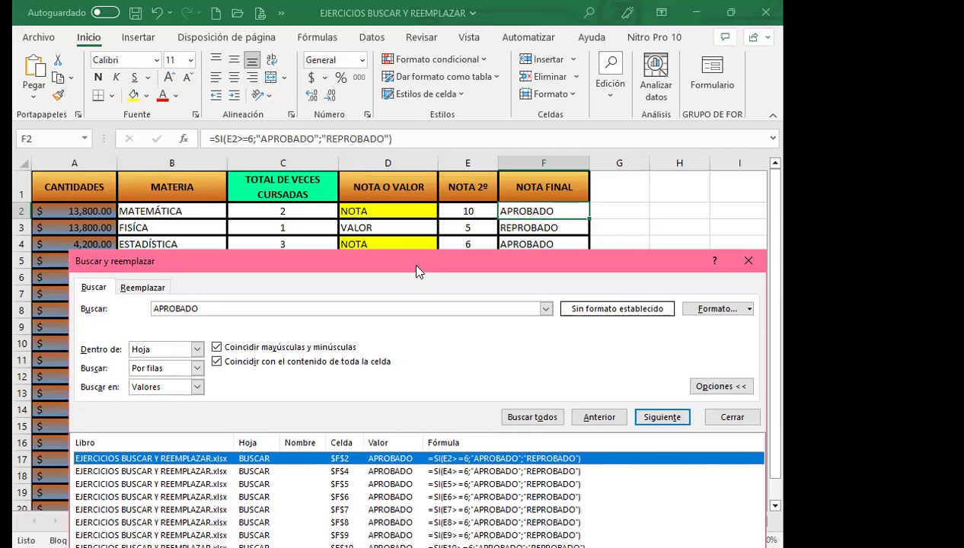
pyautogui.moveTo(417, 265); pyautogui.dragTo(405, 83)
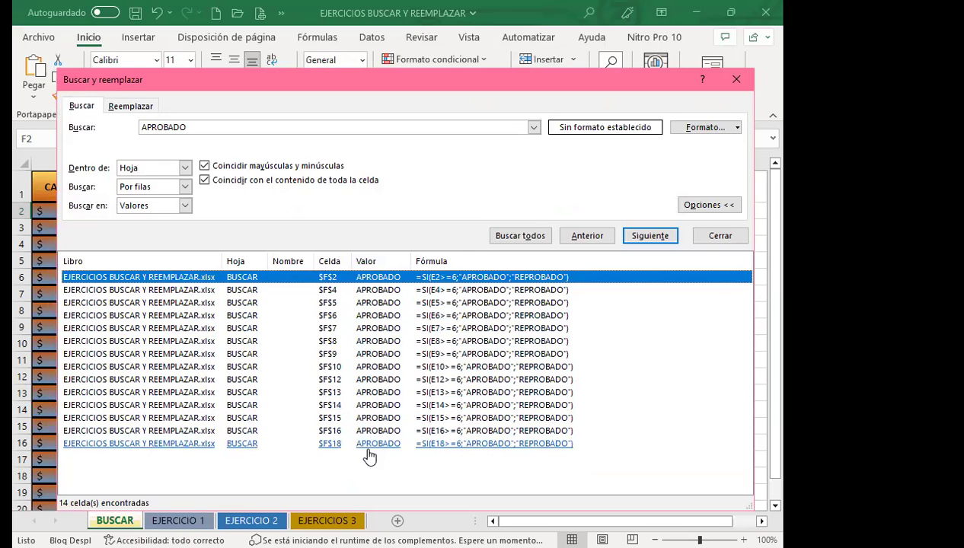
pyautogui.click(185, 206)
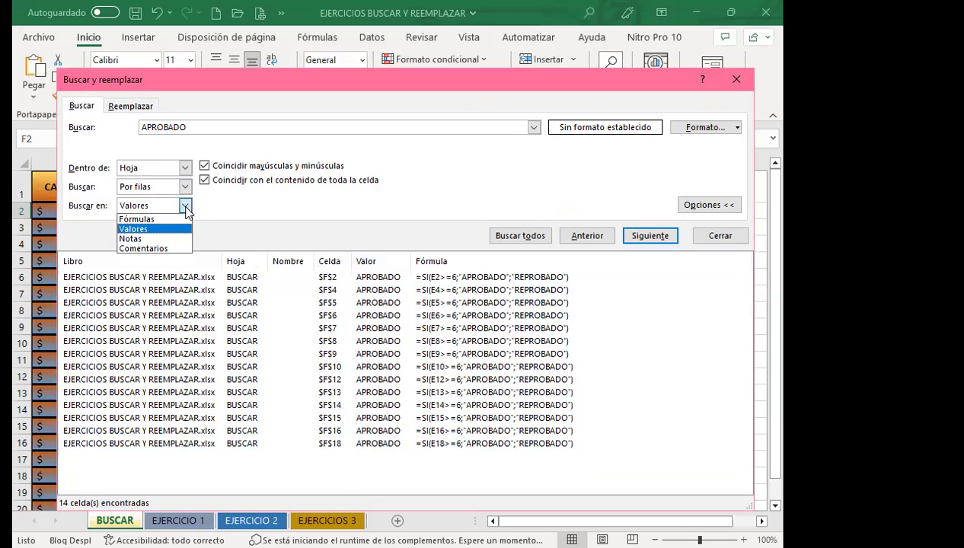
pyautogui.click(185, 206)
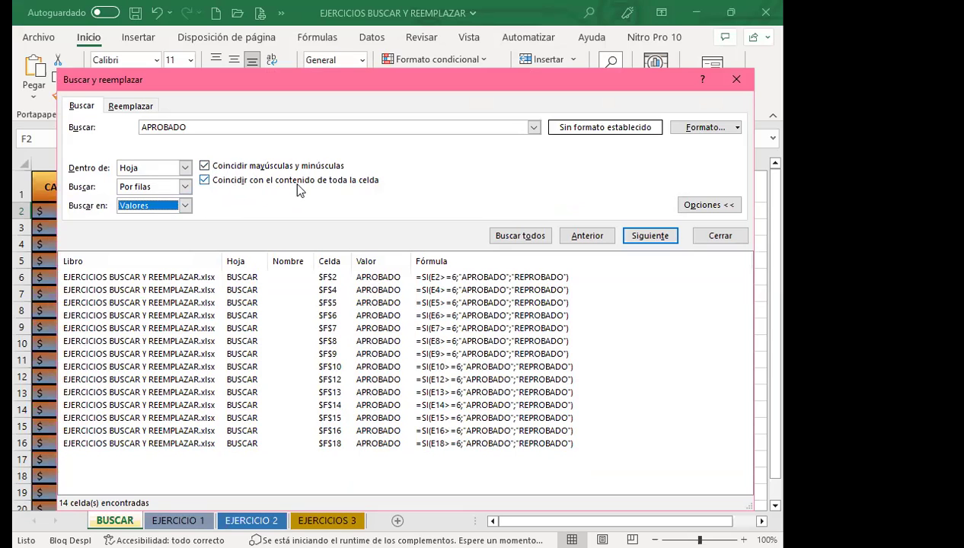
pyautogui.click(204, 166)
pyautogui.click(510, 238)
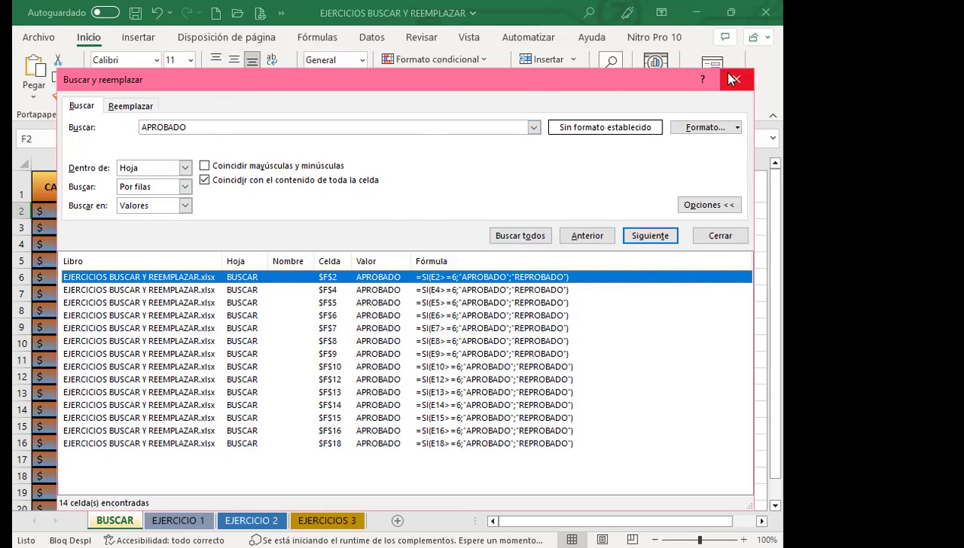
pyautogui.press('Escape')
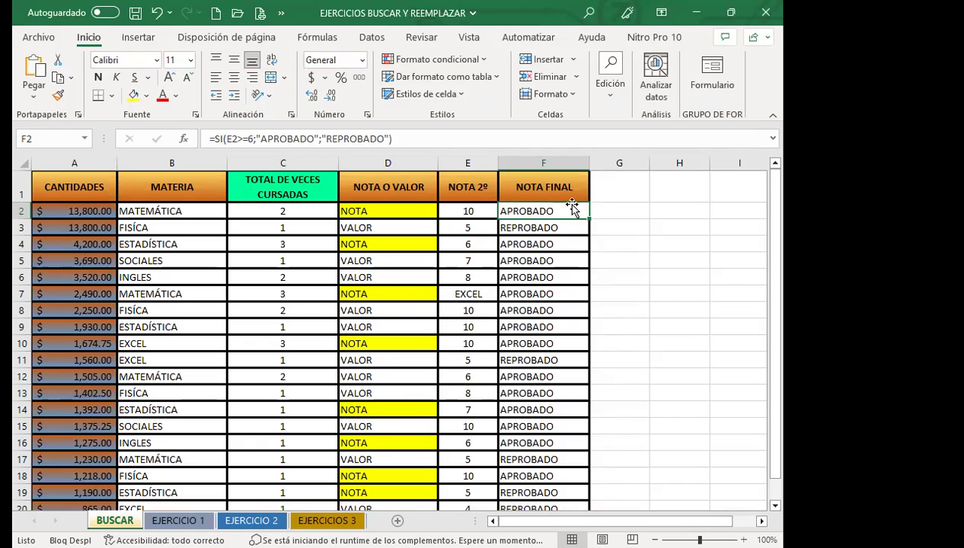
# - Check the NOTA FINAL formulas around F2, then move from BUSCAR to the EJERCICIOS 3 sheet
pyautogui.click(532, 238)
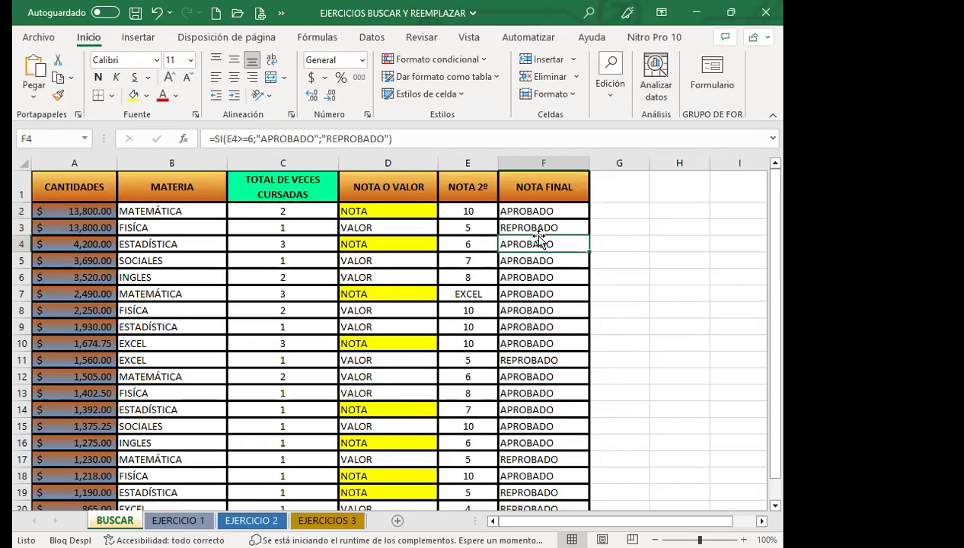
pyautogui.click(555, 214)
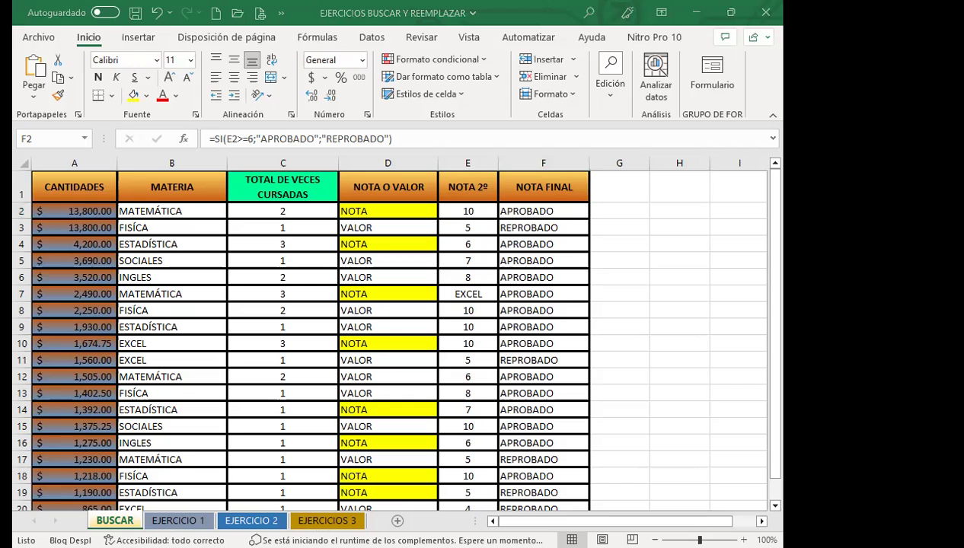
pyautogui.click(327, 521)
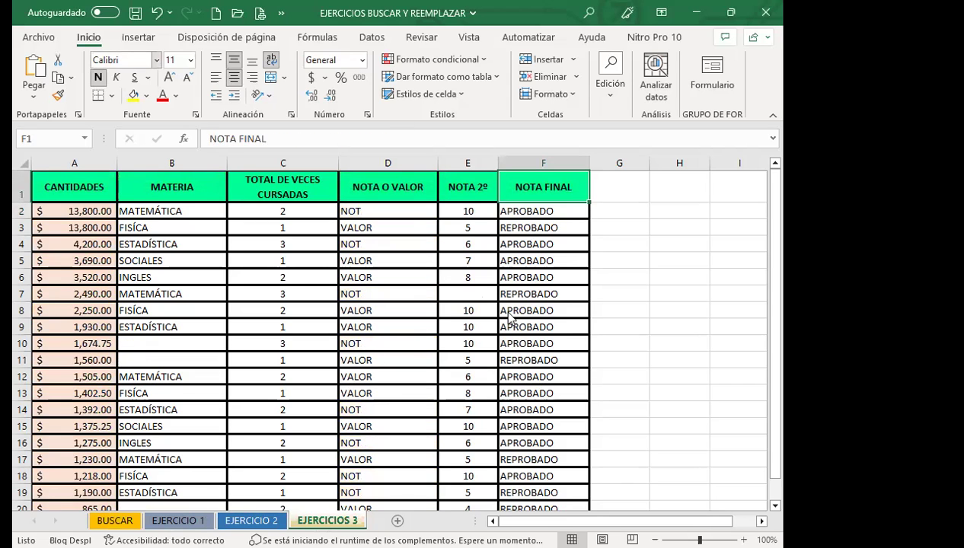
pyautogui.click(114, 521)
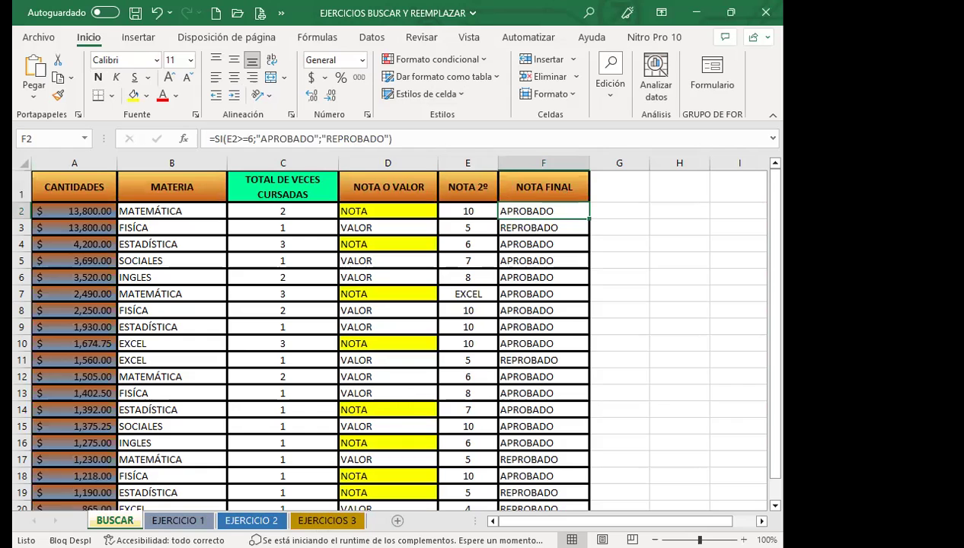
pyautogui.click(326, 520)
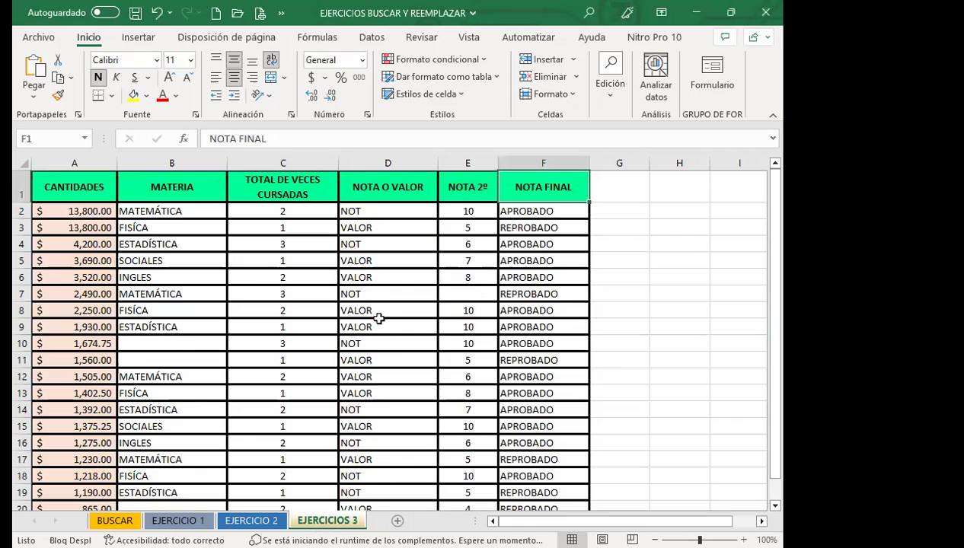
# - Reopen the find window with Dentro de set to Libro and Buscar en set to Fórmulas
pyautogui.hotkey('ctrl', 'b')
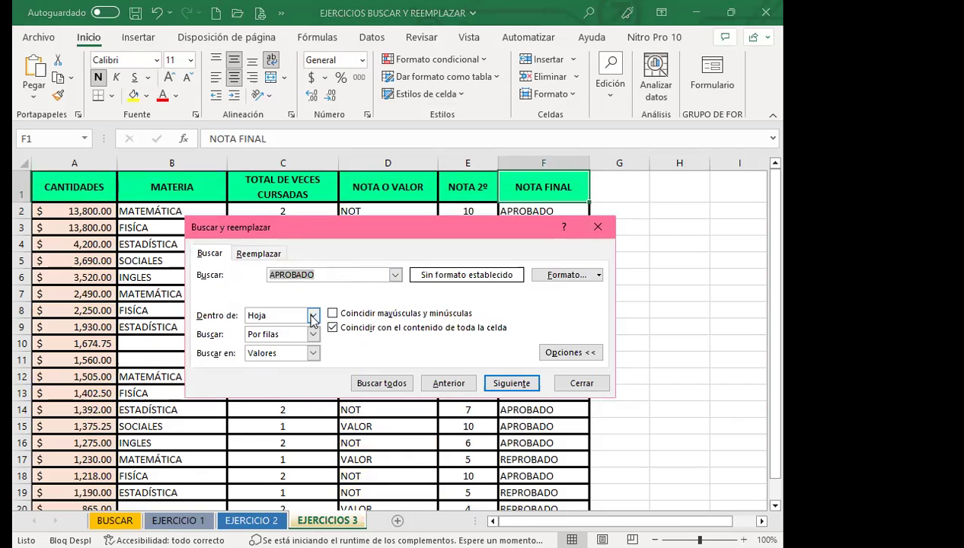
pyautogui.click(312, 317)
pyautogui.click(276, 340)
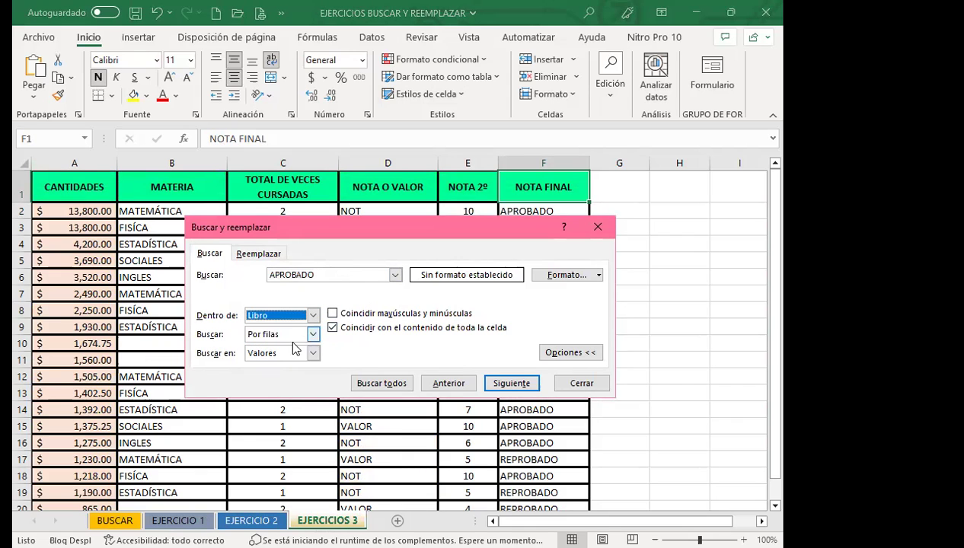
pyautogui.click(312, 353)
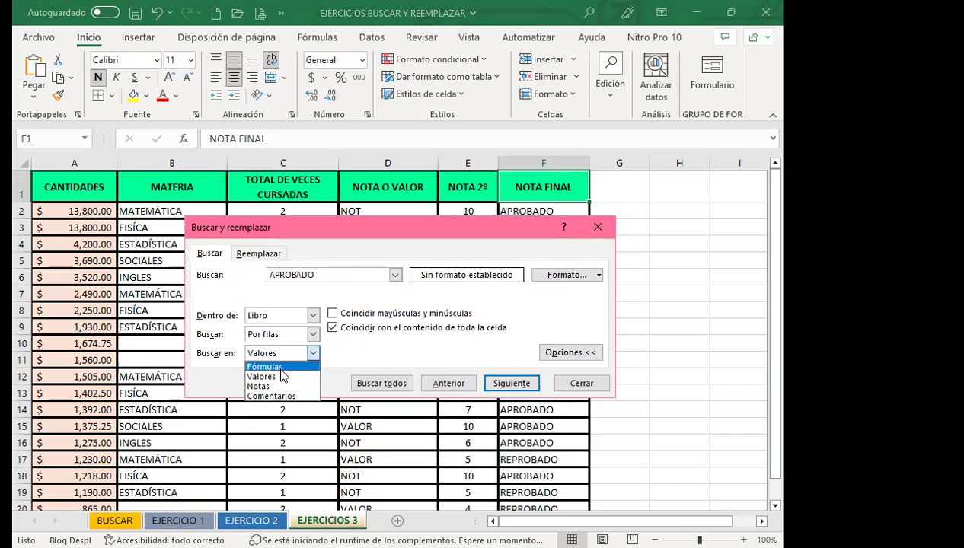
pyautogui.click(333, 327)
# - Replace APROBADO with NOT, match whole cells, and list all 24 workbook matches
pyautogui.doubleClick(335, 275)
pyautogui.press('BackSpace')
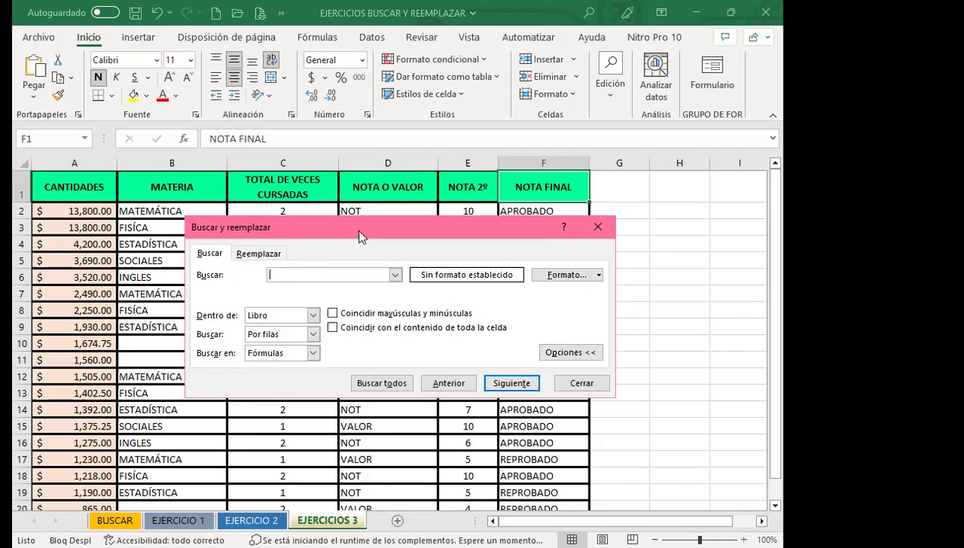
pyautogui.moveTo(357, 231); pyautogui.dragTo(543, 219)
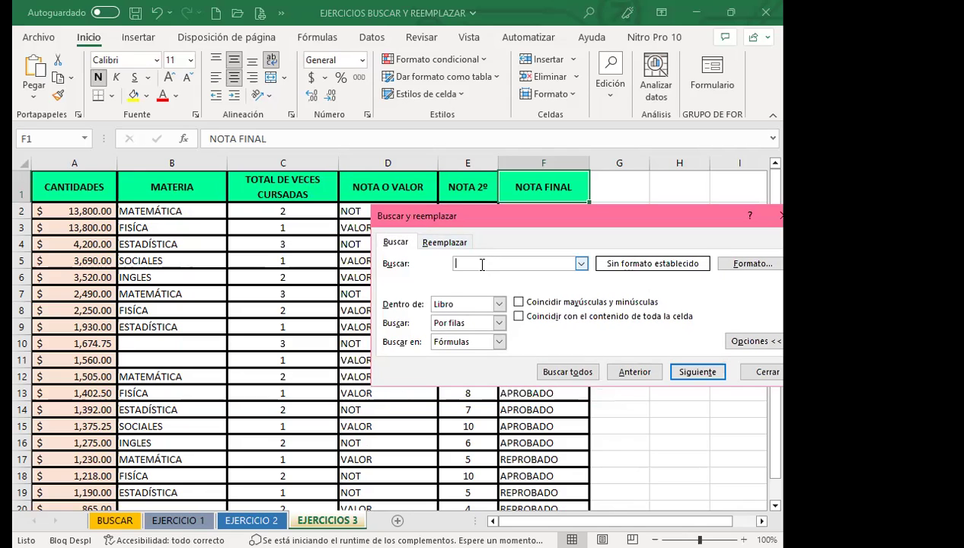
pyautogui.write('NOT')
pyautogui.click(519, 316)
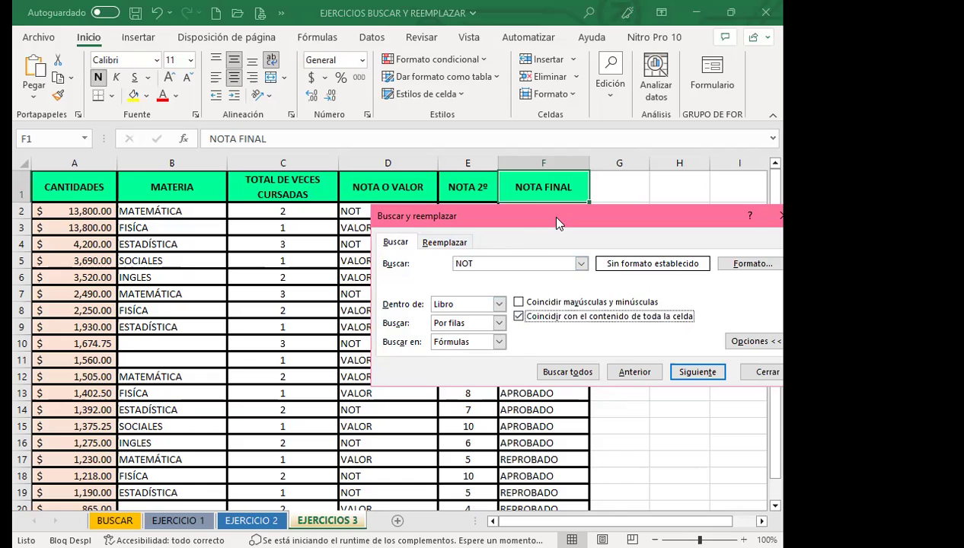
pyautogui.click(508, 337)
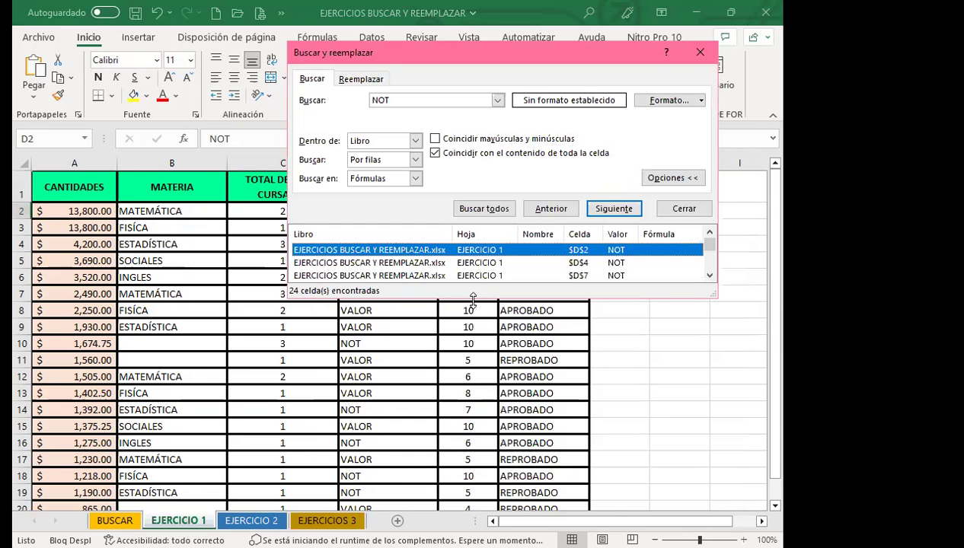
pyautogui.moveTo(473, 299); pyautogui.dragTo(466, 524)
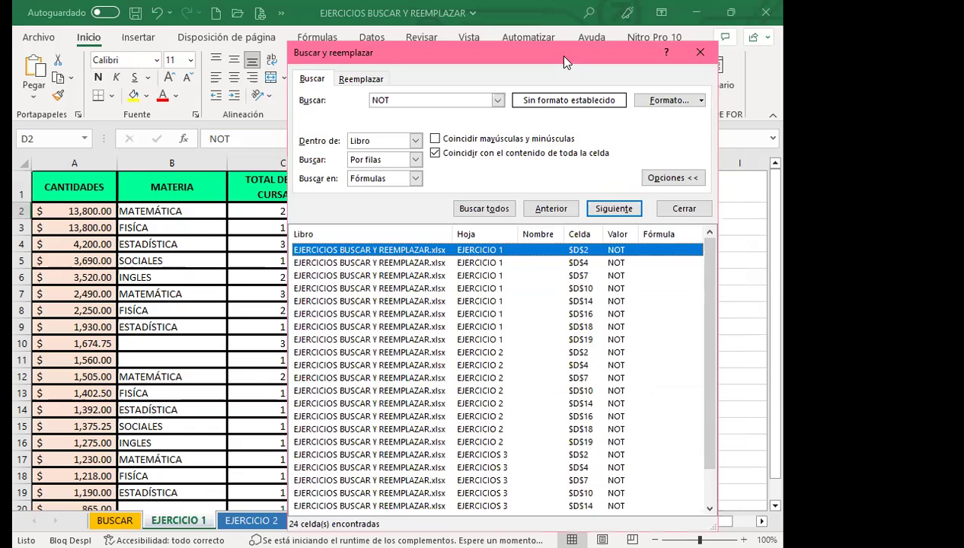
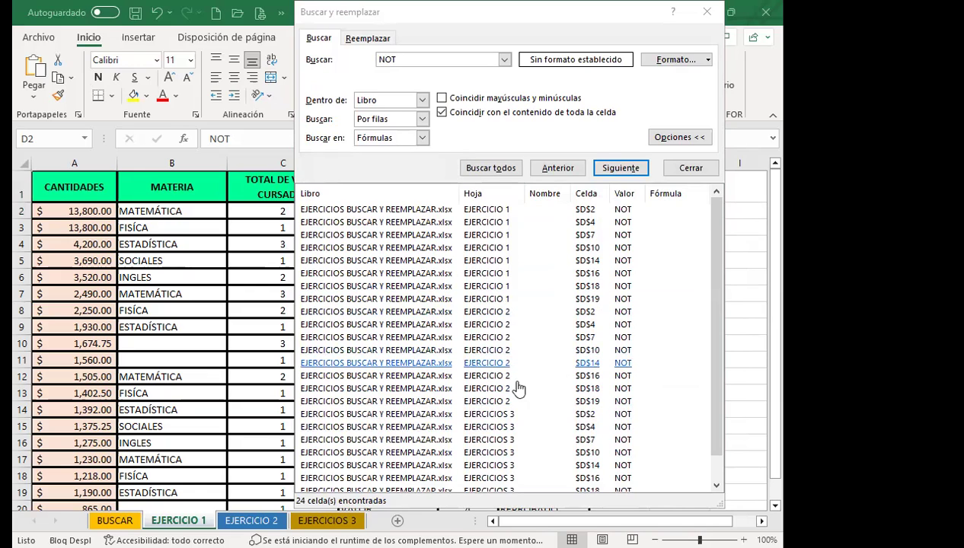
# - Replace all 24 whole-cell NOT entries with NOTA, then close the Find and Replace window
pyautogui.scroll(-1, 610, 427)
pyautogui.scroll(1, 701, 396)
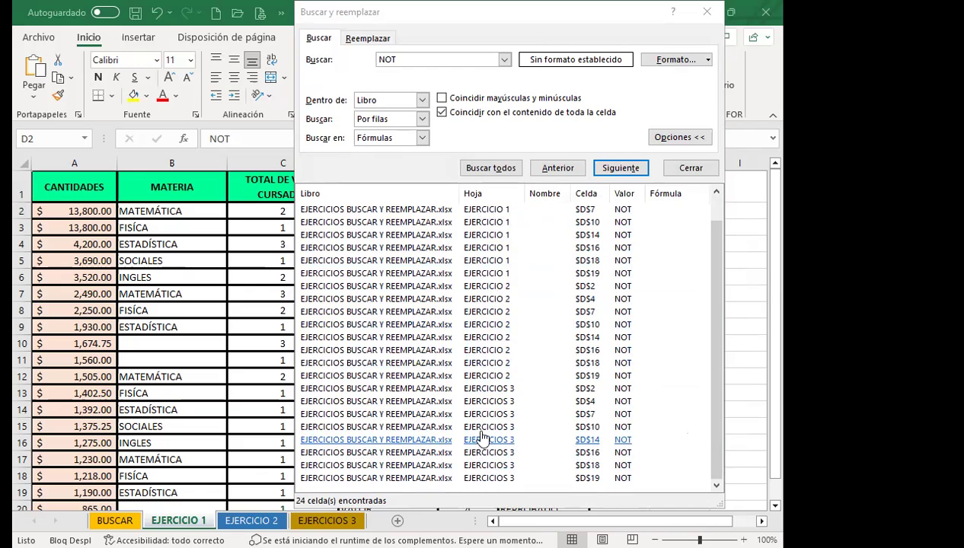
pyautogui.scroll(-1, 533, 411)
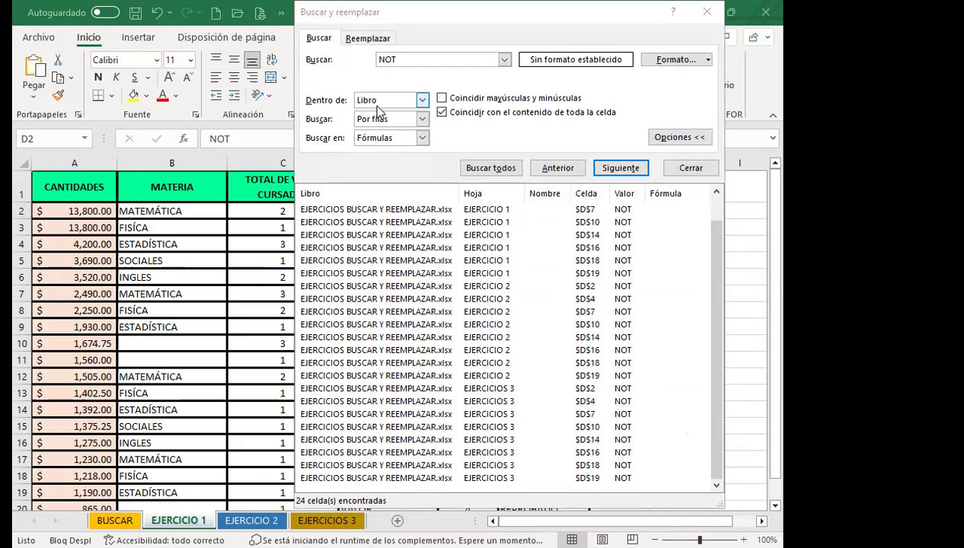
pyautogui.click(363, 35)
pyautogui.click(388, 77)
pyautogui.write('NOTA')
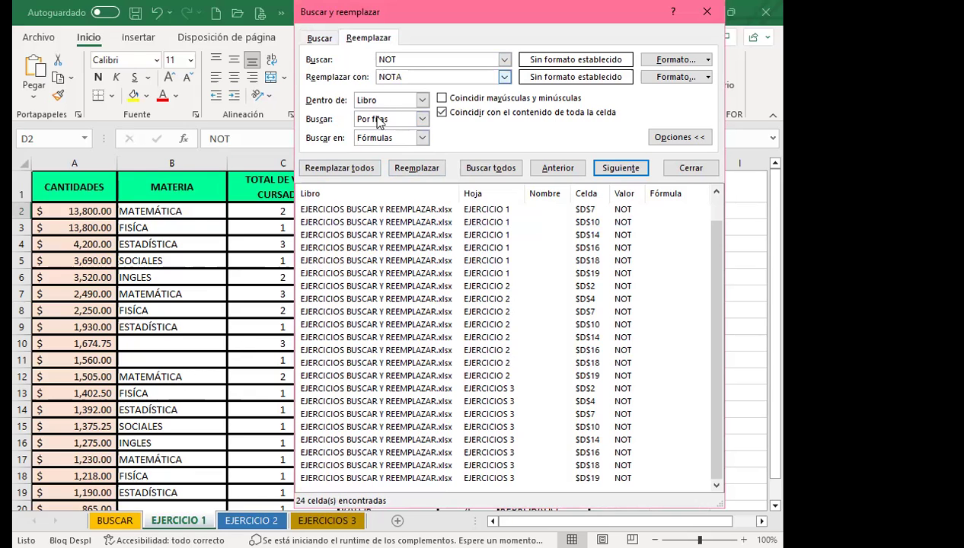
pyautogui.click(332, 171)
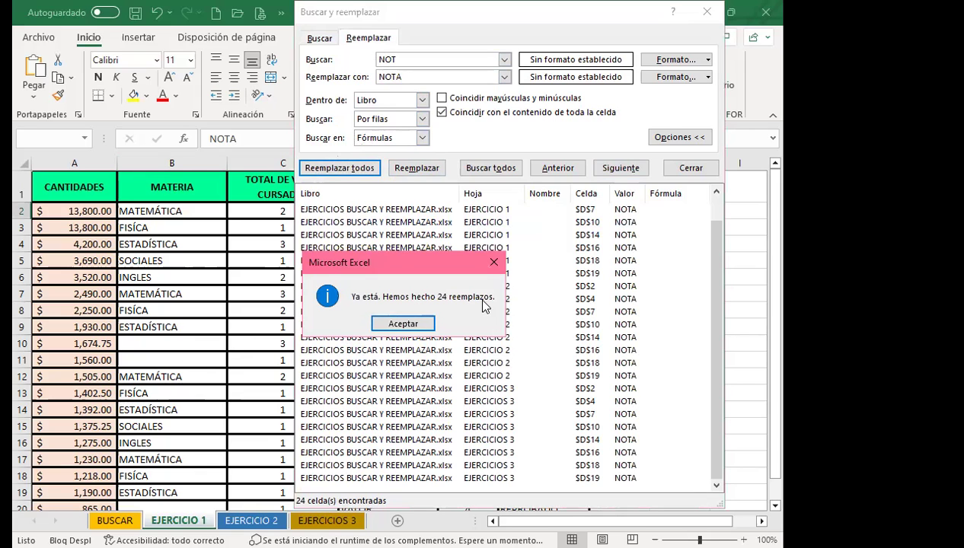
pyautogui.click(403, 324)
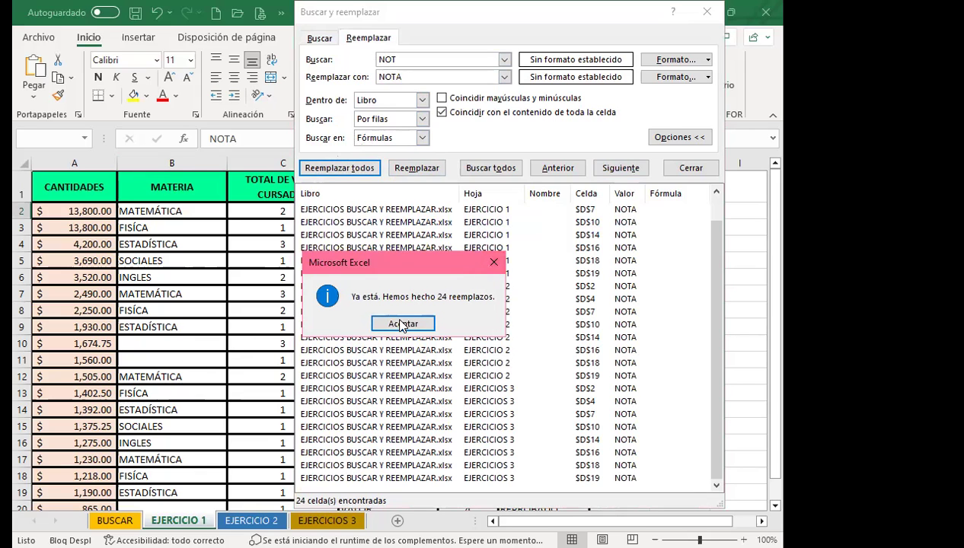
pyautogui.click(707, 12)
pyautogui.click(245, 477)
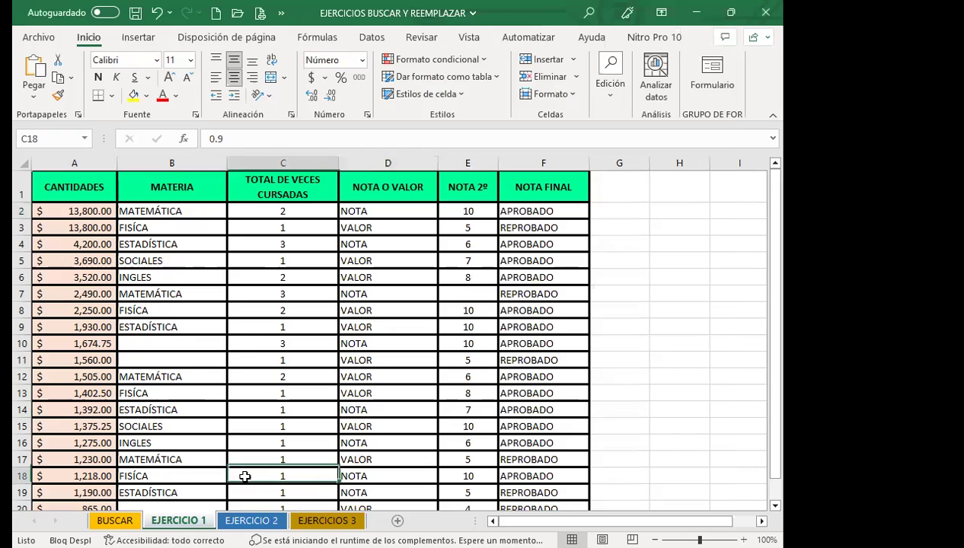
# - Check the new NOTA values on the EJERCICIO 2, EJERCICIOS 3, EJERCICIO 1 and BUSCAR sheets
pyautogui.click(271, 520)
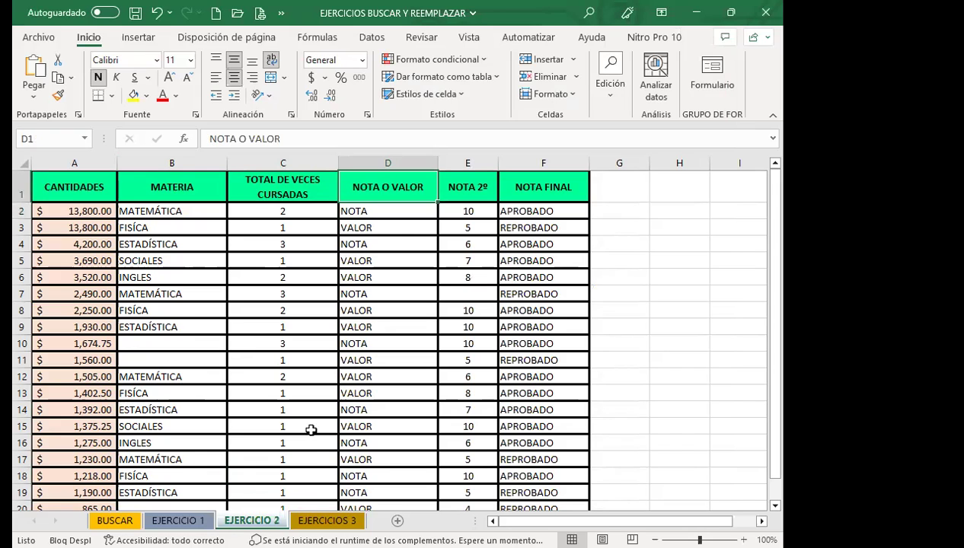
pyautogui.click(385, 211)
pyautogui.click(326, 518)
pyautogui.click(385, 292)
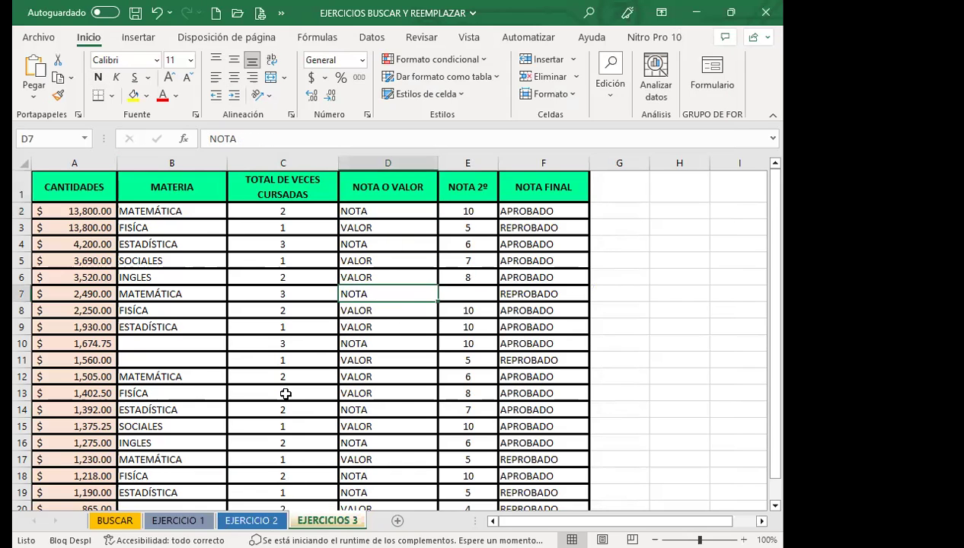
pyautogui.click(180, 519)
pyautogui.click(384, 291)
pyautogui.click(115, 520)
pyautogui.click(180, 520)
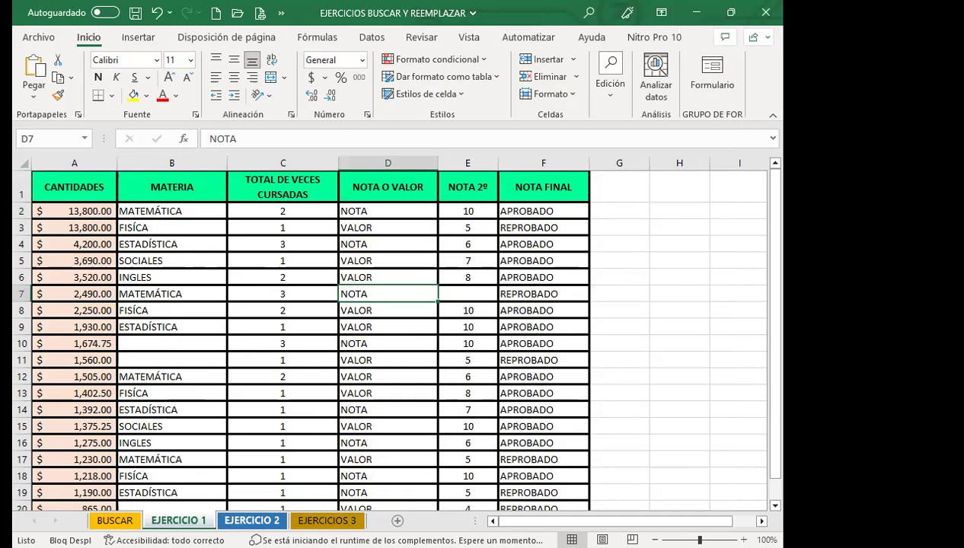
# - On EJERCICIO 2, reopen Find and Replace and empty the search and replacement fields
pyautogui.click(251, 520)
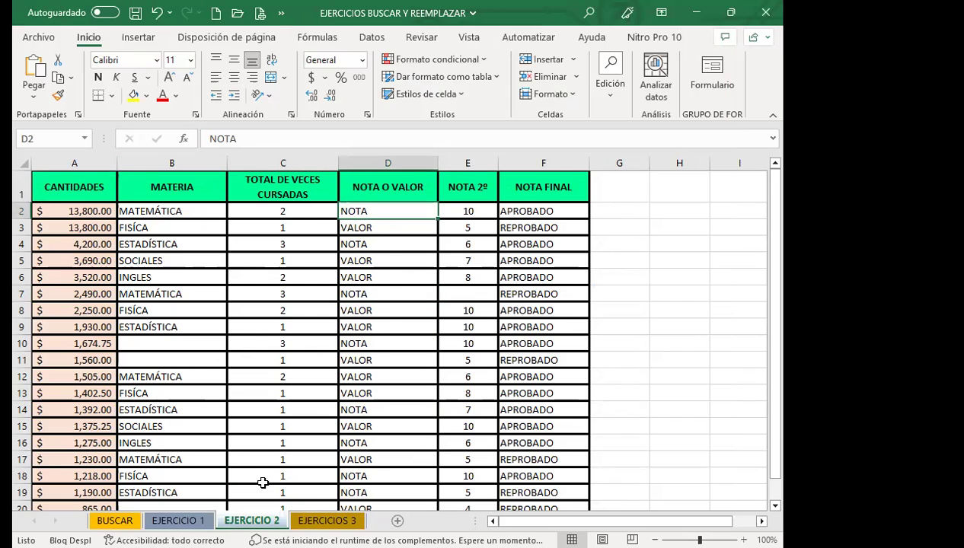
pyautogui.hotkey('ctrl', 'b')
pyautogui.press('BackSpace')
pyautogui.click(373, 218)
pyautogui.doubleClick(381, 256)
pyautogui.press('BackSpace')
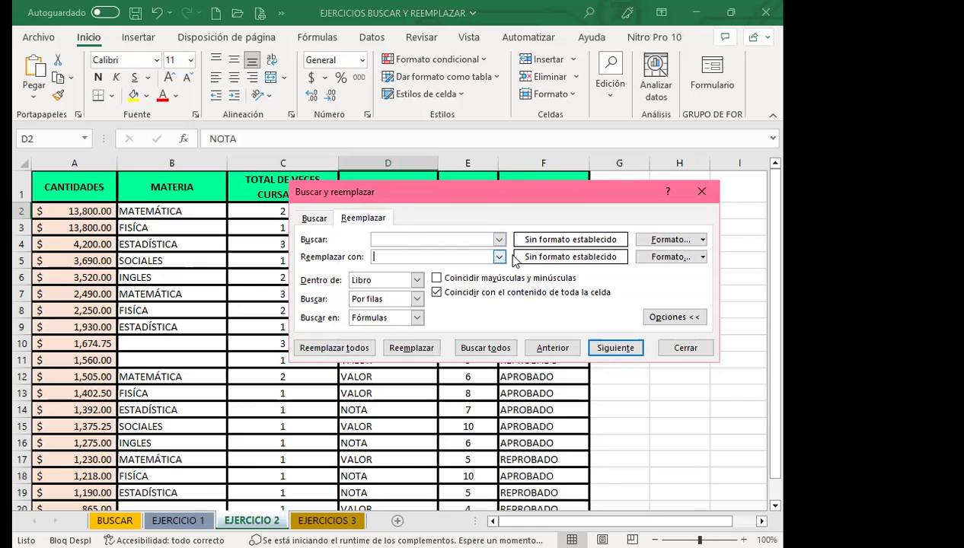
# - Set the search format from A1's green header fill and the replacement to a yellow-first gradient fill
pyautogui.click(704, 241)
pyautogui.click(552, 280)
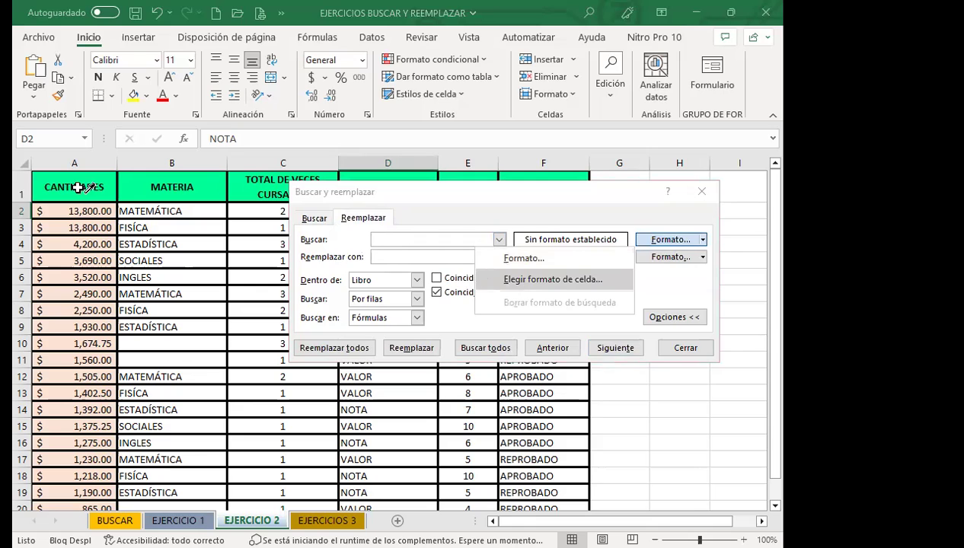
pyautogui.click(78, 187)
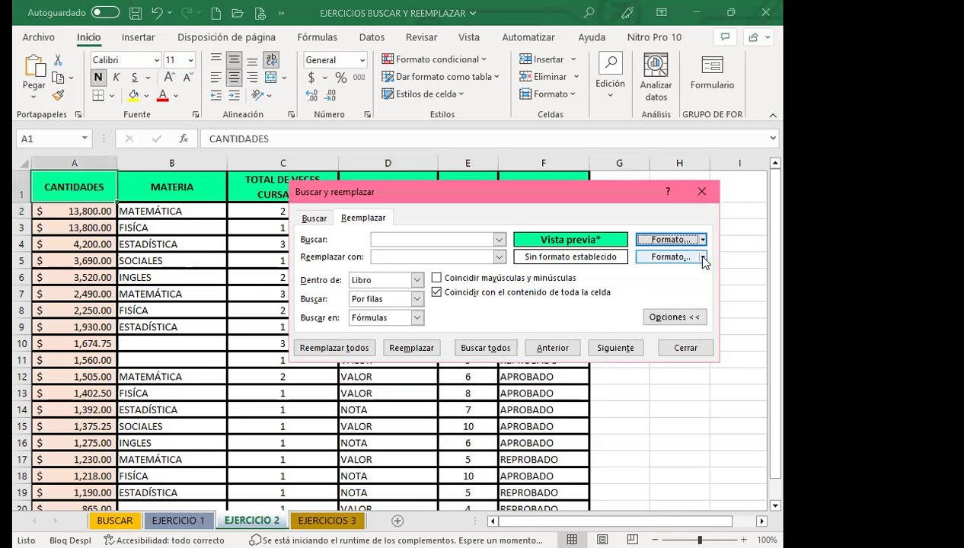
pyautogui.click(703, 259)
pyautogui.click(528, 280)
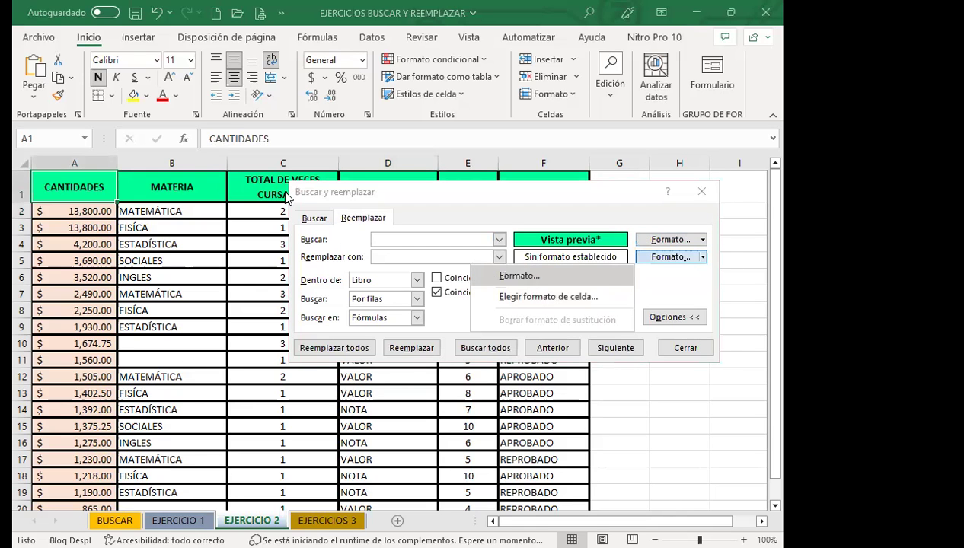
pyautogui.click(389, 258)
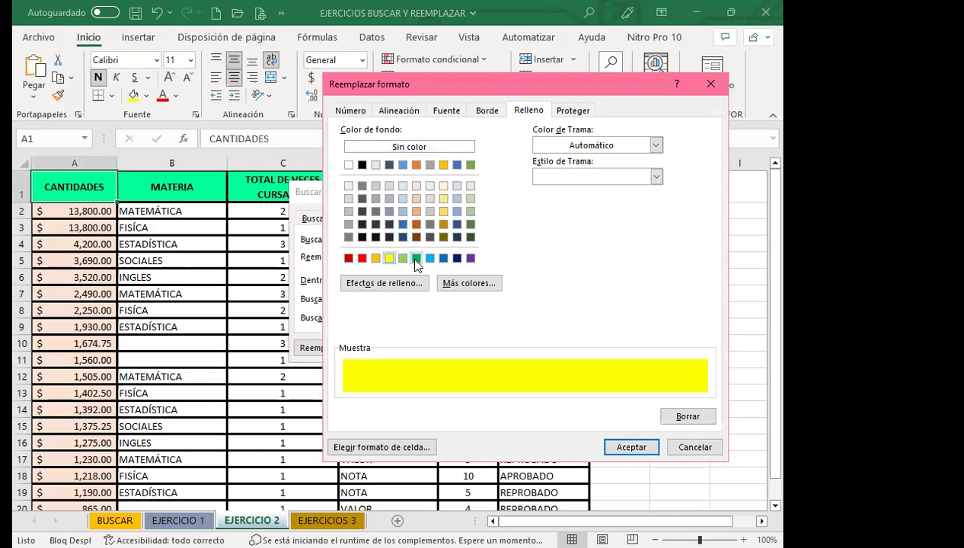
pyautogui.click(416, 258)
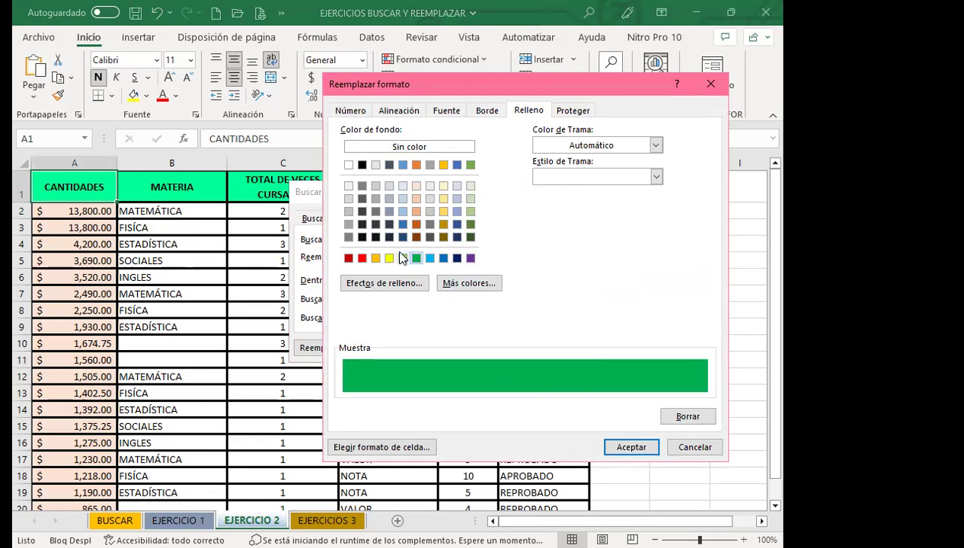
pyautogui.click(429, 258)
pyautogui.click(397, 286)
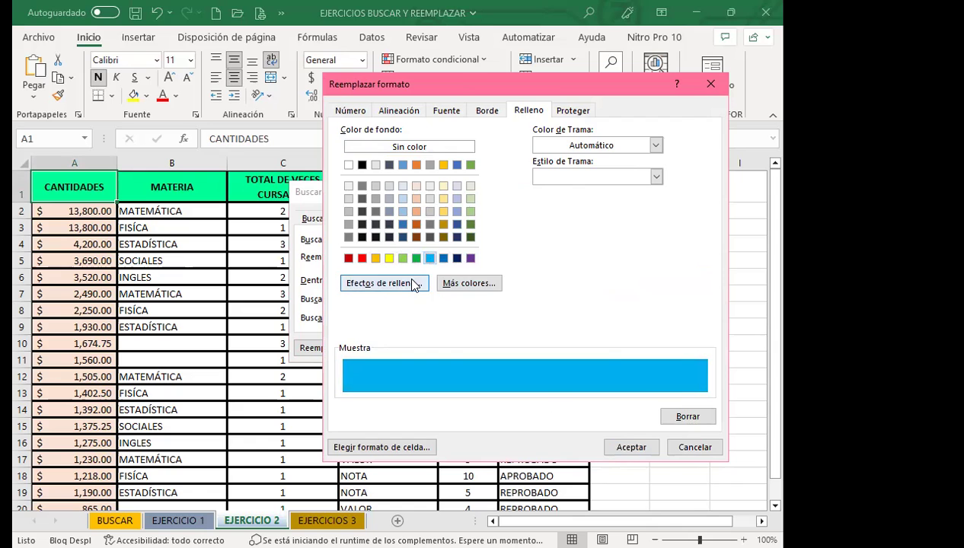
pyautogui.click(592, 177)
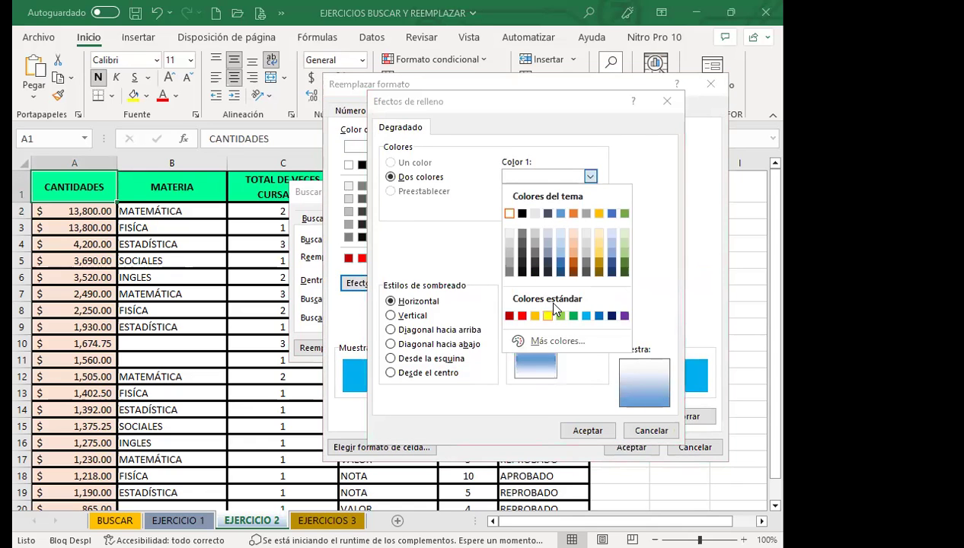
pyautogui.click(546, 313)
pyautogui.click(574, 429)
pyautogui.click(629, 447)
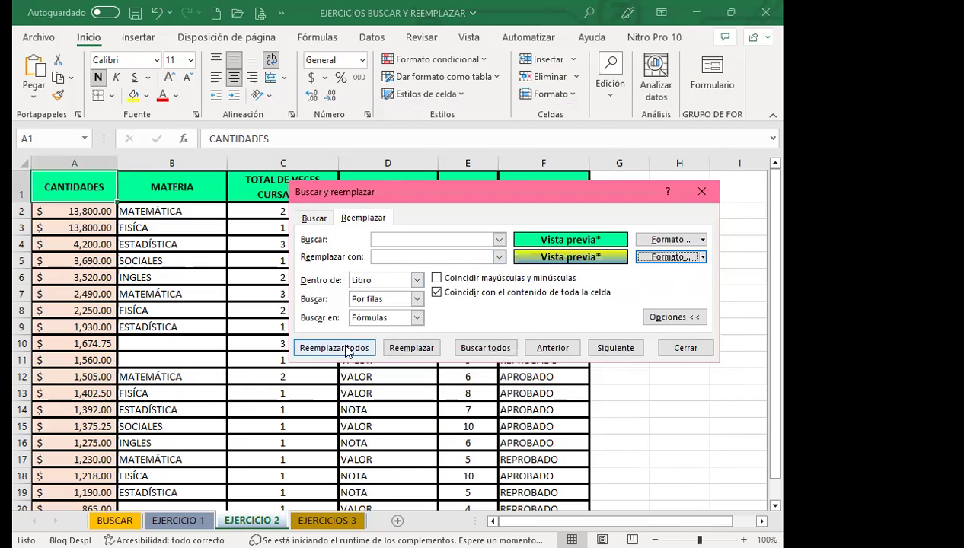
# - List the green header cells, then replace all 19 with the gradient and close the dialog
pyautogui.click(314, 218)
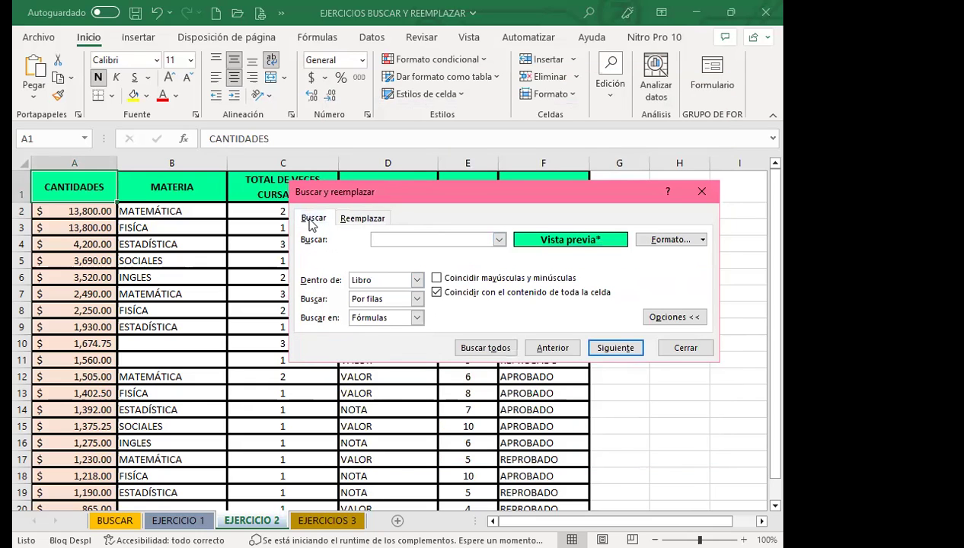
pyautogui.click(486, 346)
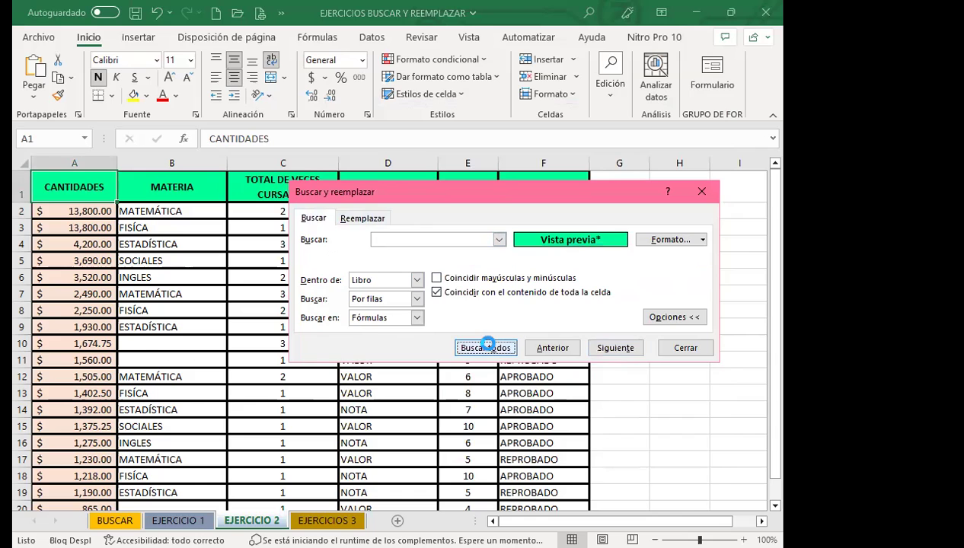
pyautogui.click(362, 258)
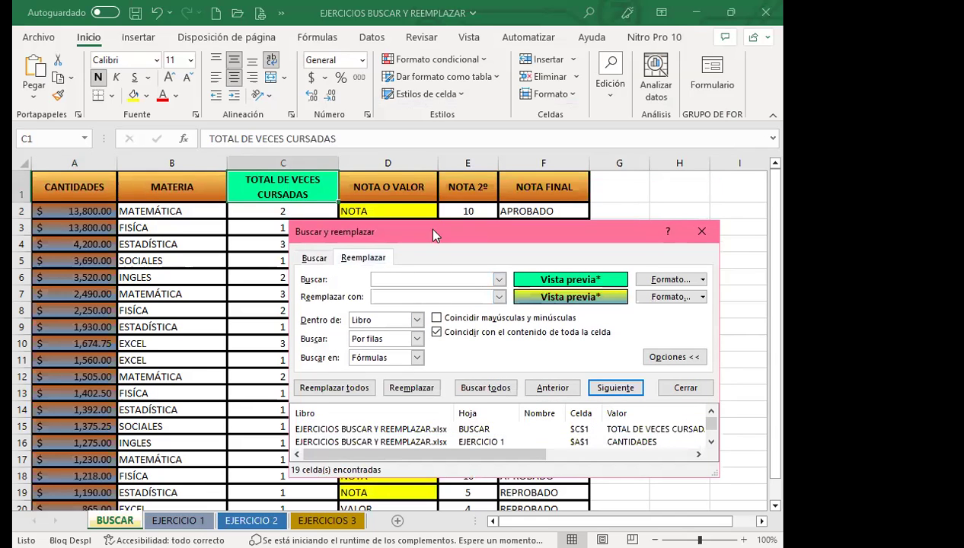
pyautogui.click(318, 389)
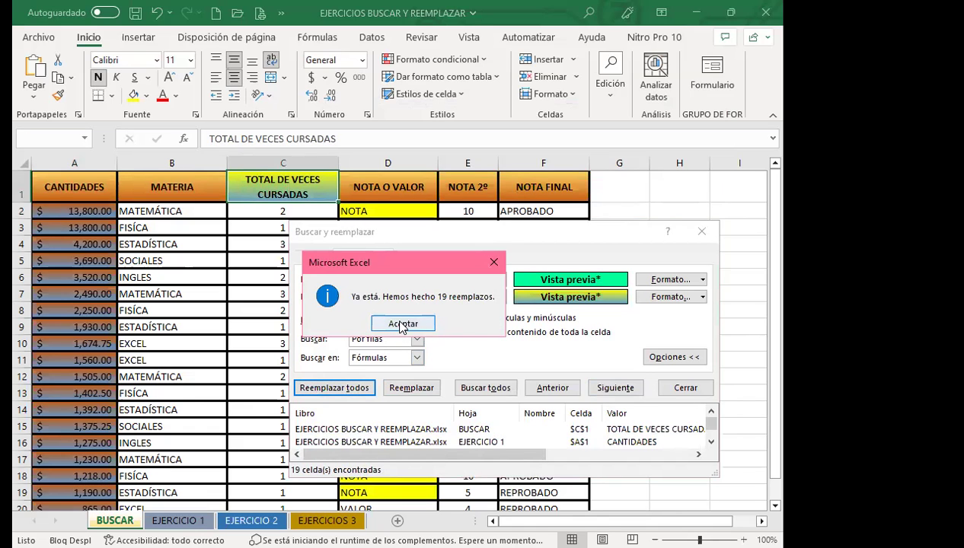
pyautogui.press('Return')
pyautogui.click(701, 232)
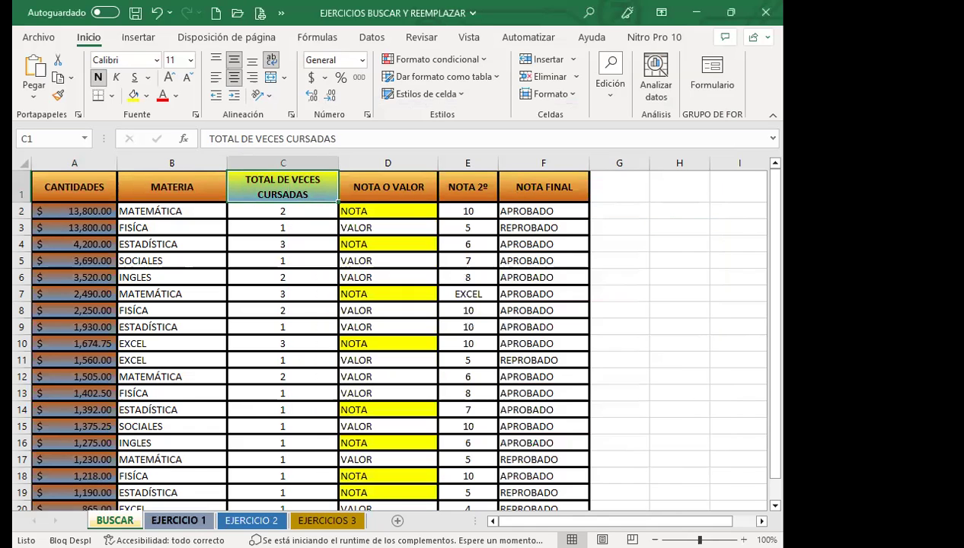
pyautogui.click(181, 520)
# - Review the gradient headers on BUSCAR, EJERCICIO 1, EJERCICIO 2 and EJERCICIOS 3, then reopen Find and Replace
pyautogui.click(114, 520)
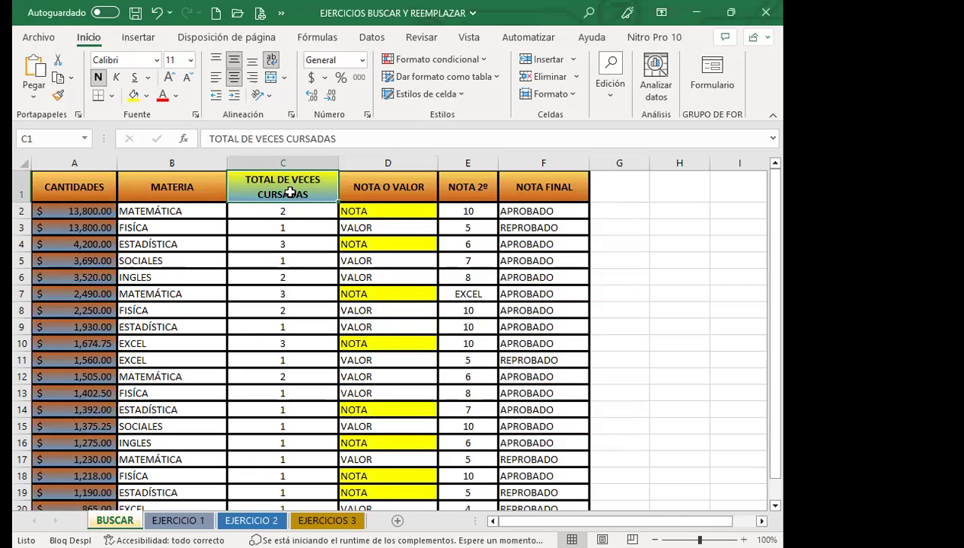
pyautogui.click(180, 520)
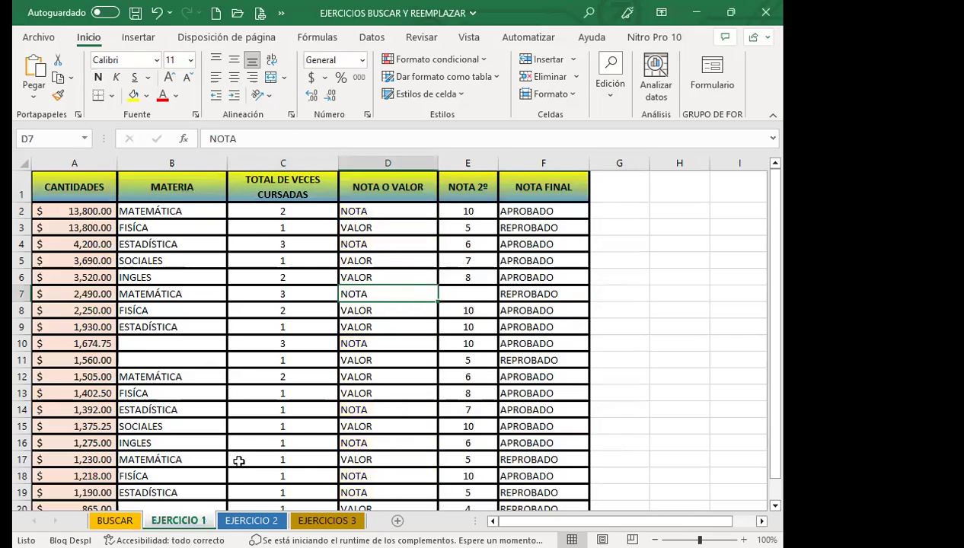
pyautogui.click(251, 520)
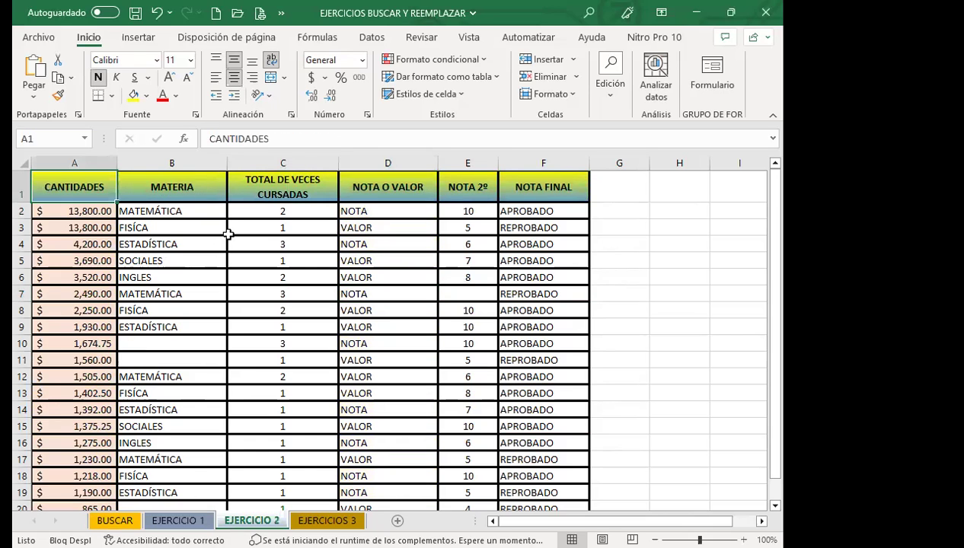
pyautogui.click(324, 520)
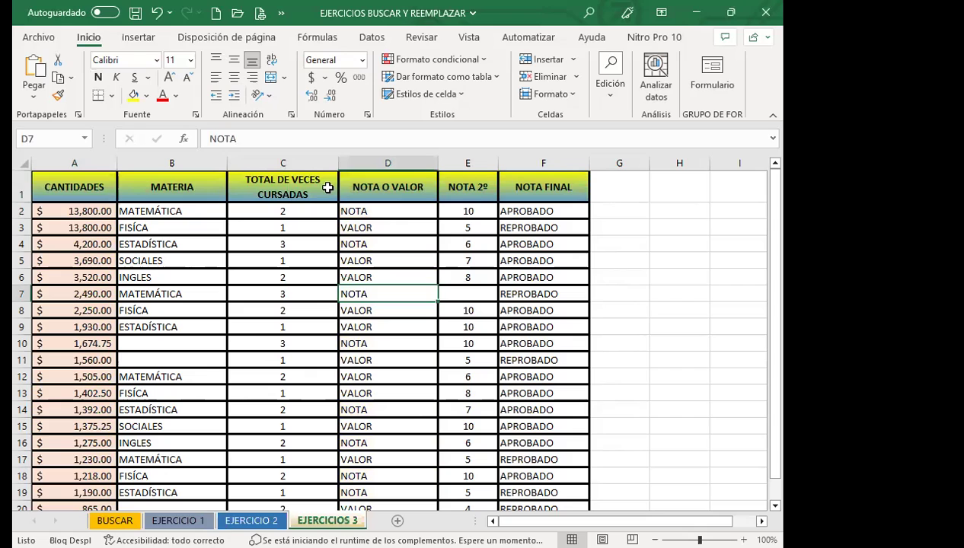
pyautogui.click(608, 274)
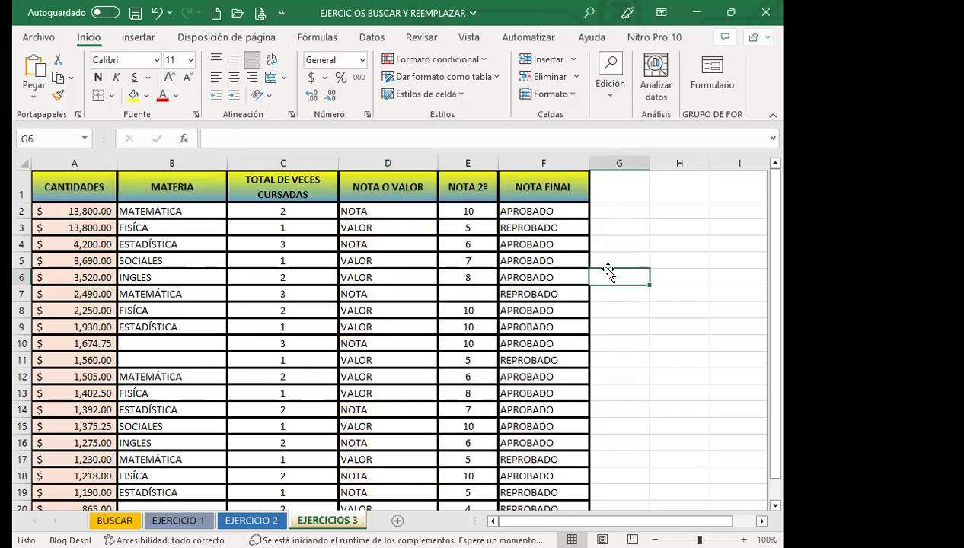
pyautogui.hotkey('ctrl', 'b')
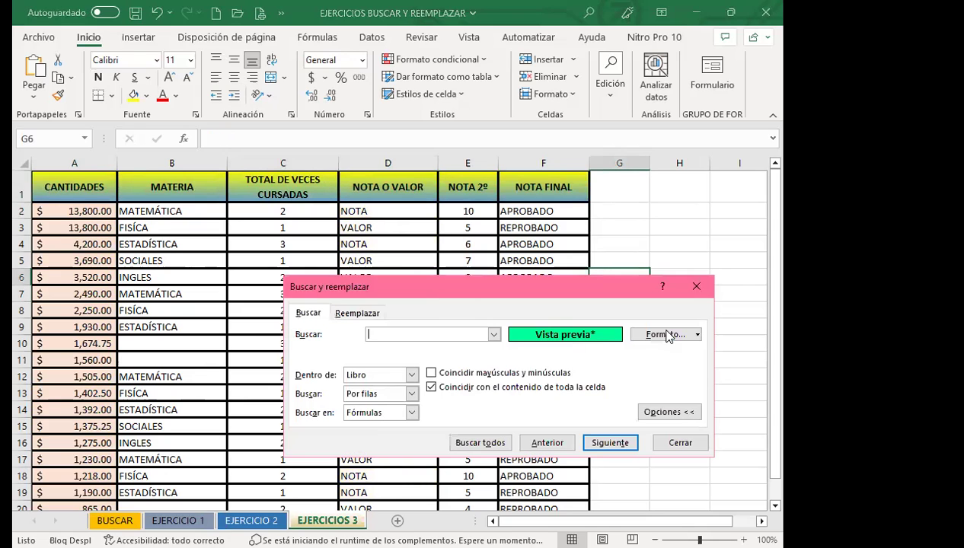
# - Clear the previous search and replacement formats in Find and Replace
pyautogui.click(696, 334)
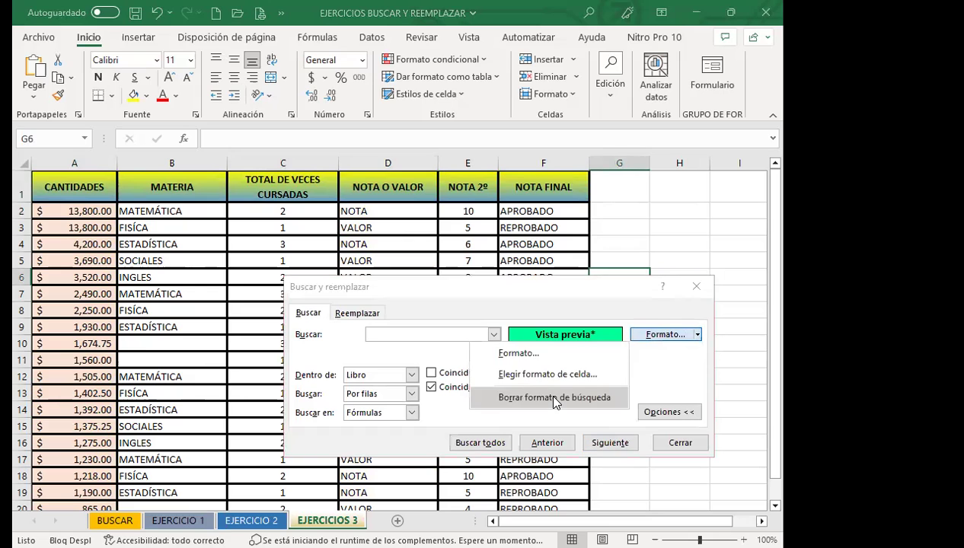
pyautogui.click(553, 397)
pyautogui.click(357, 313)
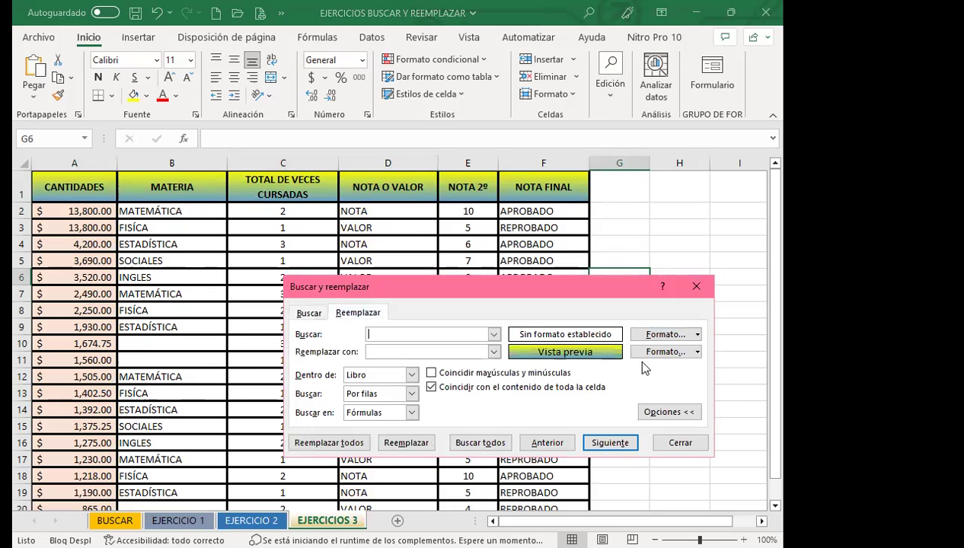
pyautogui.click(698, 352)
pyautogui.click(538, 415)
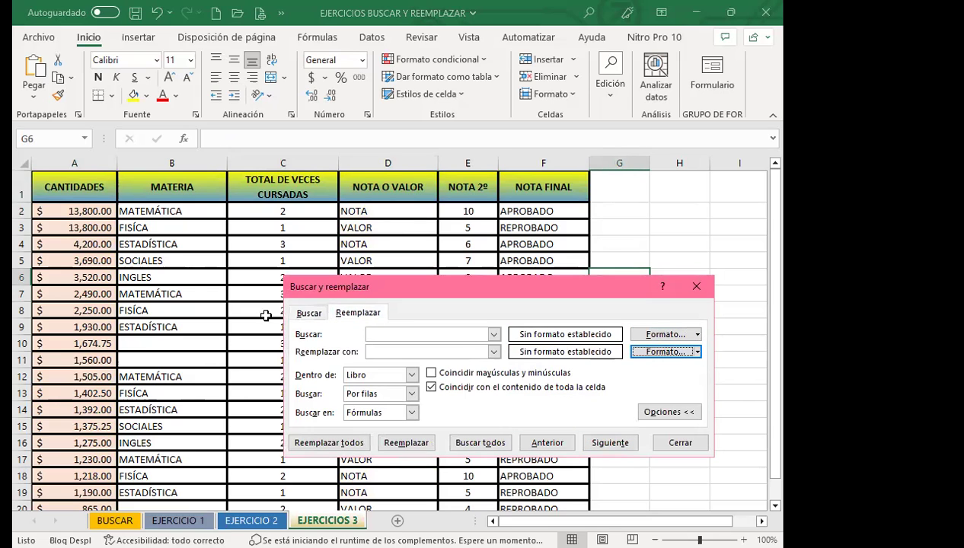
pyautogui.click(307, 314)
pyautogui.click(699, 335)
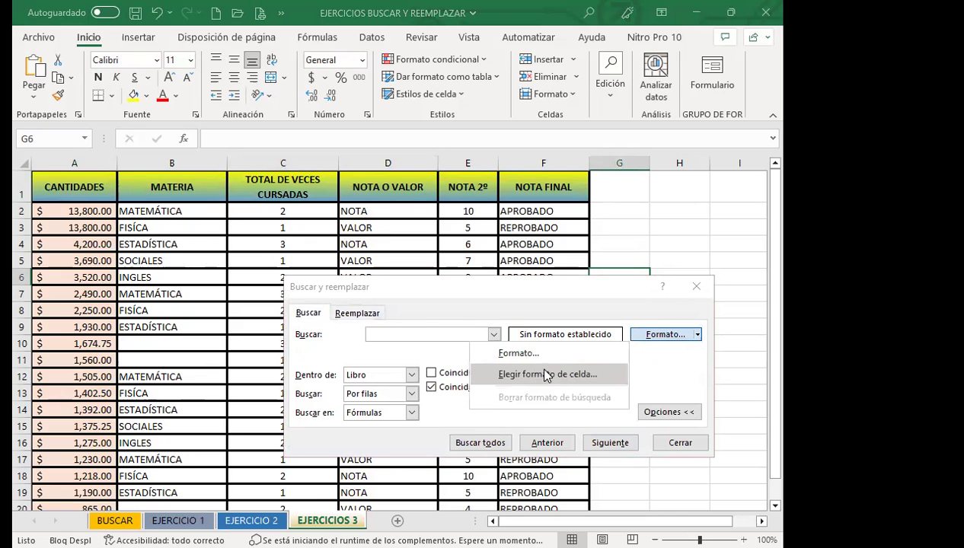
pyautogui.click(674, 335)
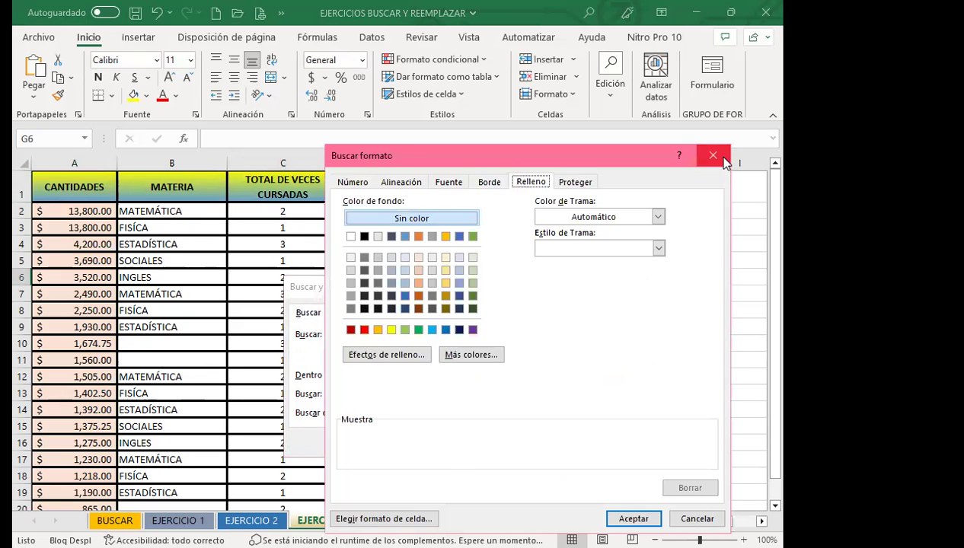
pyautogui.click(712, 165)
# - Set the search format from A2's salmon fill and the replacement format to a green fill
pyautogui.click(697, 335)
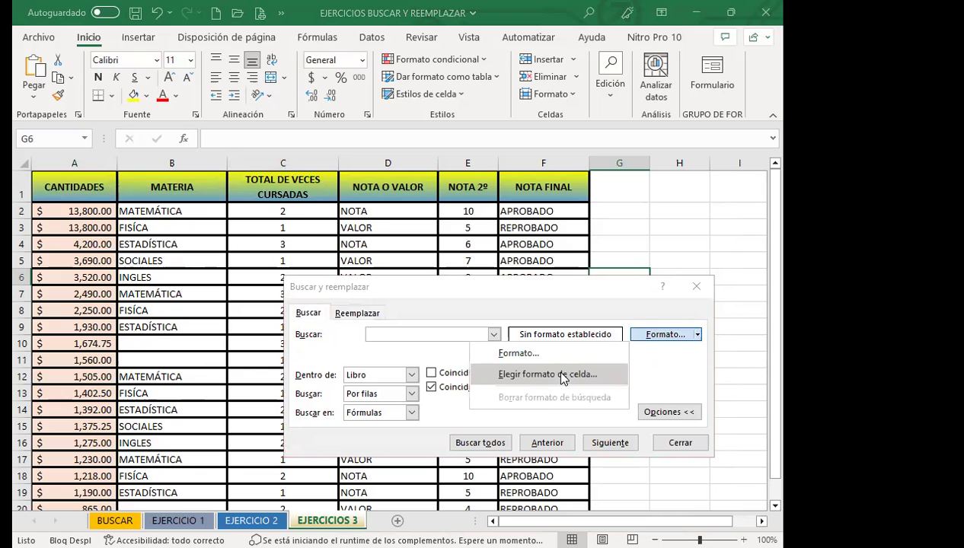
pyautogui.click(556, 374)
pyautogui.click(84, 211)
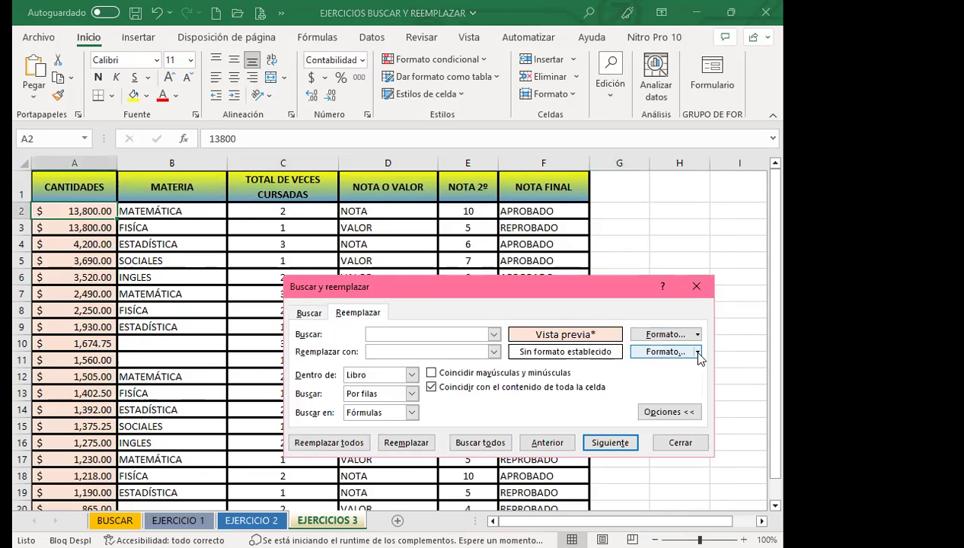
pyautogui.click(699, 353)
pyautogui.click(576, 368)
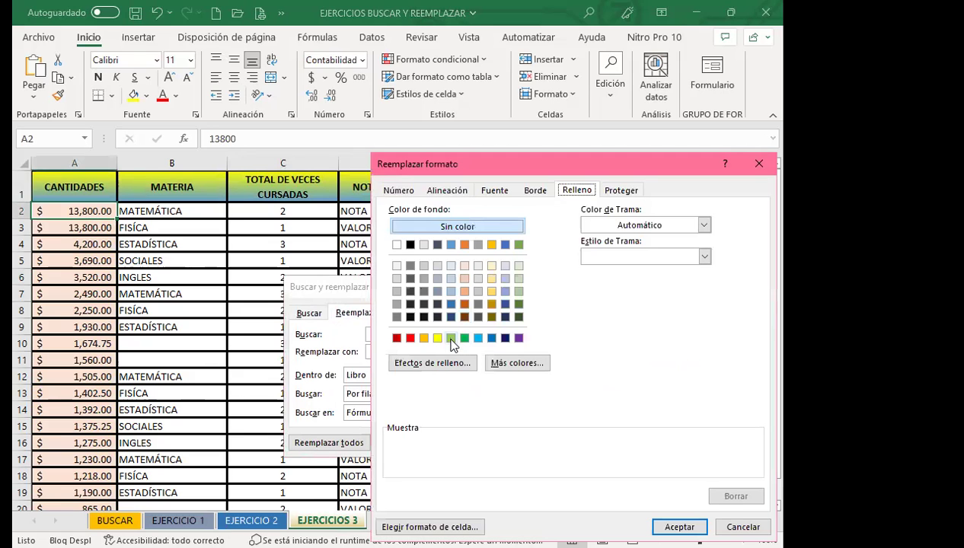
pyautogui.click(451, 338)
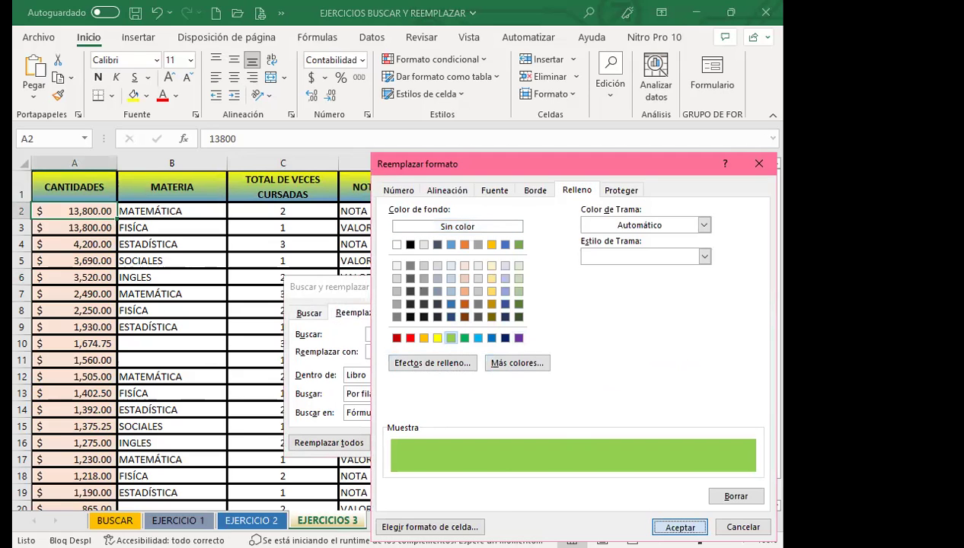
pyautogui.click(655, 526)
# - Replace all salmon fills with green, close the dialog, and check EJERCICIO 1 and EJERCICIO 2
pyautogui.click(321, 444)
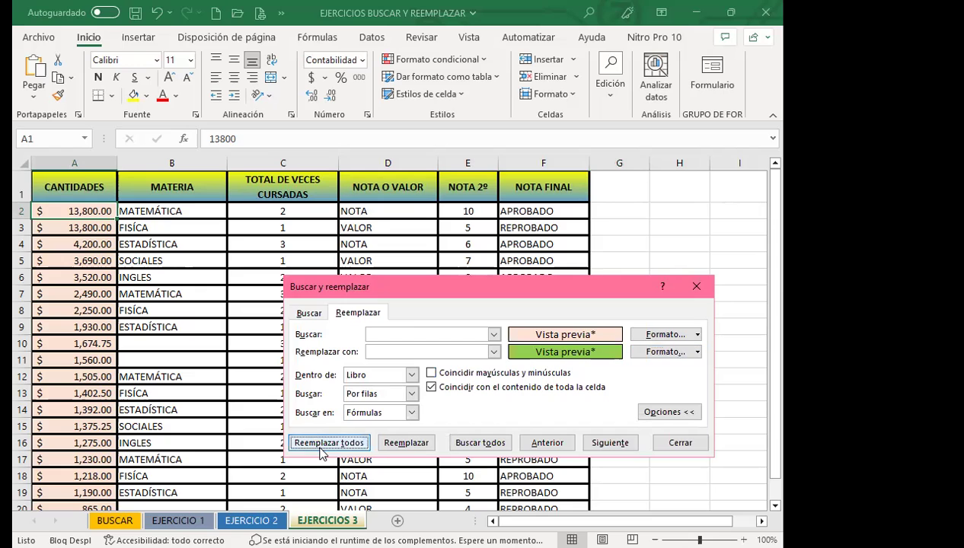
pyautogui.click(421, 325)
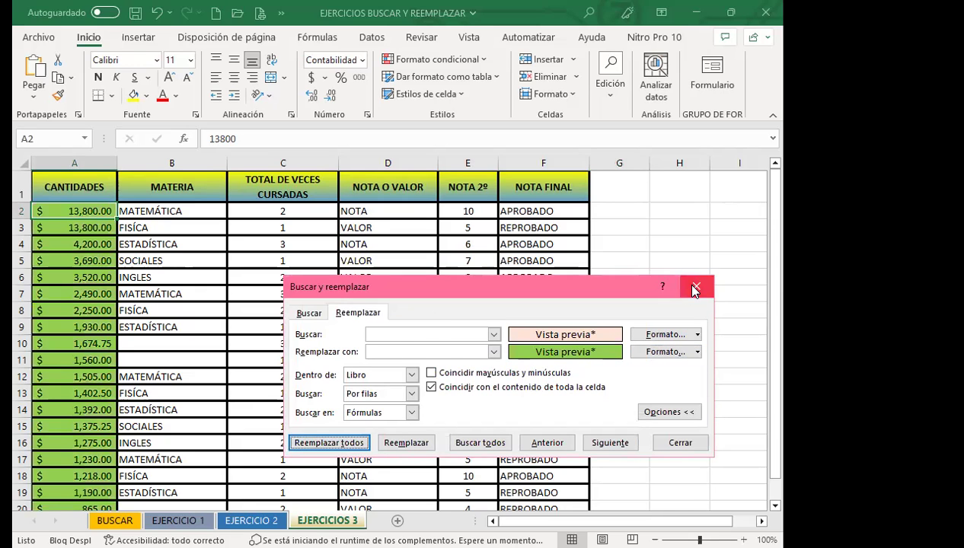
pyautogui.click(694, 289)
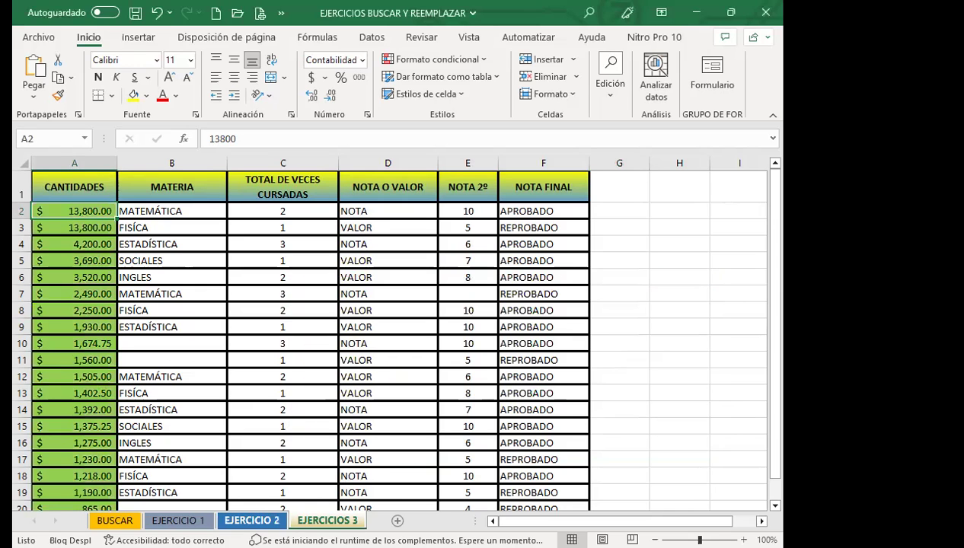
pyautogui.hotkey('ctrl', 'pageup')
pyautogui.click(190, 520)
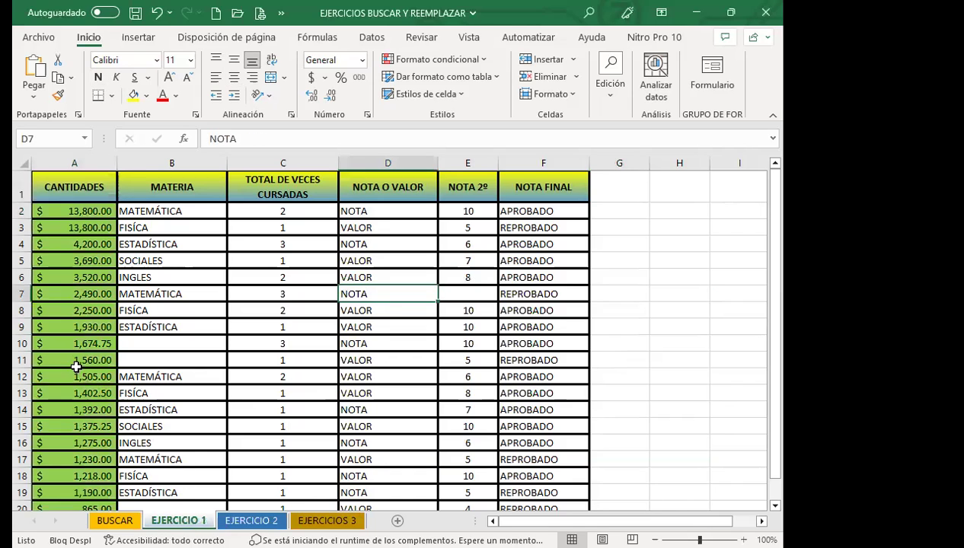
pyautogui.hotkey('ctrl', 'pagedown')
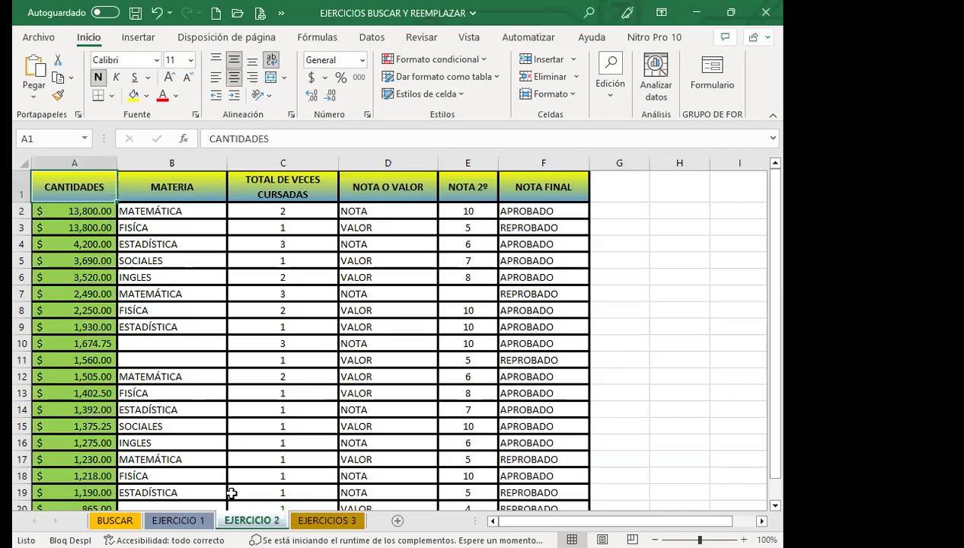
pyautogui.hotkey('ctrl', 'b')
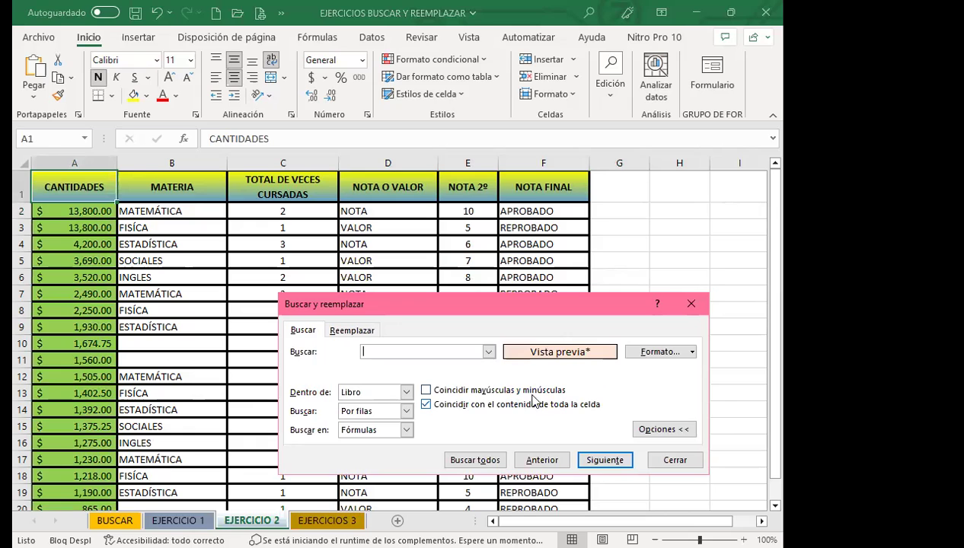
# - Clear the green search format and list every empty cell in the workbook
pyautogui.click(695, 353)
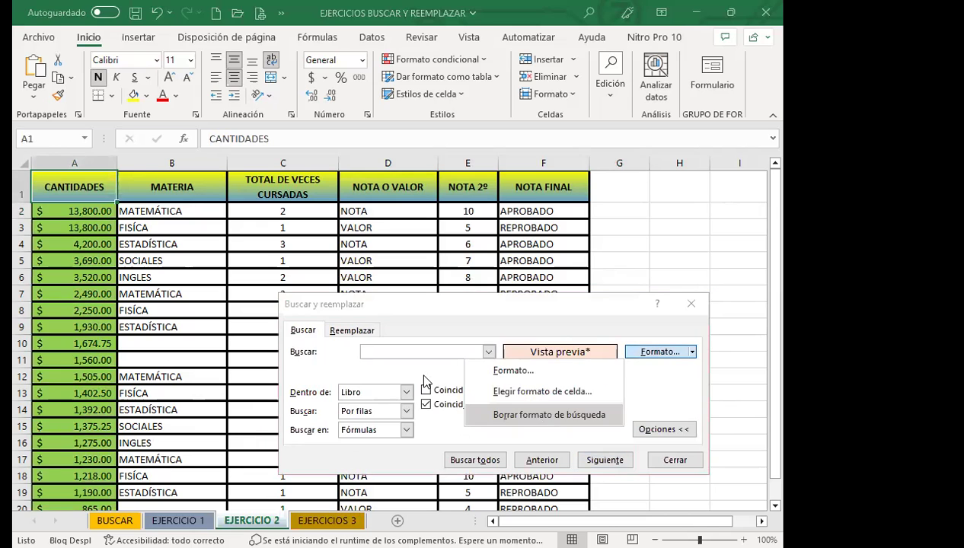
pyautogui.click(537, 417)
pyautogui.click(686, 370)
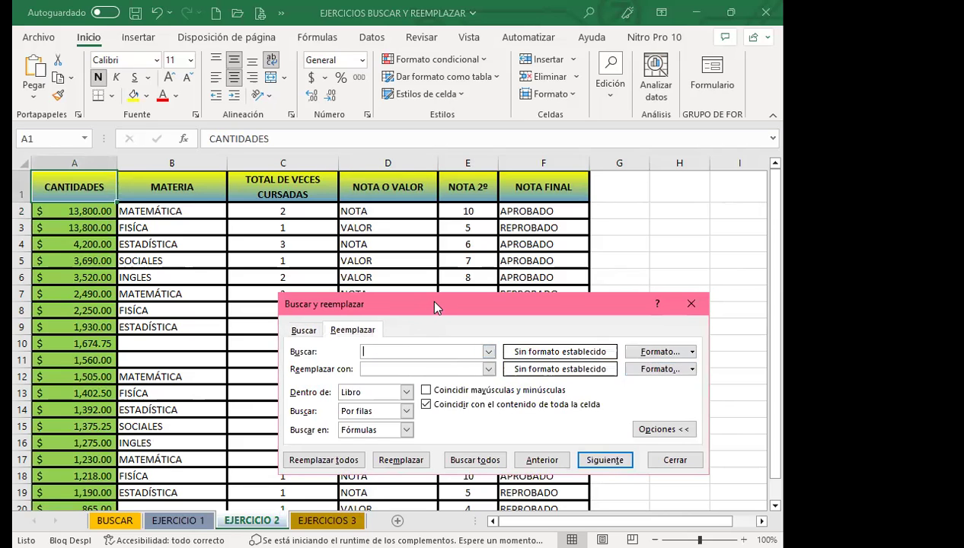
pyautogui.click(491, 401)
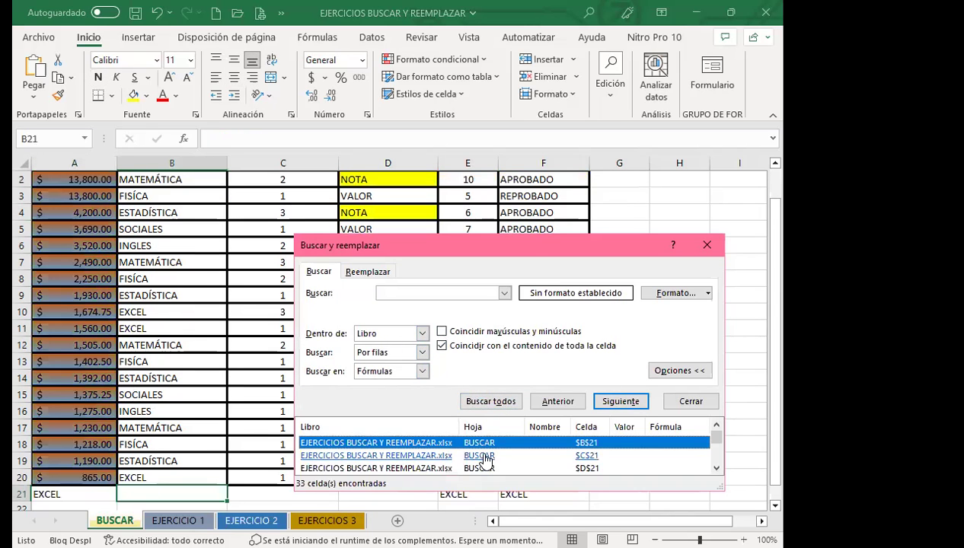
pyautogui.scroll(-5, 492, 450)
pyautogui.scroll(-3, 495, 448)
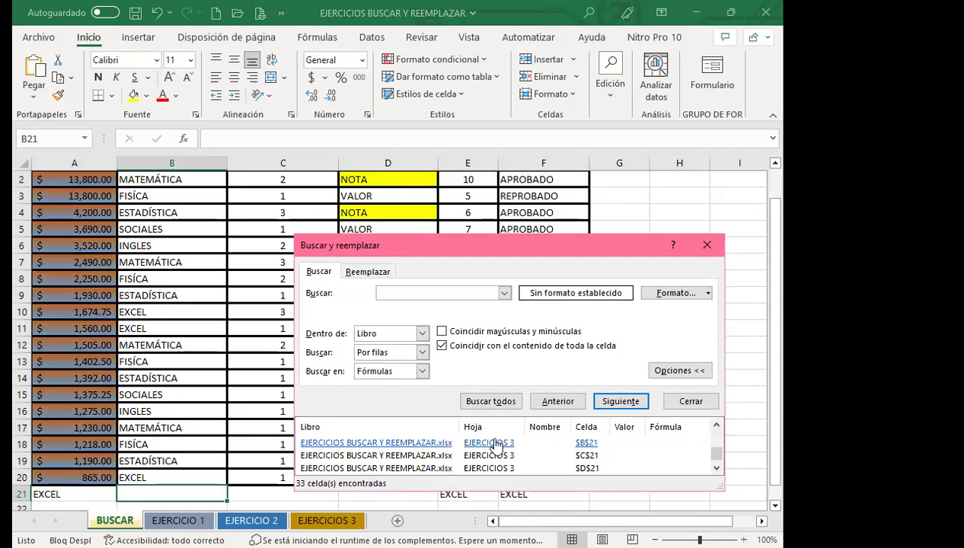
# - Replace all 33 empty cells with EXCEL, close the dialog, and check cell E7
pyautogui.click(368, 272)
pyautogui.click(384, 310)
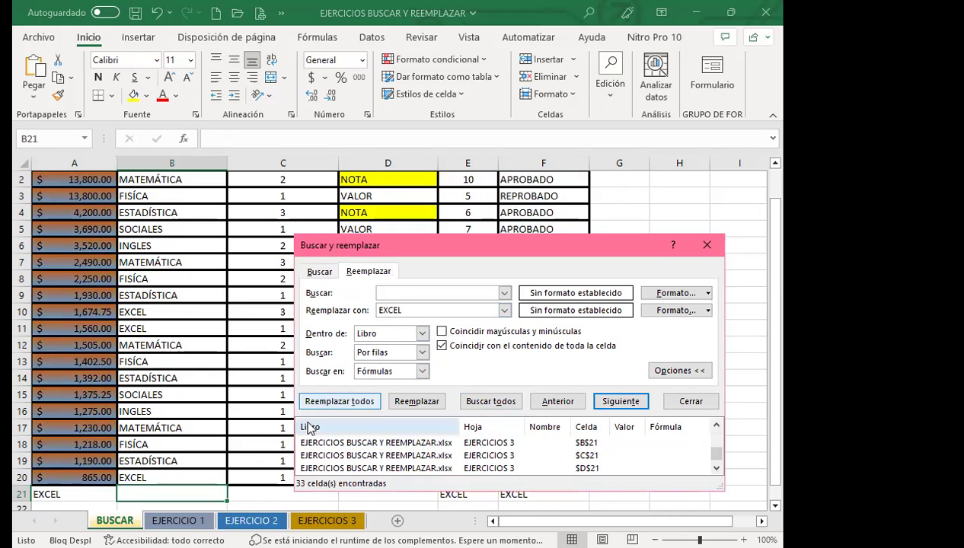
pyautogui.click(354, 401)
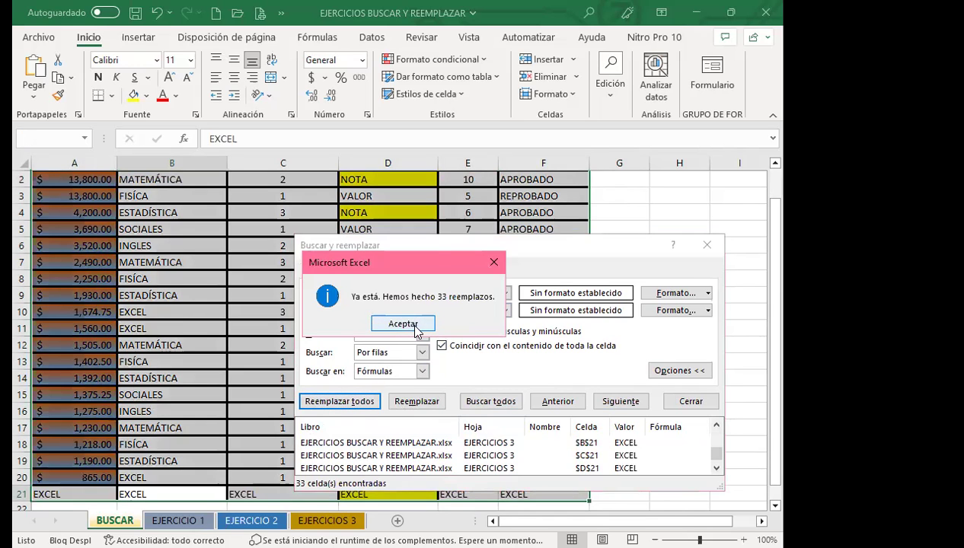
pyautogui.click(411, 326)
pyautogui.press('Escape')
pyautogui.click(163, 262)
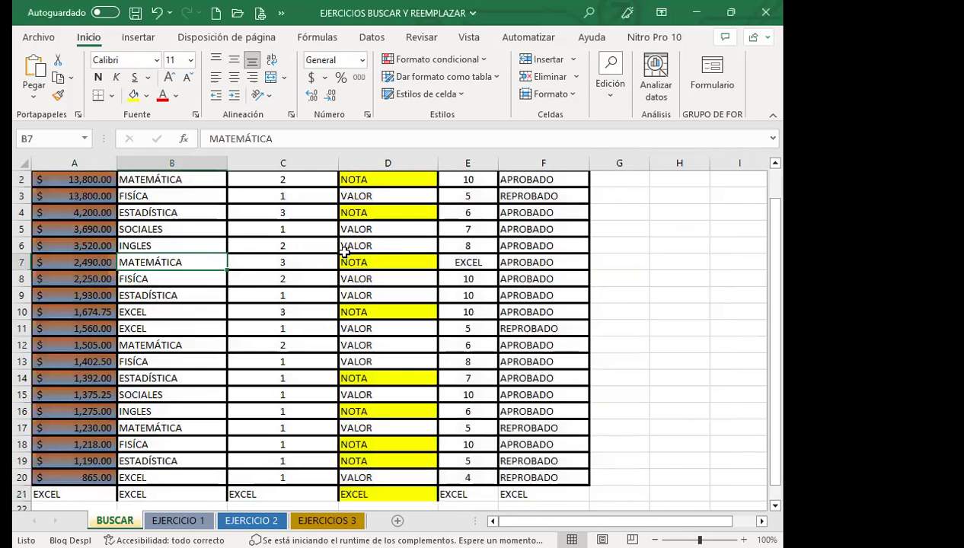
pyautogui.click(450, 261)
# - Confirm EXCEL now fills B11 and row 21 on EJERCICIO 1 and D21 on EJERCICIO 2
pyautogui.click(183, 520)
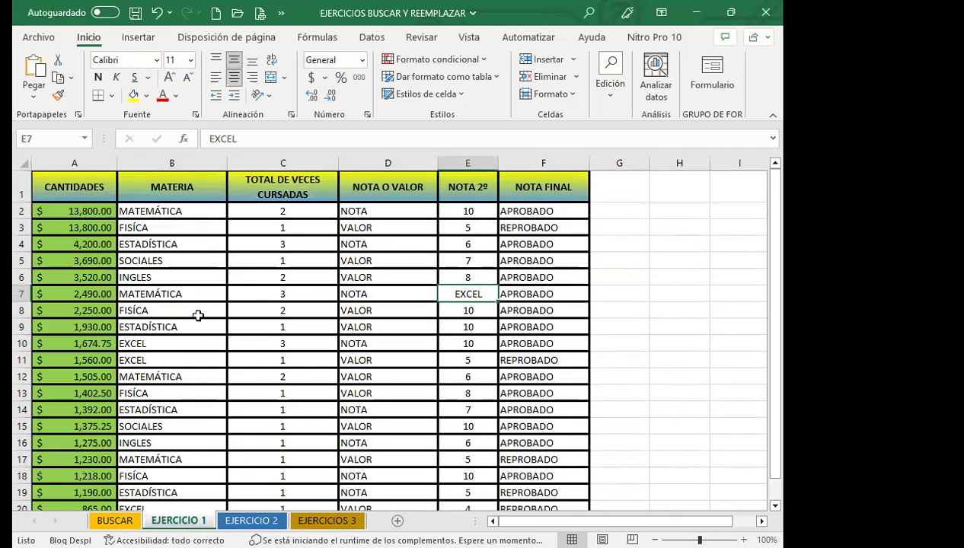
pyautogui.click(183, 359)
pyautogui.scroll(-2, 233, 367)
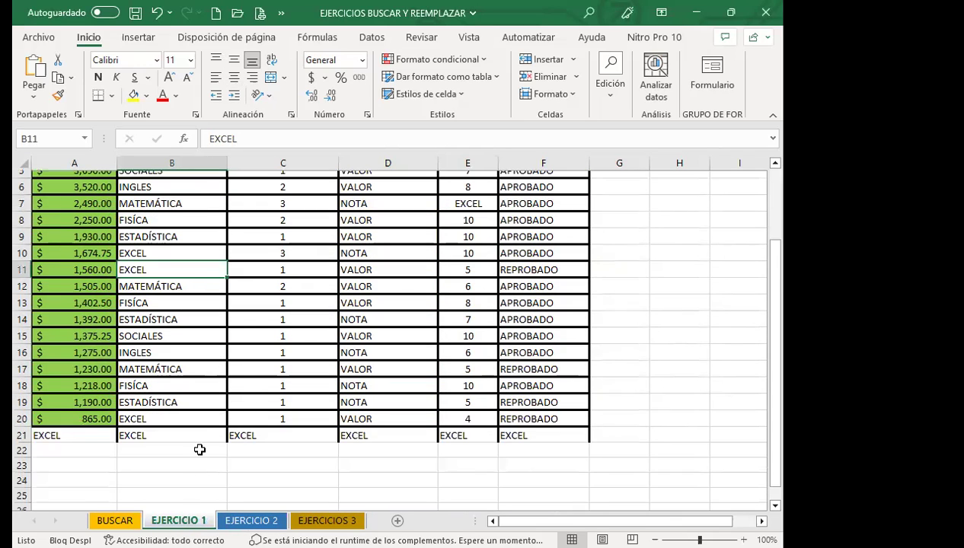
pyautogui.click(322, 436)
pyautogui.click(398, 434)
pyautogui.click(251, 520)
pyautogui.scroll(-4, 253, 447)
pyautogui.click(431, 299)
pyautogui.scroll(3, 427, 342)
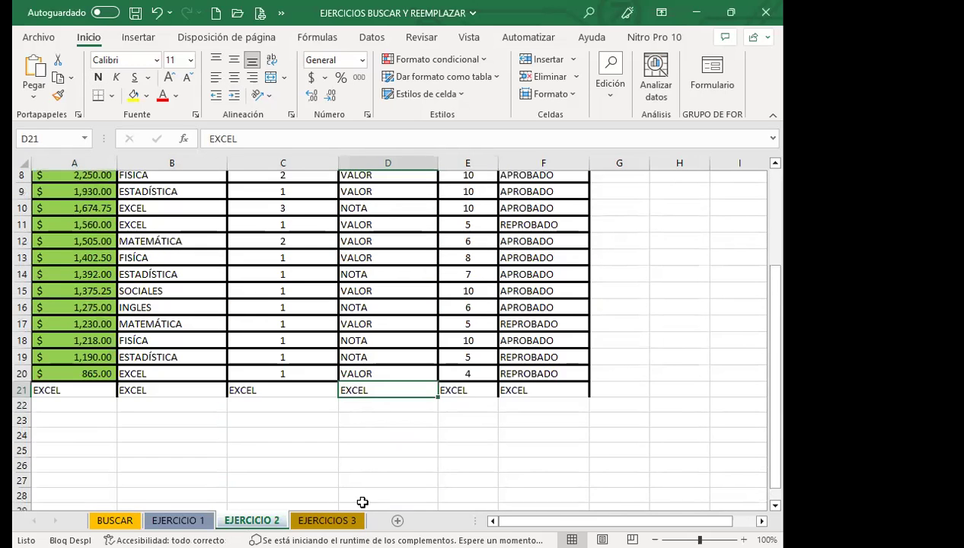
# - On EJERCICIOS 3, inspect cells E7–E14, B8, C11 and C12, then reopen Find and Replace
pyautogui.click(328, 521)
pyautogui.moveTo(457, 300); pyautogui.dragTo(456, 344)
pyautogui.click(450, 410)
pyautogui.click(171, 310)
pyautogui.click(274, 360)
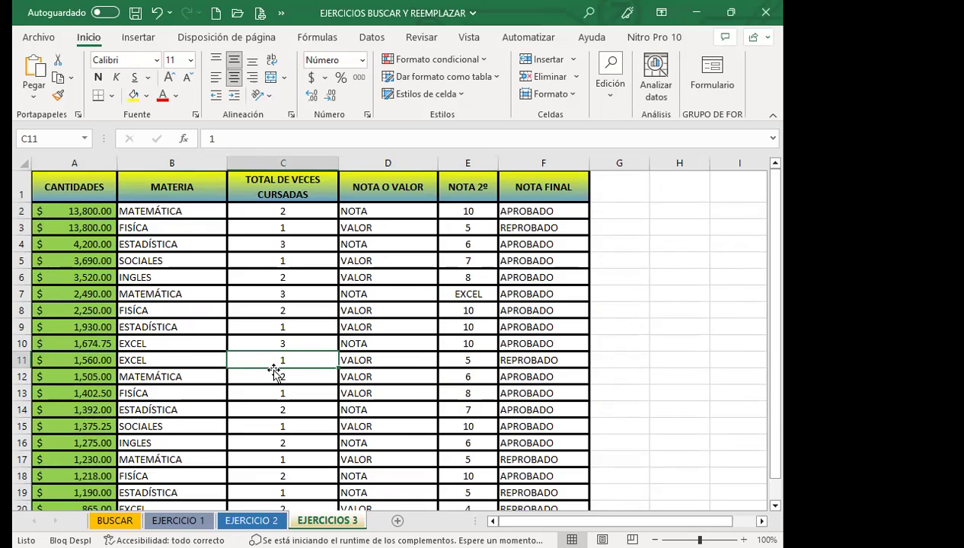
pyautogui.click(284, 371)
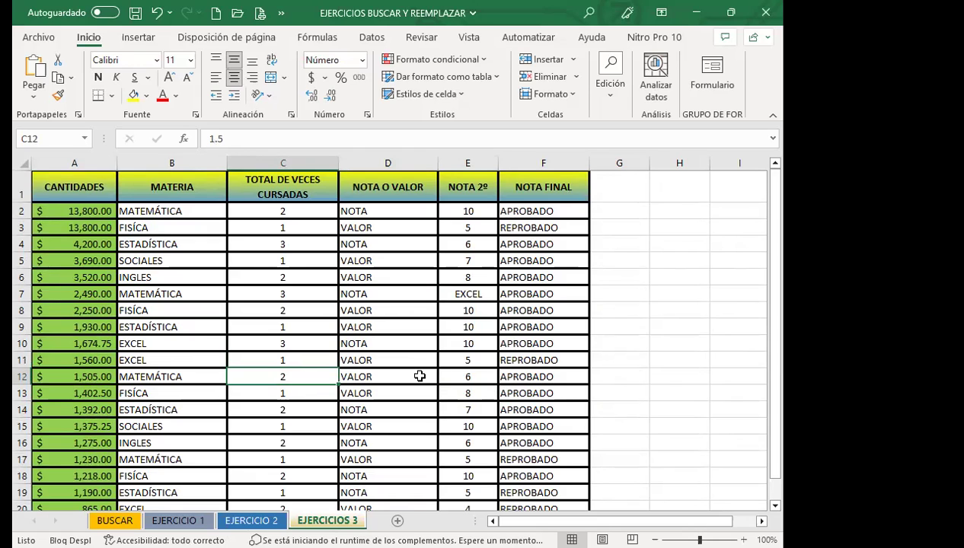
pyautogui.hotkey('ctrl', 'b')
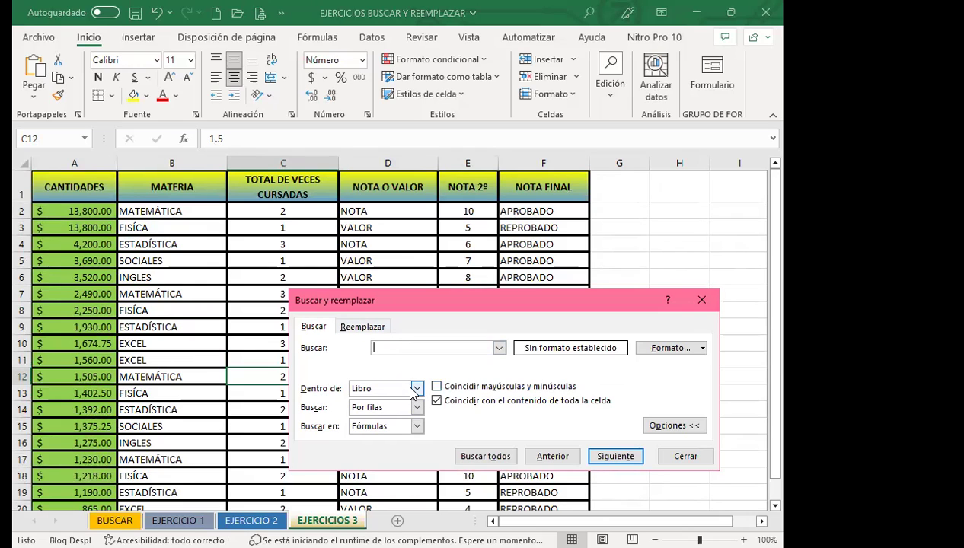
# - Close the Find and Replace dialog and switch to the course forum in the browser
pyautogui.click(701, 300)
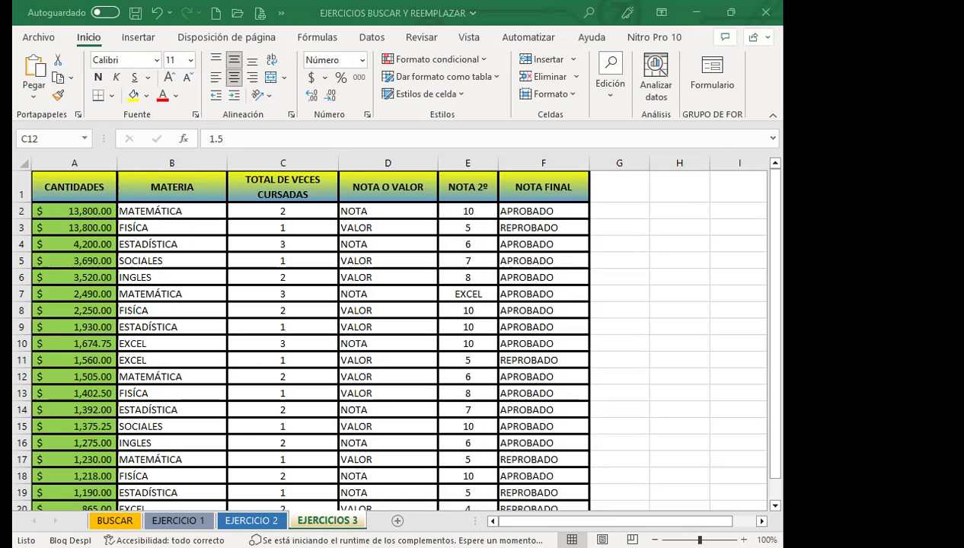
pyautogui.hotkey('alt', 'Tab')
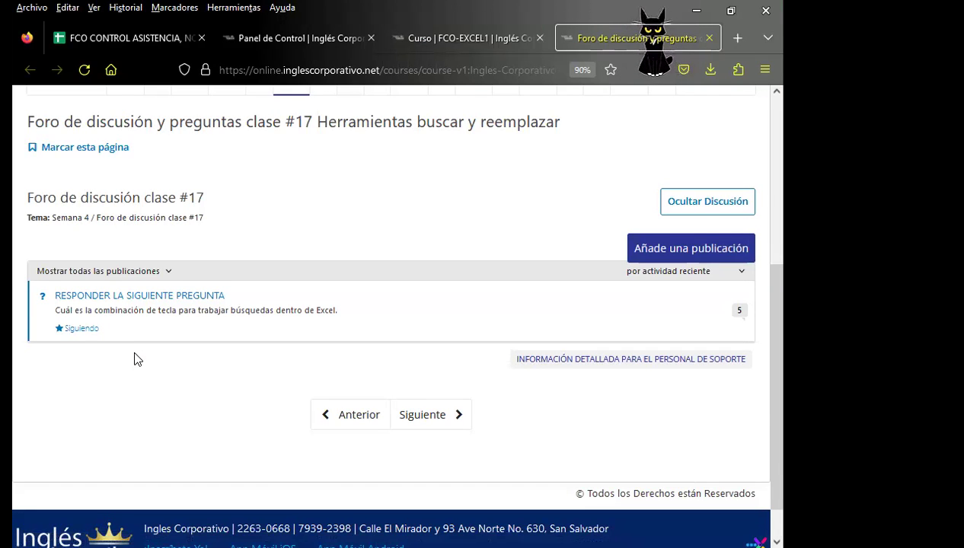
# - Open the Ctrl + B forum question and post 'Saludos. Excelente respuesta.' under the first answer
pyautogui.click(727, 312)
pyautogui.scroll(-2, 368, 376)
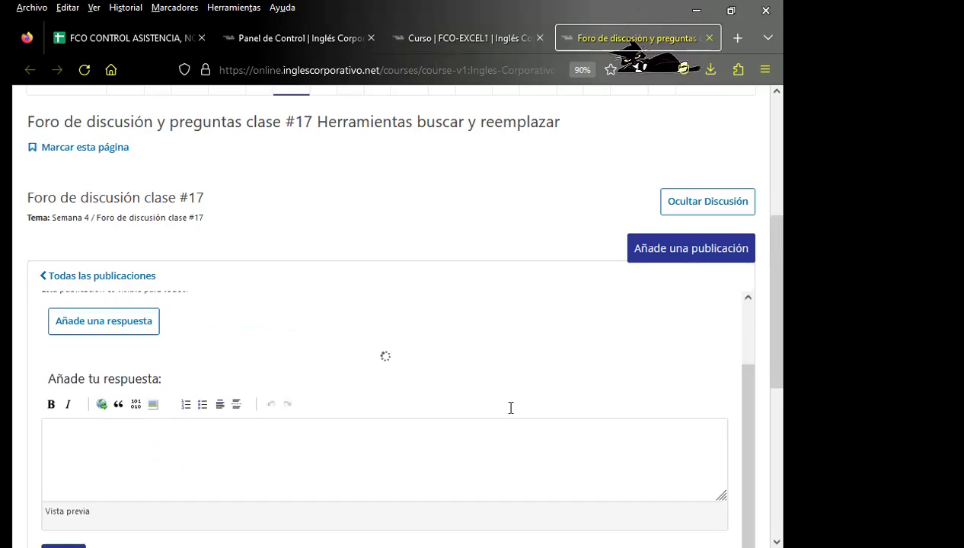
pyautogui.scroll(-2, 439, 396)
pyautogui.scroll(-1, 434, 389)
pyautogui.scroll(-2, 360, 395)
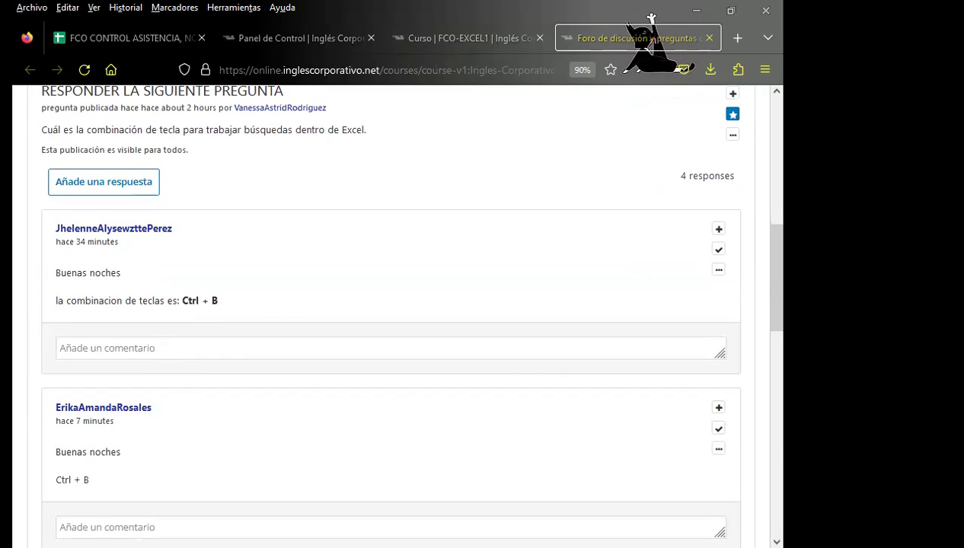
pyautogui.click(114, 349)
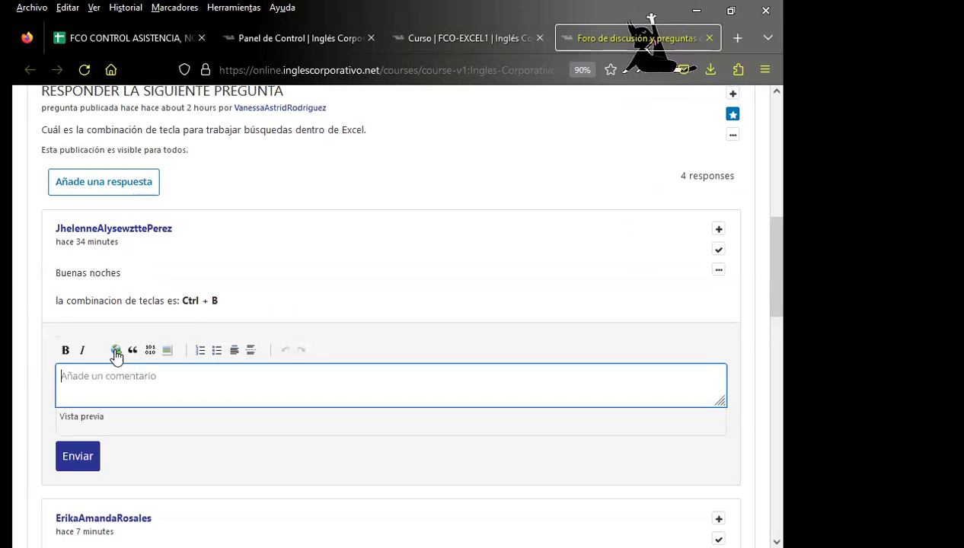
pyautogui.hotkey('ctrl', 'v')
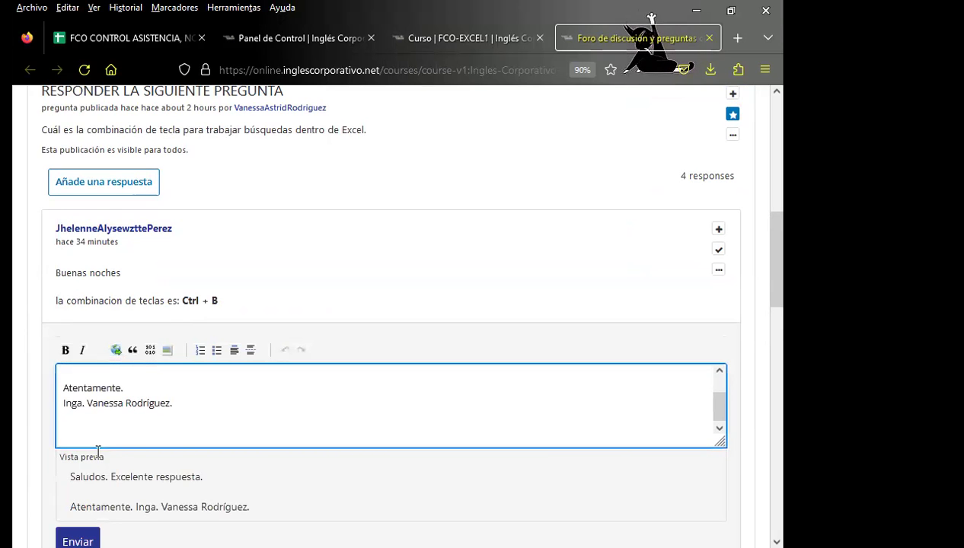
pyautogui.scroll(-2, 61, 457)
pyautogui.click(86, 479)
# - Post the 'Saludos. Excelente respuesta.' comment under the second answer
pyautogui.scroll(-3, 69, 449)
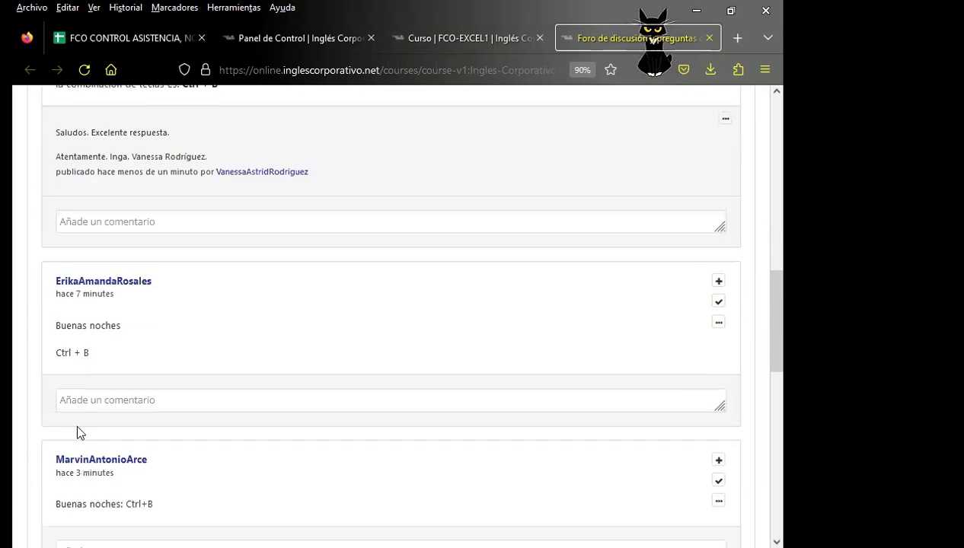
pyautogui.click(94, 402)
pyautogui.write('Saludos. Excelente respuesta.  Atentamente. Inga. Vanessa Rodríguez.')
pyautogui.scroll(-1, 35, 419)
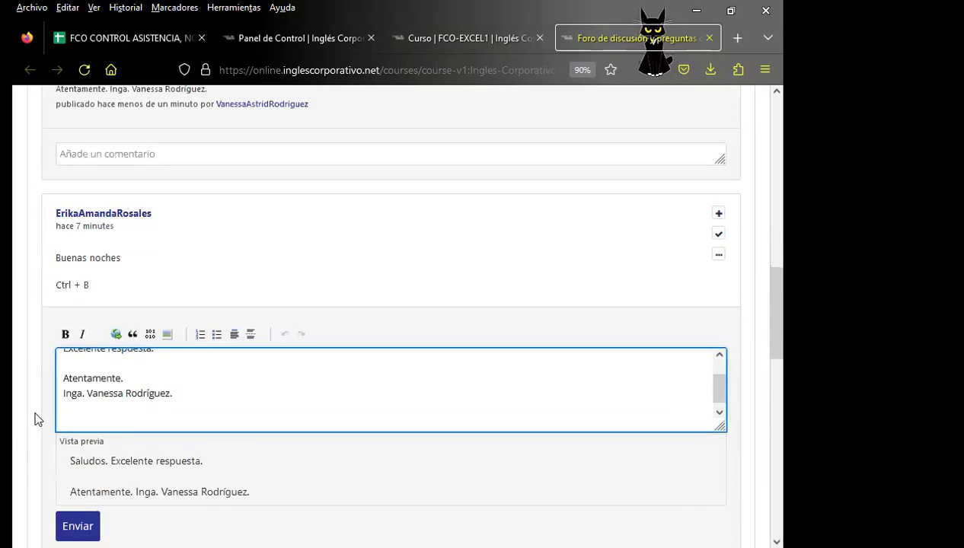
pyautogui.scroll(-1, 61, 441)
pyautogui.click(78, 450)
# - Post the 'Saludos. Excelente respuesta.' comment under the third answer
pyautogui.scroll(-1, 15, 402)
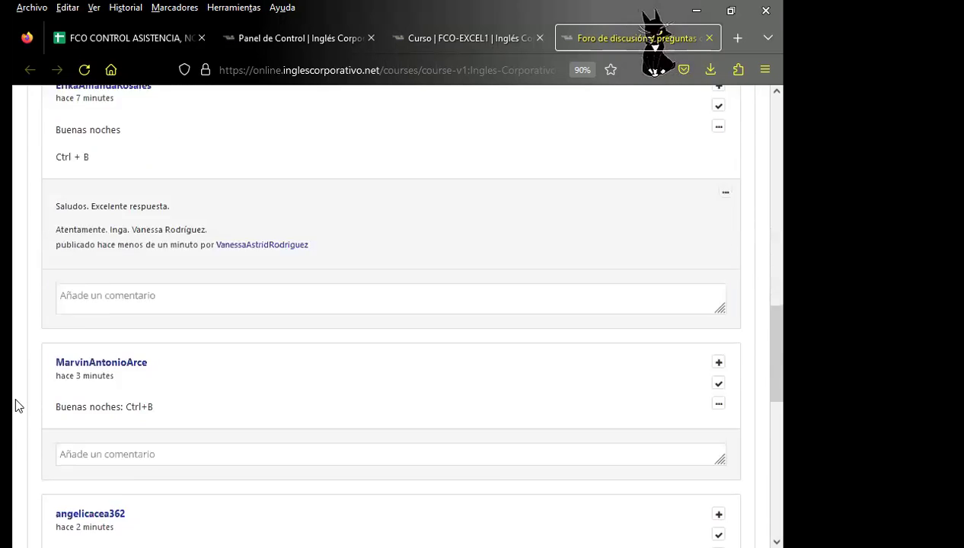
pyautogui.scroll(-1, 46, 381)
pyautogui.click(80, 356)
pyautogui.scroll(-1, 27, 366)
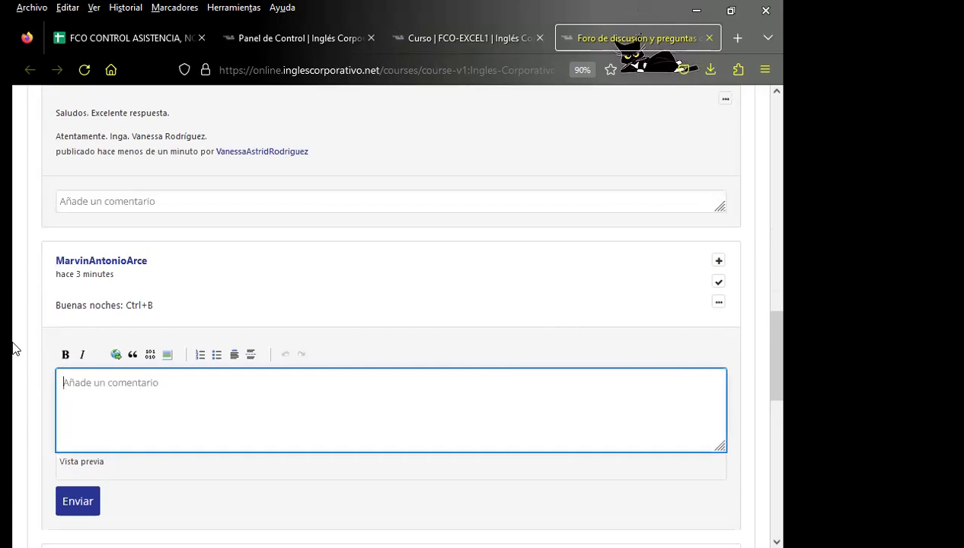
pyautogui.write('Saludos. Excelente respuesta.  Atentamente. Inga. Vanessa Rodríguez.')
pyautogui.scroll(-2, 45, 396)
pyautogui.click(76, 400)
# - Post the 'Saludos. Excelente respuesta.' comment under the fourth answer, then scroll back up
pyautogui.scroll(-1, 11, 370)
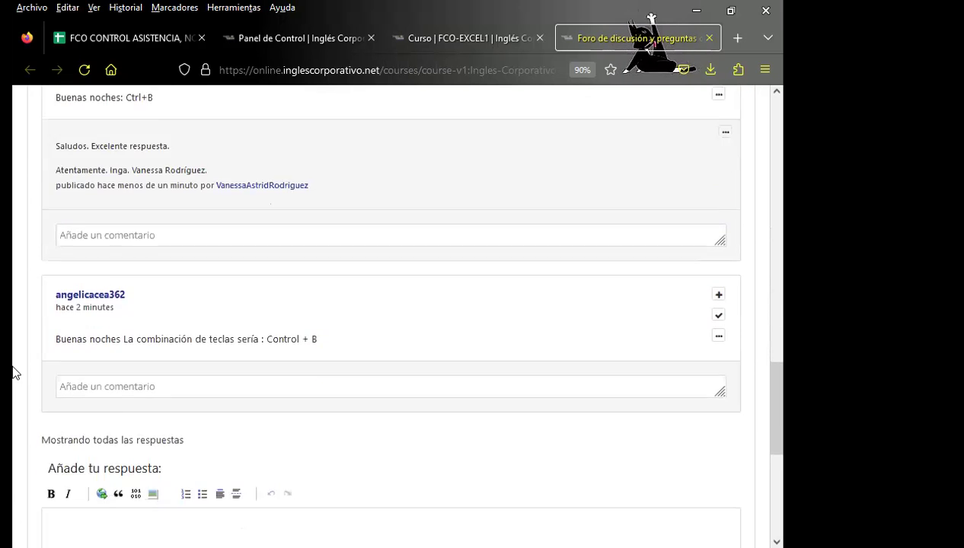
pyautogui.scroll(-1, 46, 335)
pyautogui.click(94, 303)
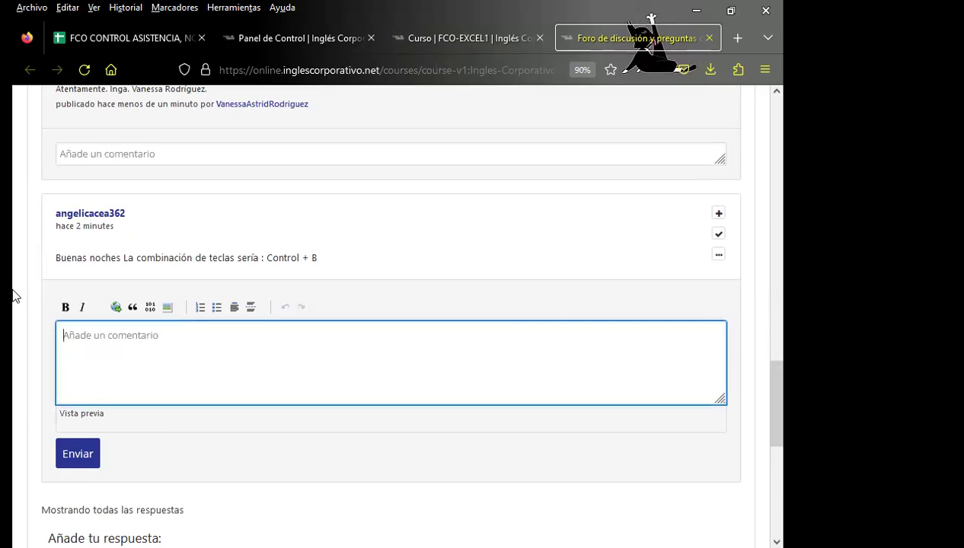
pyautogui.hotkey('ctrl', 'v')
pyautogui.scroll(-2, 12, 306)
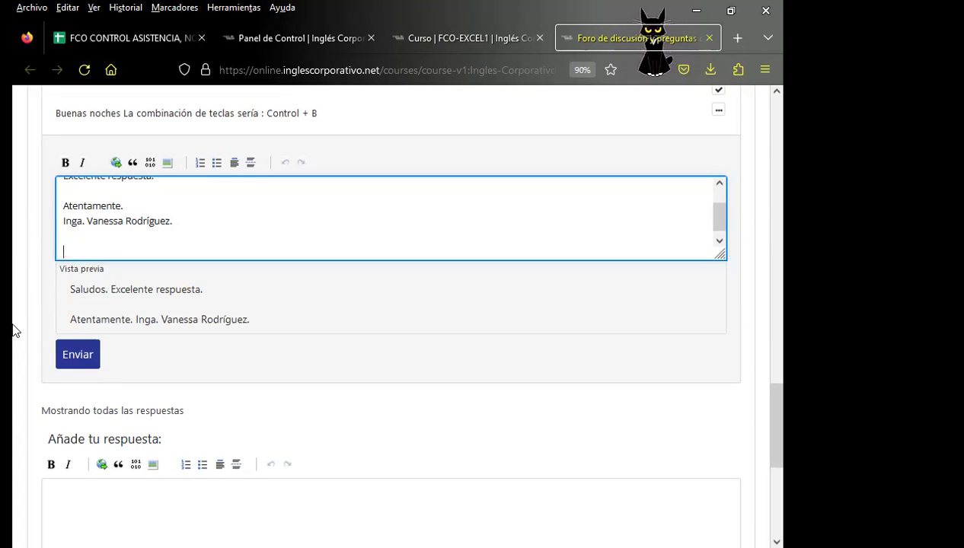
pyautogui.click(66, 354)
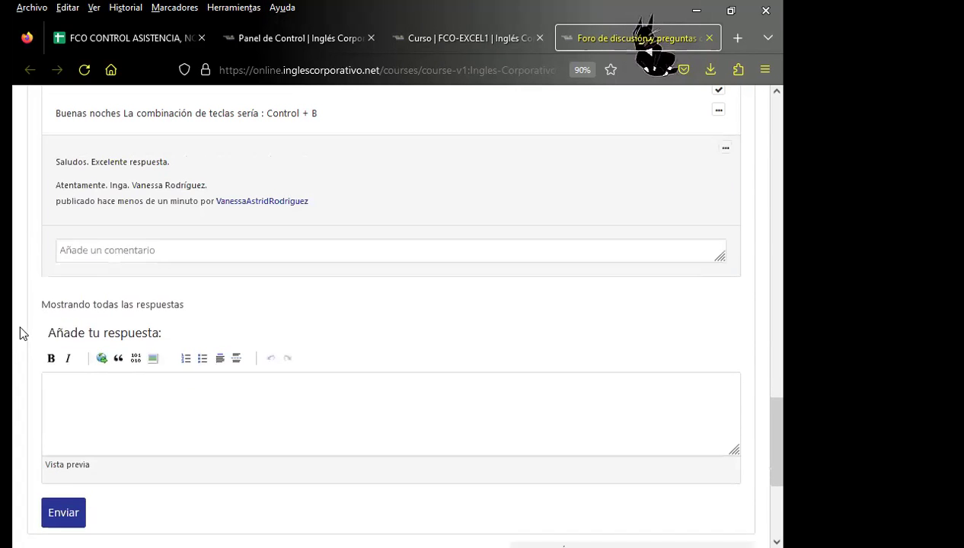
pyautogui.scroll(5, 385, 372)
pyautogui.scroll(2, 385, 368)
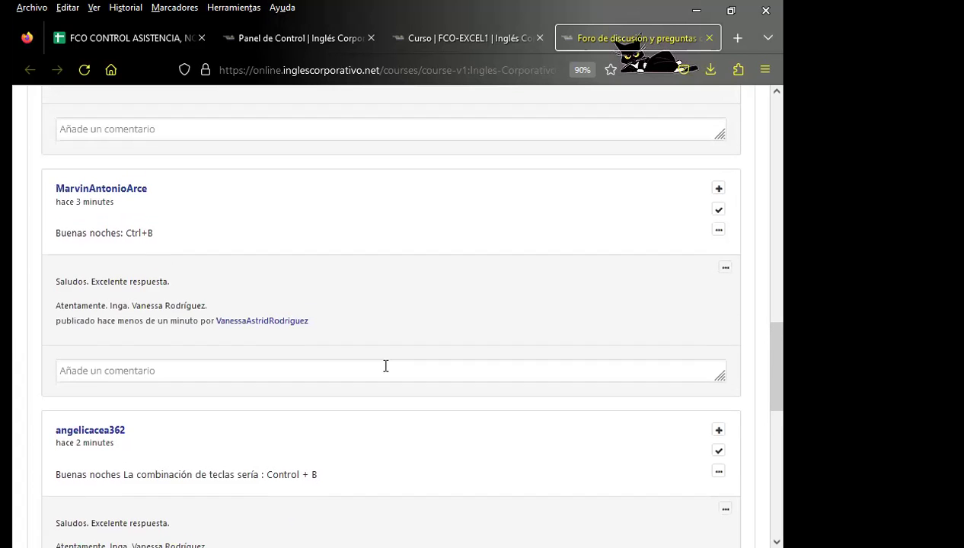
pyautogui.scroll(2, 385, 366)
pyautogui.scroll(1, 386, 367)
pyautogui.scroll(2, 386, 370)
pyautogui.scroll(3, 385, 373)
pyautogui.scroll(2, 382, 370)
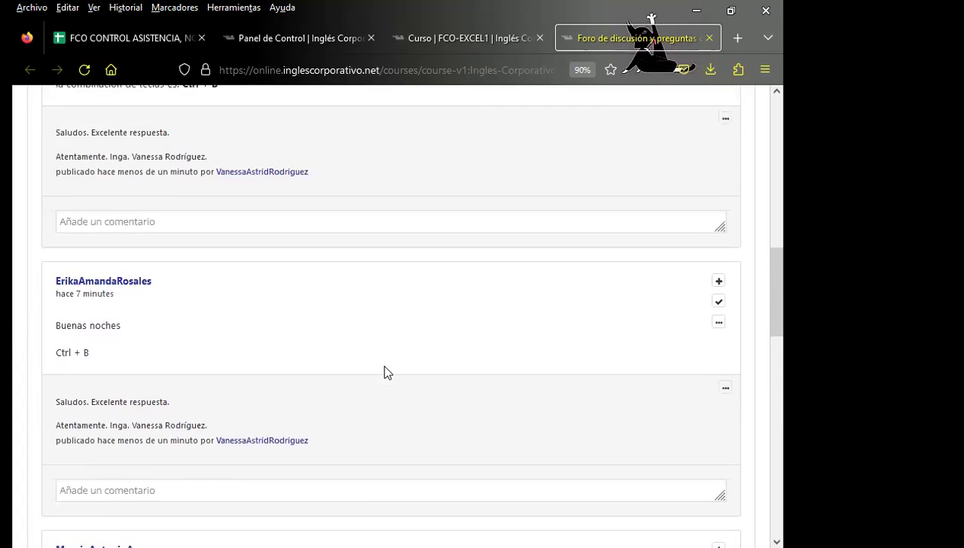
pyautogui.scroll(4, 382, 370)
pyautogui.scroll(2, 388, 381)
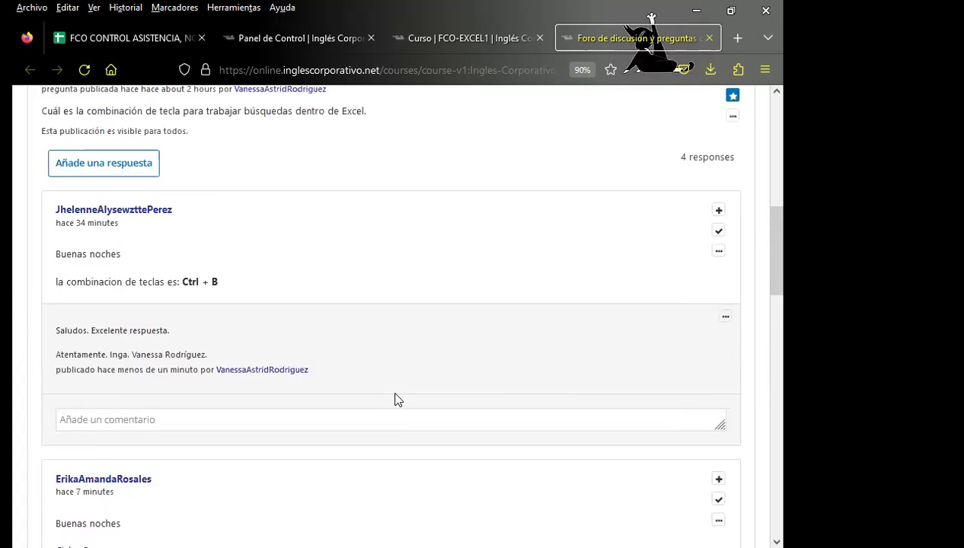
pyautogui.scroll(4, 396, 400)
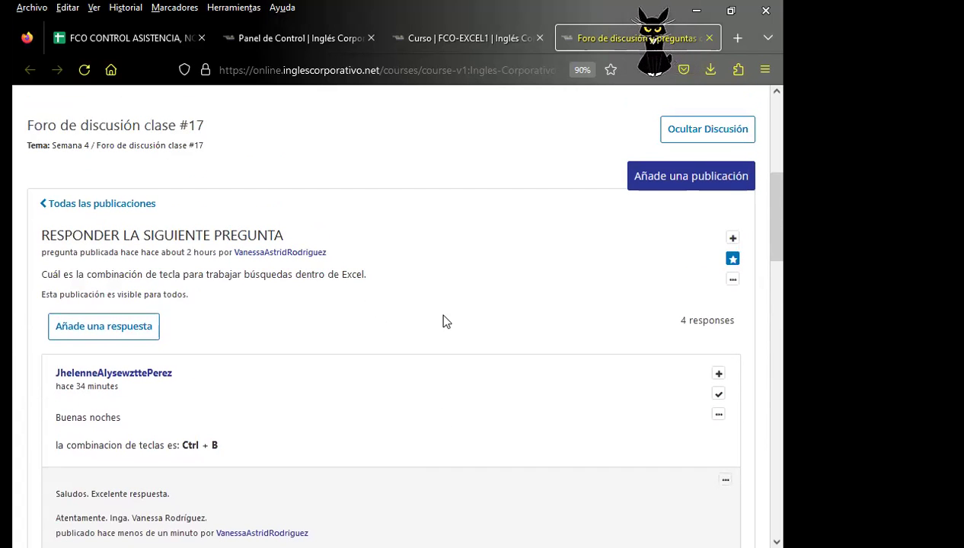
# - Reload the forum with F5 and reopen the Ctrl + B question thread to see the new answers
pyautogui.press('F5')
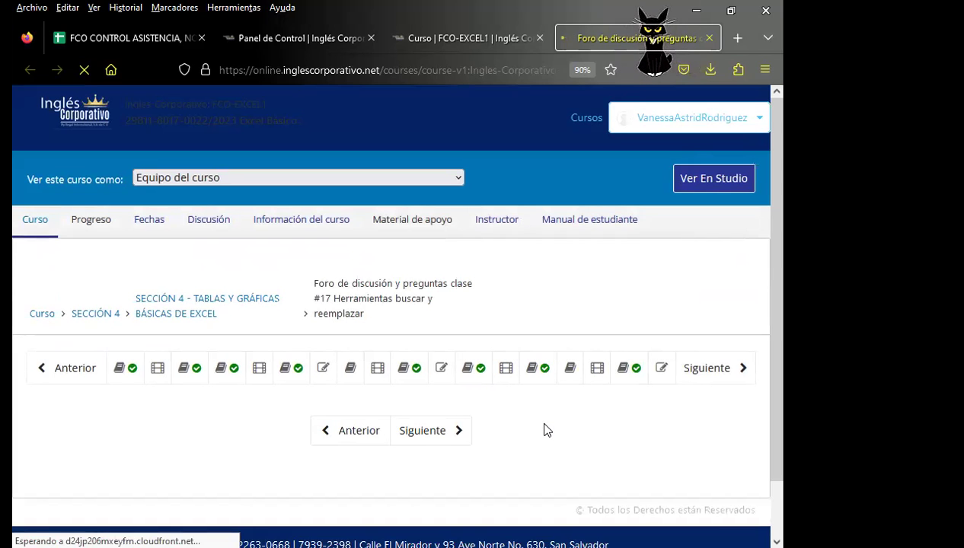
pyautogui.scroll(-2, 544, 428)
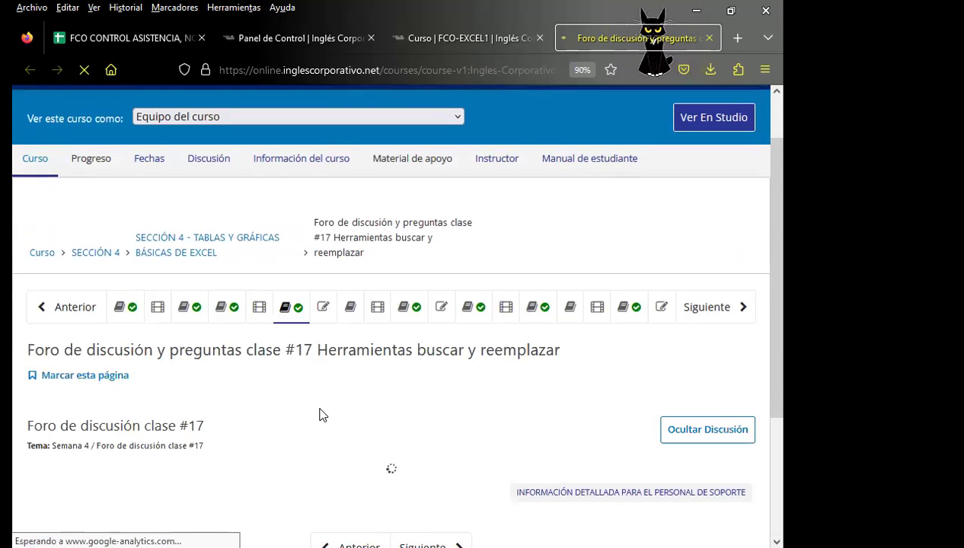
pyautogui.scroll(-3, 320, 411)
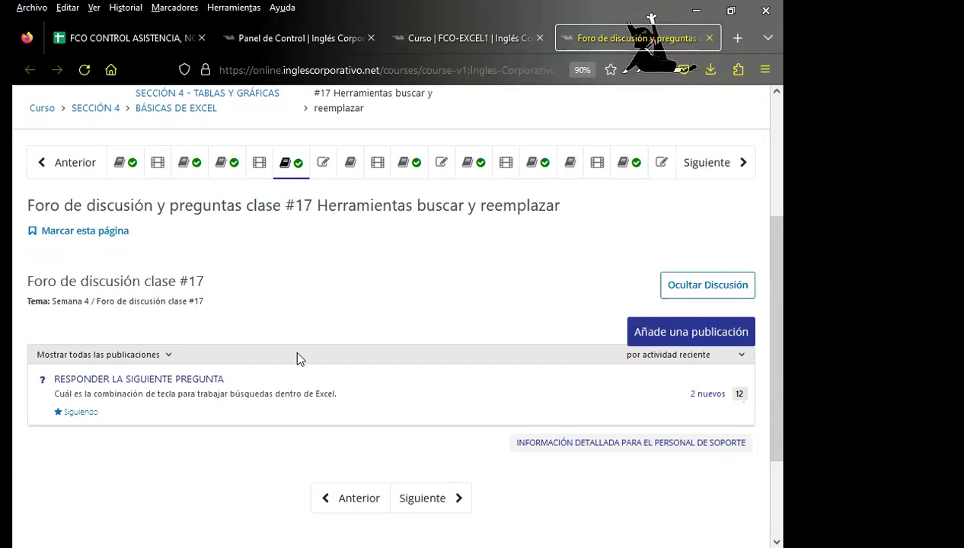
pyautogui.click(247, 394)
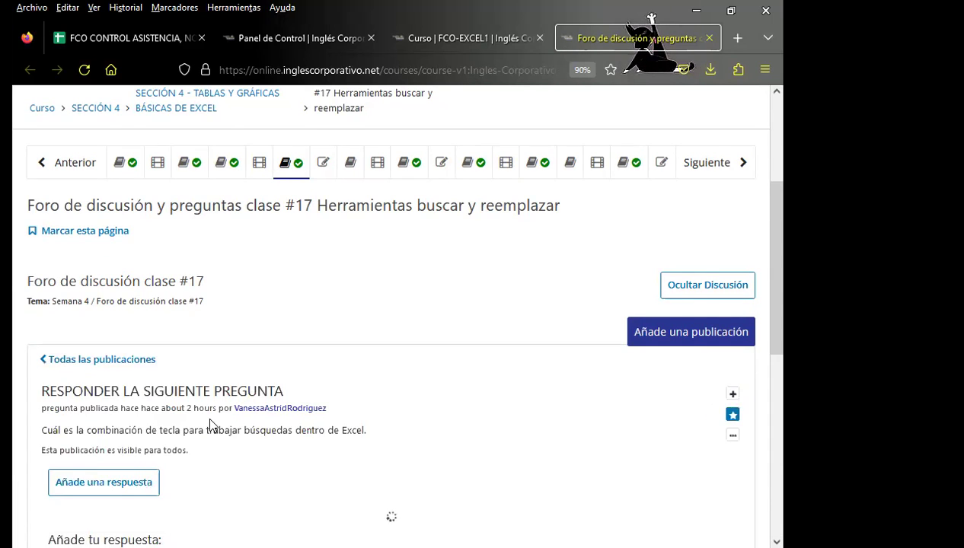
pyautogui.scroll(-5, 210, 424)
pyautogui.scroll(-3, 112, 381)
pyautogui.scroll(-5, 118, 391)
pyautogui.scroll(-3, 123, 388)
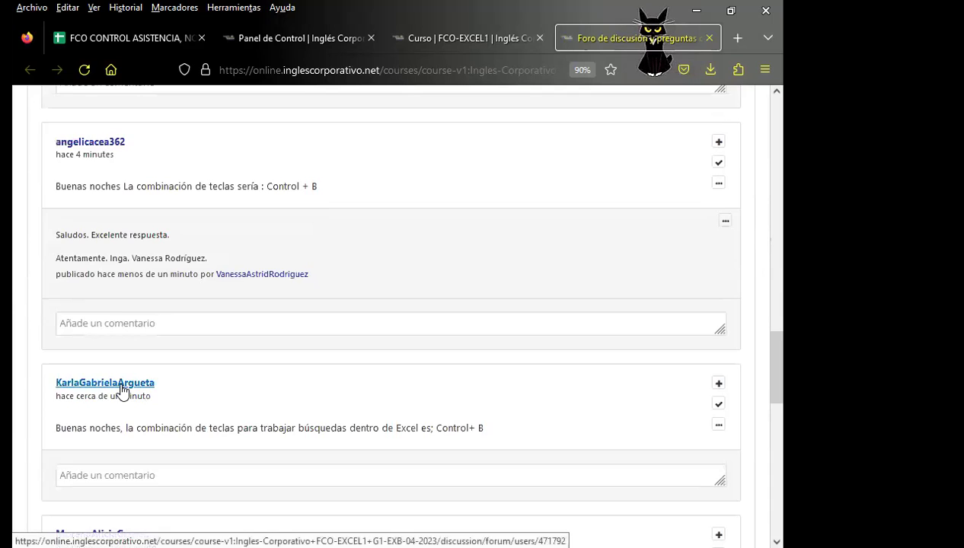
pyautogui.scroll(-1, 122, 390)
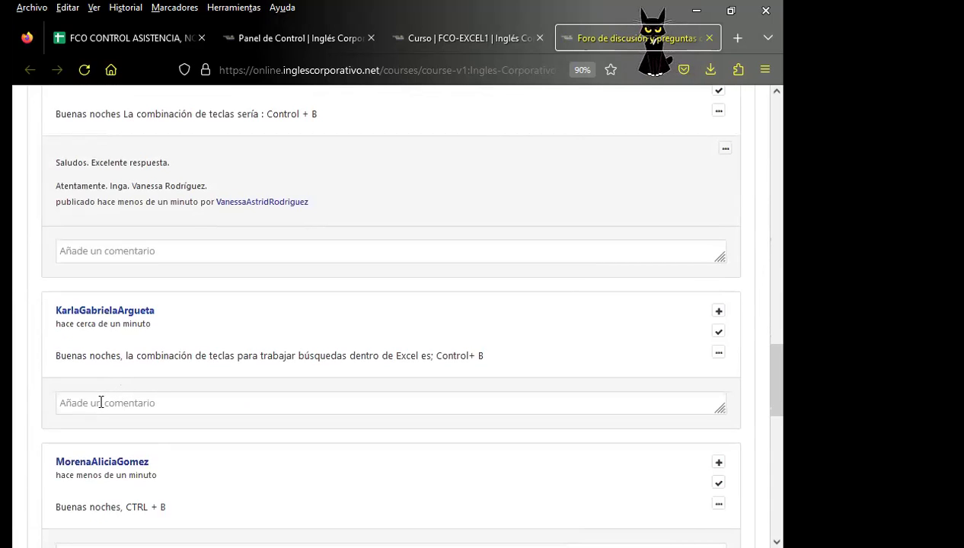
# - Post the 'Saludos. Excelente respuesta.' comment under the first new answer
pyautogui.click(101, 403)
pyautogui.hotkey('ctrl', 'v')
pyautogui.scroll(-1, 62, 446)
pyautogui.scroll(-1, 36, 477)
pyautogui.press('Tab')
pyautogui.press('Return')
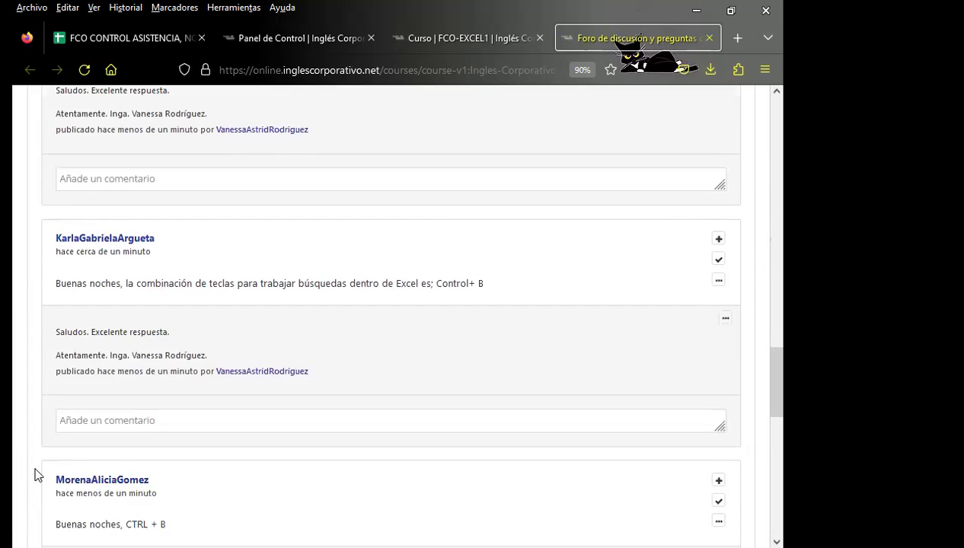
pyautogui.scroll(-1, 36, 462)
# - Post the 'Saludos. Excelente respuesta.' comment under the second new answer
pyautogui.click(91, 499)
pyautogui.scroll(-2, 15, 441)
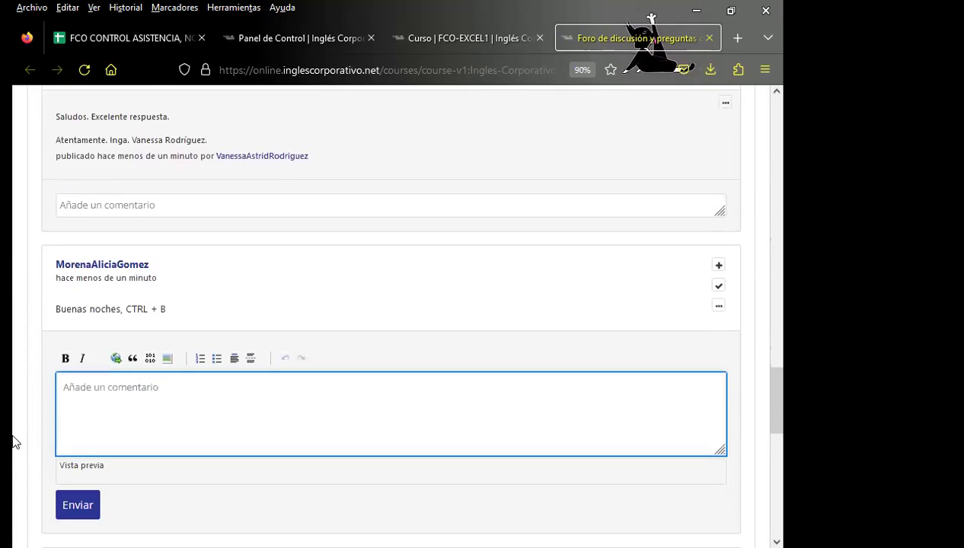
pyautogui.hotkey('ctrl', 'v')
pyautogui.scroll(-2, 15, 426)
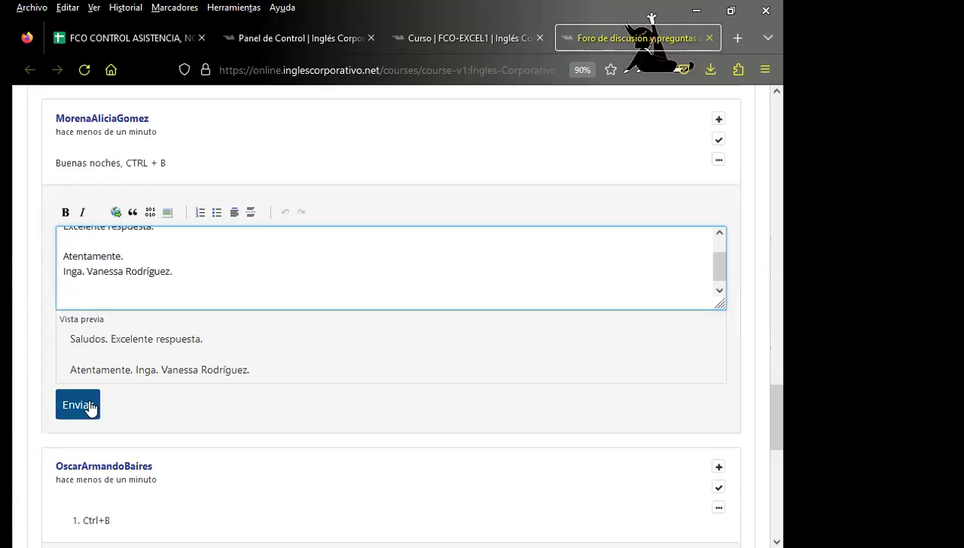
pyautogui.click(91, 409)
pyautogui.scroll(-2, 18, 359)
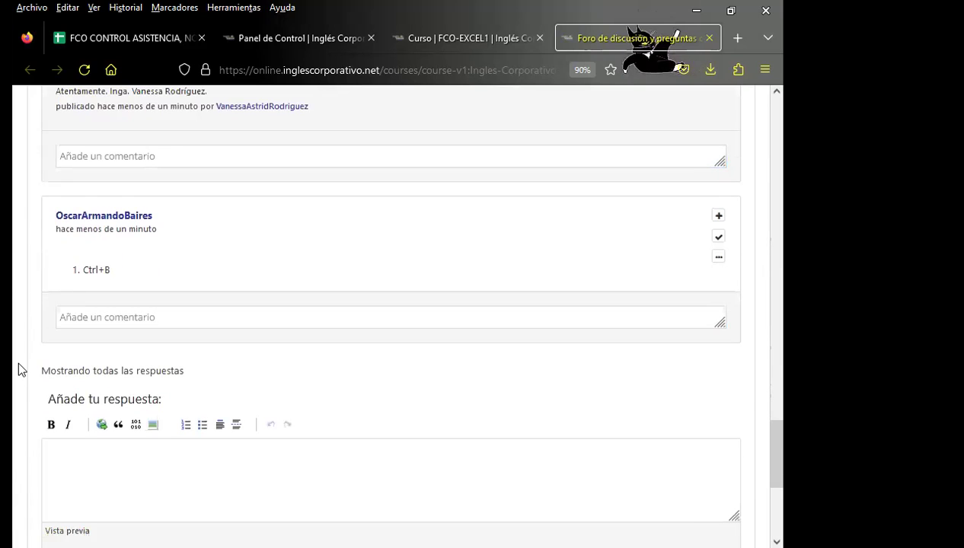
pyautogui.scroll(4, 467, 357)
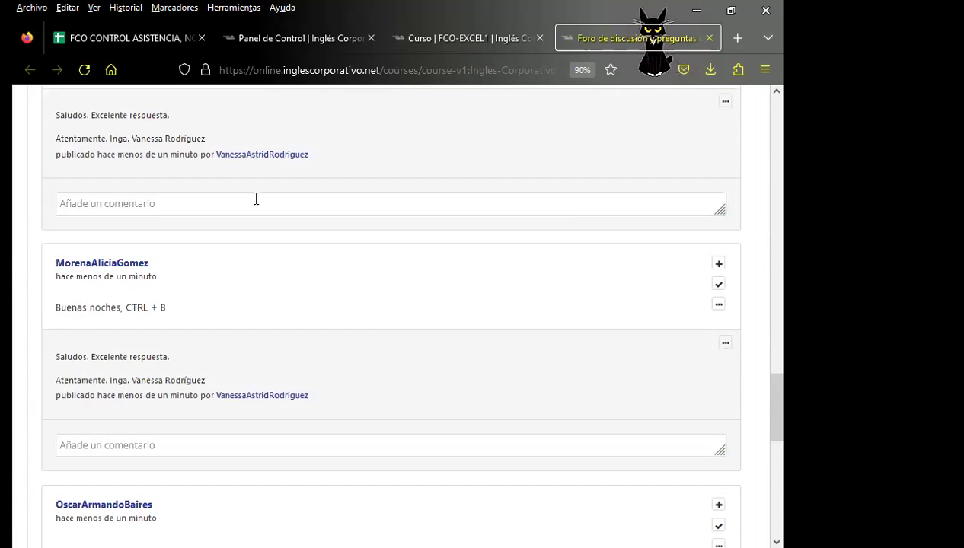
pyautogui.scroll(3, 389, 355)
pyautogui.scroll(4, 397, 313)
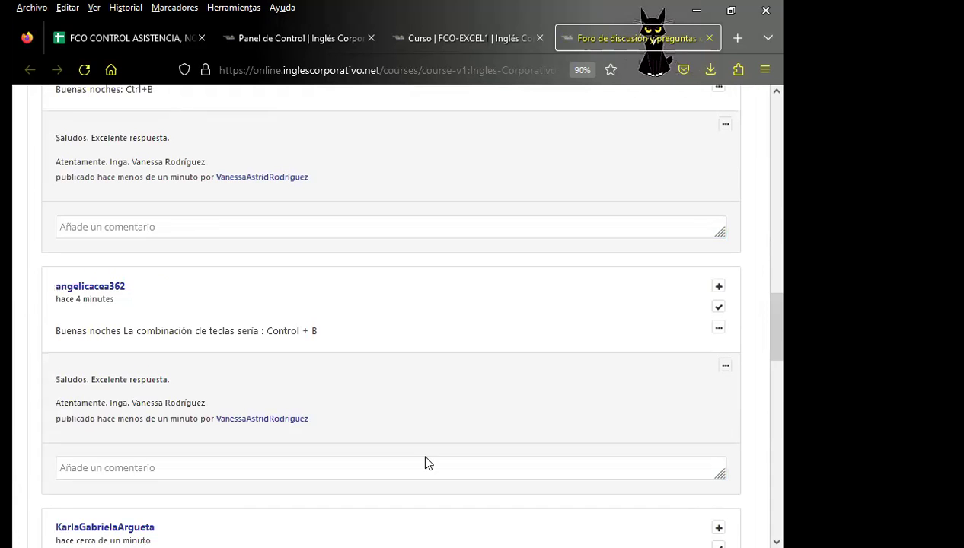